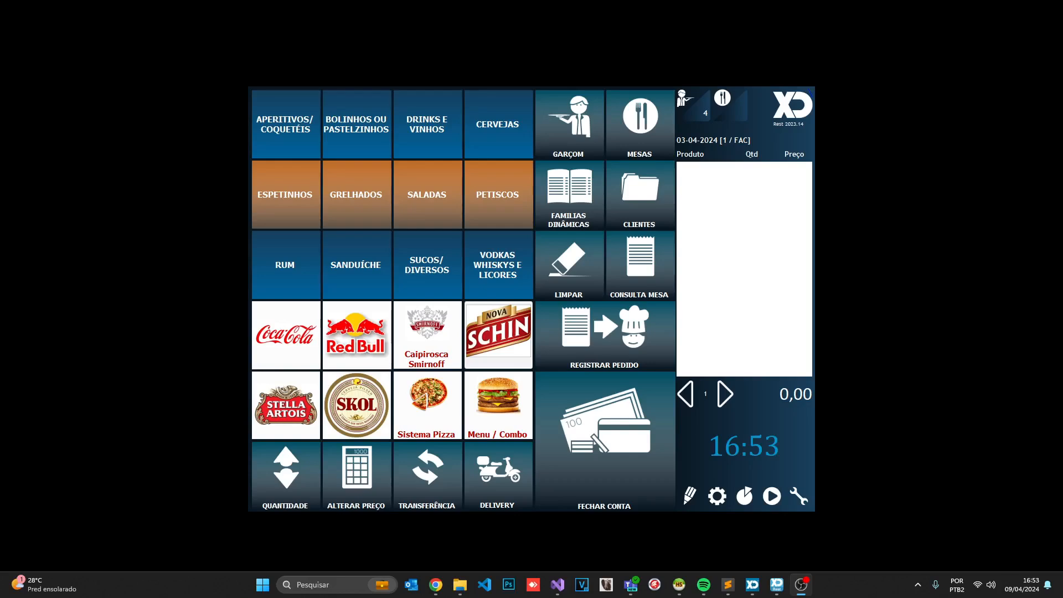
Open the configuration panel with the gear icon at the bottom right of the POS screen
click(716, 496)
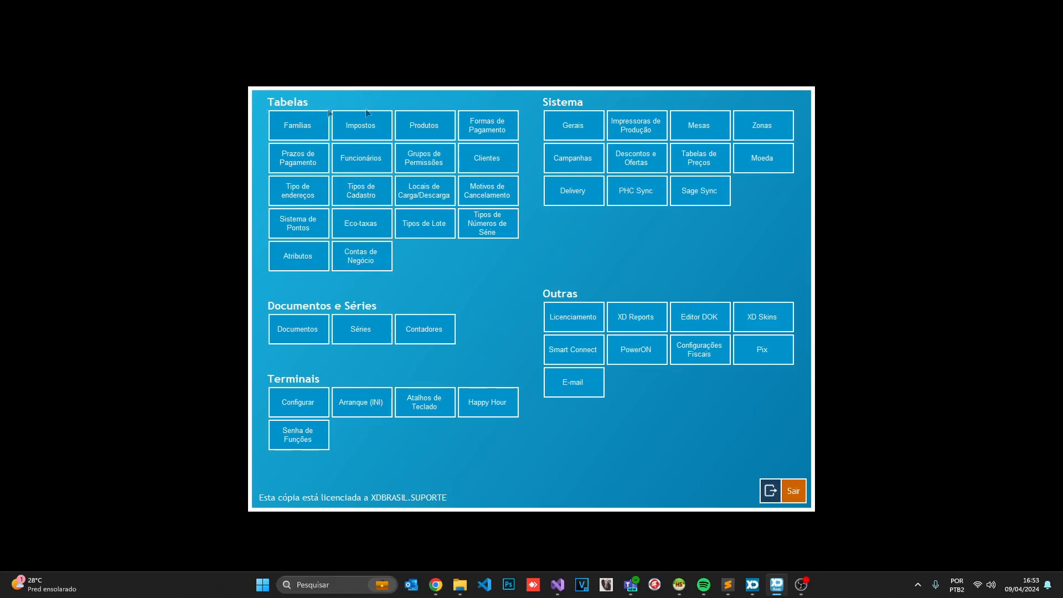
Open Contas de Negócio under Tabelas to list CAIXA PRINCIPAL and CAIXA OFFLINE
click(360, 264)
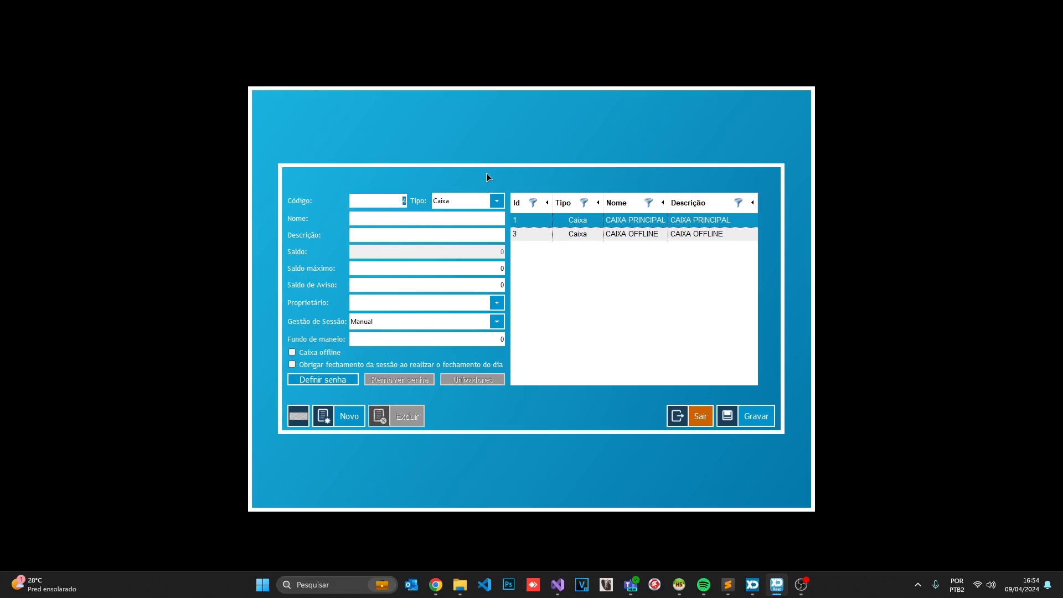
Create a new business account, keeping the assigned code 4 and type Caixa
click(347, 410)
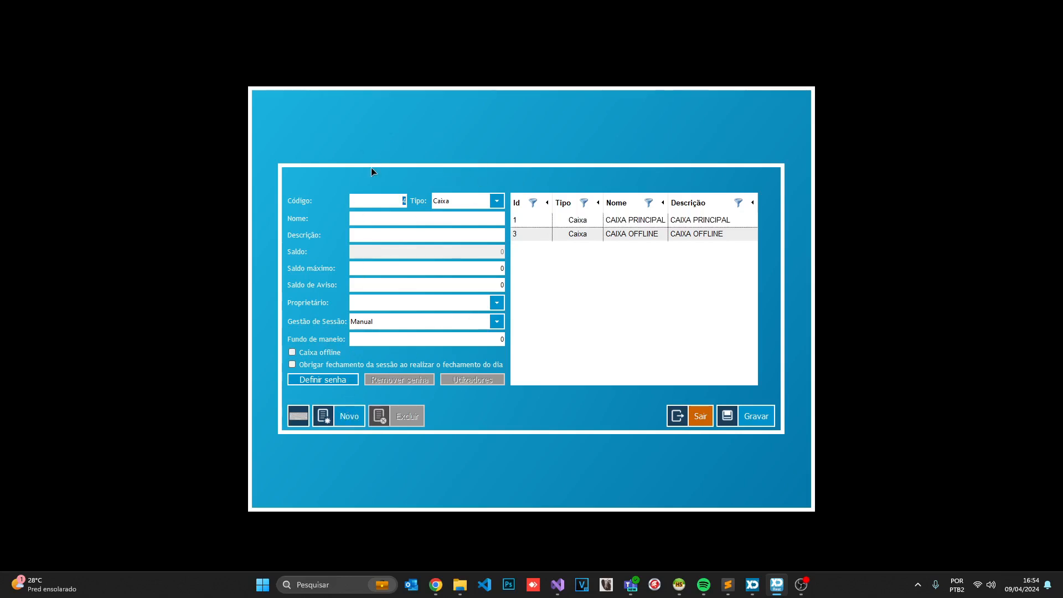
click(387, 202)
click(479, 200)
click(446, 174)
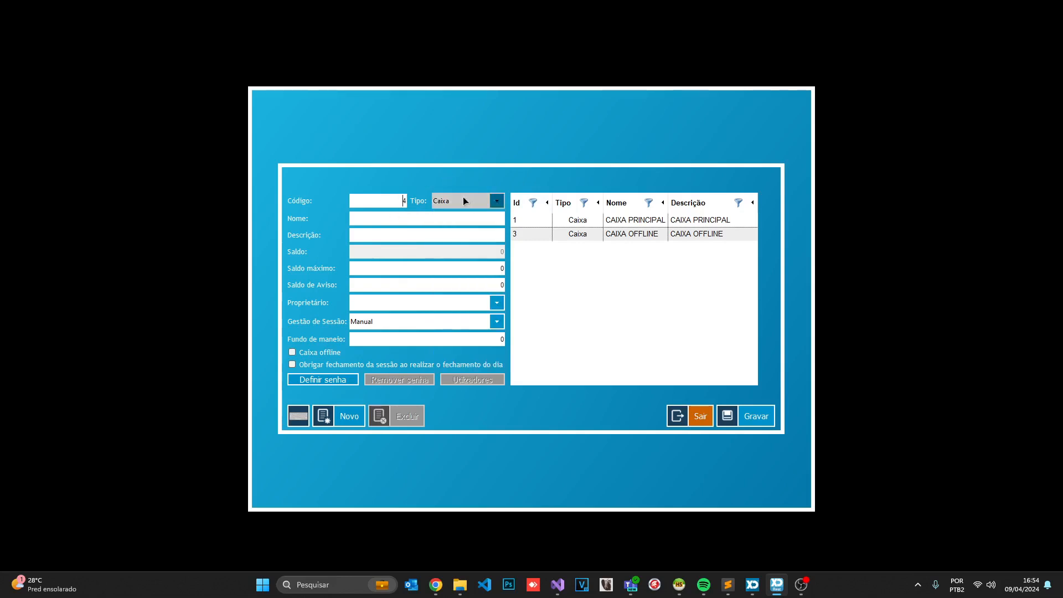
click(463, 199)
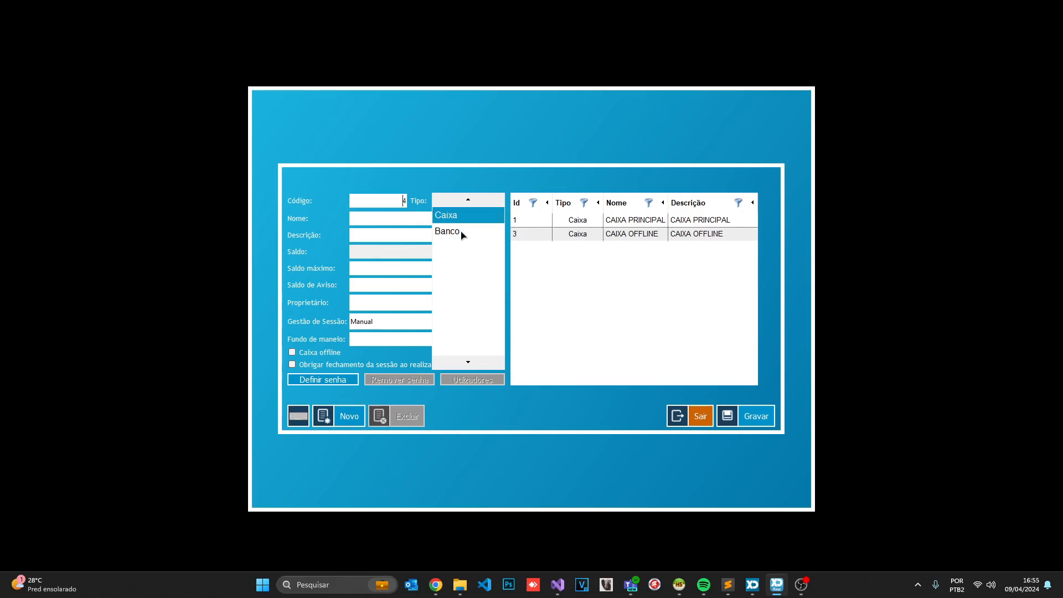
click(462, 216)
click(416, 219)
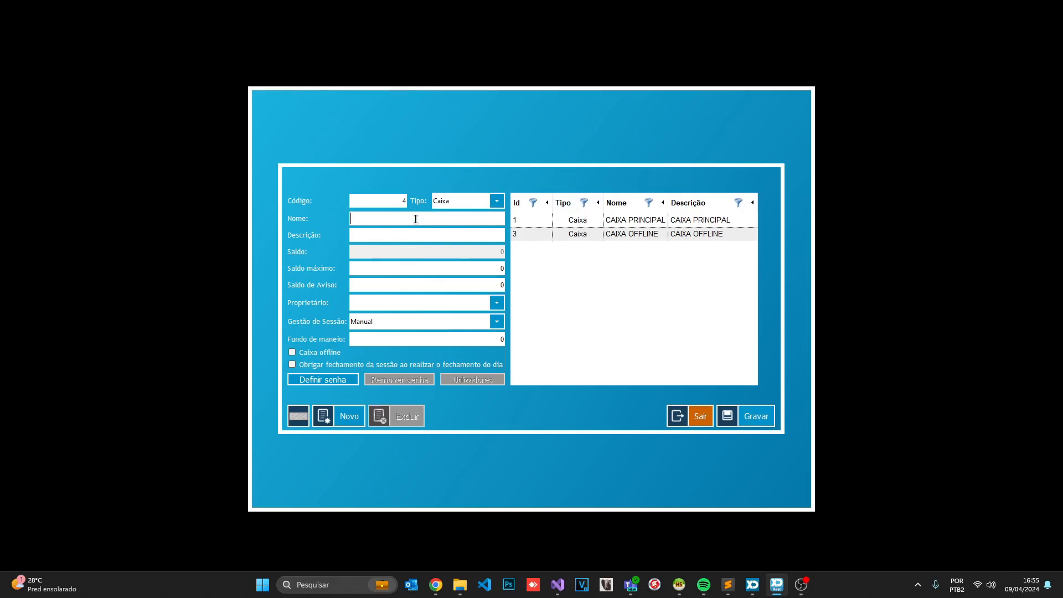
Enter CAIXA PRINCIPAL 2 as both the Nome and Descrição of the new register
text(CAIXA PRINCIPAL 2)
click(400, 234)
text(CAIXA PRINCIPAL 2)
click(371, 286)
Set the register's Proprietário to Gerente
click(416, 286)
click(414, 306)
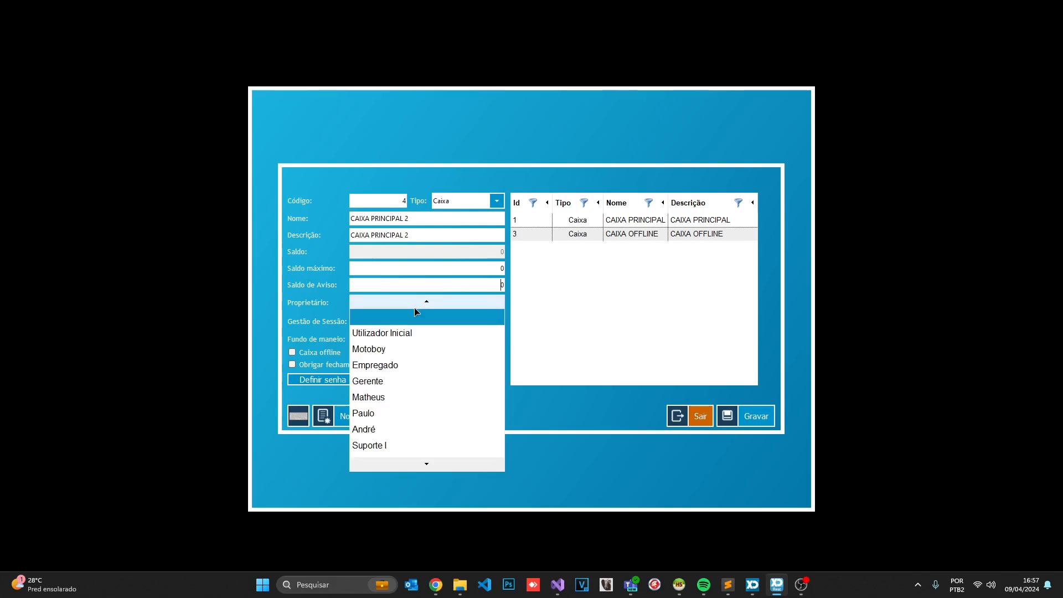
click(393, 381)
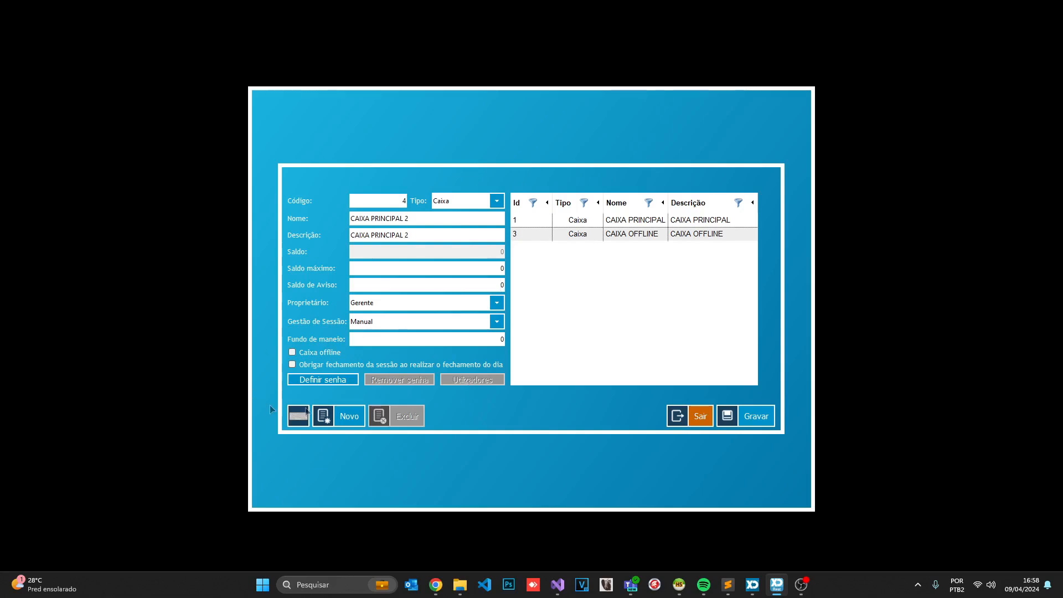
Save CAIXA PRINCIPAL 2 as register 4 and define its password, entered twice
click(753, 417)
click(633, 255)
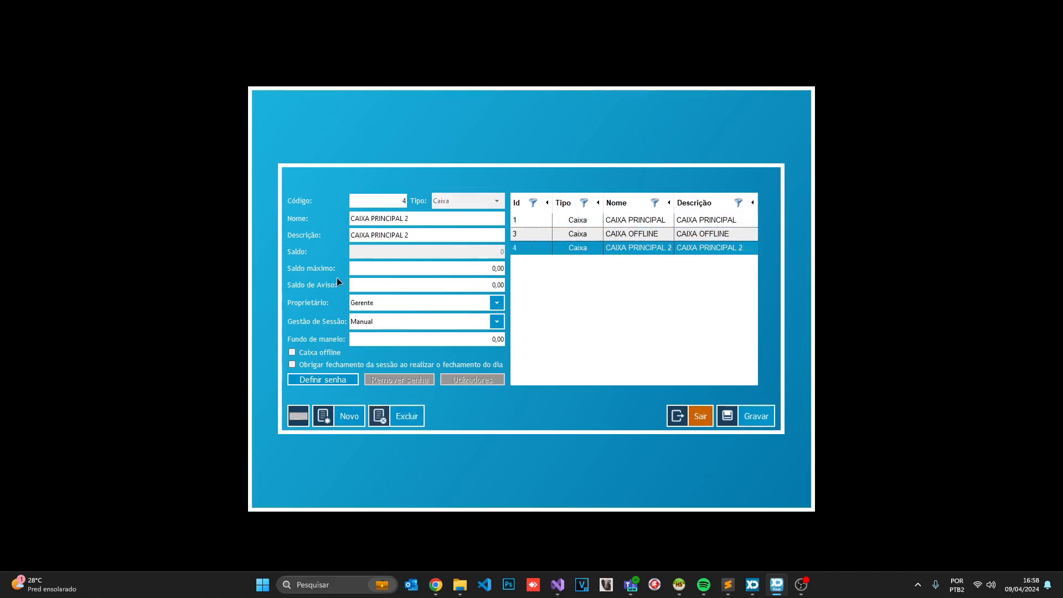
click(333, 380)
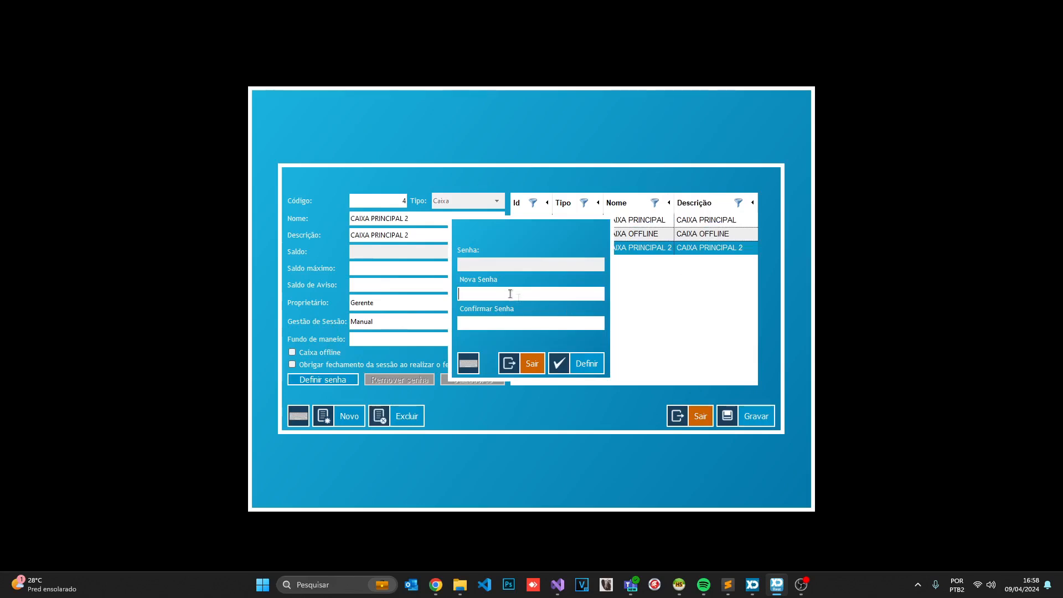
text(1234)
click(536, 318)
text(1234)
click(582, 360)
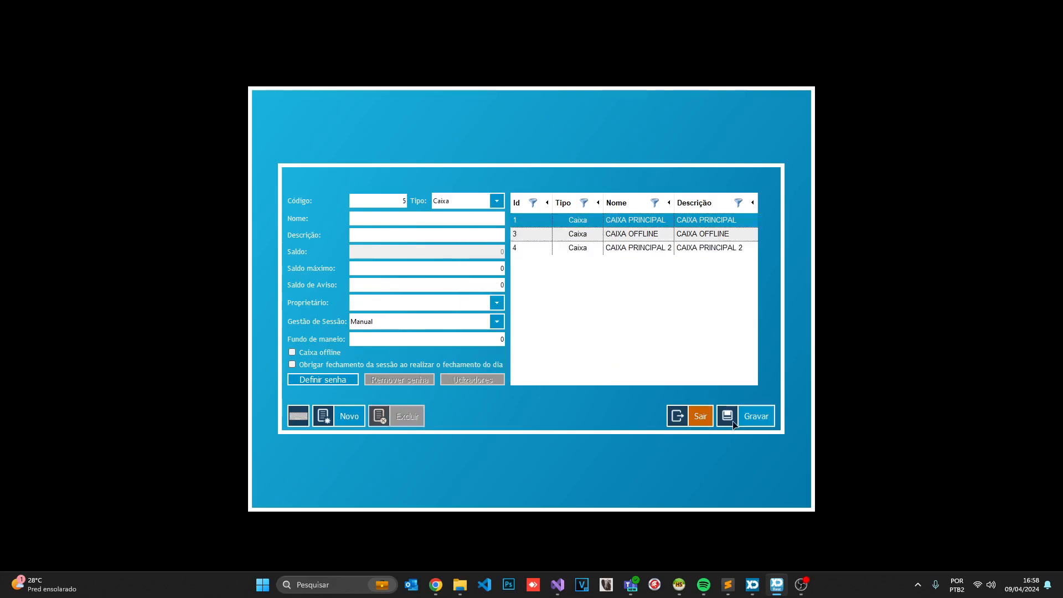
Tick Utilizador Inicial in register 4's Utilizadores list so it can use CAIXA PRINCIPAL 2
click(600, 248)
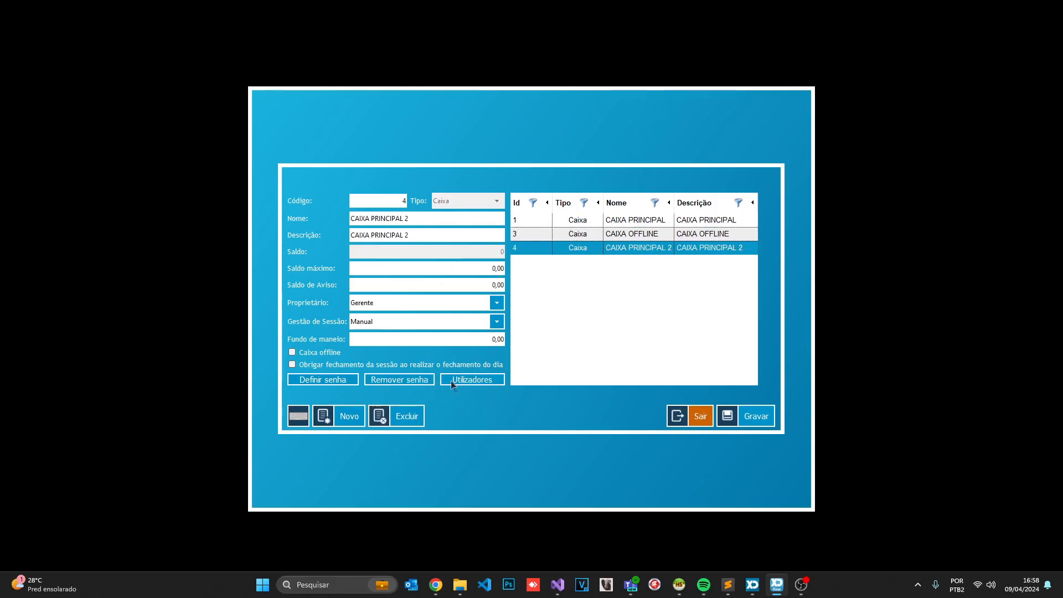
click(477, 380)
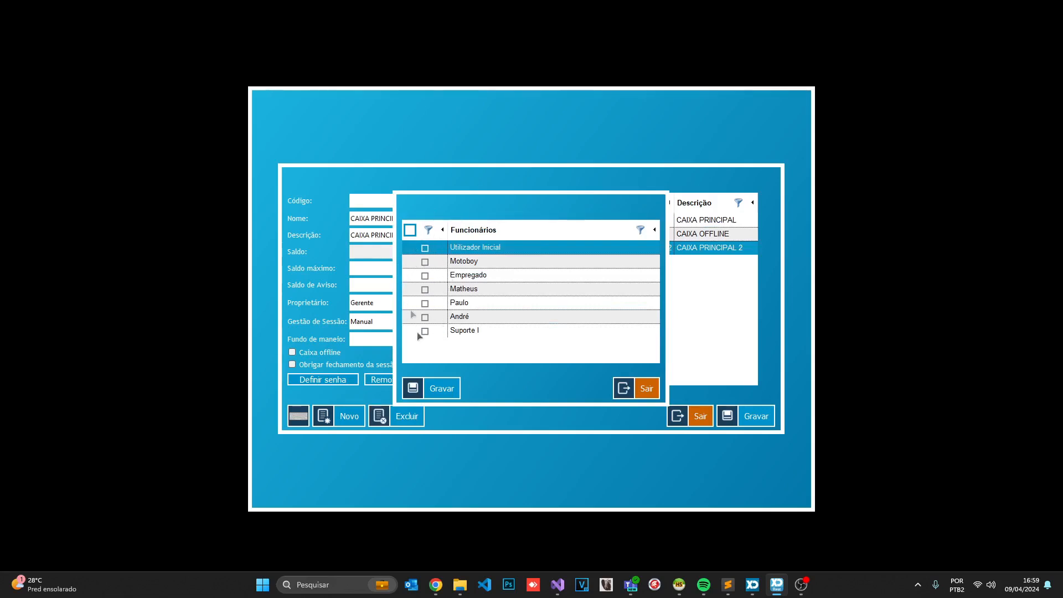
click(425, 248)
click(425, 317)
click(425, 304)
click(425, 317)
click(424, 303)
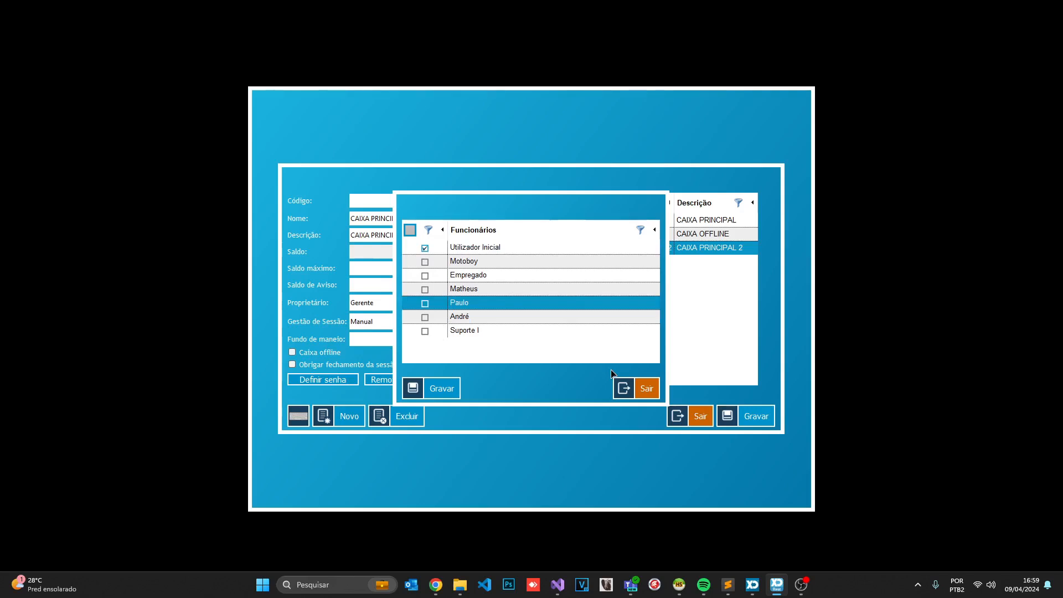
click(444, 388)
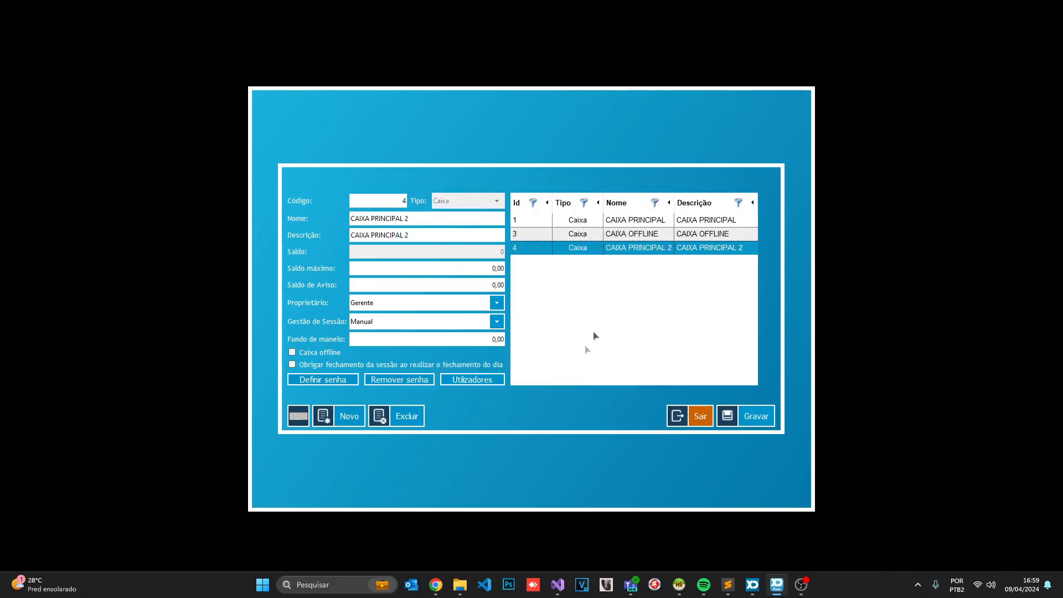
Save register 4, reload CAIXA PRINCIPAL 2 and open its Gestão de Sessão choices
click(742, 419)
click(621, 247)
click(445, 322)
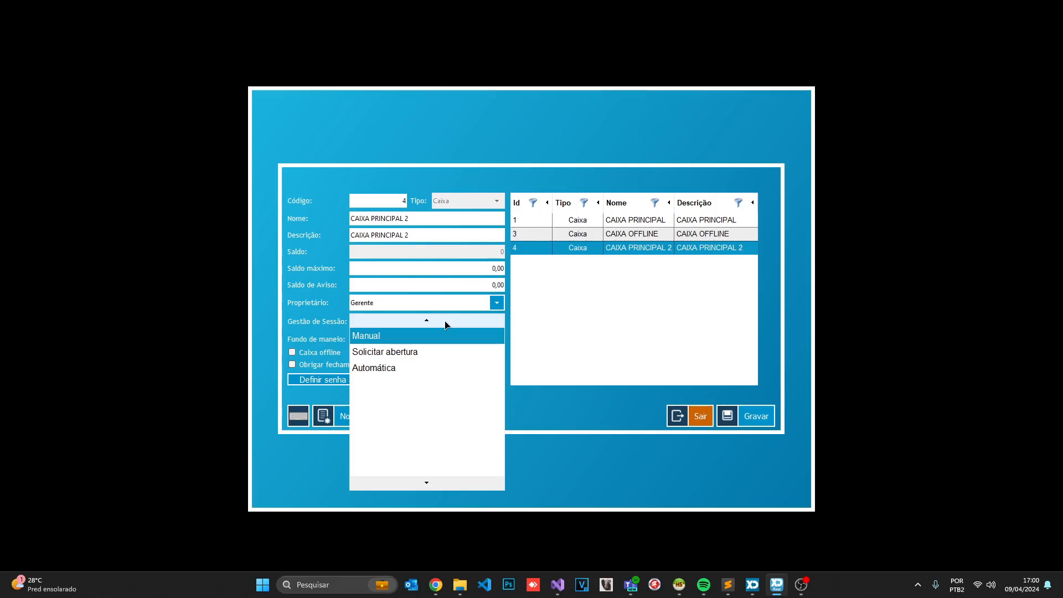
Change Gestão de Sessão from Manual to Solicitar abertura, then to Automática
click(419, 353)
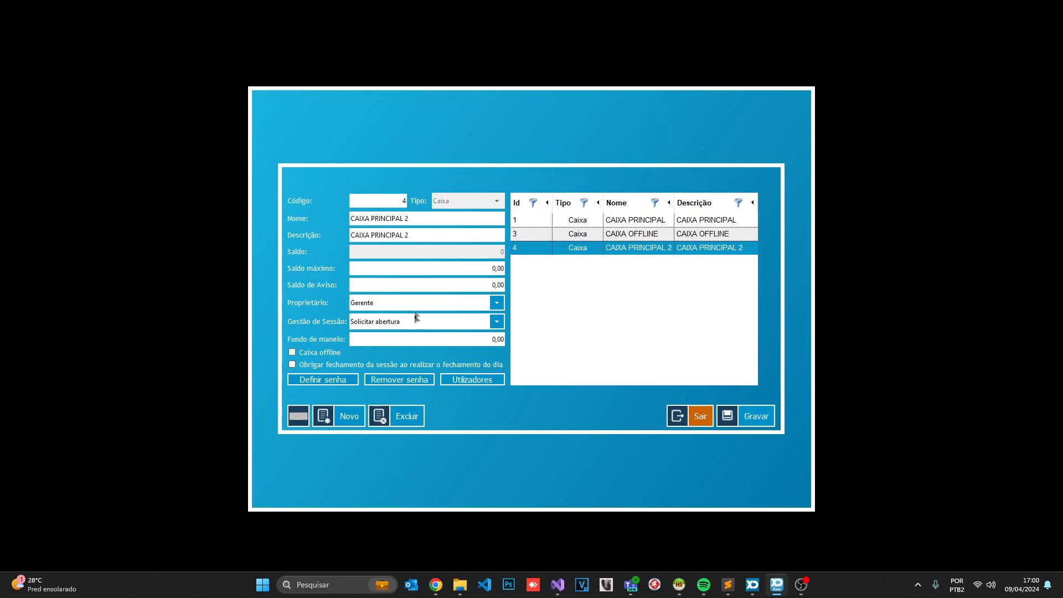
click(416, 320)
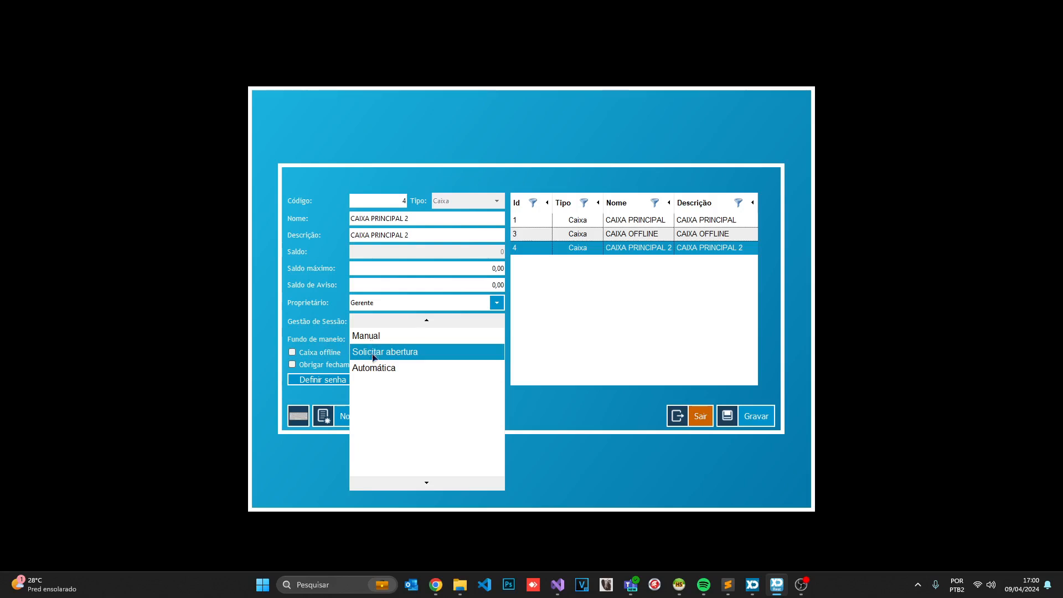
click(377, 367)
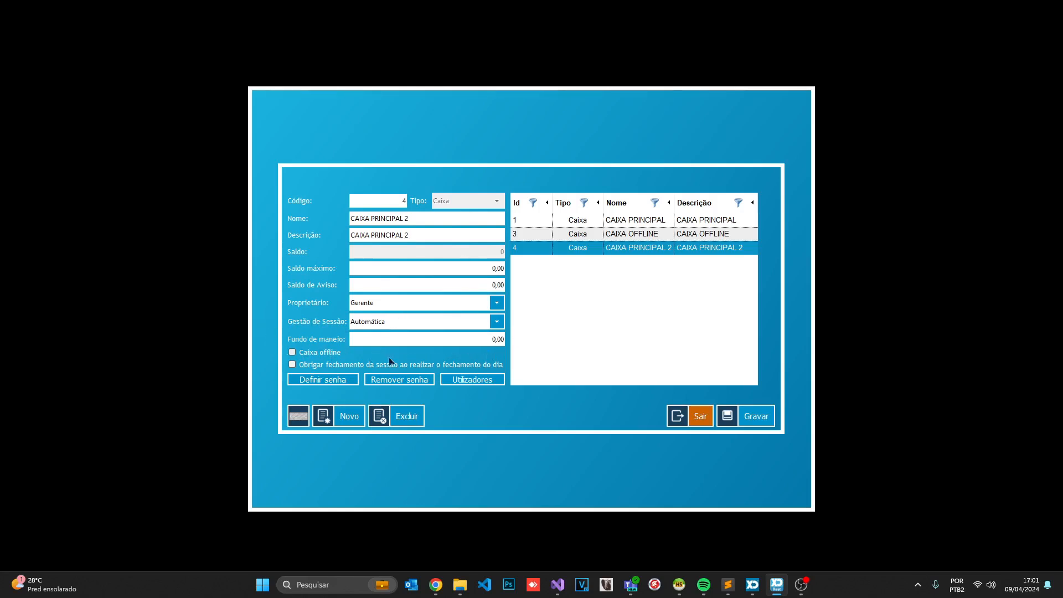
drag(444, 343, 509, 341)
click(499, 340)
drag(434, 341, 565, 345)
Leave the register form and set CAIXA OFFLINE as PowerON's default offline register
click(621, 237)
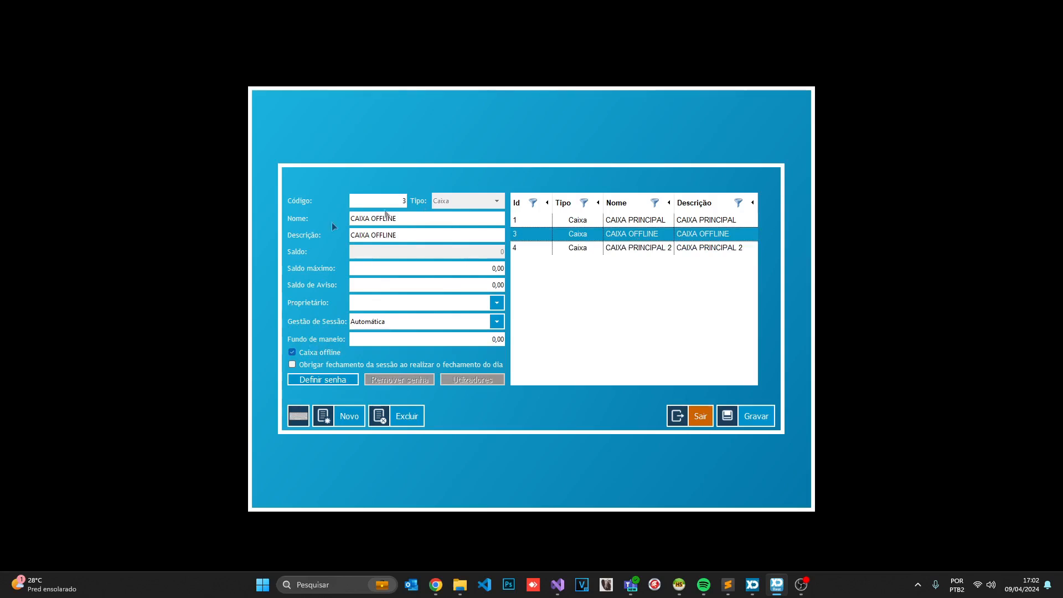
click(701, 418)
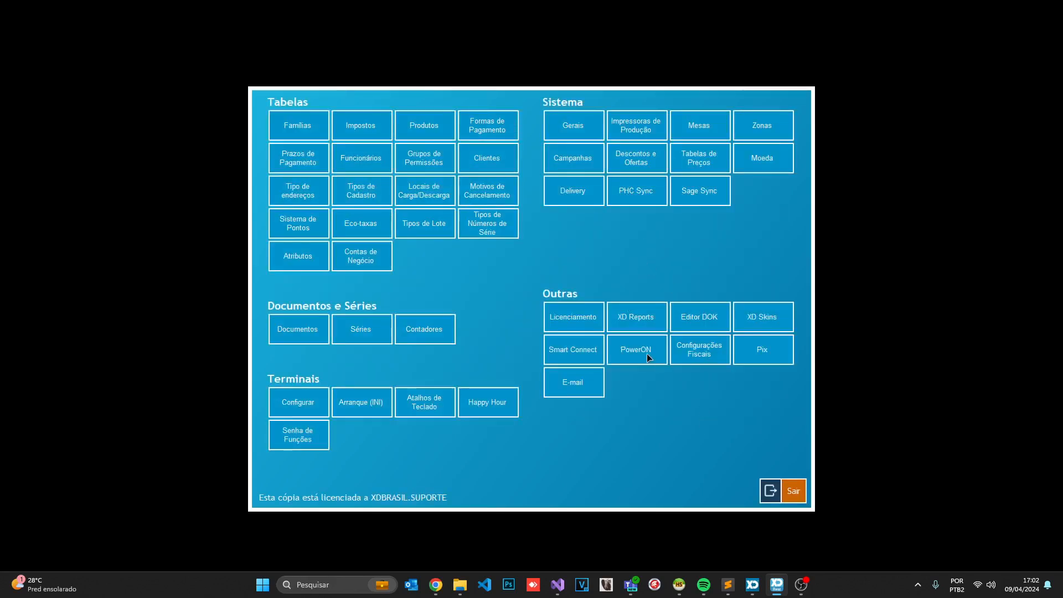
click(647, 353)
click(437, 254)
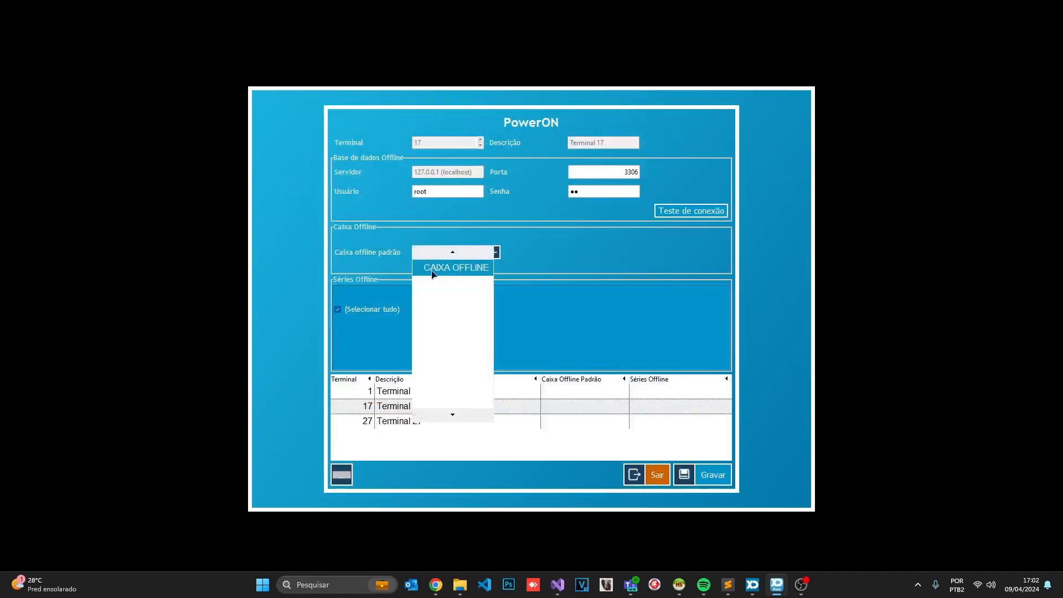
click(452, 271)
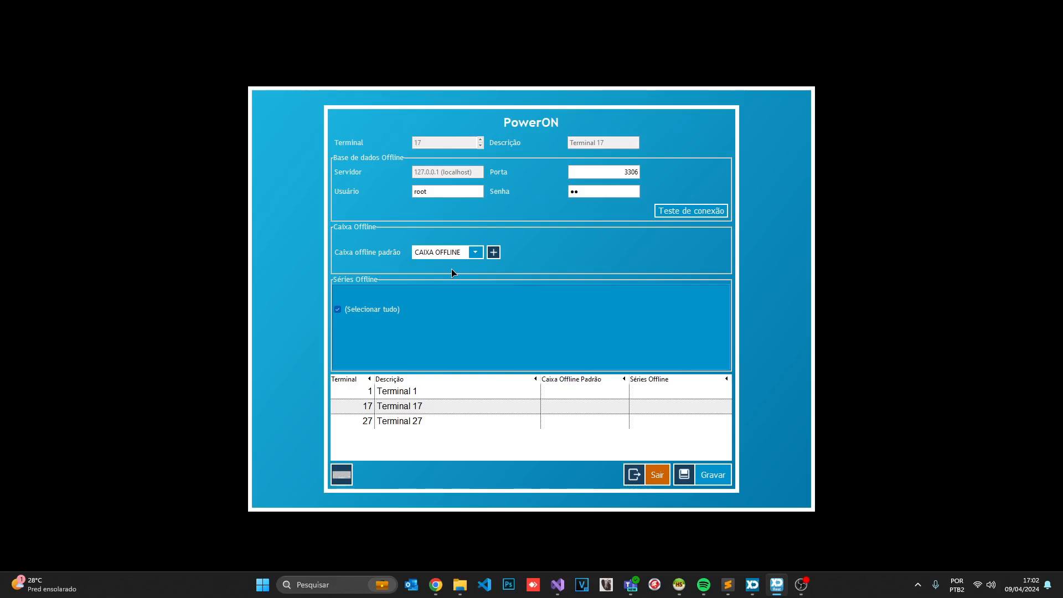
click(652, 475)
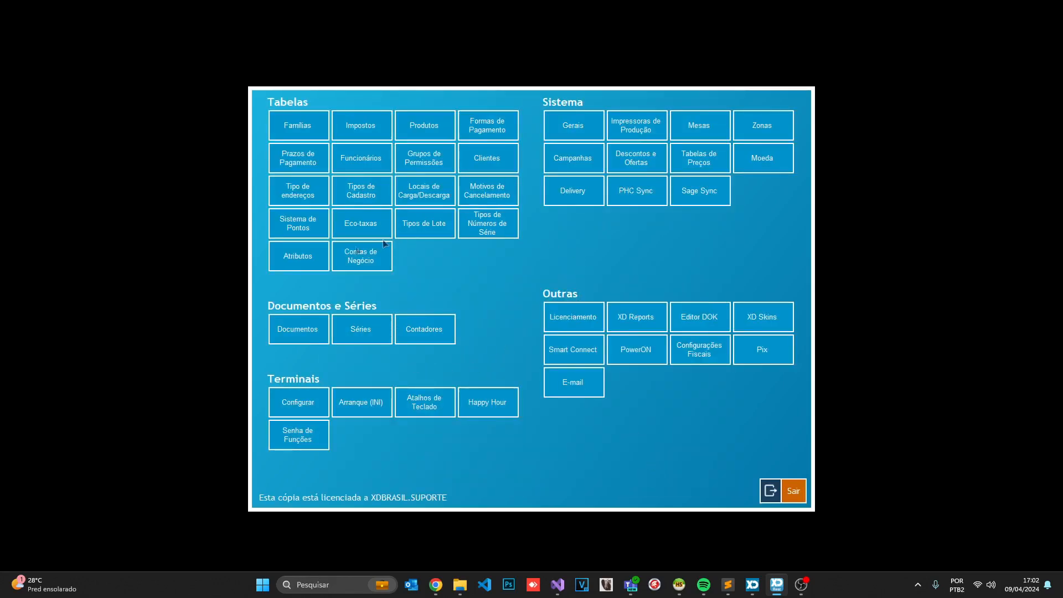
Look over the CAIXA PRINCIPAL 2 account in Contas de Negócio, then exit to the sales screen
click(337, 262)
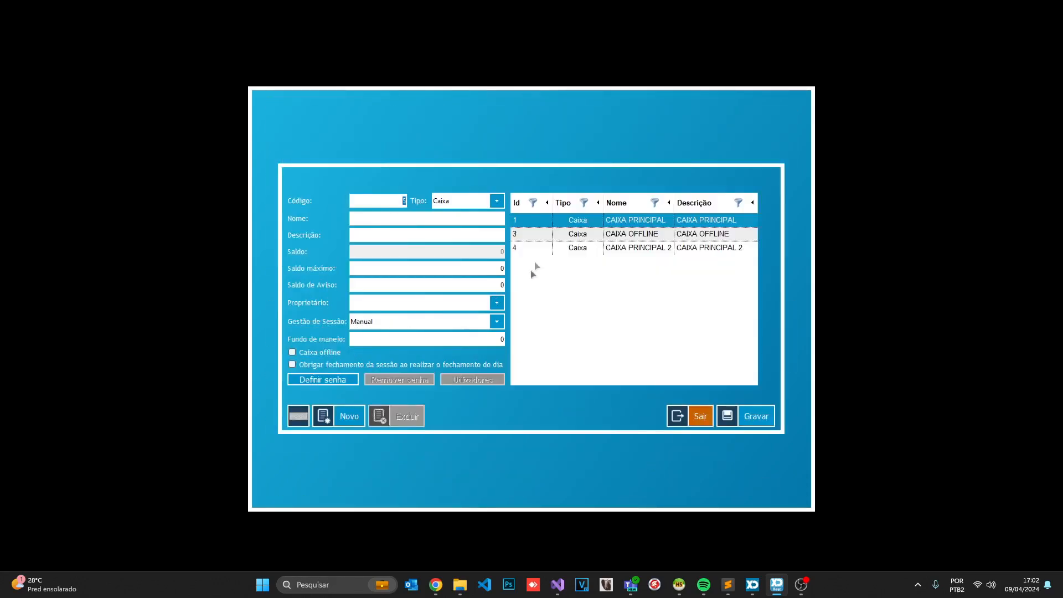
click(579, 250)
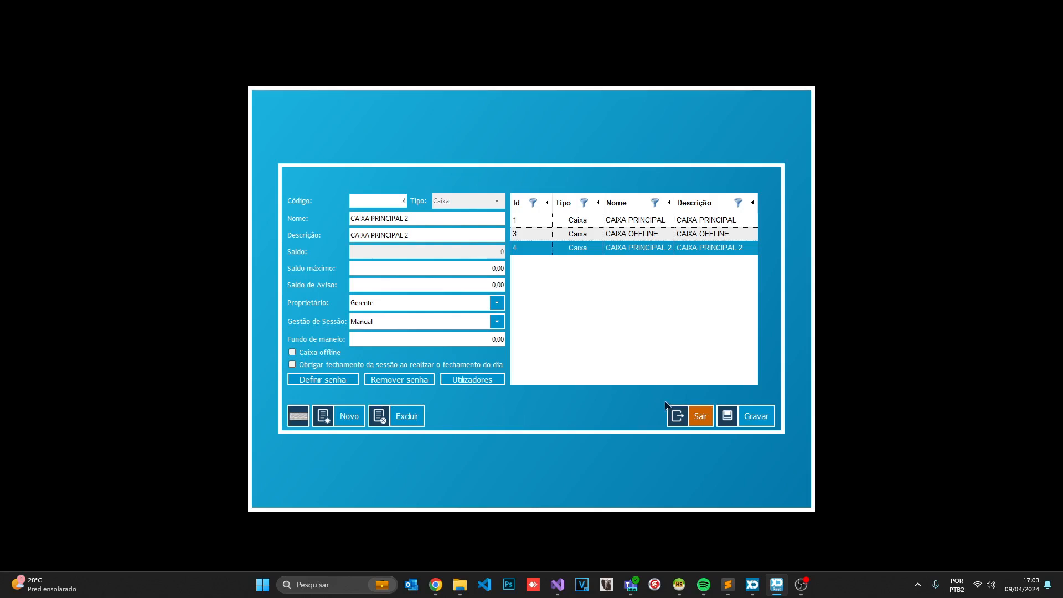
click(689, 416)
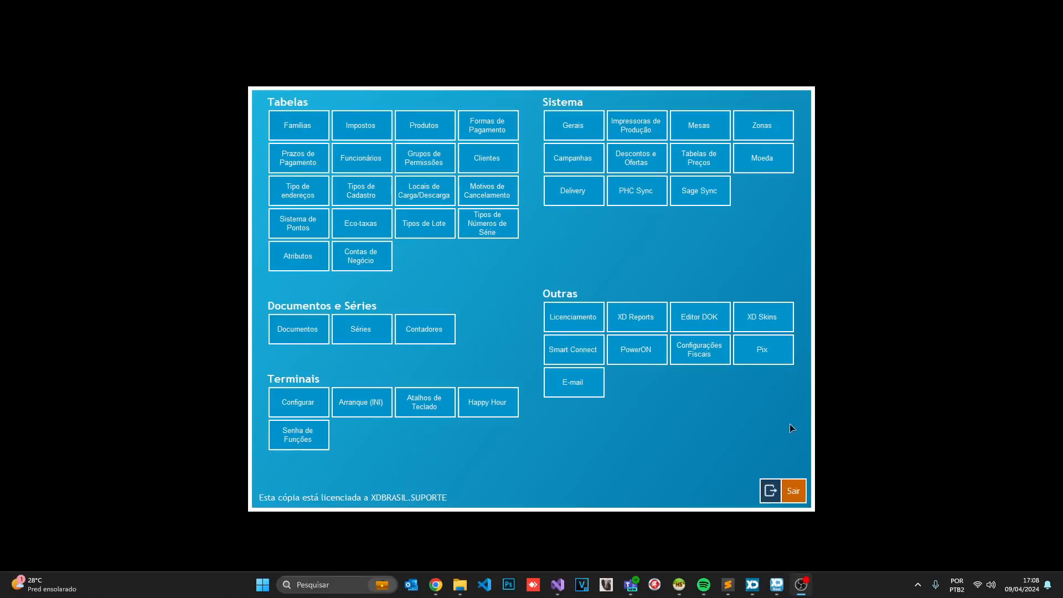
click(772, 491)
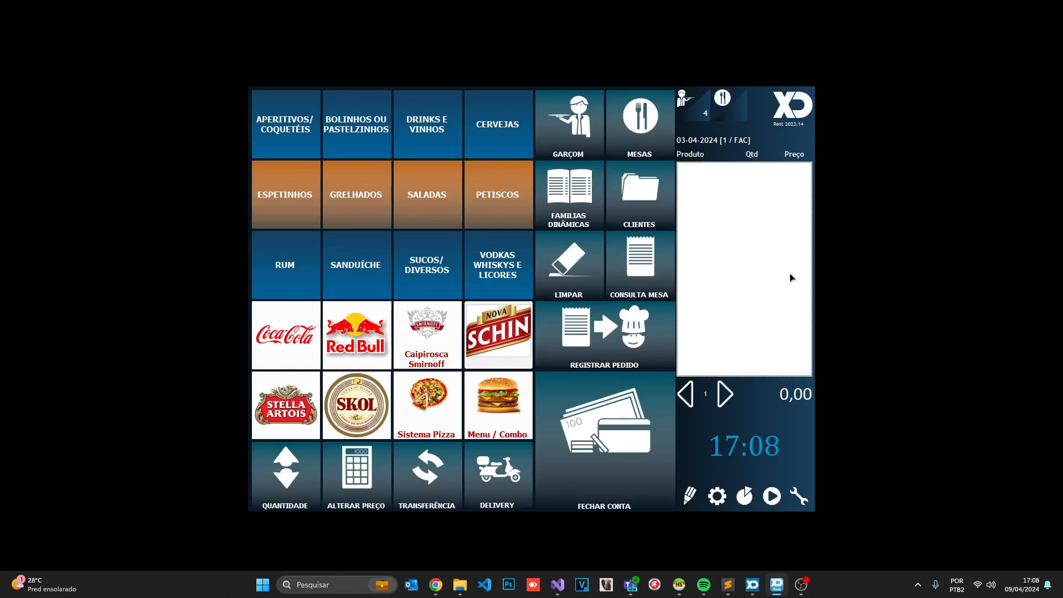
Use the caixa command to start a register opening for CAIXA PRINCIPAL with source Nenhum
text(caixa)
key(Return)
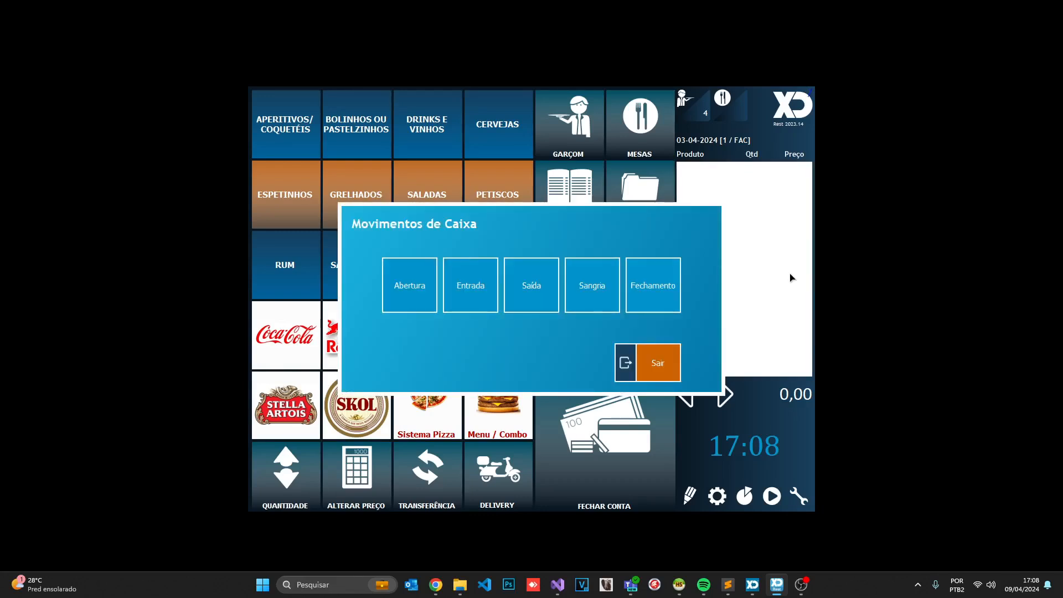
click(401, 300)
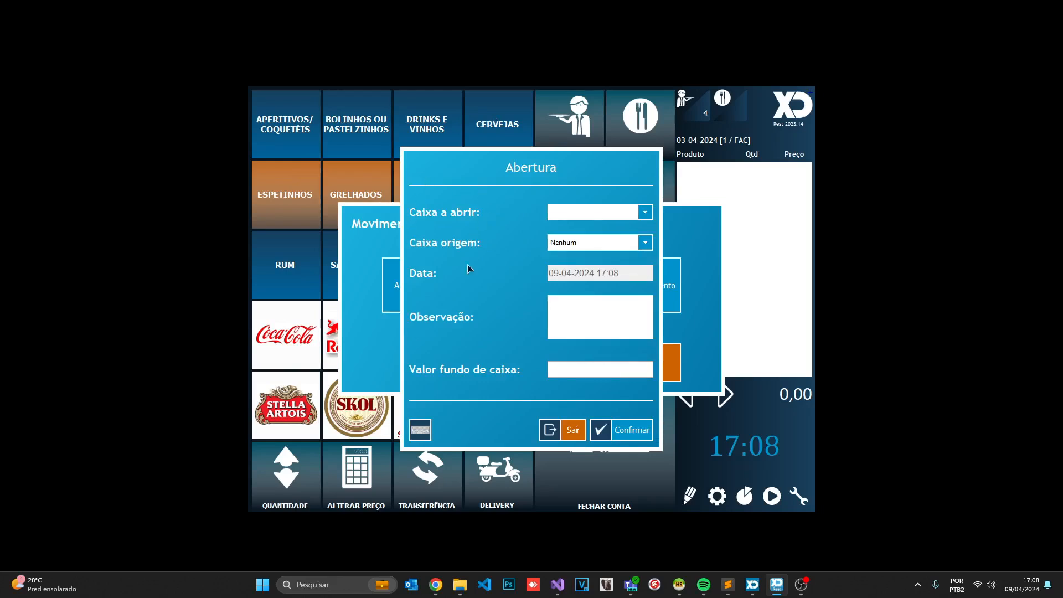
click(580, 212)
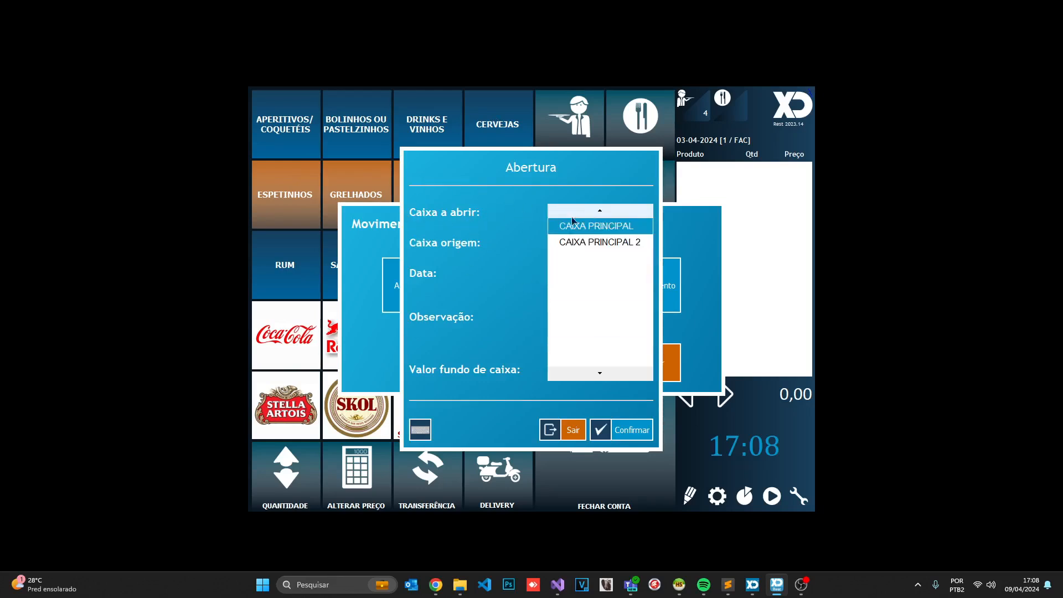
click(570, 223)
click(563, 248)
click(564, 254)
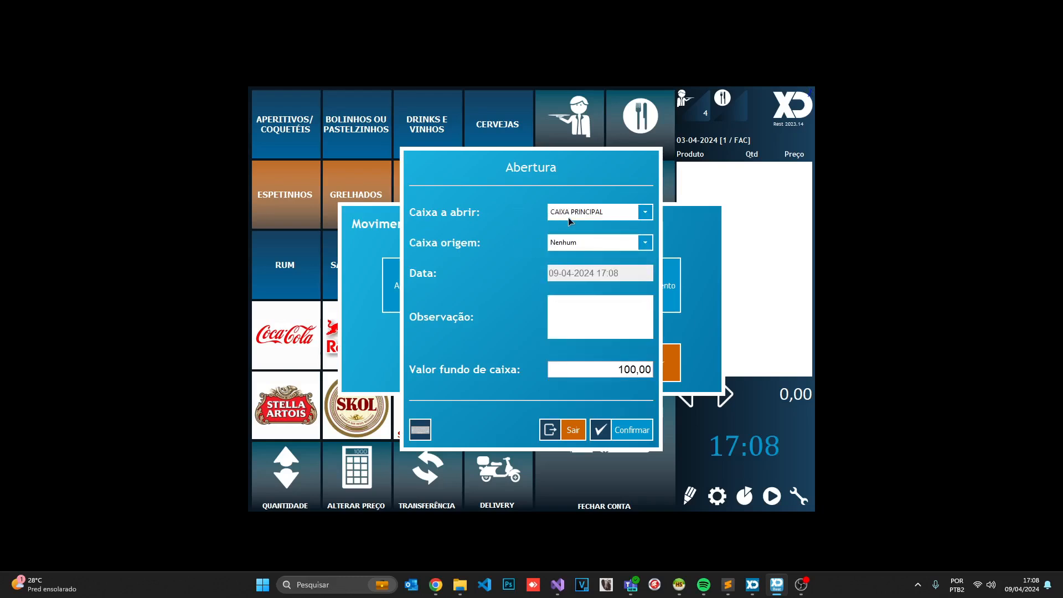
Recheck CAIXA PRINCIPAL and source Nenhum, and select the 100,00 opening float
click(613, 216)
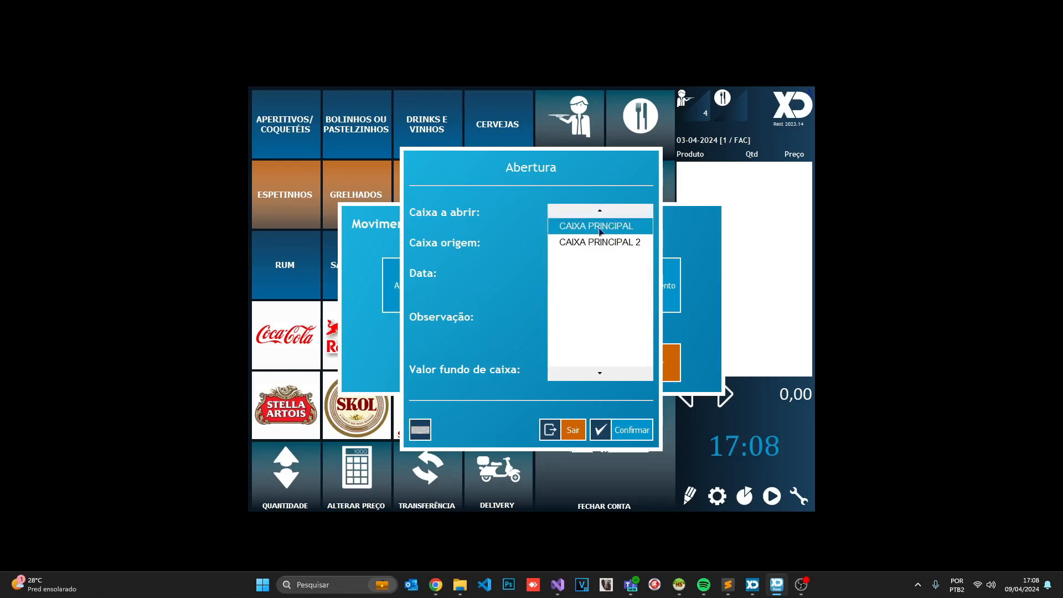
click(550, 230)
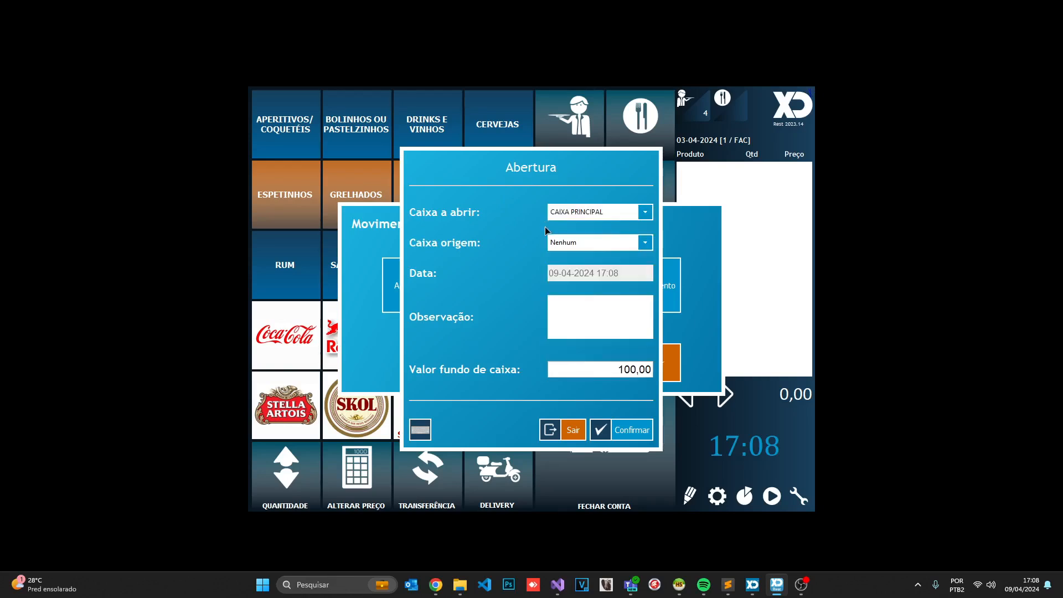
click(569, 244)
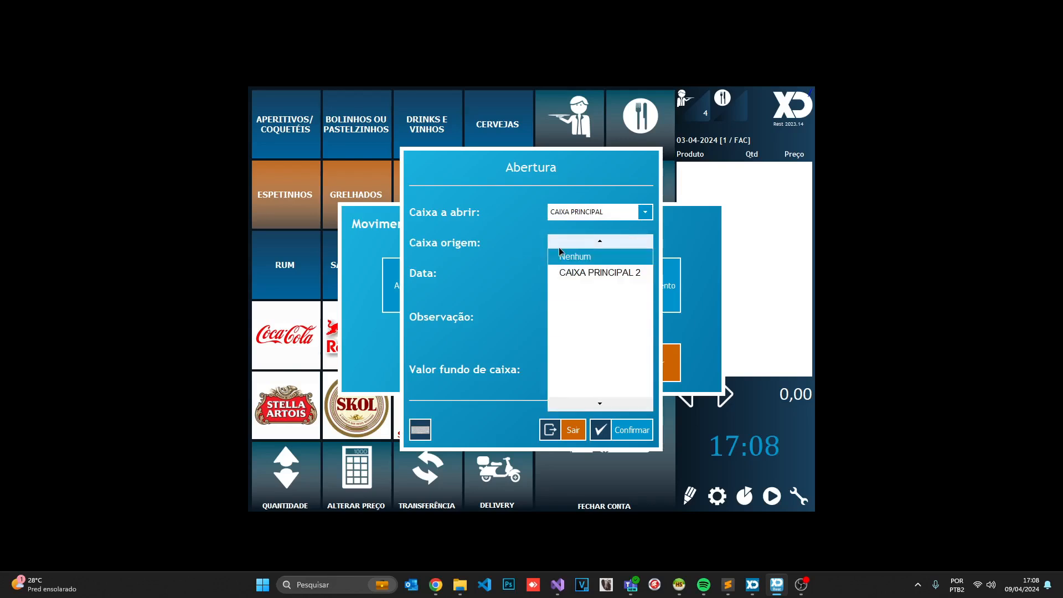
click(563, 258)
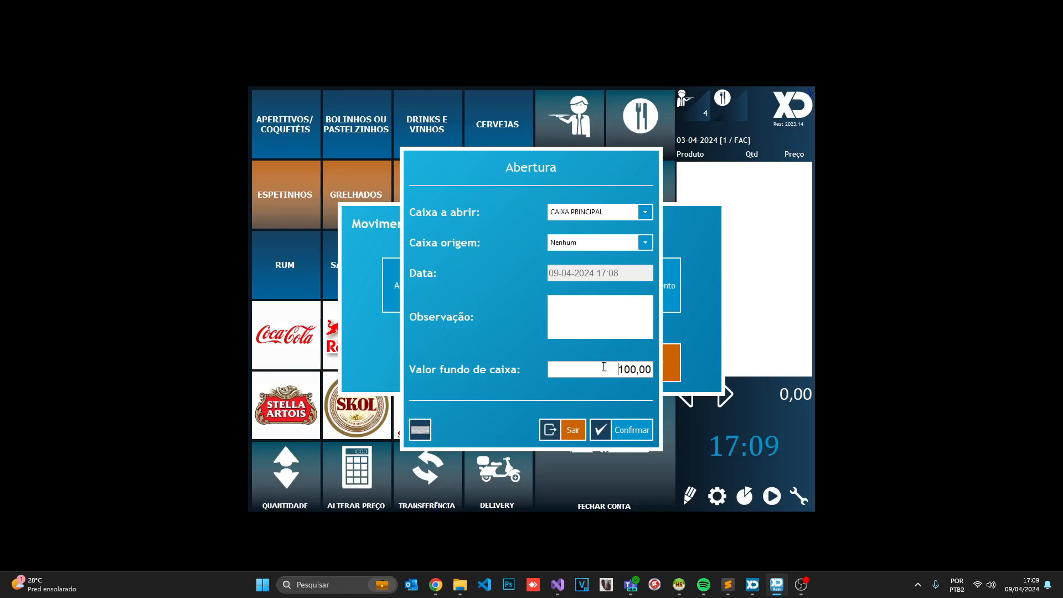
drag(576, 373, 650, 373)
Leave cash movements and edit CAIXA PRINCIPAL 2's Fundo de maneio in Contas de Negócio
click(578, 428)
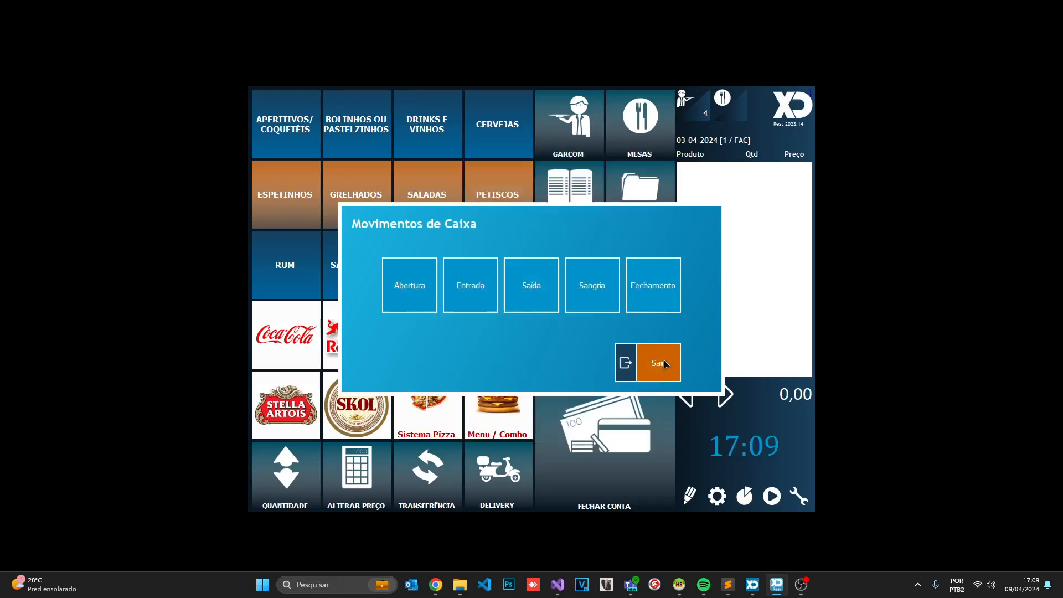
click(658, 362)
click(717, 496)
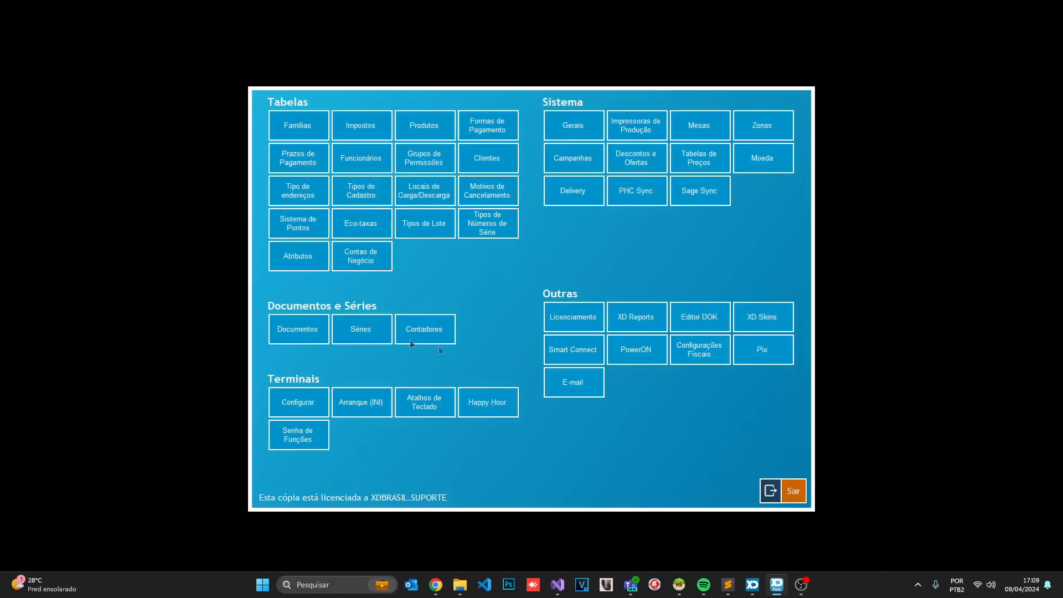
click(361, 261)
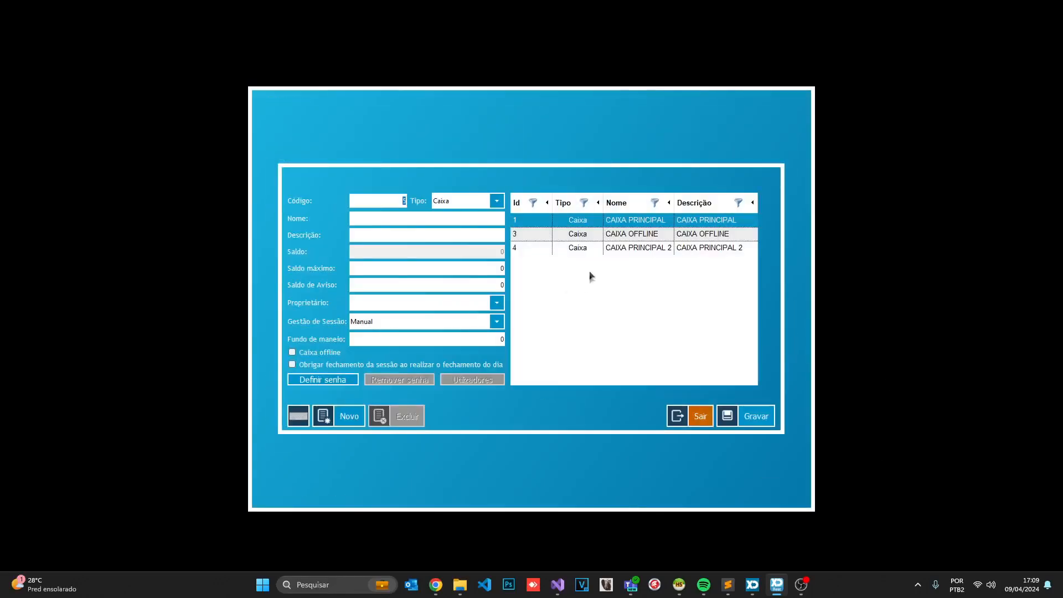
click(598, 248)
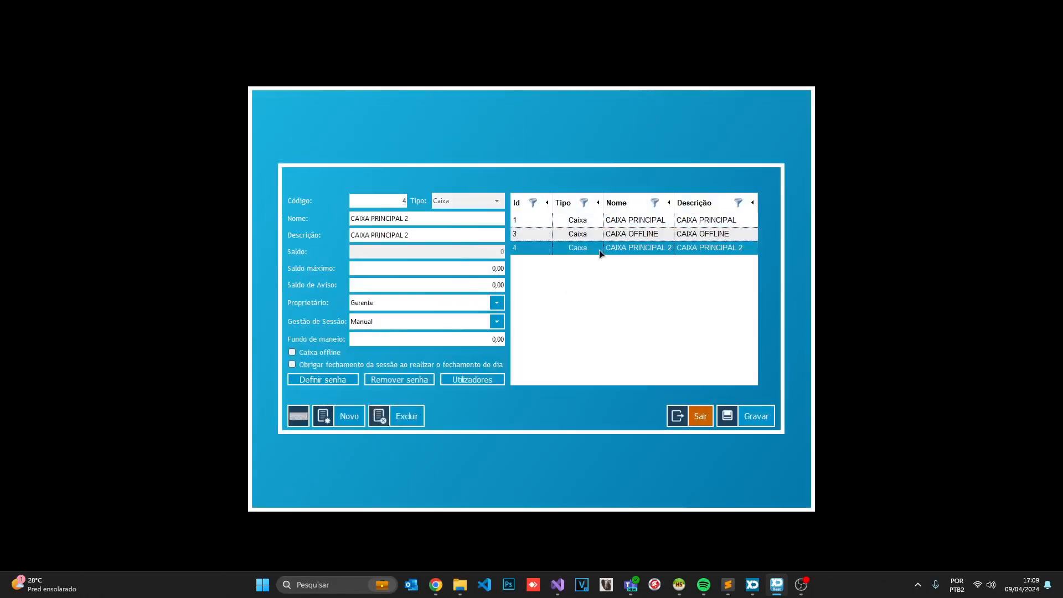
click(361, 339)
Enter 10 as CAIXA PRINCIPAL 2's Fundo de maneio, save it, and return to sales
text(10)
click(754, 416)
click(695, 417)
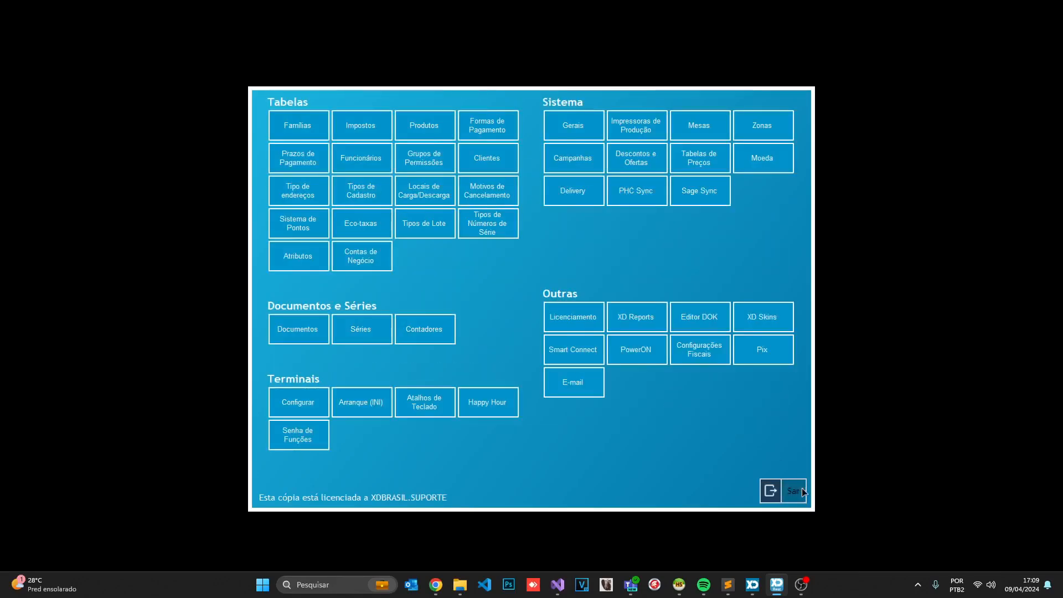
click(802, 490)
Start a register opening for CAIXA PRINCIPAL 2 and select its 100,00 opening float
text(caixa)
key(Return)
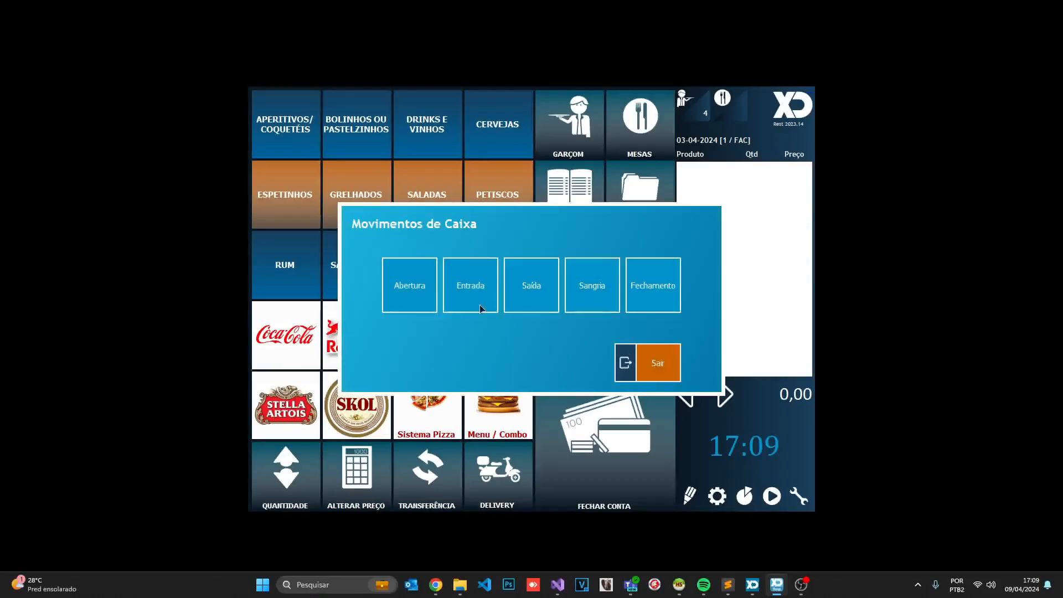
click(479, 305)
click(603, 210)
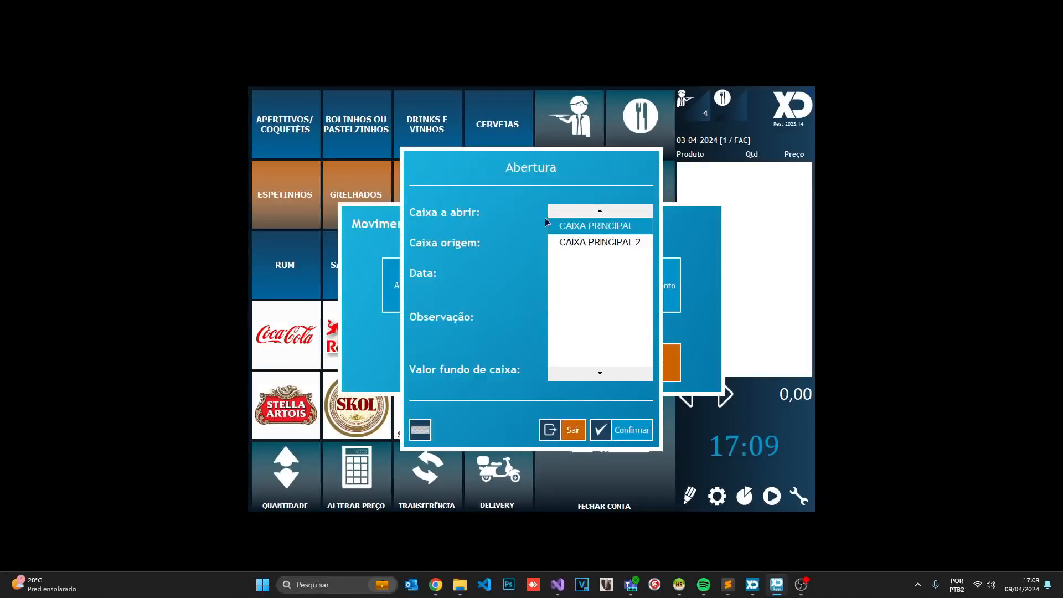
click(584, 241)
click(592, 370)
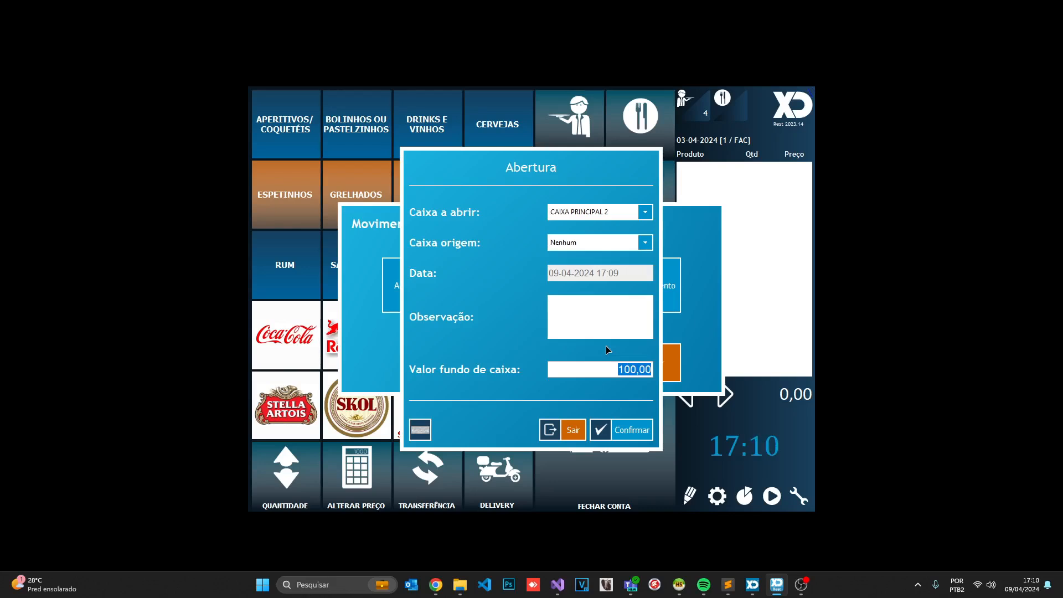
Leave cash movements and reload CAIXA PRINCIPAL 2 in Contas de Negócio, showing Fundo de maneio 100,00
click(563, 434)
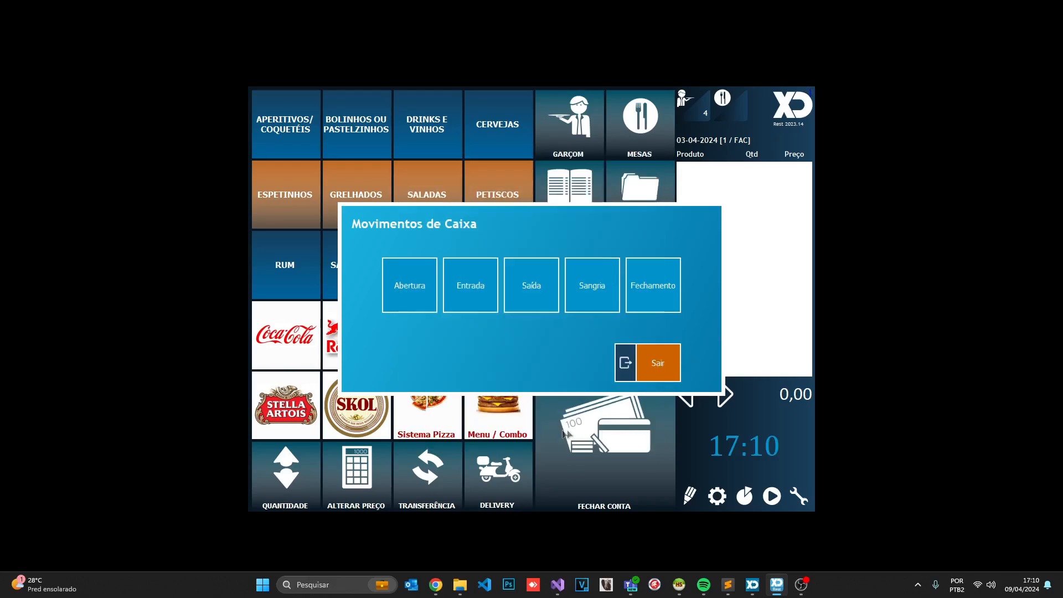
click(658, 363)
click(717, 495)
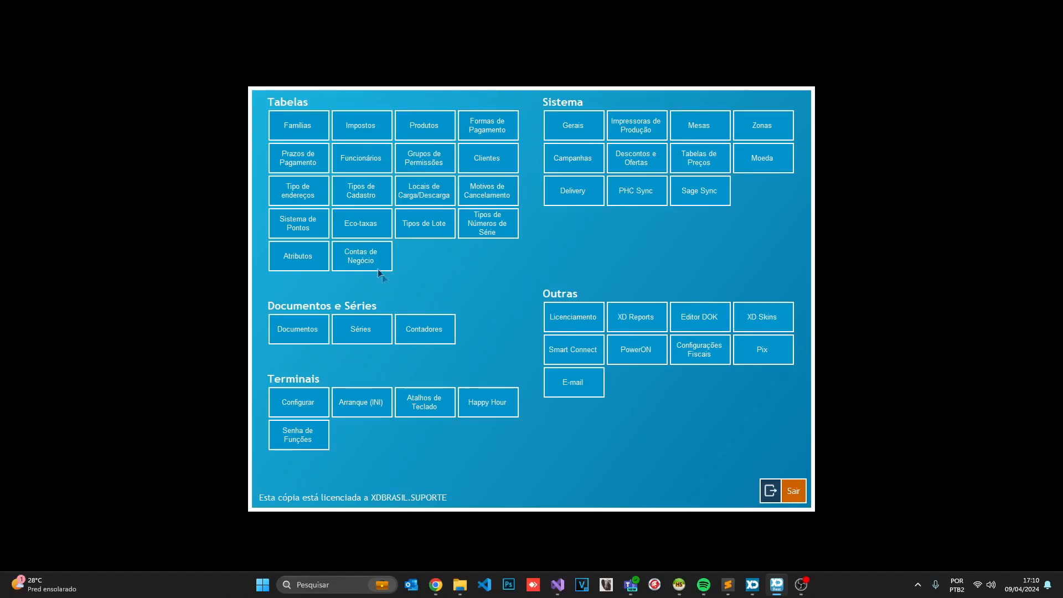
click(363, 262)
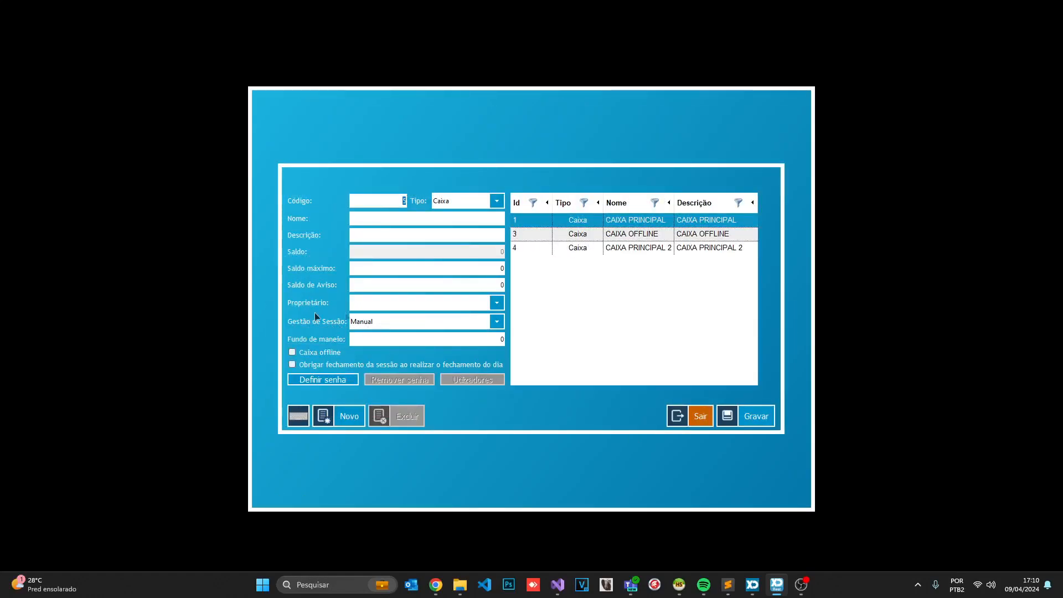
click(681, 238)
click(659, 251)
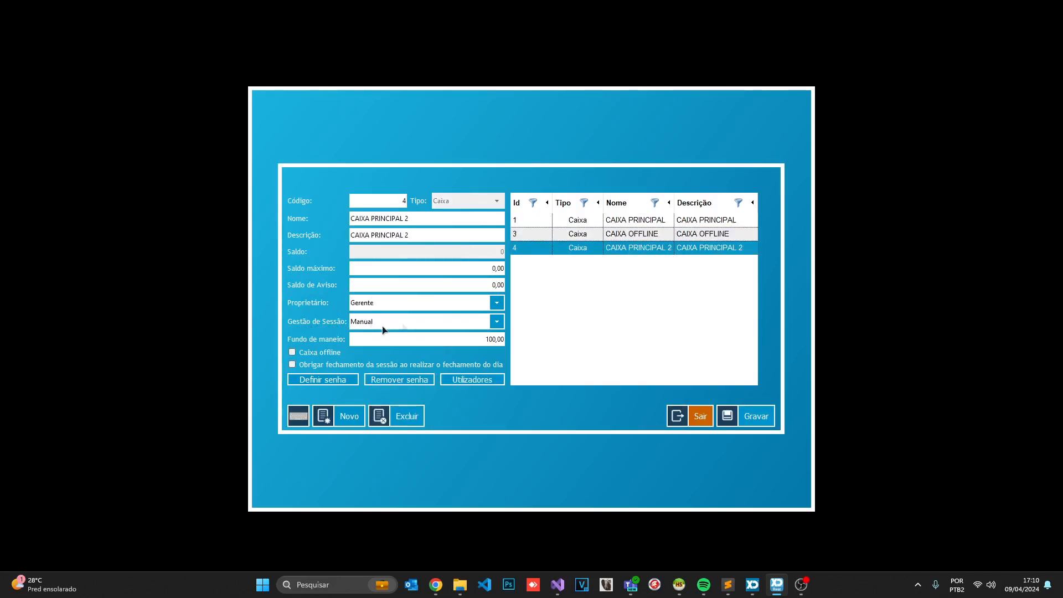
Save the CAIXA PRINCIPAL 2 account, return to sales, and reopen the administration menu
click(762, 413)
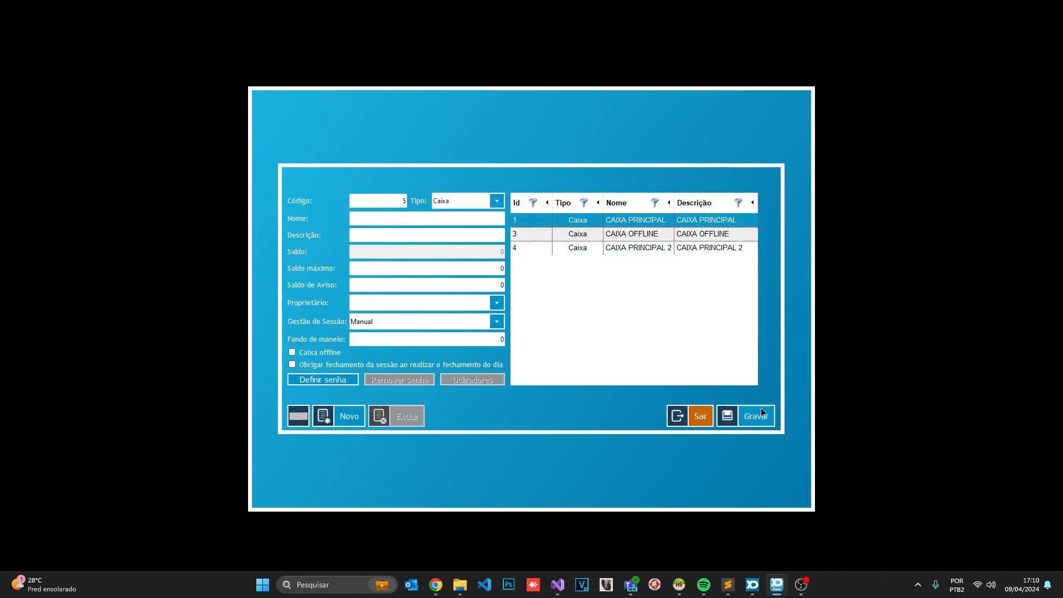
click(687, 422)
click(786, 493)
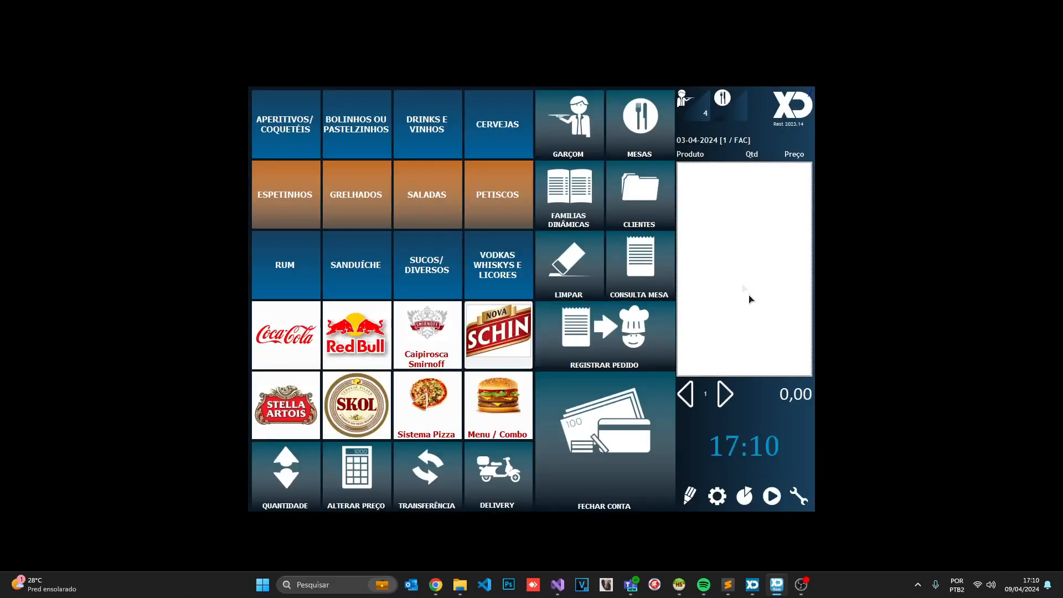
click(717, 496)
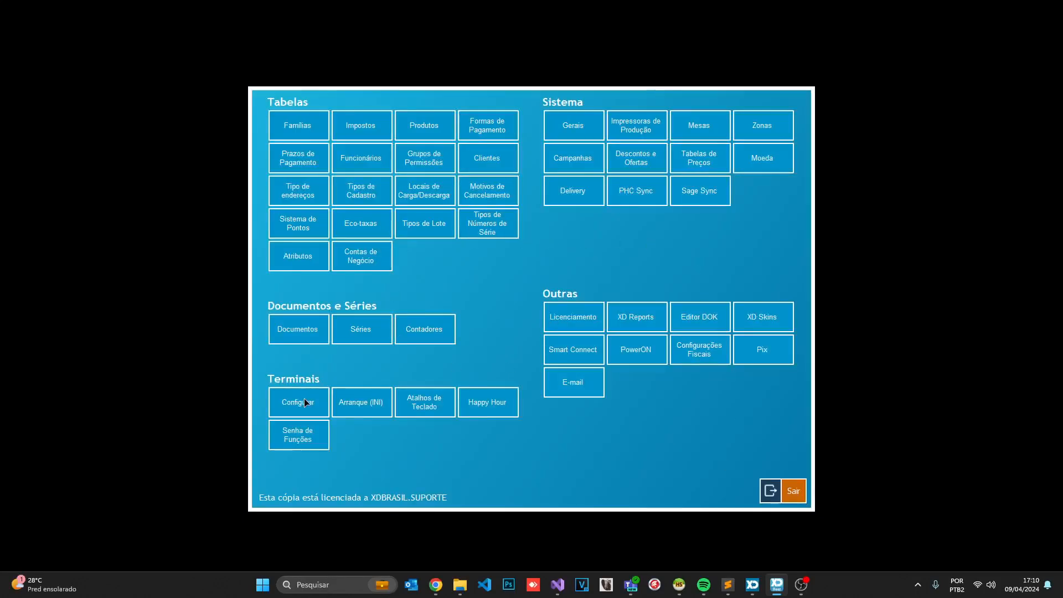
Check Terminal 17's default cash register, leaving it at Nenhum
click(318, 412)
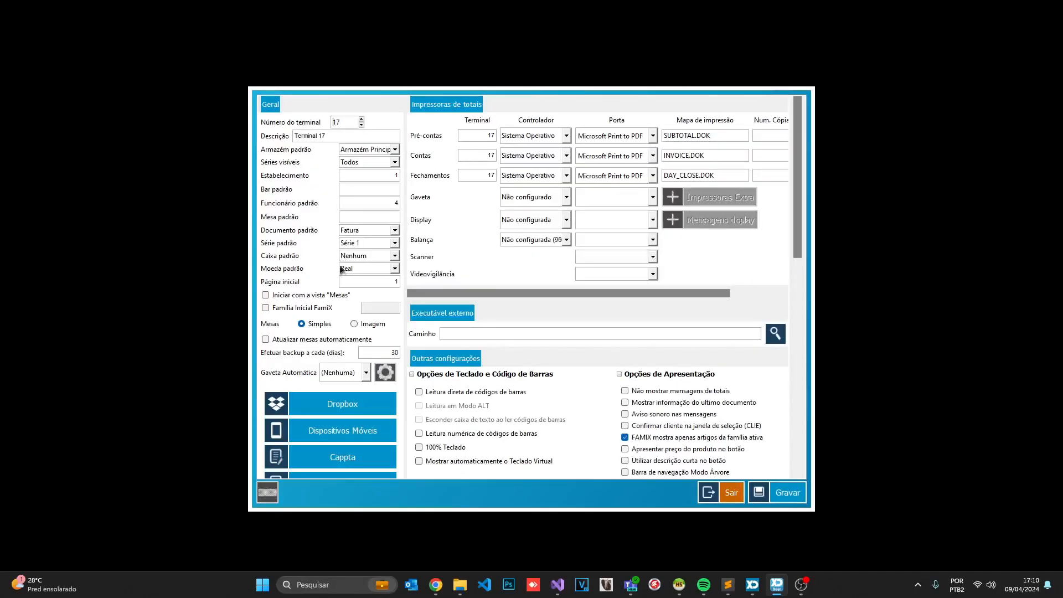
click(356, 256)
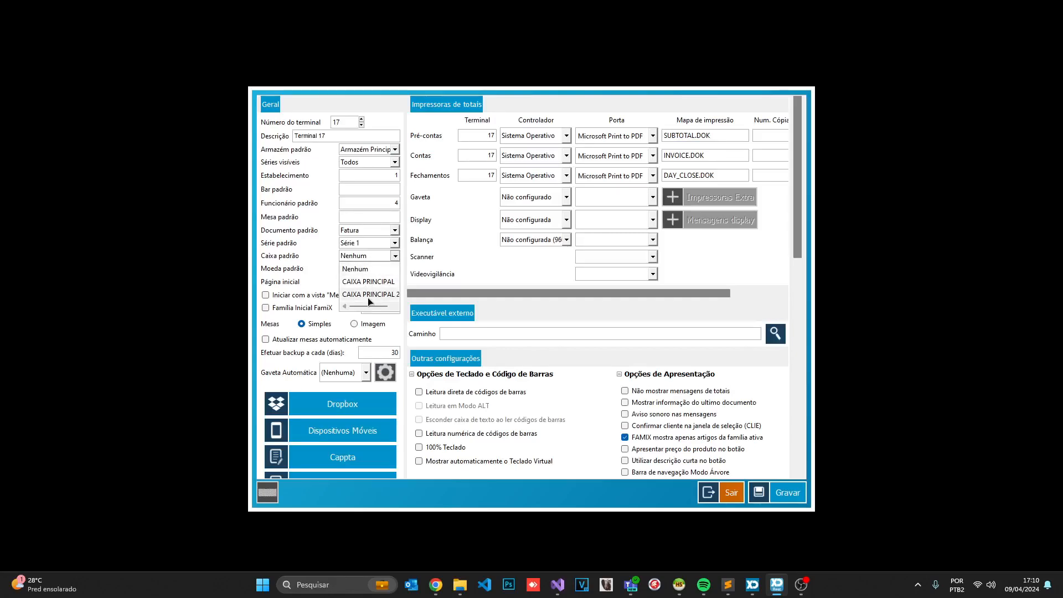
click(304, 257)
click(730, 492)
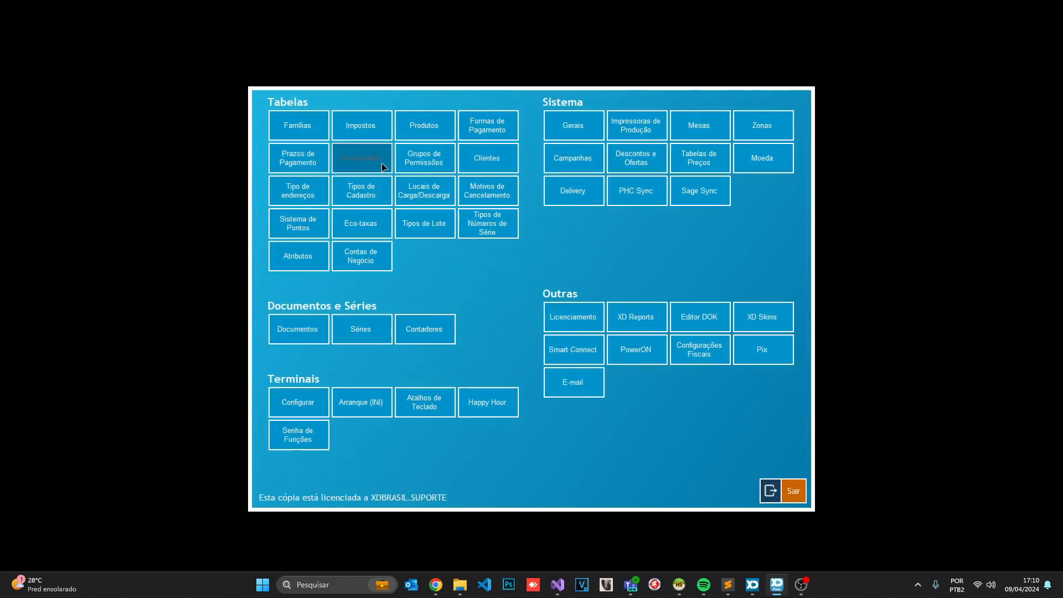
Set the Gerente employee's default cash register to CAIXA PRINCIPAL 2
click(362, 161)
click(368, 154)
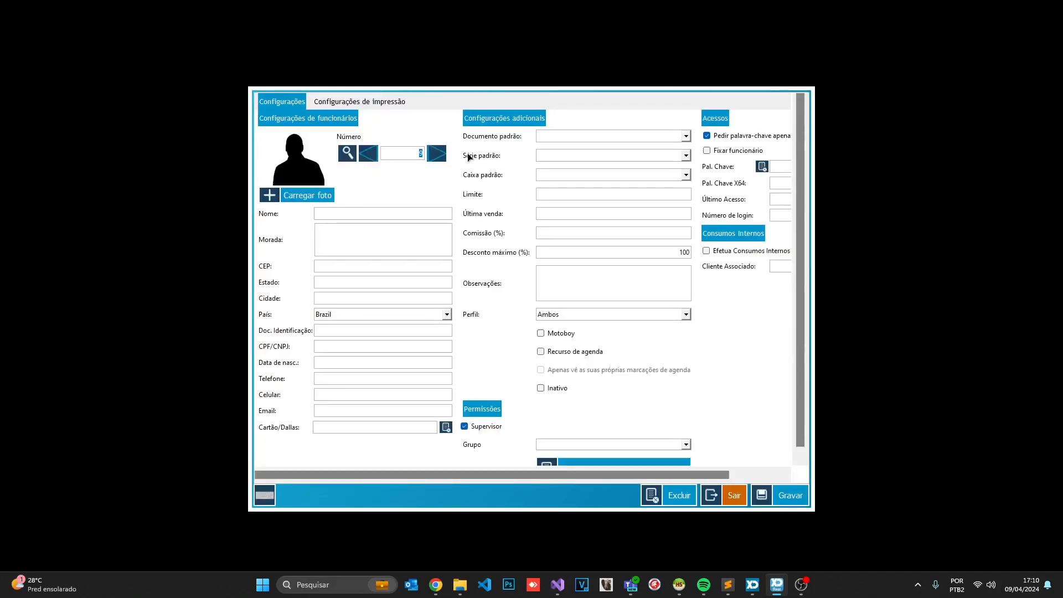
click(548, 175)
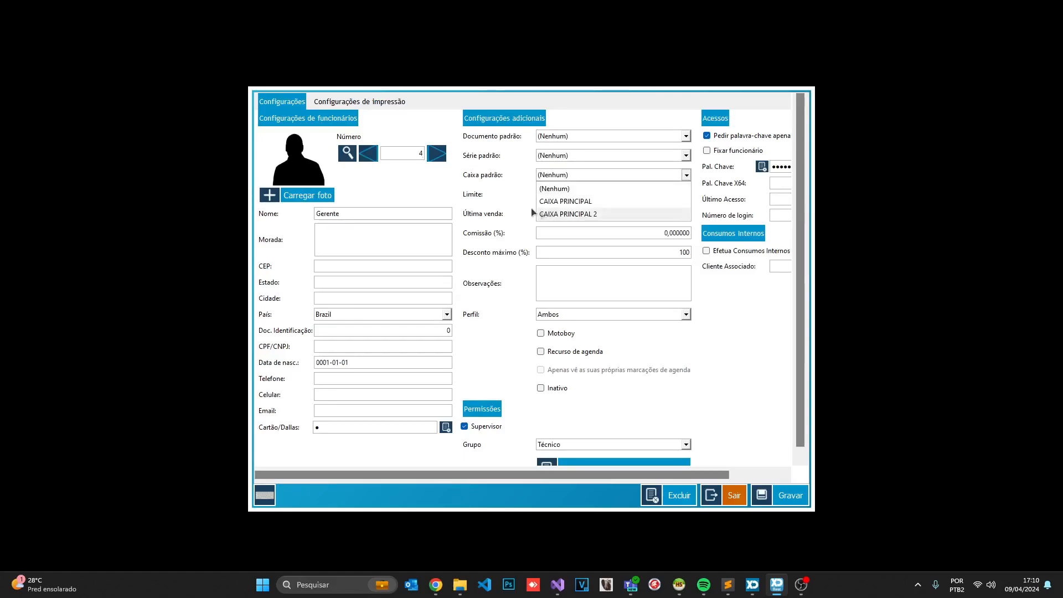
click(510, 190)
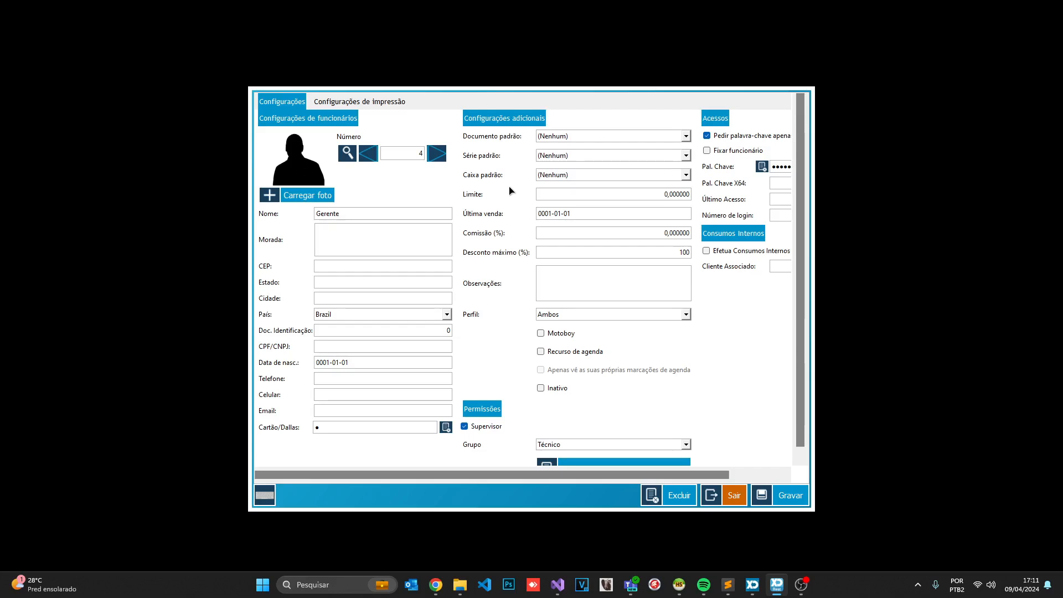
click(554, 176)
click(559, 213)
Reset the Gerente's default cash register to Nenhum and save the employee record
click(615, 175)
click(569, 188)
click(790, 496)
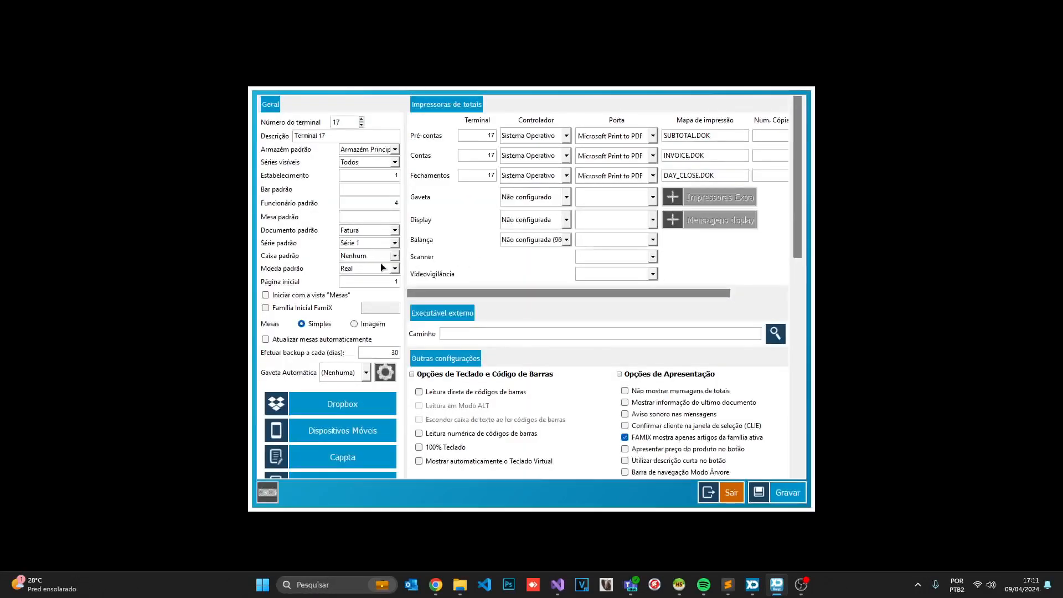
Set Terminal 17's default cash register to CAIXA PRINCIPAL 2, save, and exit to sales
click(385, 256)
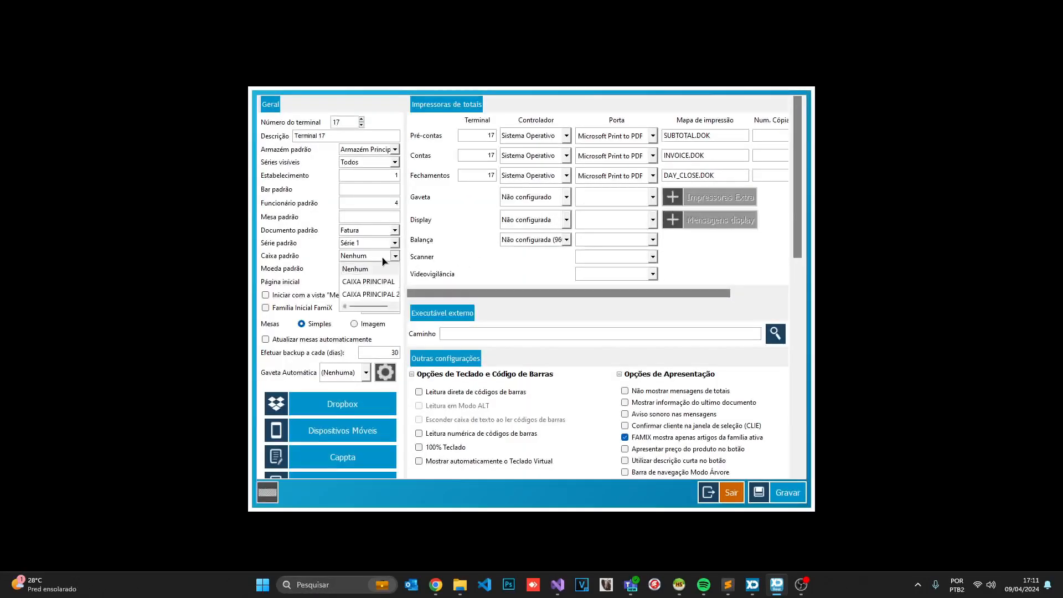
click(369, 295)
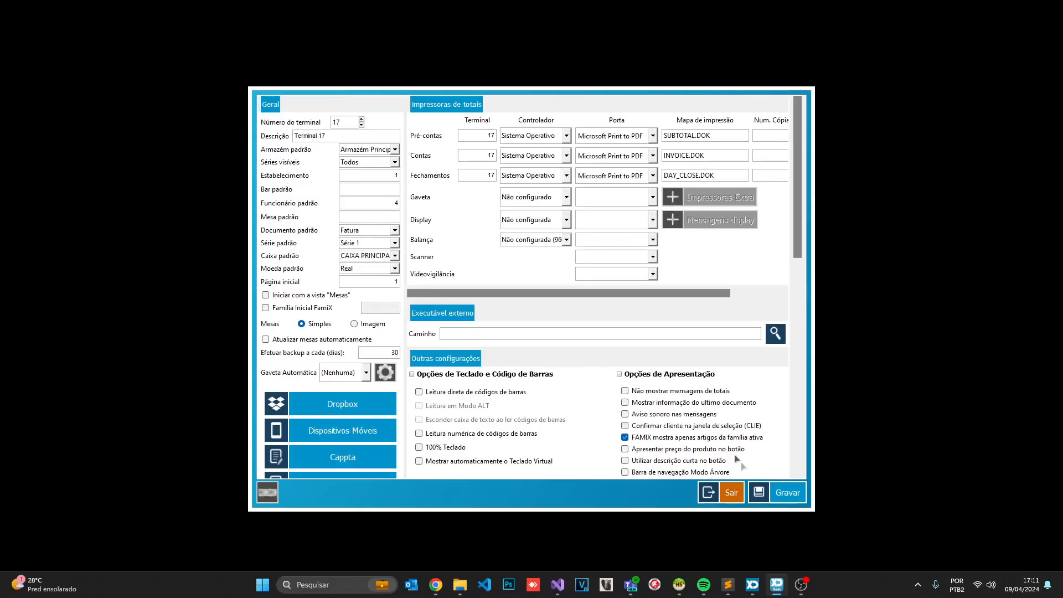
click(792, 500)
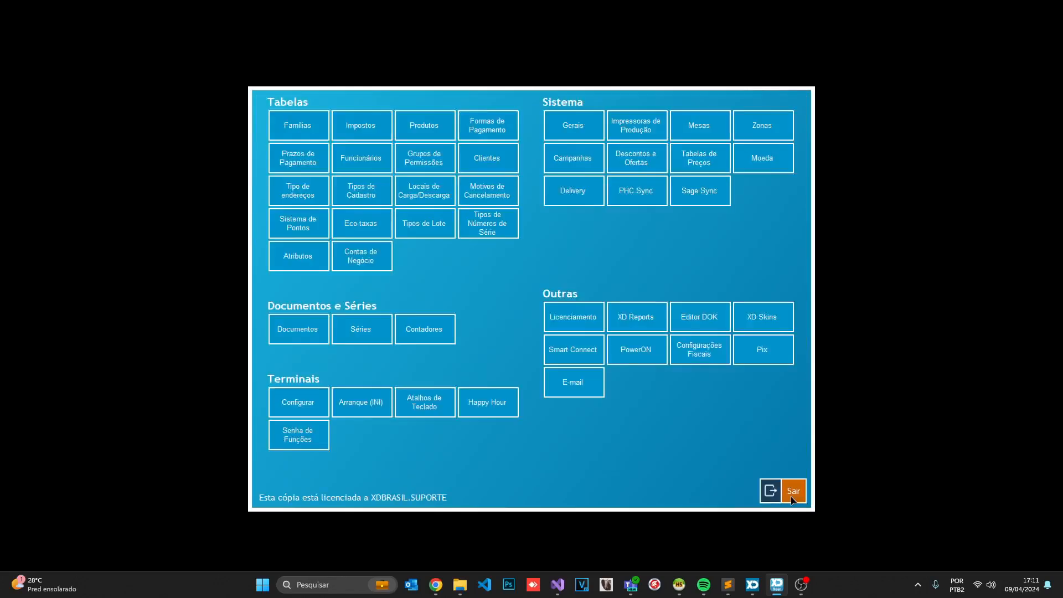
click(793, 496)
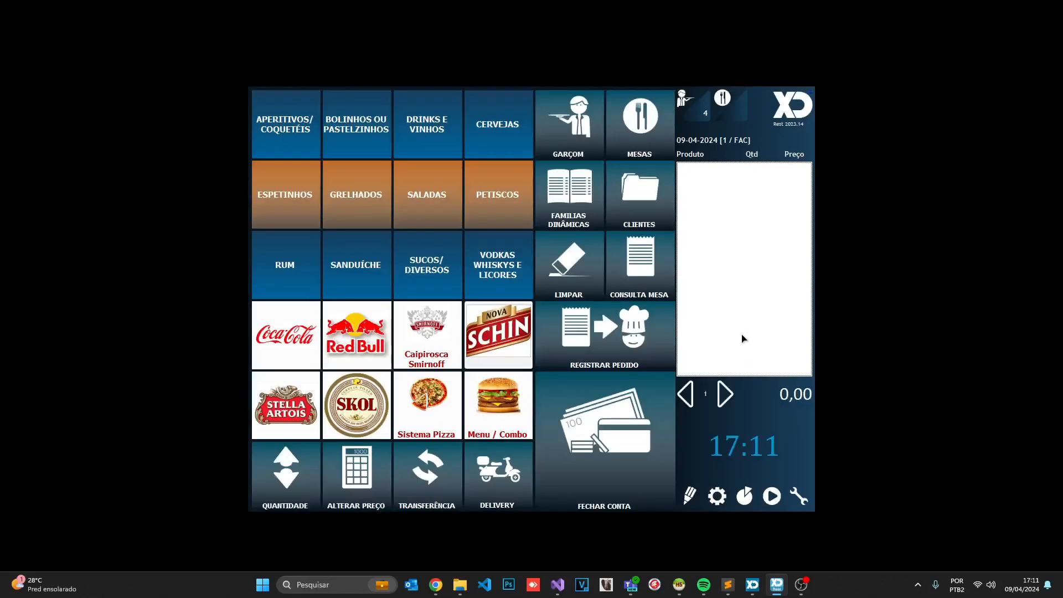
Review the CAIXA PRINCIPAL 2 register-opening form via caixa, then cancel without opening it
text(caixa)
key(Return)
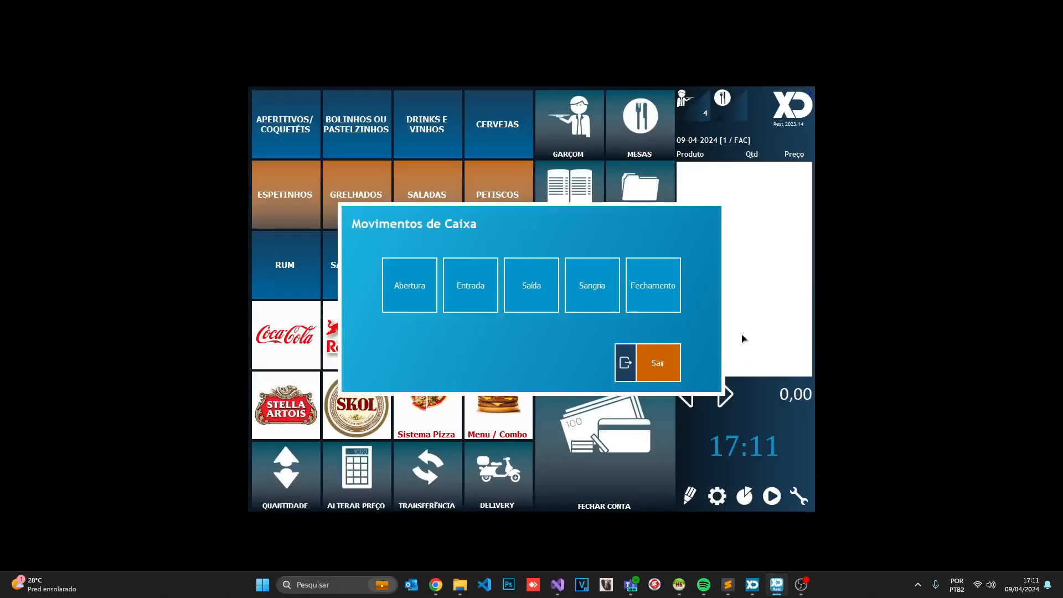
click(430, 301)
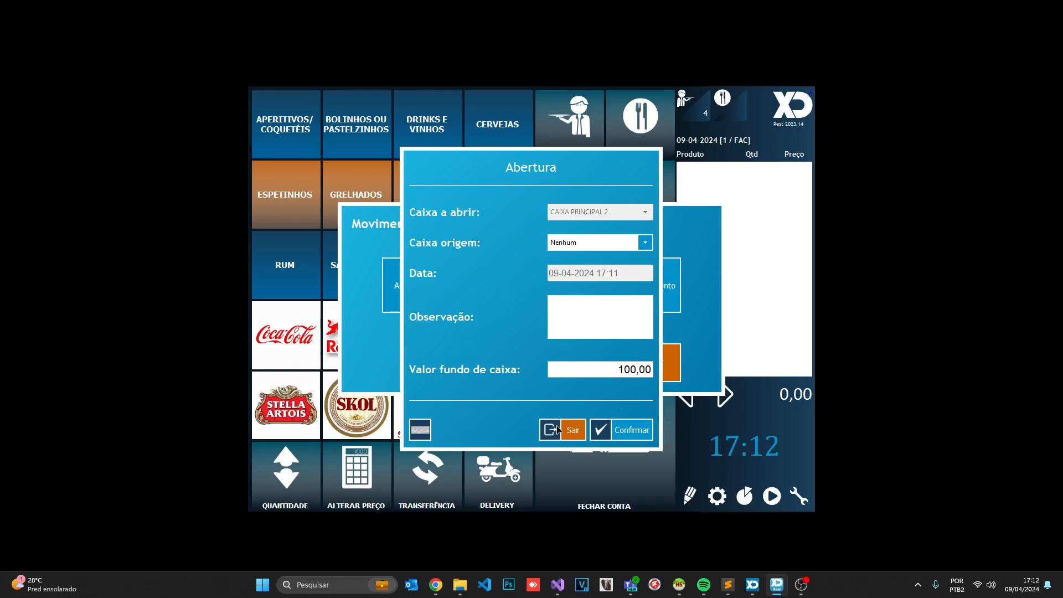
click(558, 430)
click(631, 375)
Open table 1's order showing the Sanduíche products
click(723, 108)
click(290, 127)
click(562, 208)
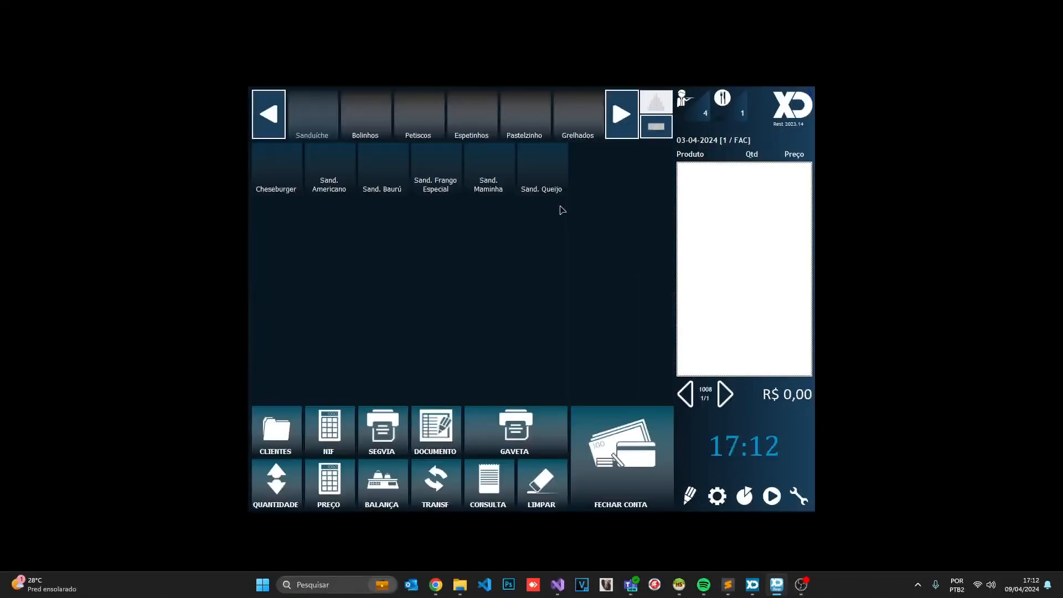
Switch the fiscal settings to MEI and return to the sales screen
click(470, 117)
click(717, 495)
click(703, 357)
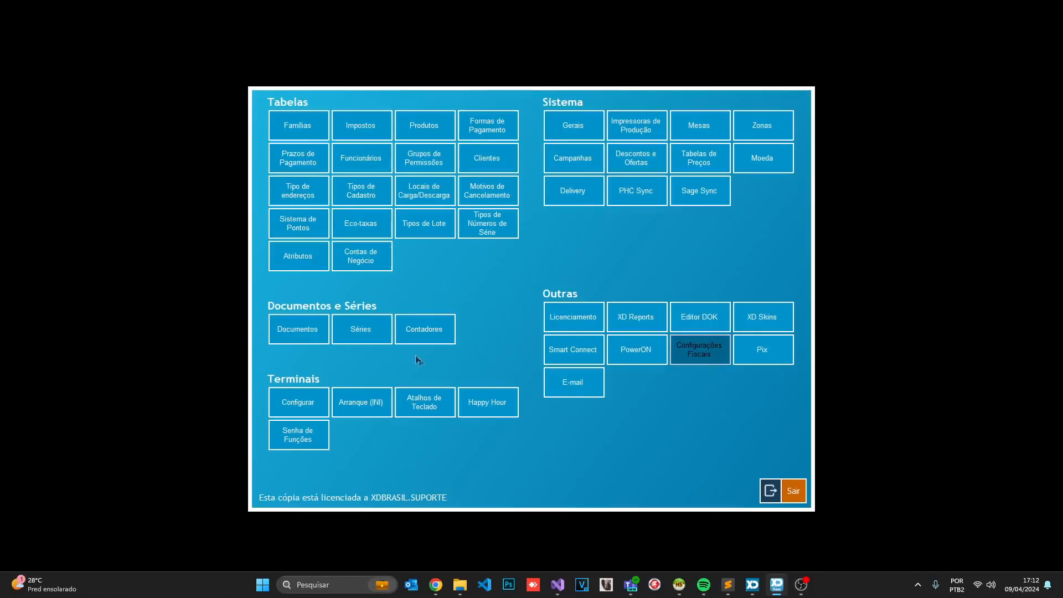
click(393, 321)
click(702, 476)
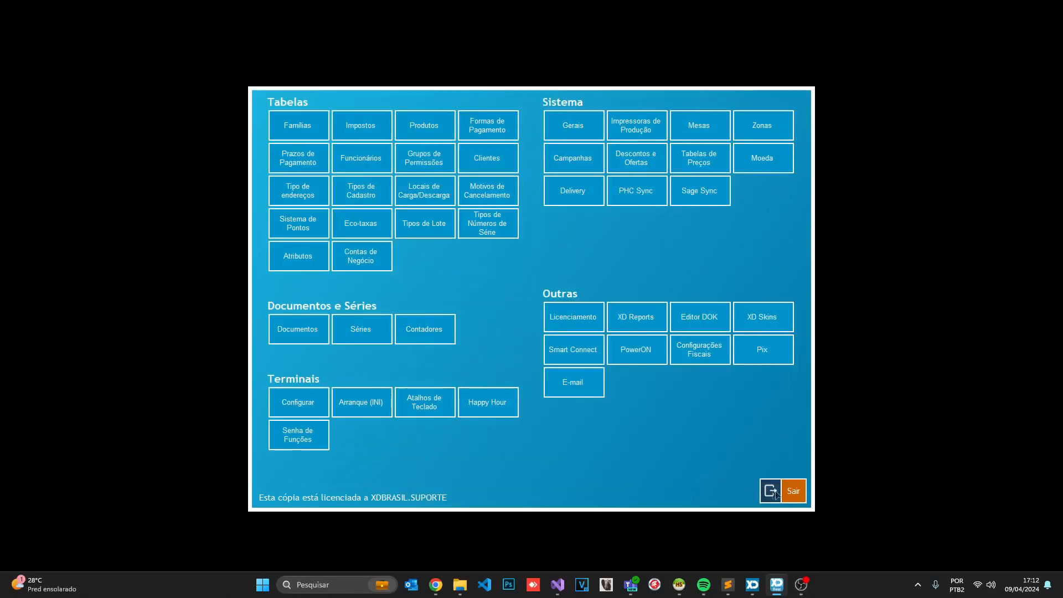
click(792, 490)
Add Coração Frango ao Vinho, Escondidinho Carne de Sol and Filé Trinchado Molho Madeira to table 1
click(737, 111)
click(270, 106)
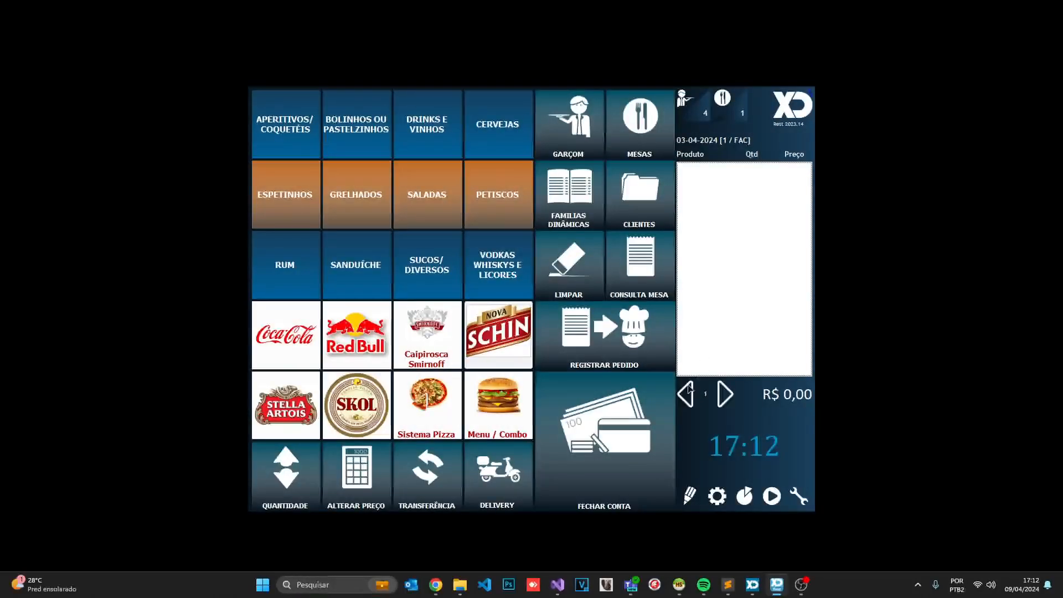
click(490, 178)
click(451, 158)
click(485, 168)
click(542, 180)
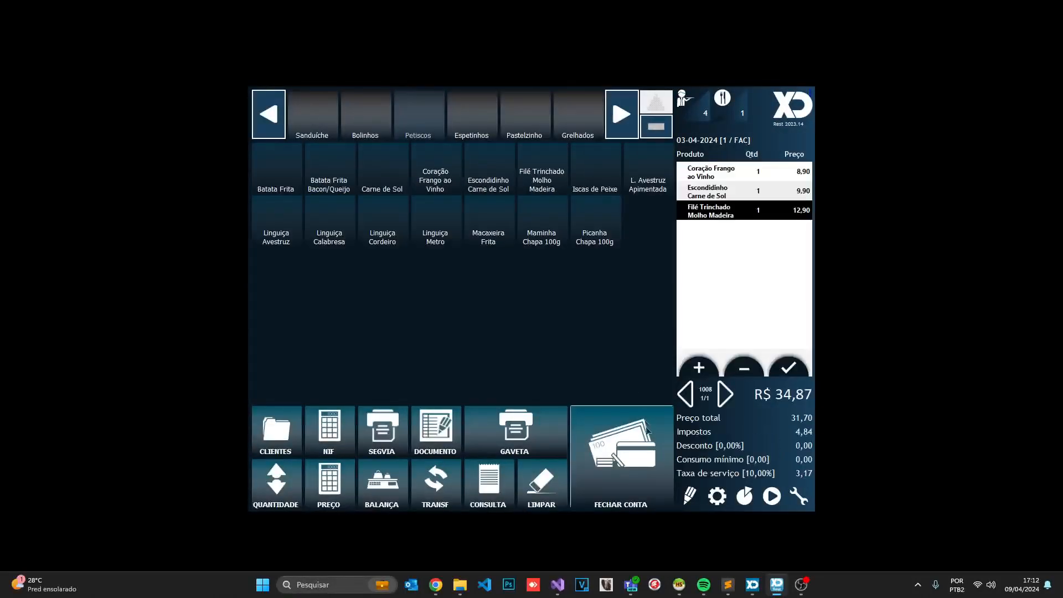
Pay table 1's R$ 34,87 bill in cash without CPF/CNPJ, dismissing the register-not-open warning
click(620, 460)
click(451, 204)
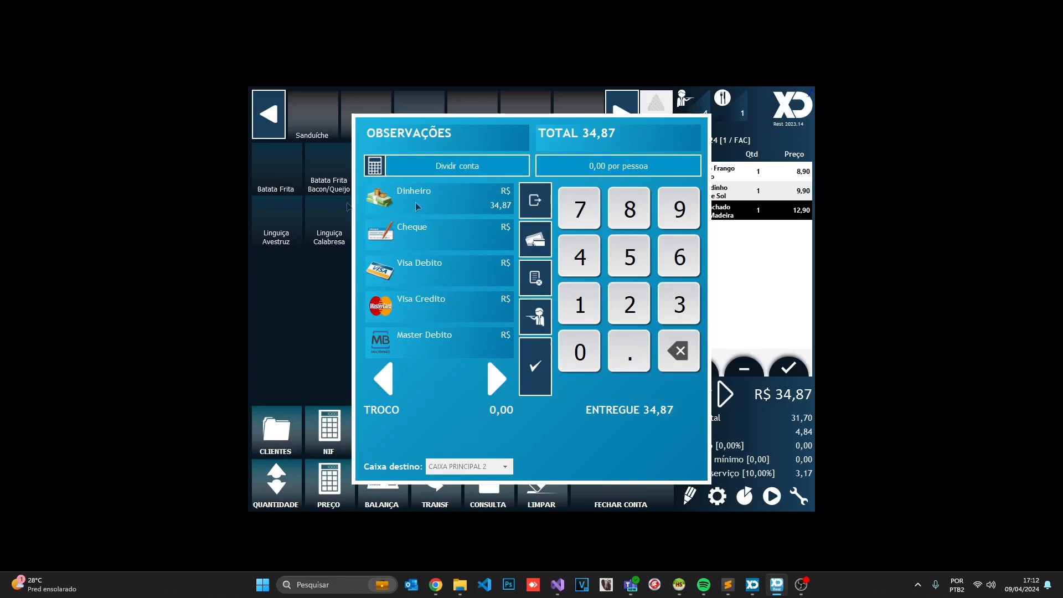
click(527, 367)
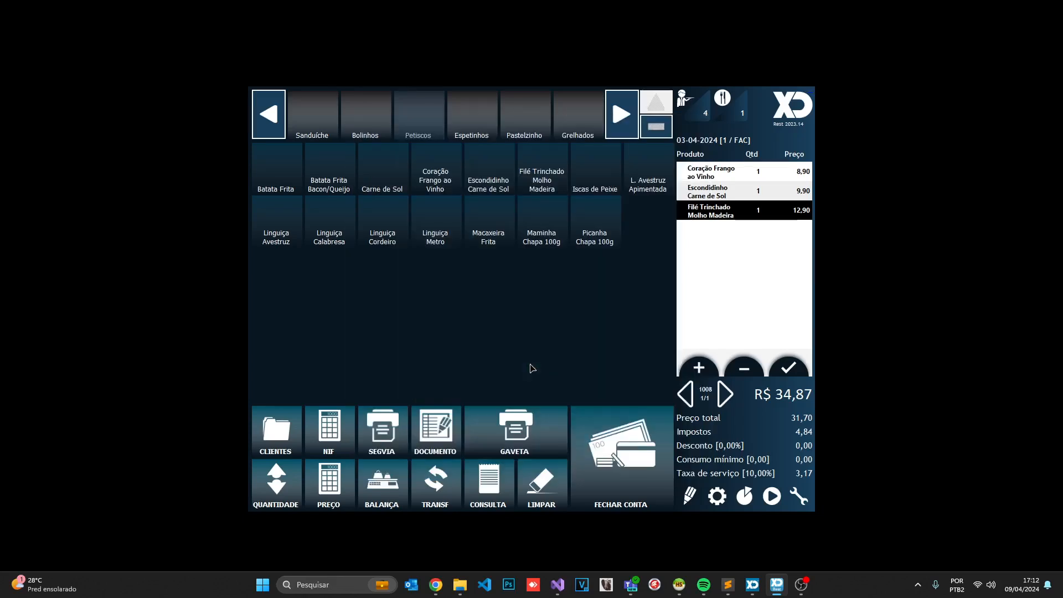
click(519, 417)
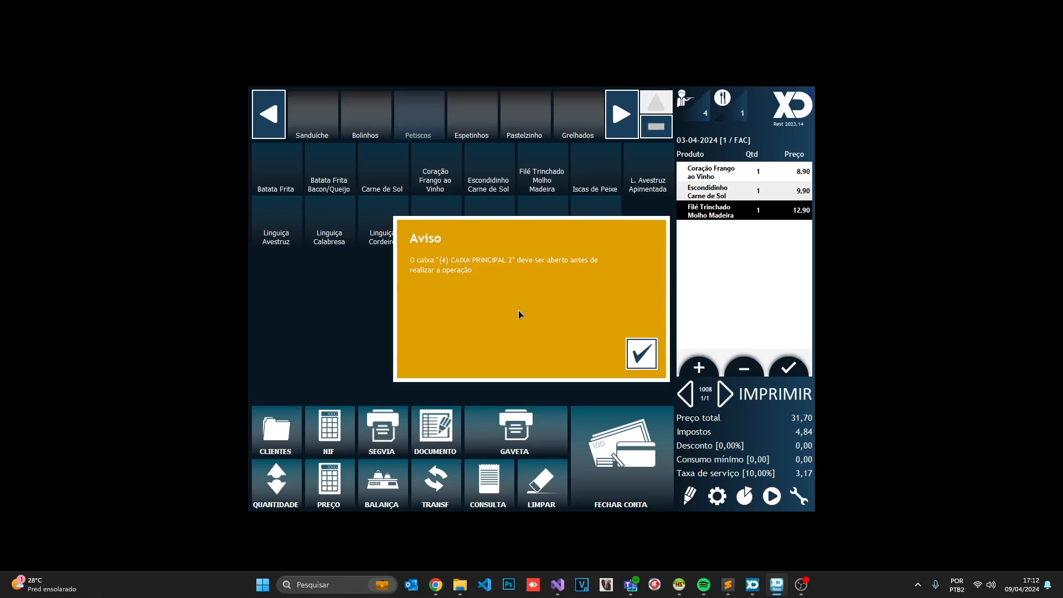
click(639, 351)
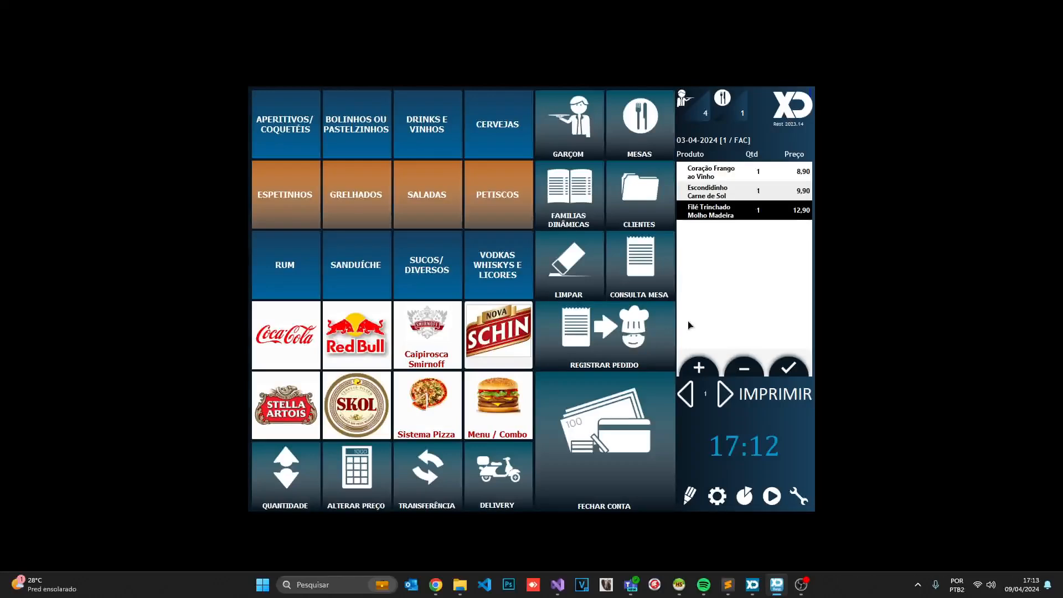
Confirm the Abertura of CAIXA PRINCIPAL 2 with its 100,00 float via the caixa command
text(caixa)
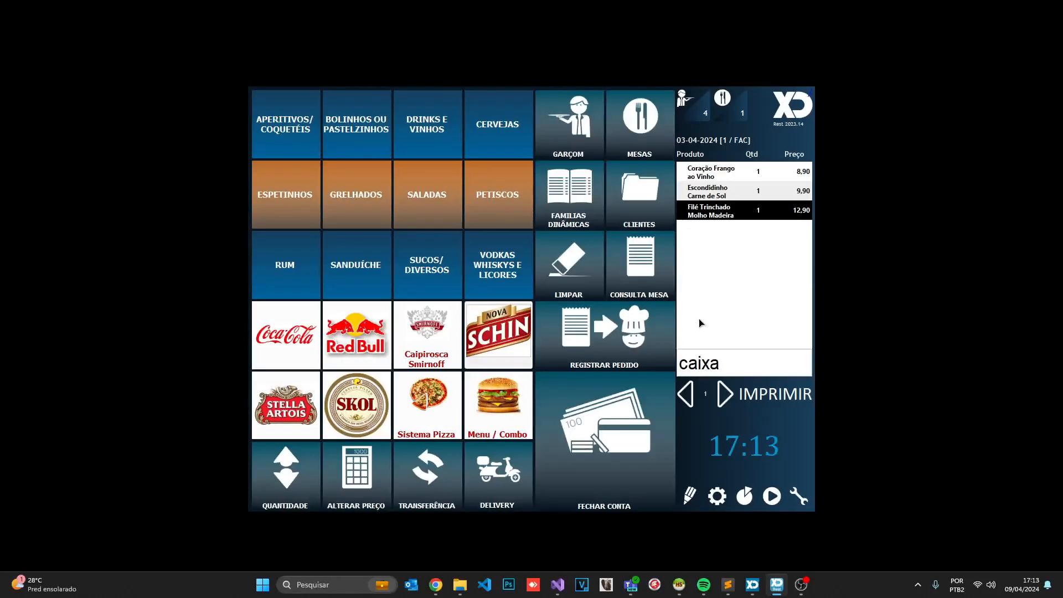
key(Return)
click(426, 275)
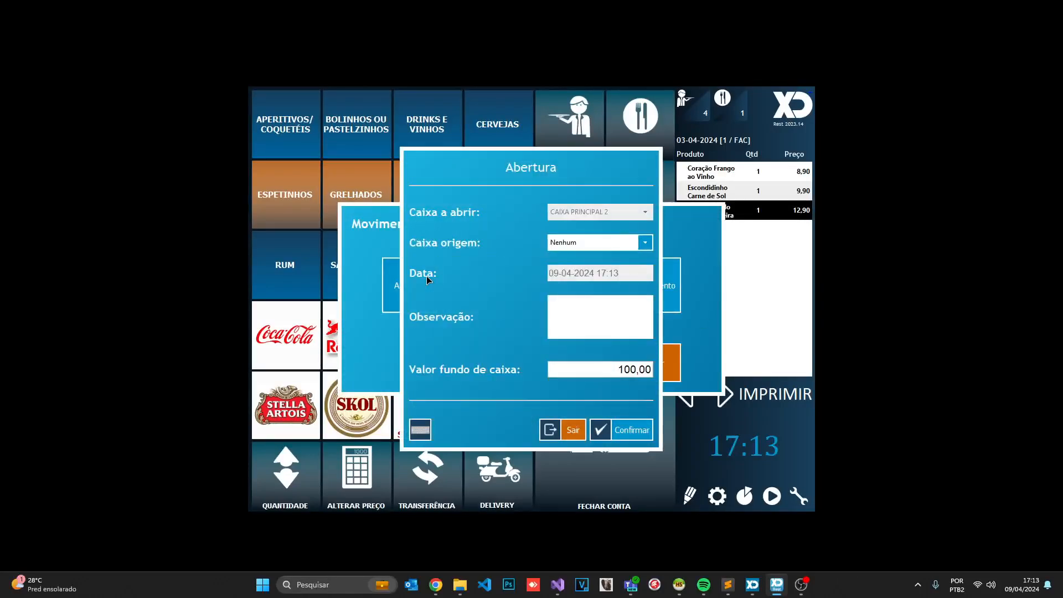
click(623, 427)
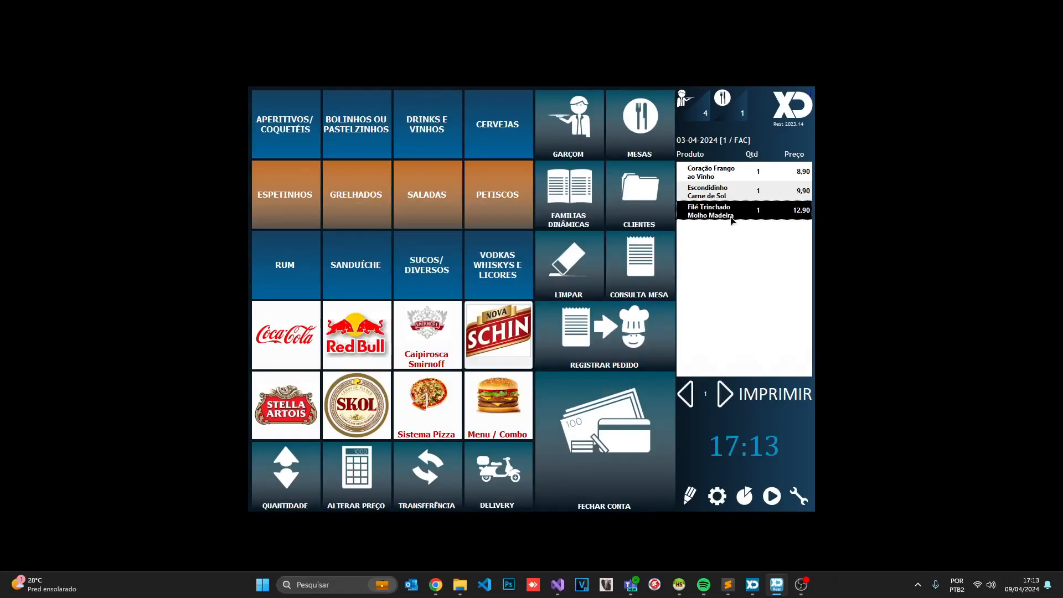
Set CAIXA PRINCIPAL 2's session management to Solicitar abertura and save the register
click(717, 495)
click(307, 402)
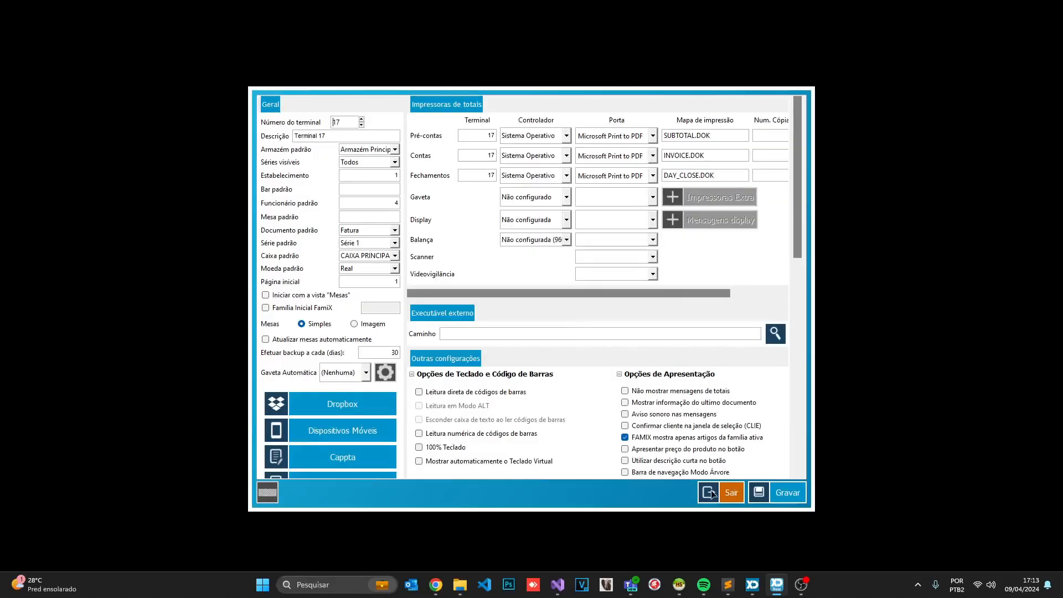
click(712, 493)
click(314, 253)
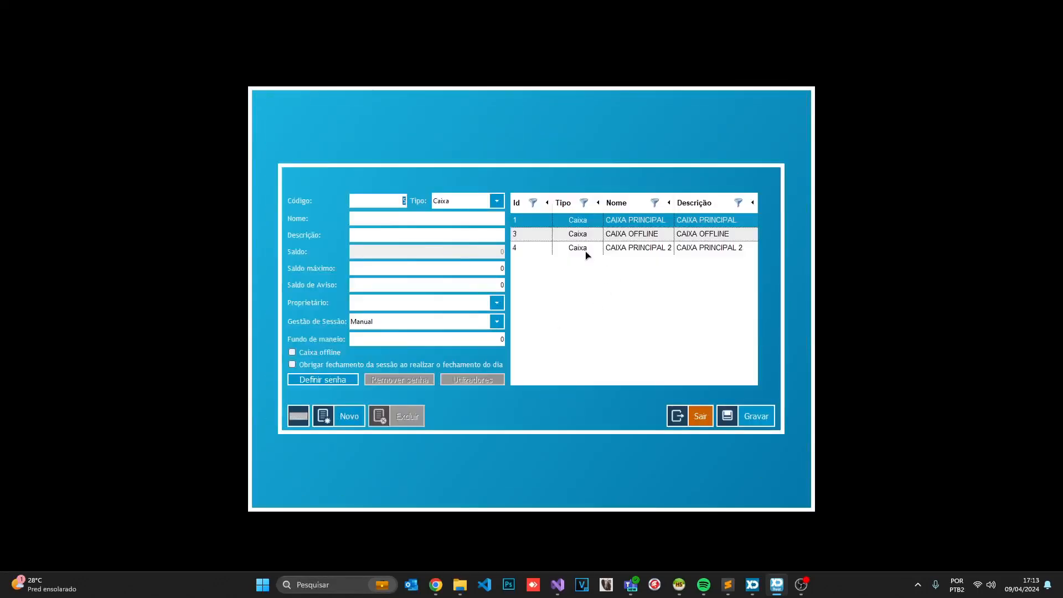
click(587, 254)
click(408, 322)
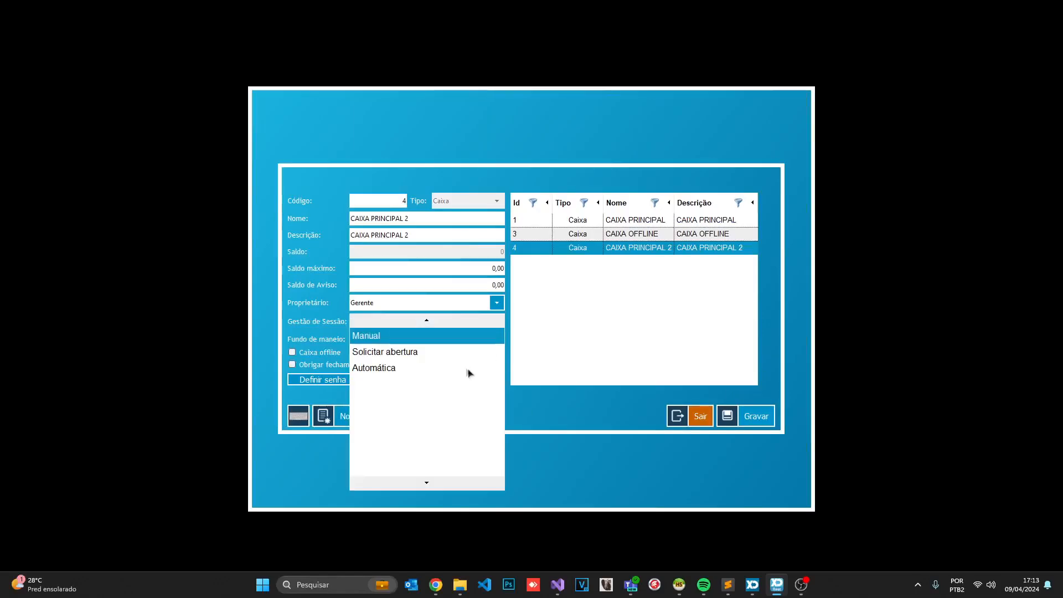
click(425, 352)
click(748, 416)
click(701, 416)
click(788, 484)
Pay table 1's R$ 34,87 bill in cash, continuing without a customer CPF/CNPJ
click(640, 122)
click(280, 124)
click(633, 484)
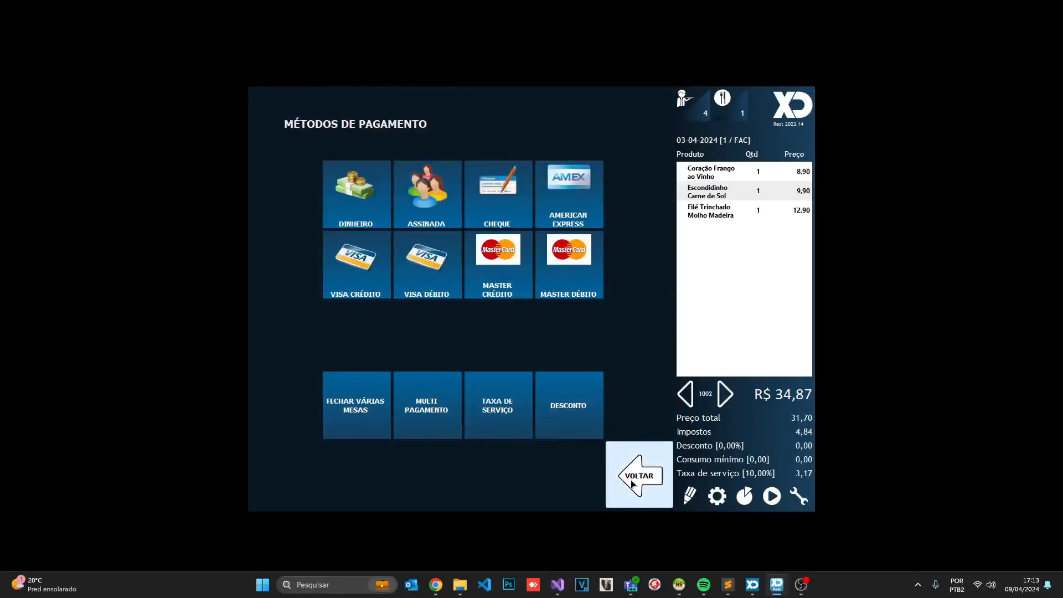
click(632, 482)
click(686, 393)
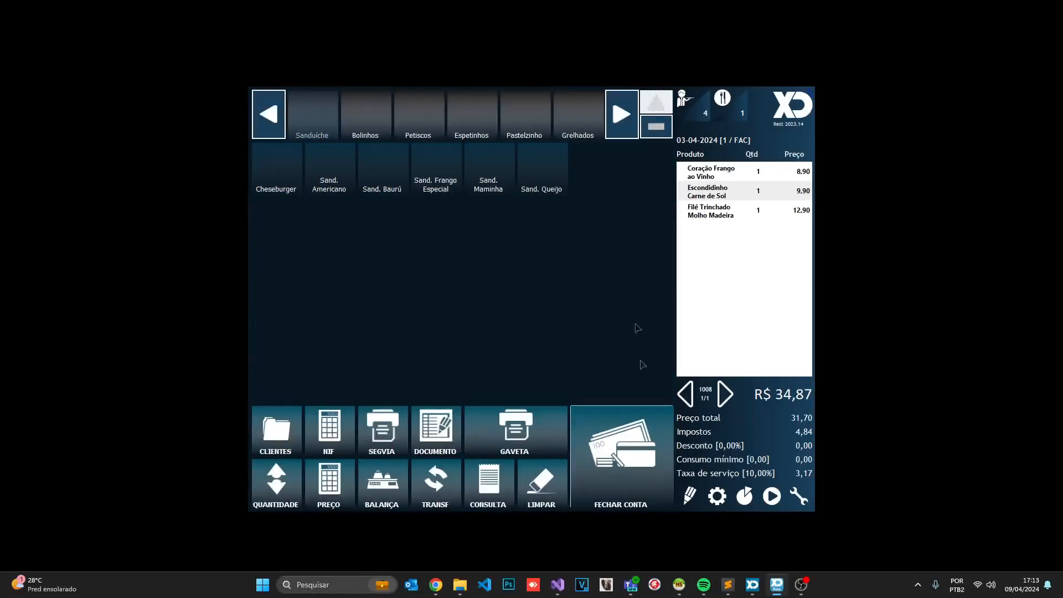
click(630, 437)
click(474, 208)
click(535, 365)
click(508, 409)
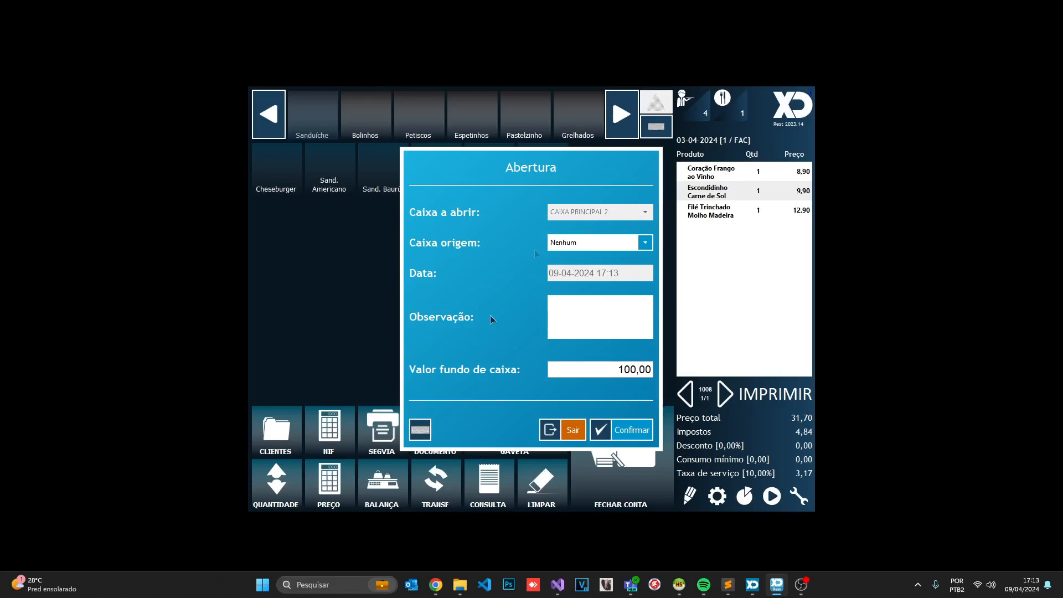
After the 100,00 opening fails, switch CAIXA PRINCIPAL 2's Gestão de Sessão to Automática and save
click(565, 433)
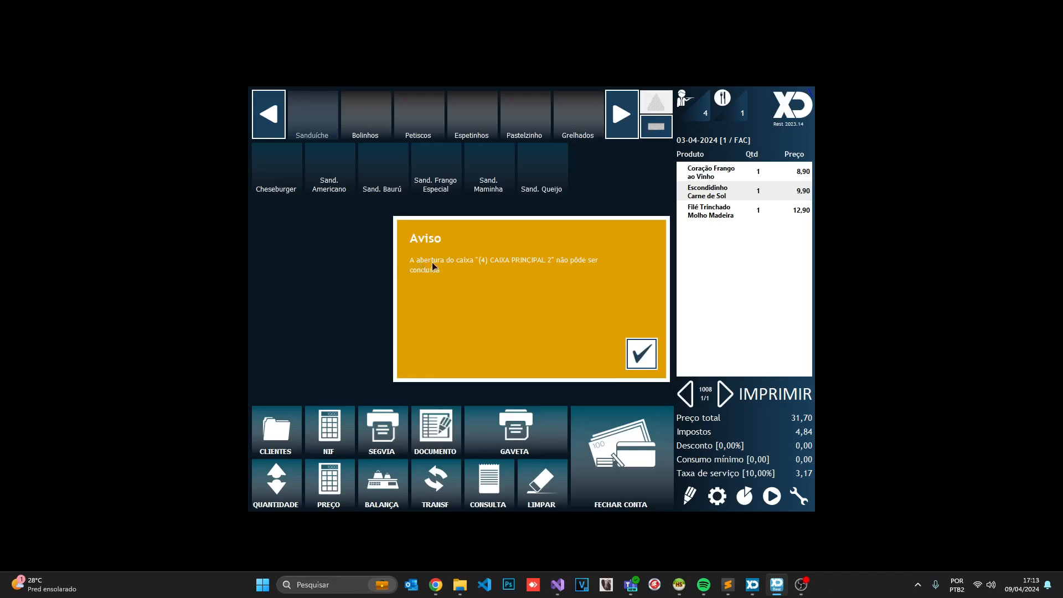
click(642, 353)
click(717, 495)
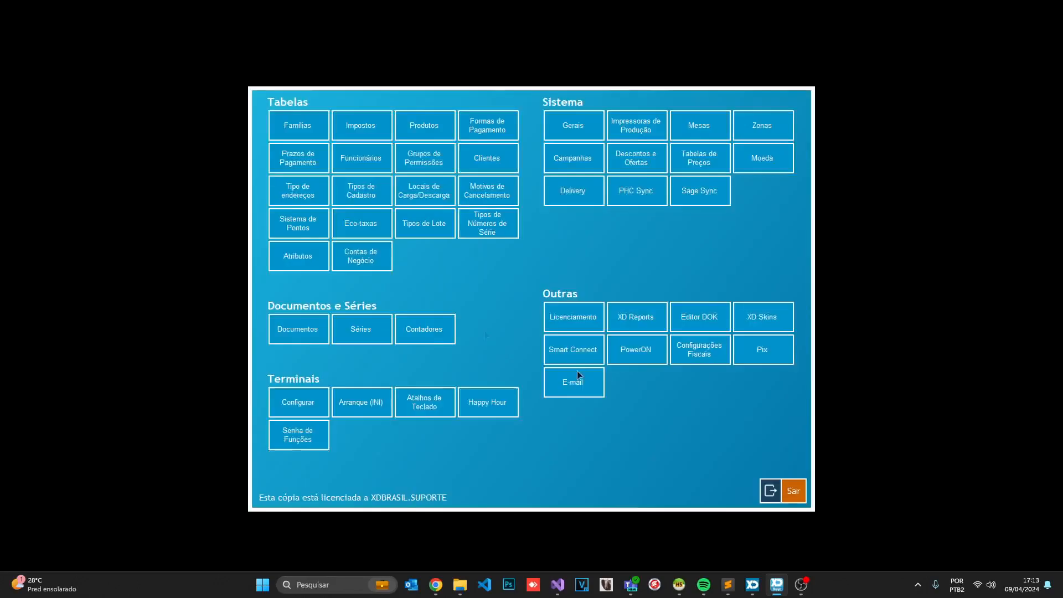
click(363, 255)
click(576, 246)
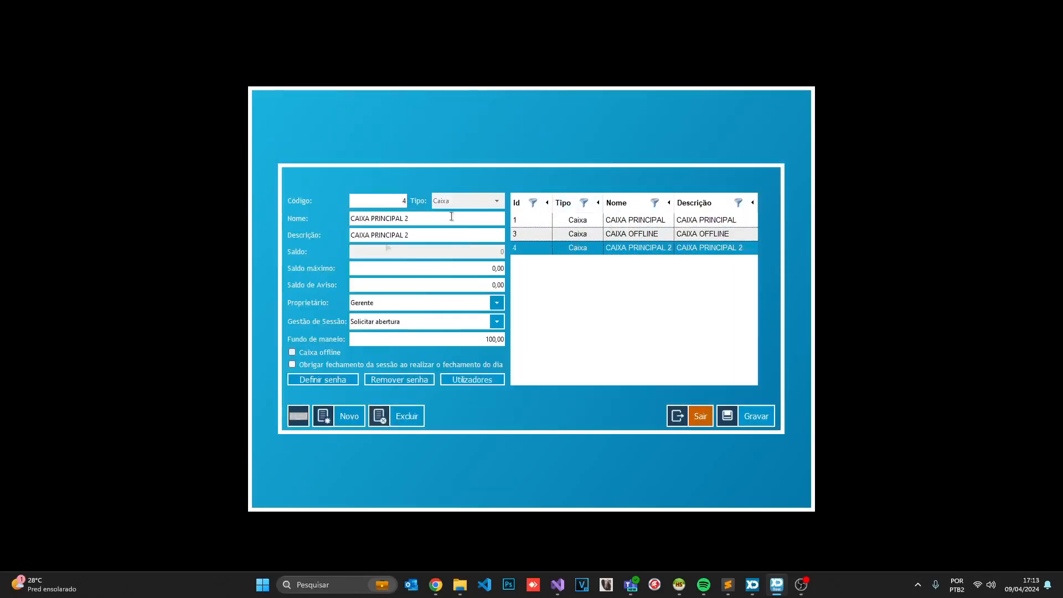
click(372, 322)
click(372, 367)
click(756, 416)
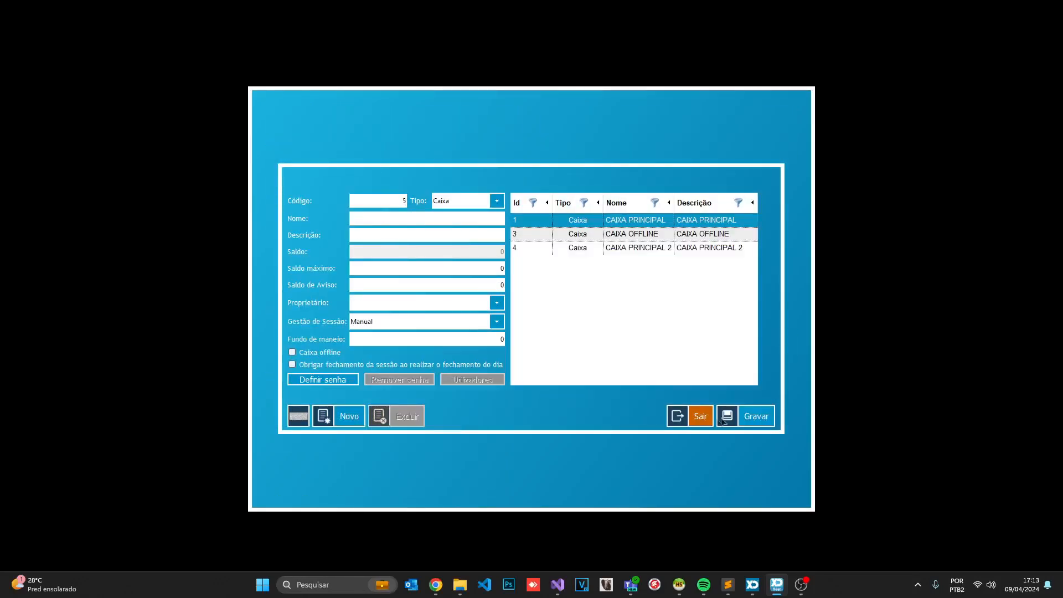
click(792, 486)
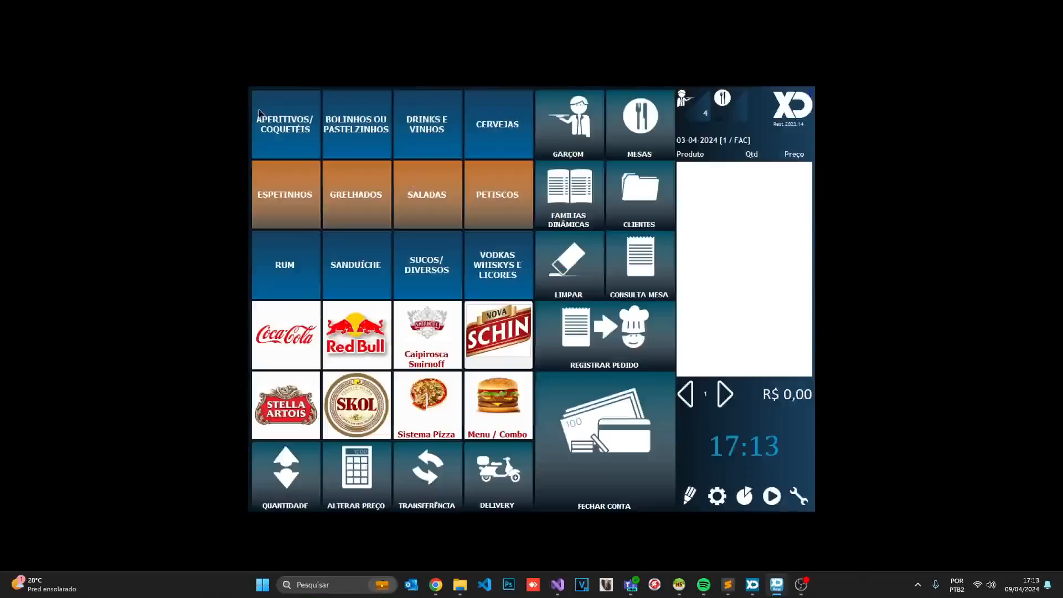
Pay the R$ 34,87 bill in cash without CPF and overwrite document.pdf with its receipt
click(591, 424)
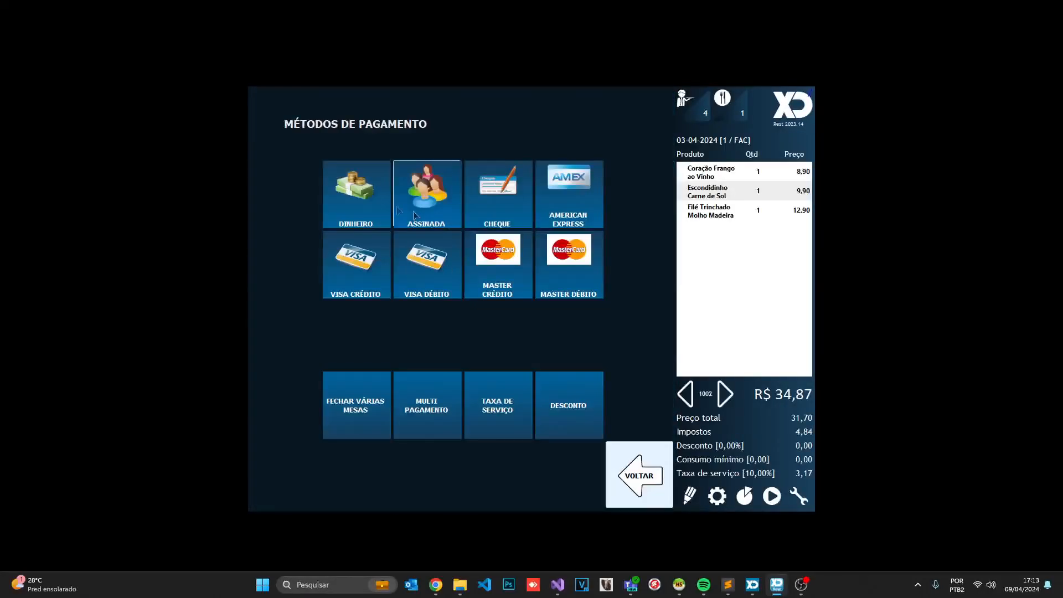
click(363, 200)
click(607, 397)
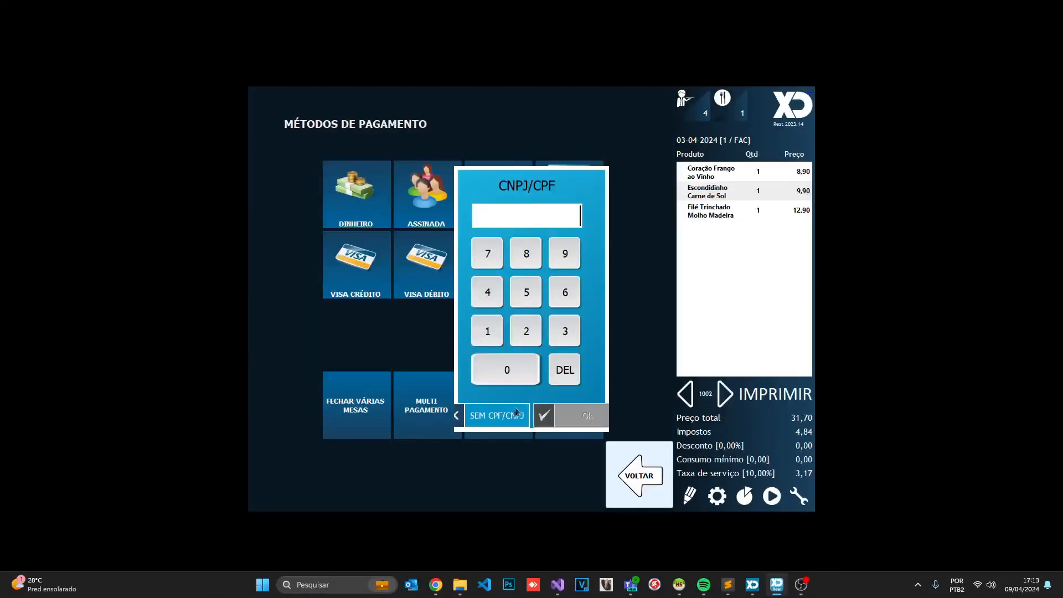
click(514, 410)
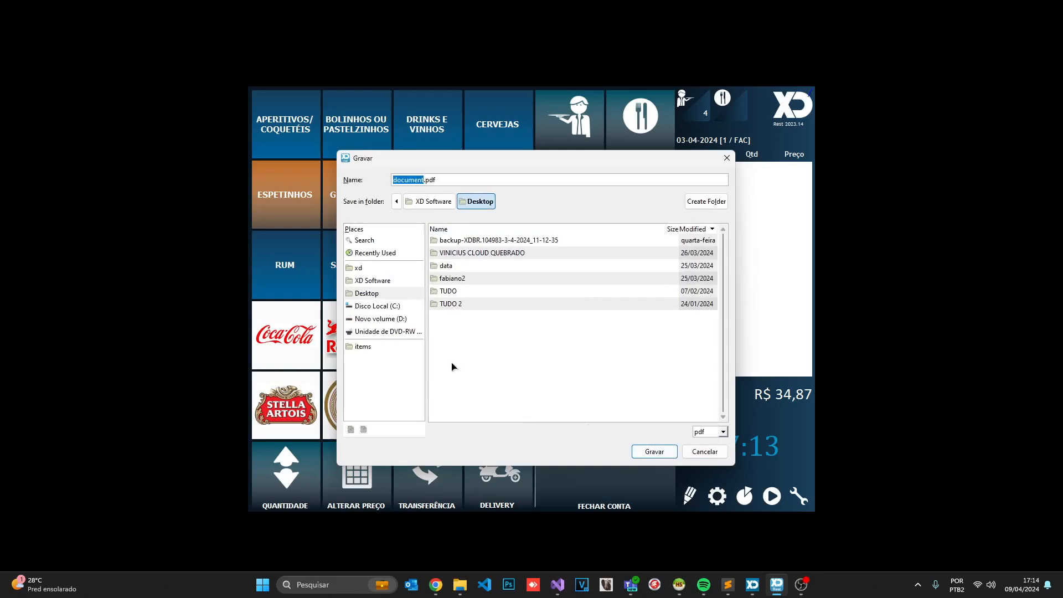
click(645, 452)
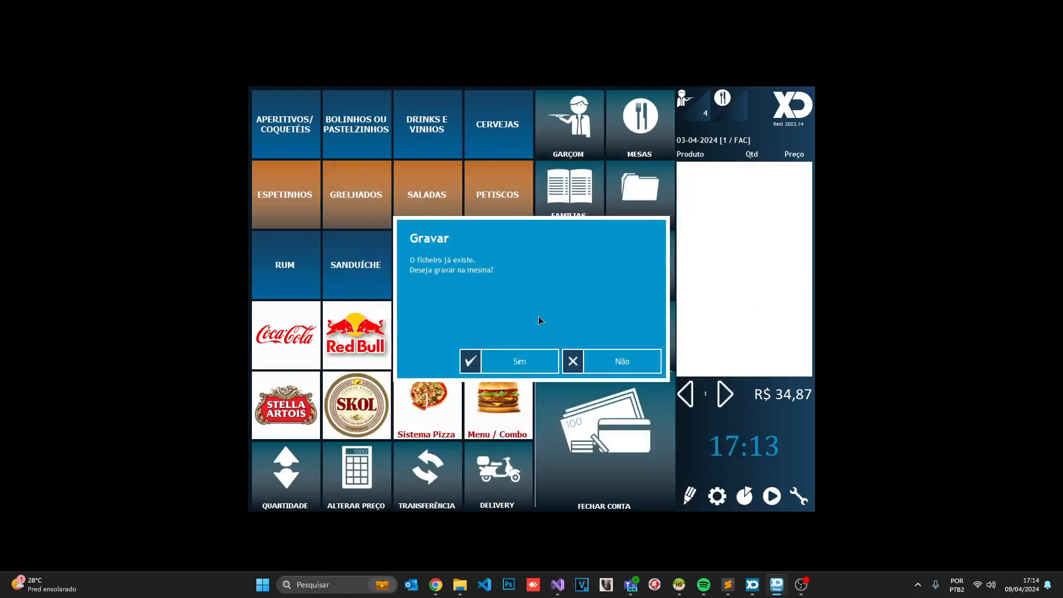
click(516, 363)
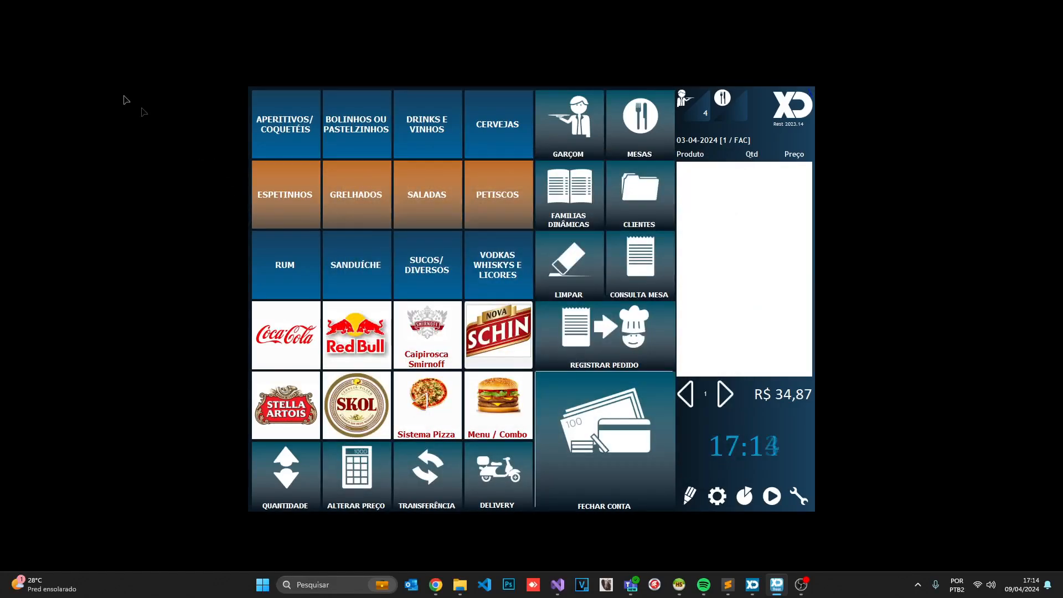
click(798, 496)
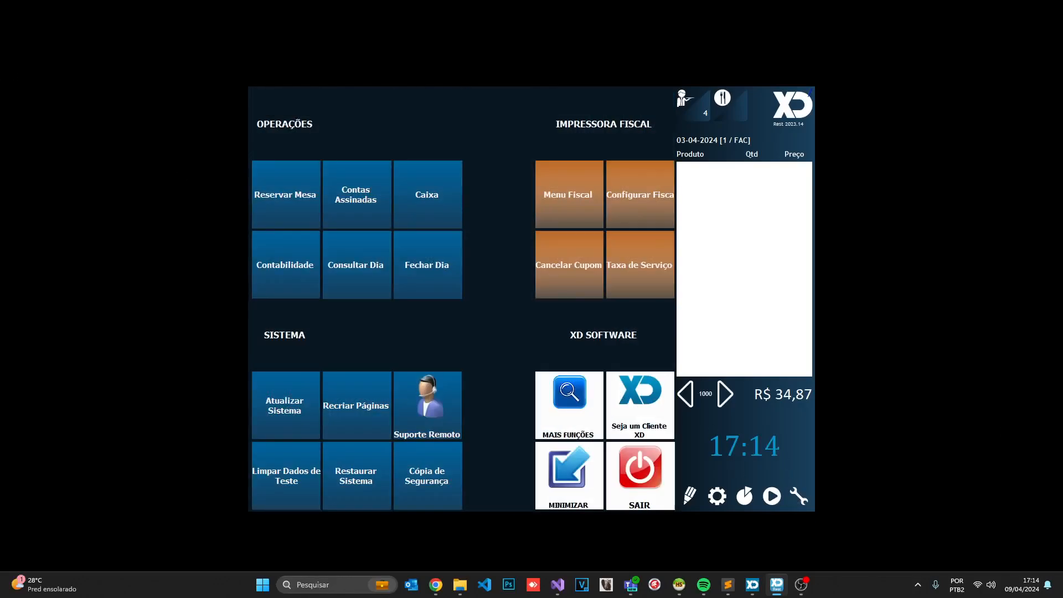
View the R$ 34,87 document.pdf receipt in Chrome, then minimise the browser
double_click(35, 18)
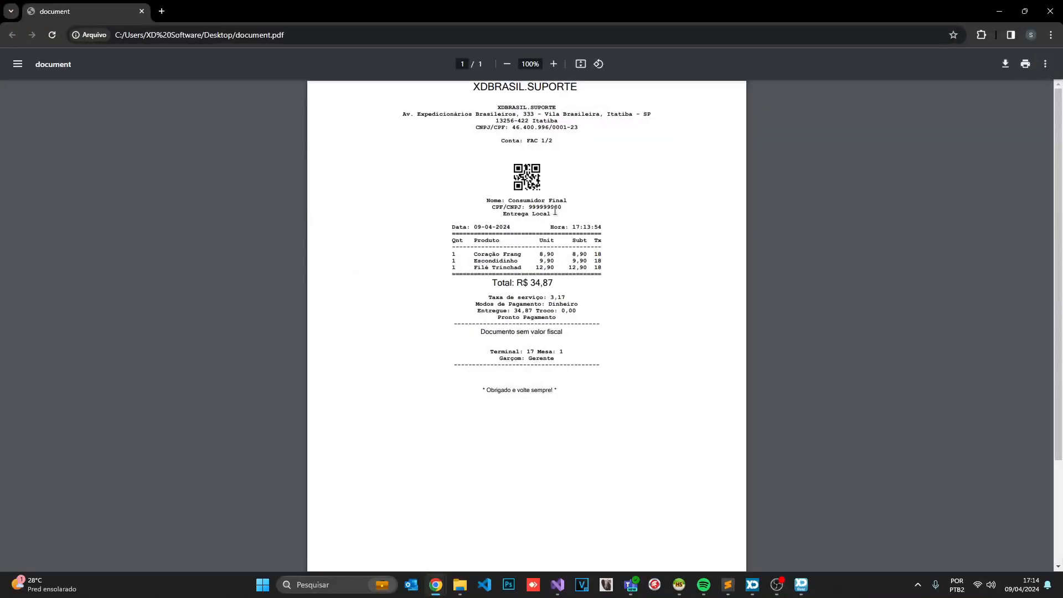
click(999, 11)
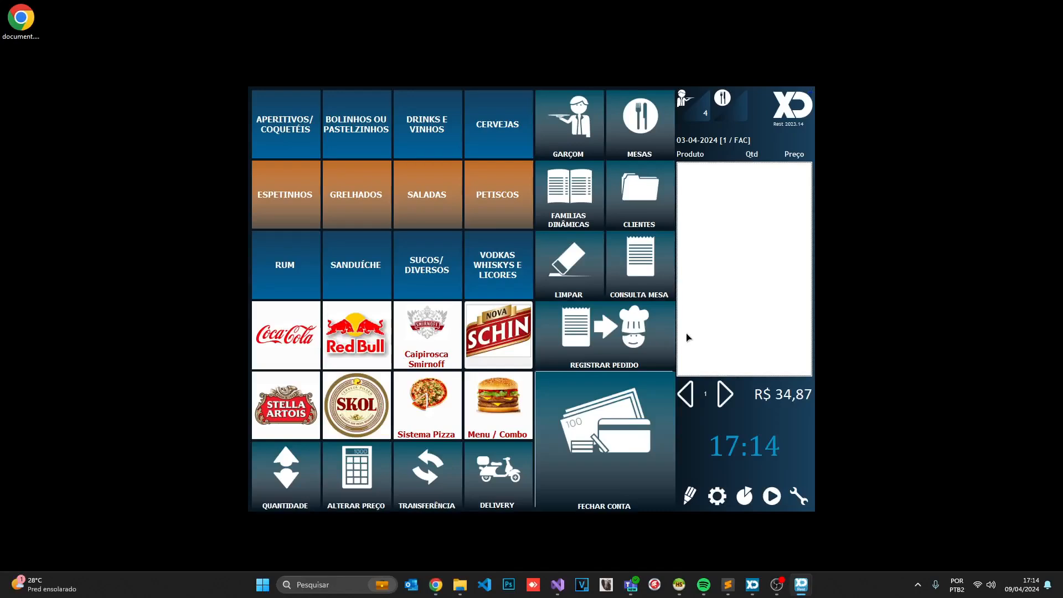
Open the Entrada cash-entry form via the caixa command, then switch to XD GC
text(caixa])
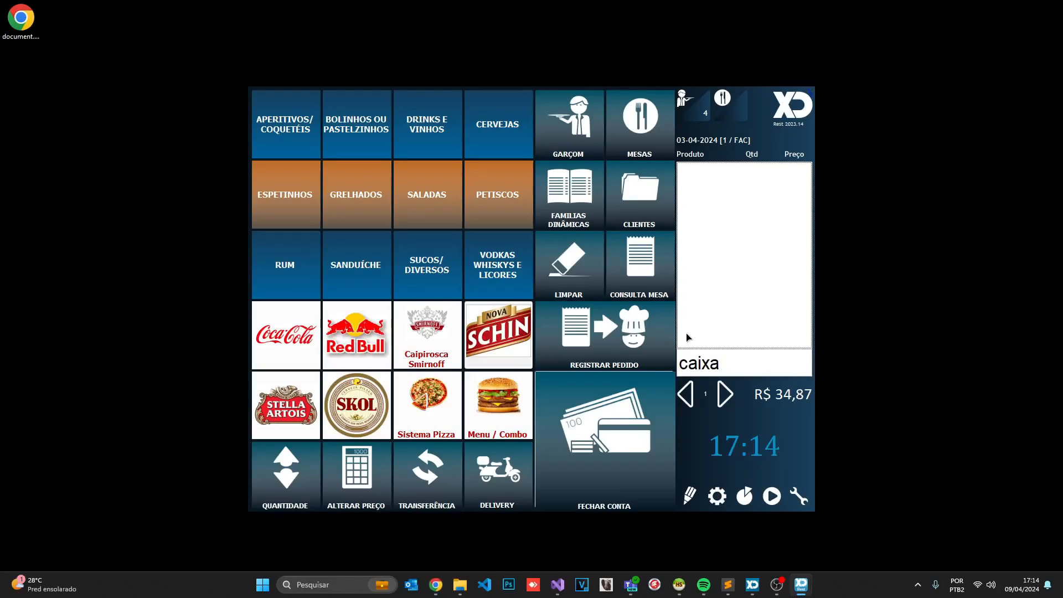
key(Return)
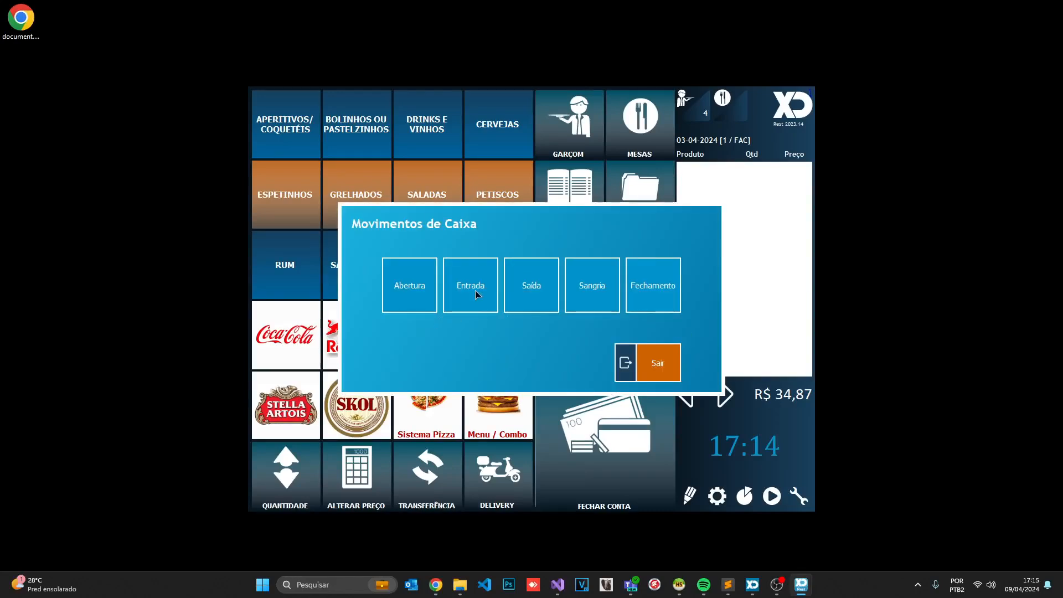
click(475, 291)
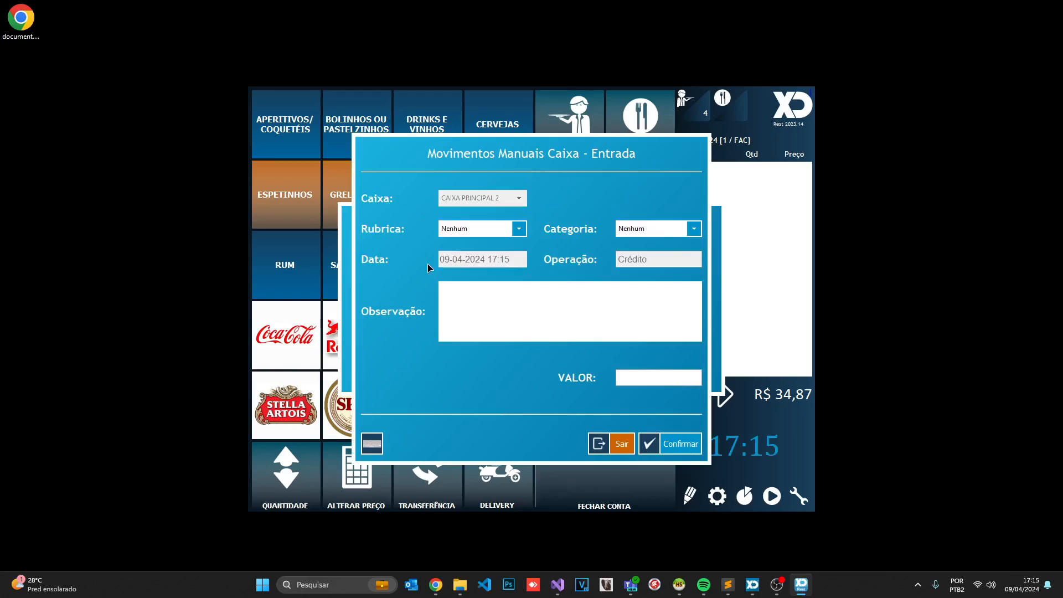
click(752, 584)
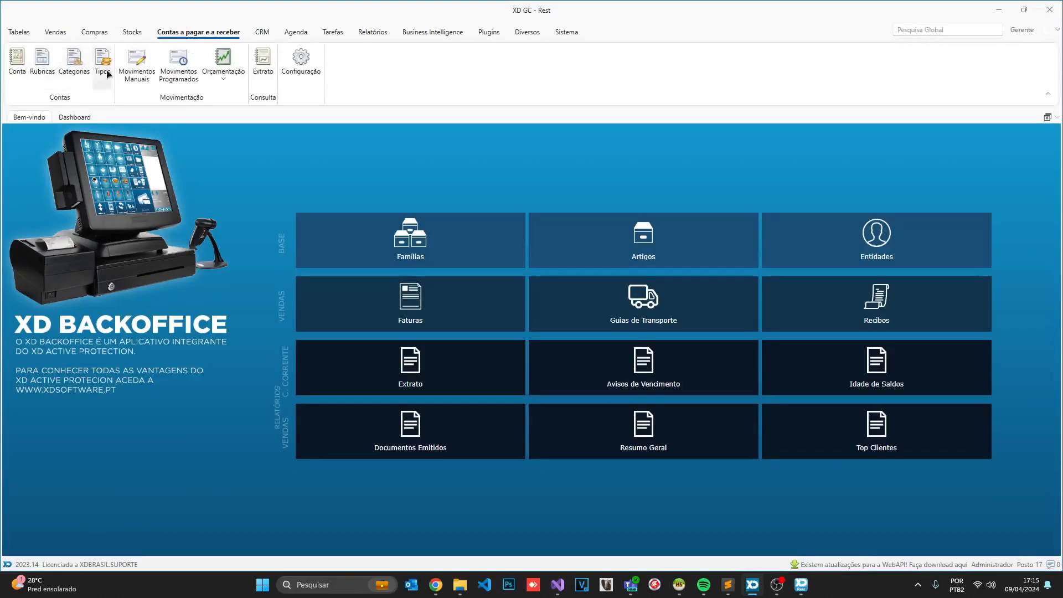
Browse the Rubricas, account categories and business accounts lists, finding only CAIXA PRINCIPAL and CAIXA OFFLINE
click(40, 63)
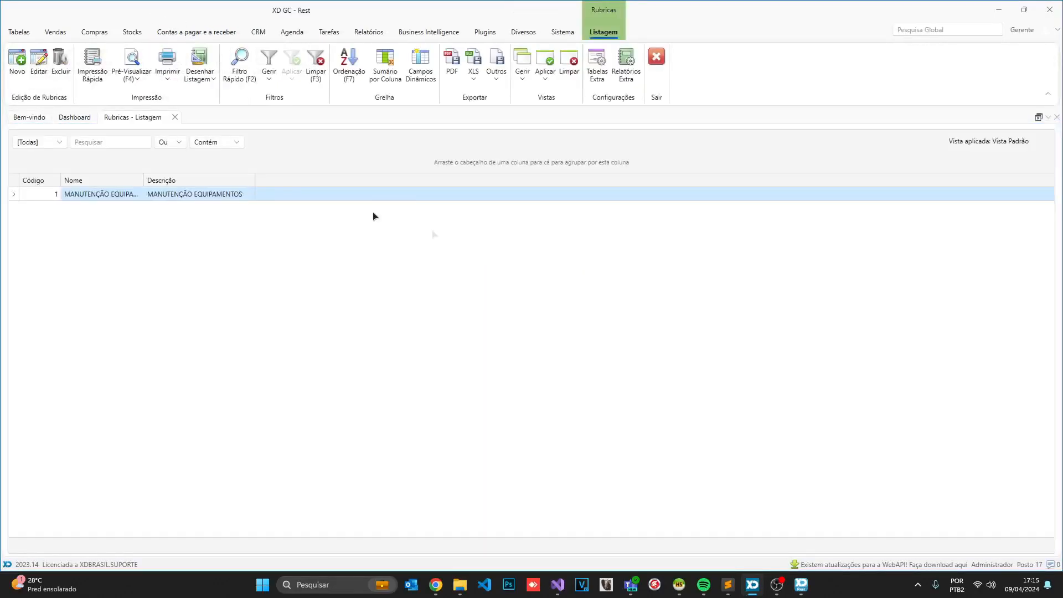
drag(146, 177, 198, 178)
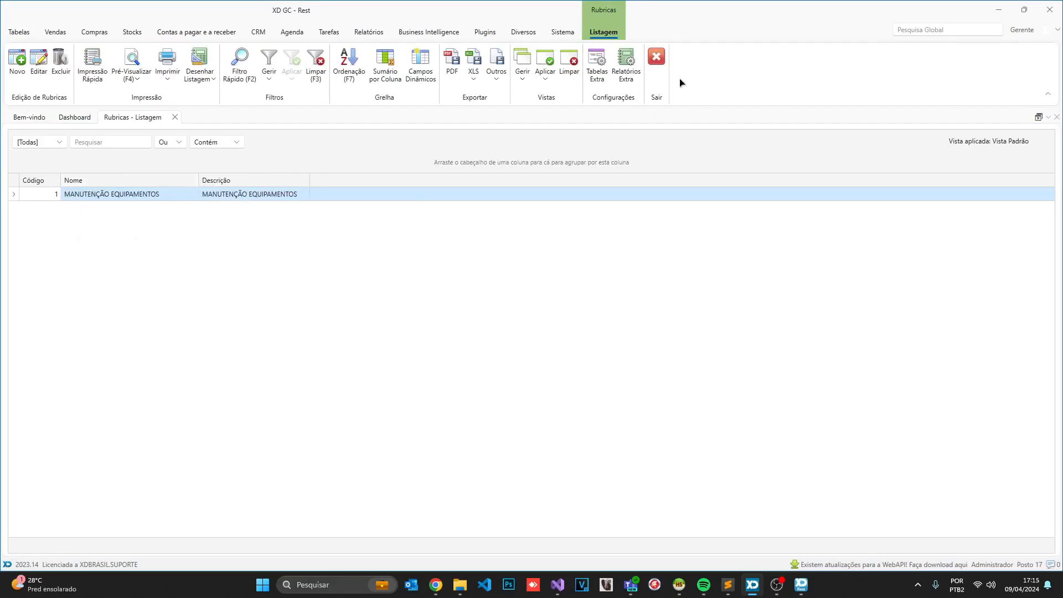
click(656, 58)
click(75, 72)
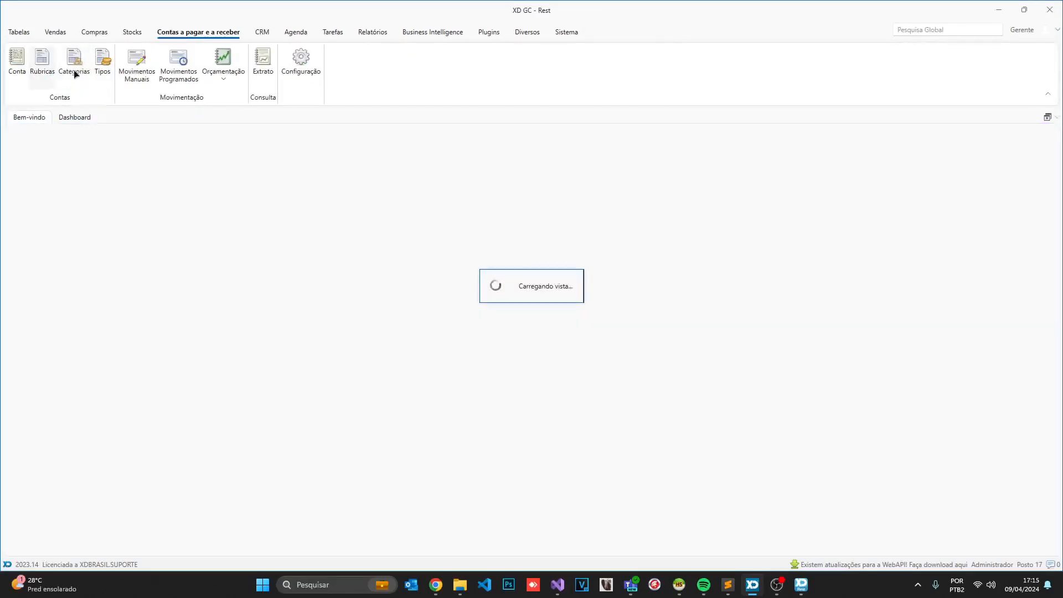
click(657, 57)
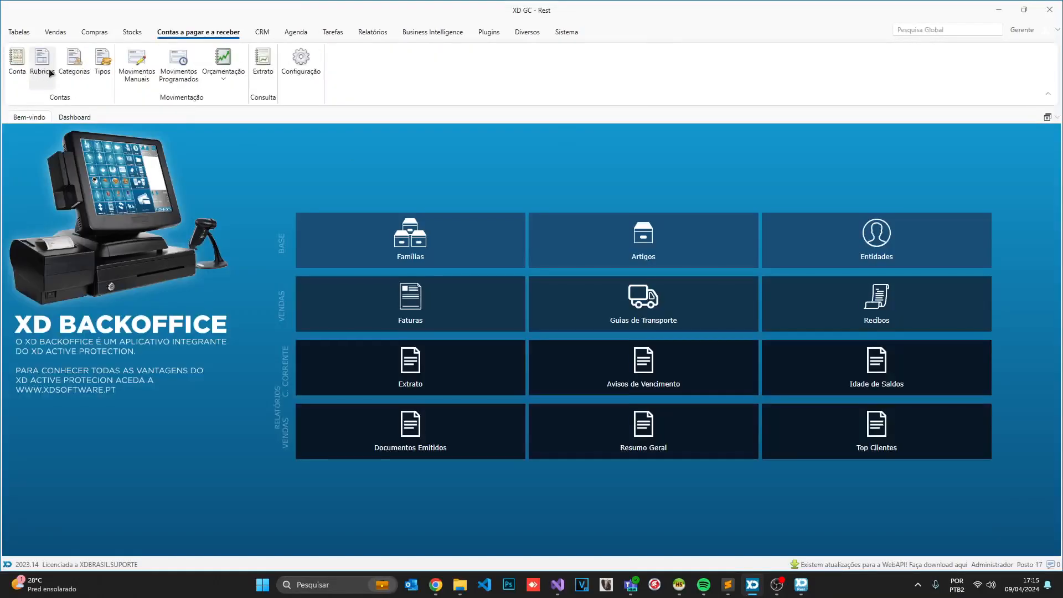
click(73, 69)
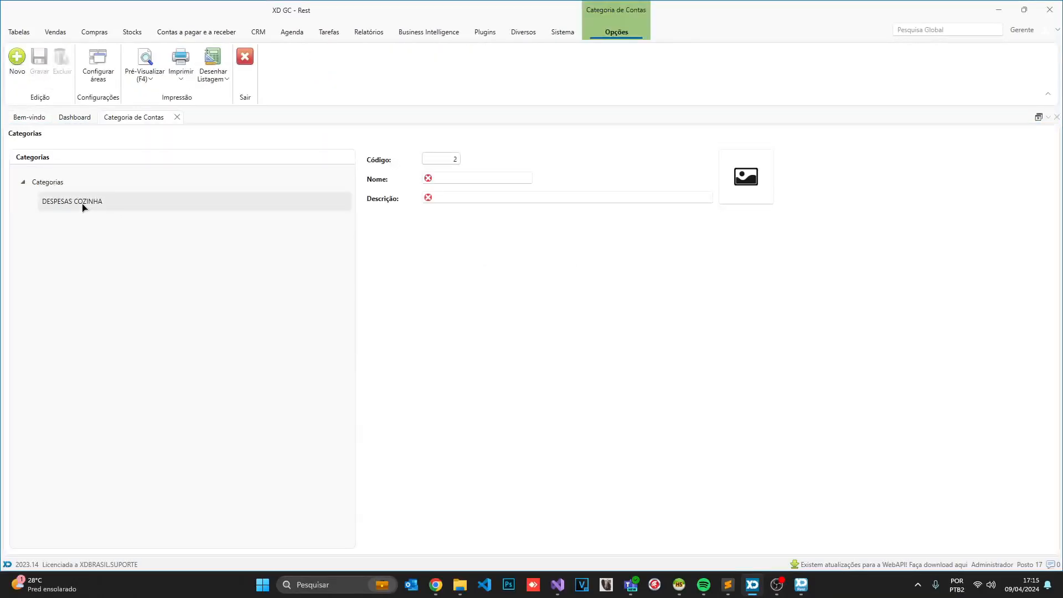
click(252, 76)
click(19, 60)
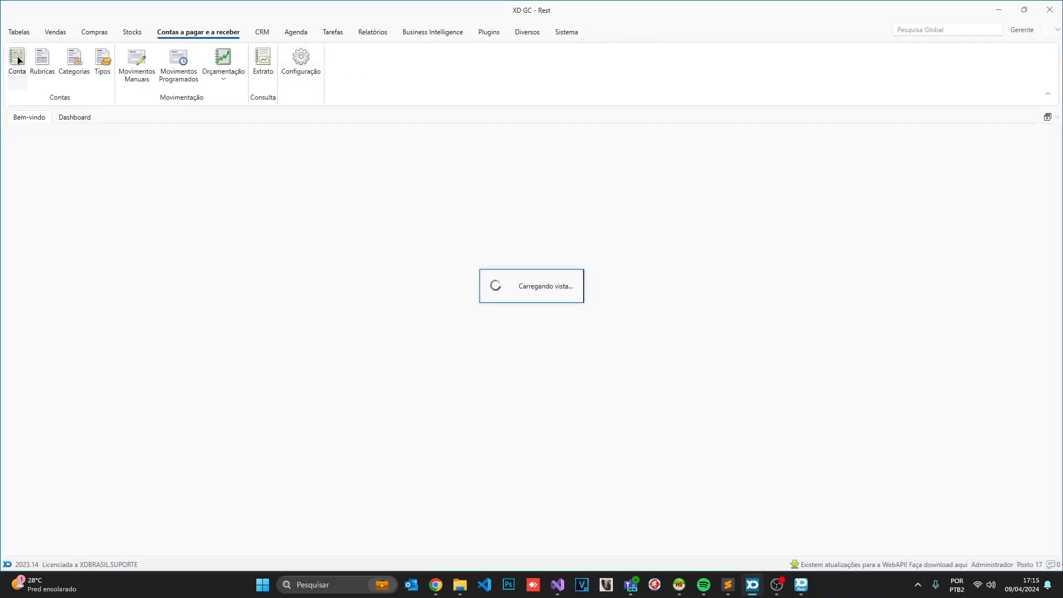
click(183, 209)
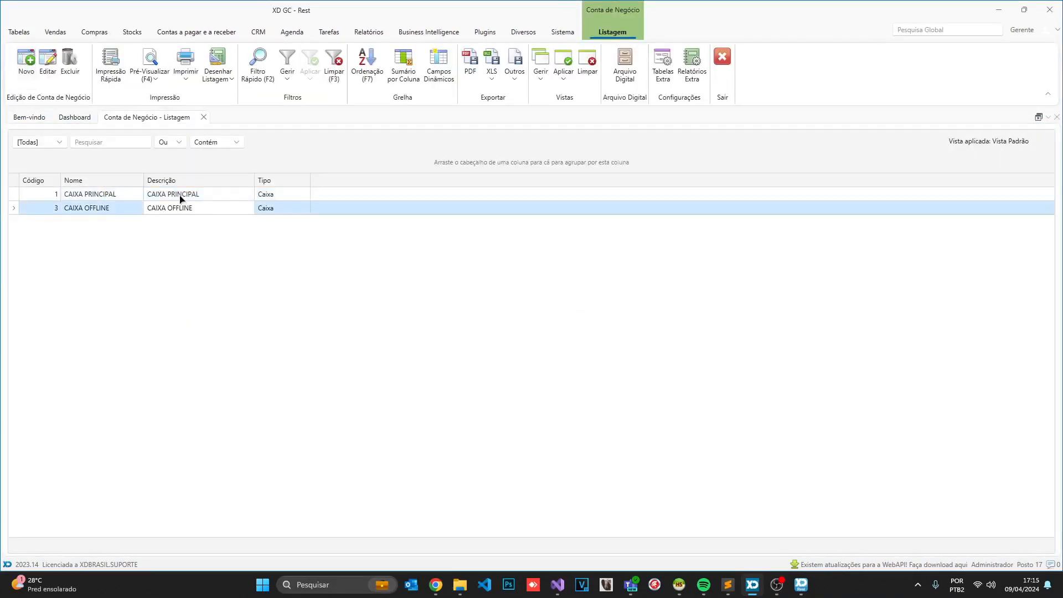
click(722, 59)
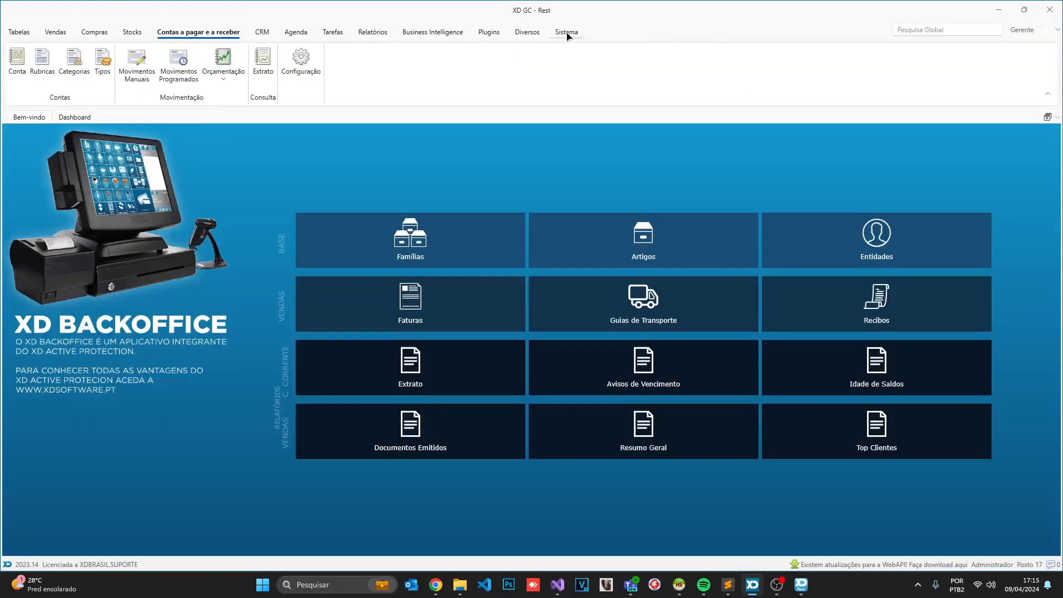
Reload XD GC's in-memory data from the Sistema tab
click(566, 32)
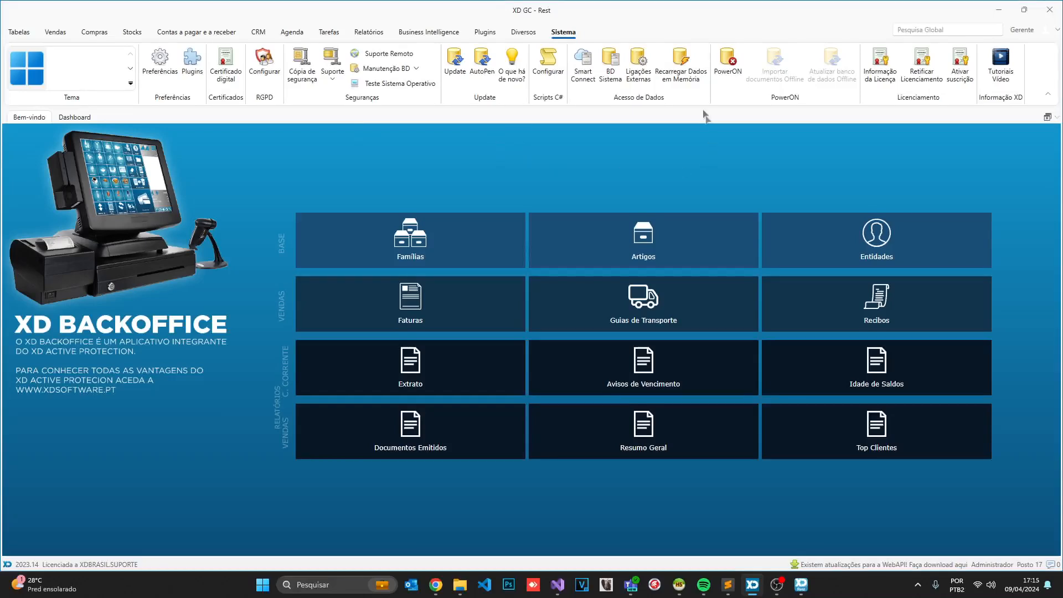
click(686, 86)
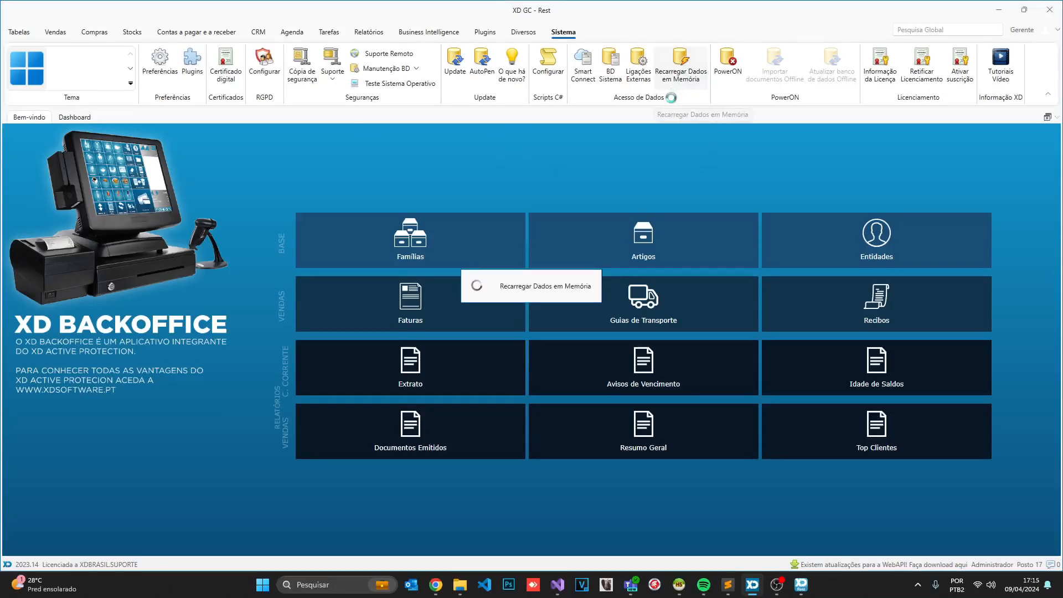
click(524, 32)
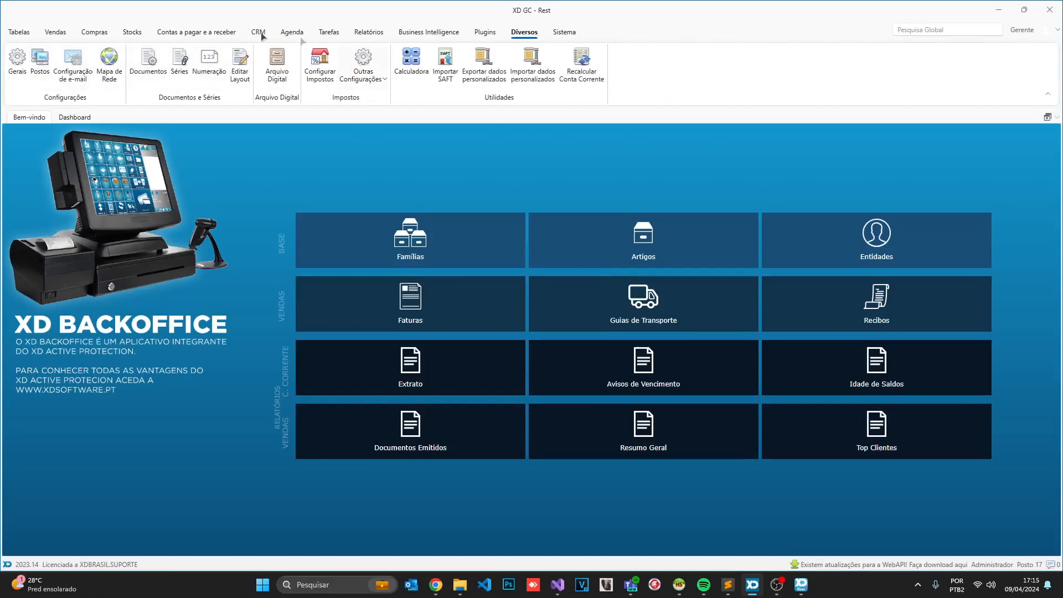
Open the CAIXA PRINCIPAL 2 account record to check its R$ 134,87 balance, then minimise XD GC
click(178, 33)
click(17, 61)
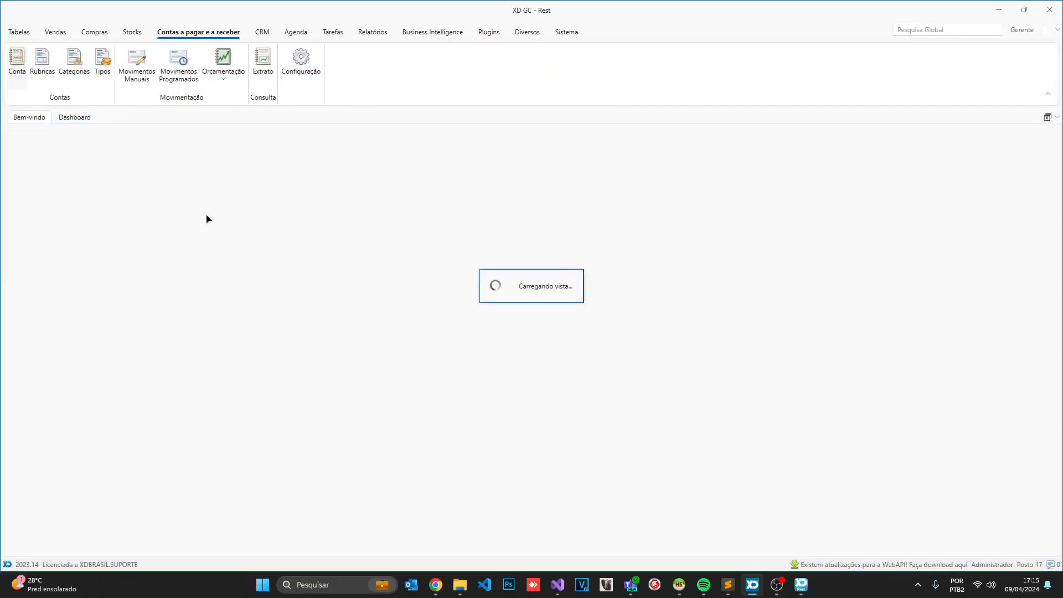
click(120, 223)
click(563, 35)
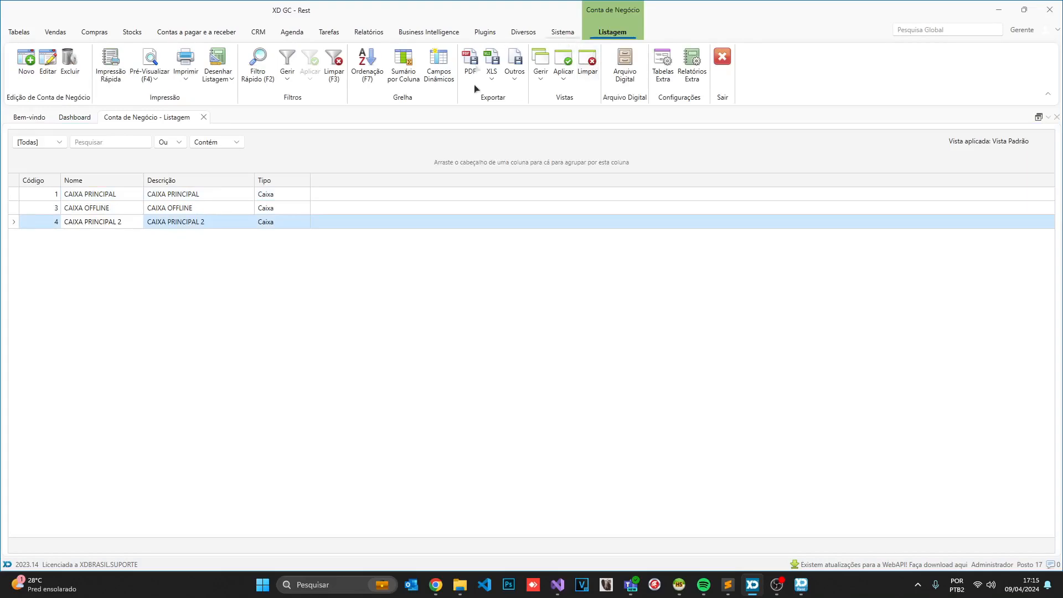
click(608, 35)
double_click(199, 221)
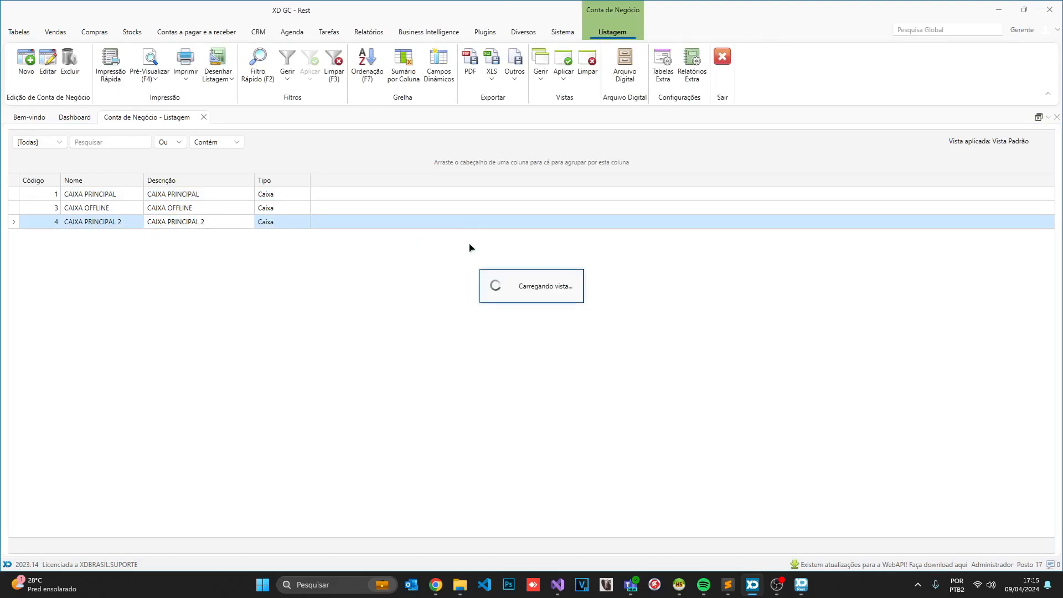
scroll(136, 326, down, 1)
scroll(130, 355, up, 1)
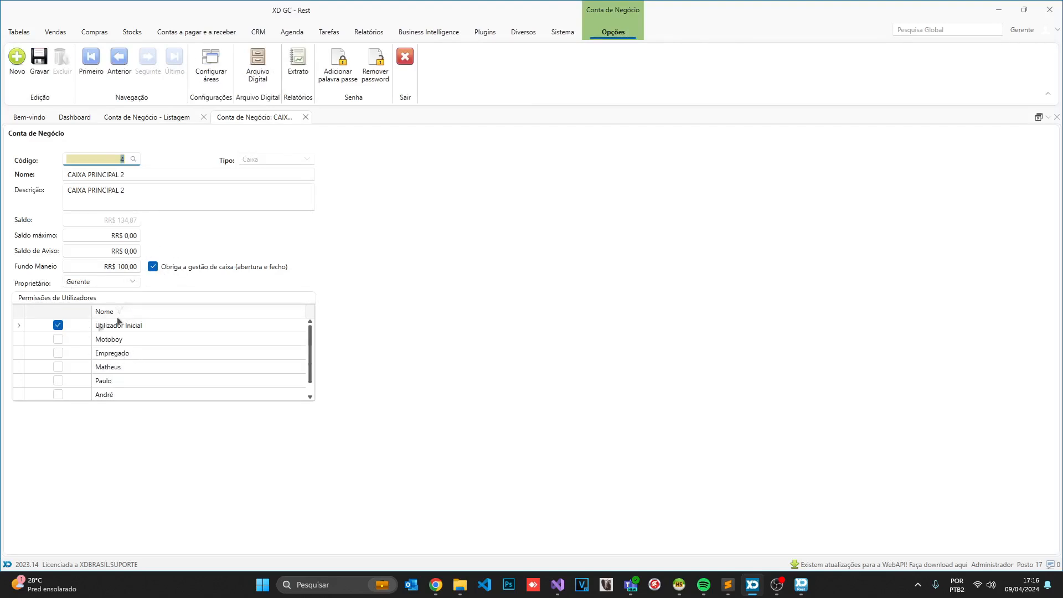
click(403, 78)
click(999, 10)
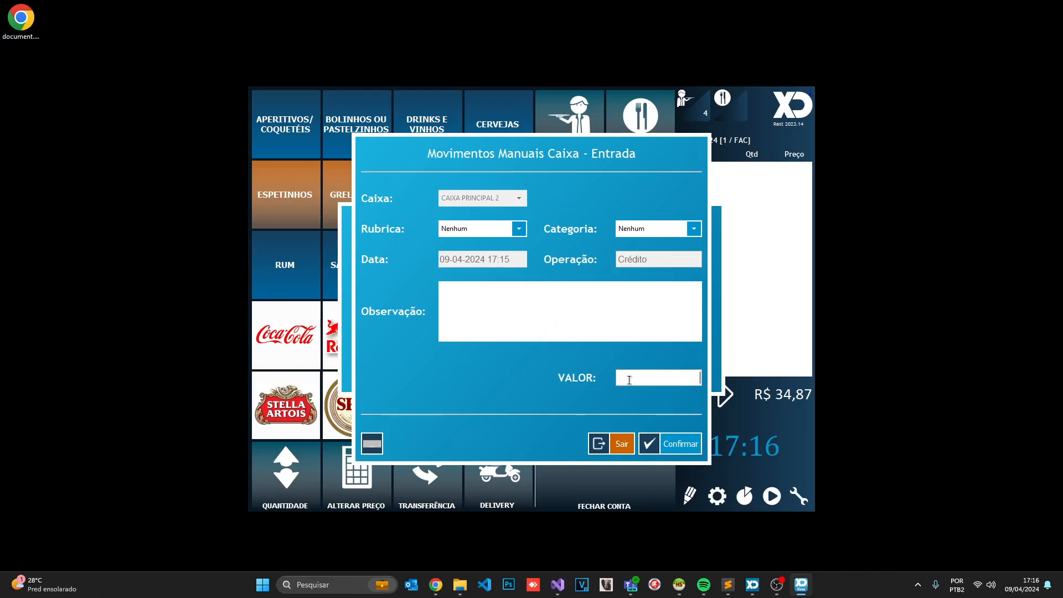
Confirm a 20 credit entry and save its Entrada de caixa receipt as document.pdf on the Desktop
text(20)
click(692, 453)
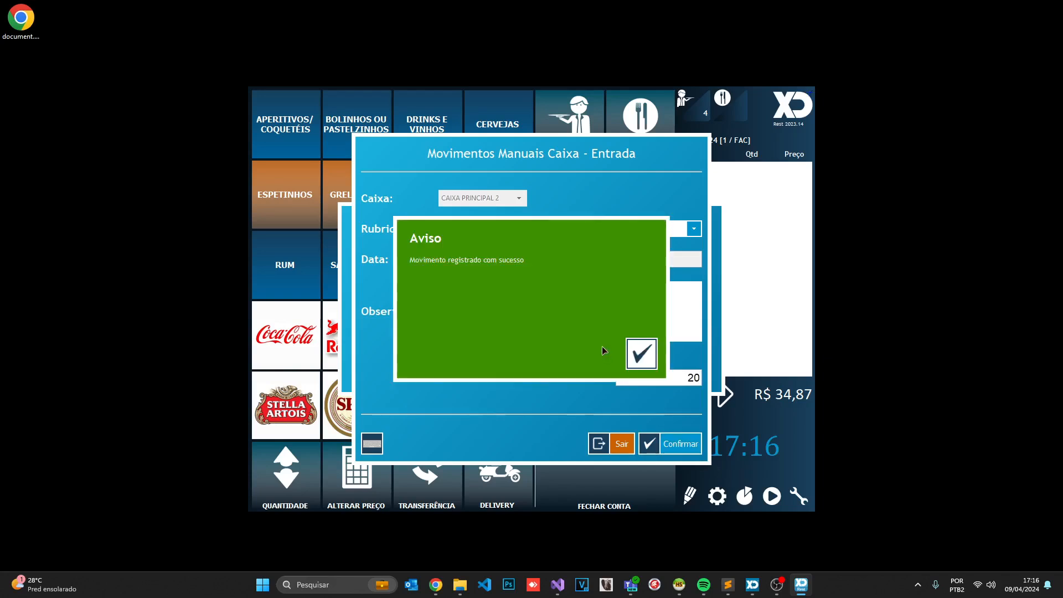
click(628, 350)
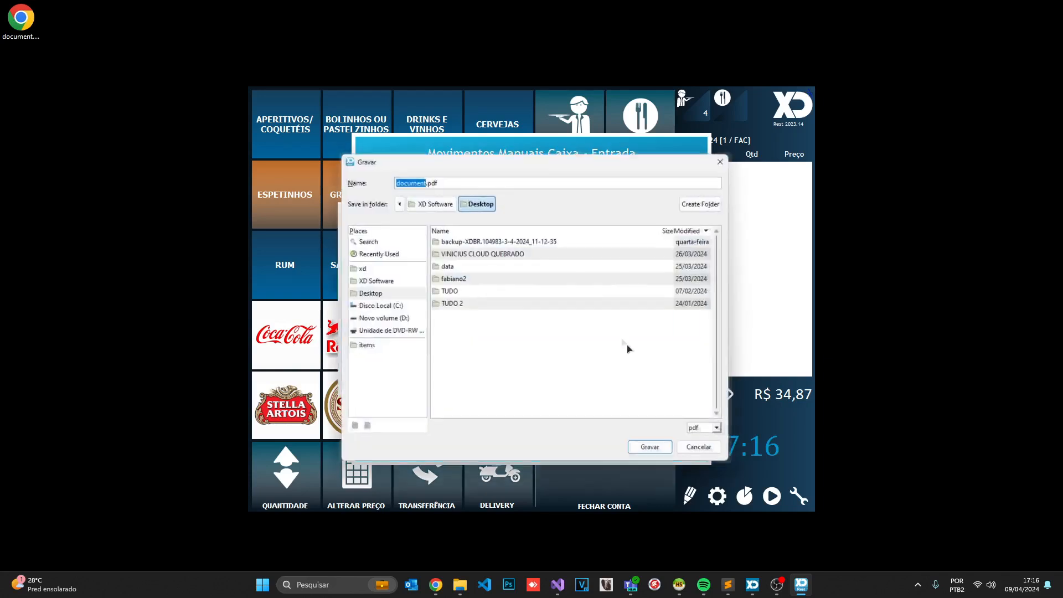
click(376, 293)
click(654, 451)
click(490, 360)
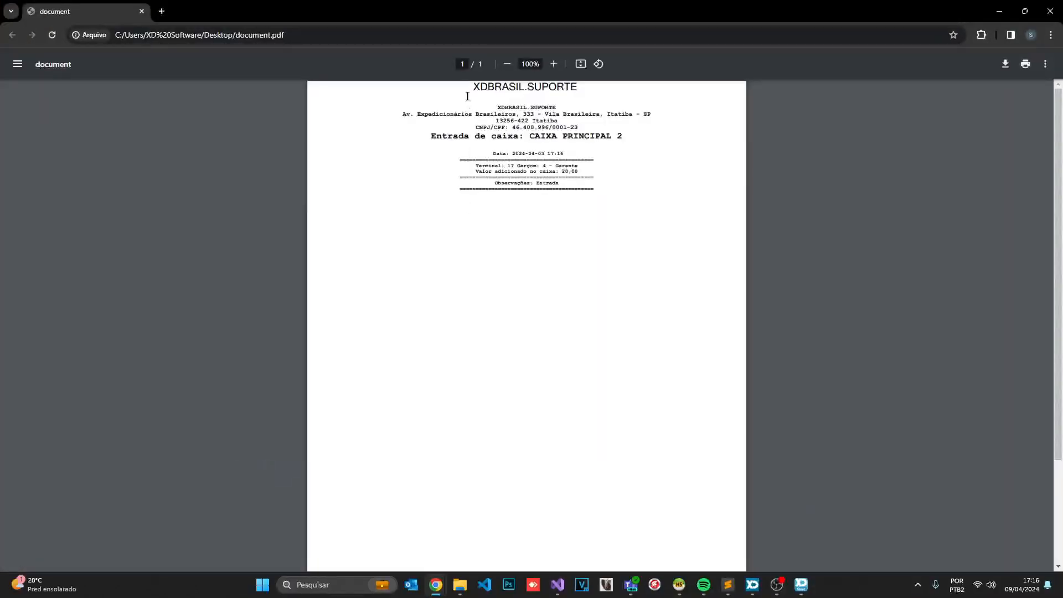
Highlight the 'Entrada de caixa: CAIXA PRINCIPAL 2' line confirming 20,00, then minimise Chrome
drag(467, 96, 598, 194)
click(600, 188)
drag(471, 89, 586, 193)
click(586, 194)
drag(426, 137, 629, 138)
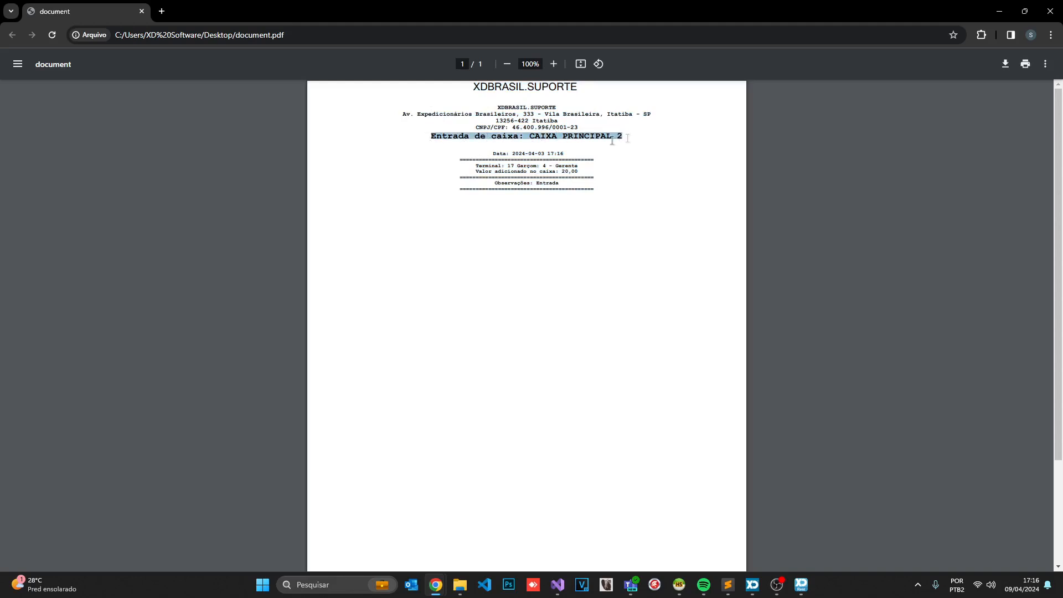
click(630, 138)
mouse_move(529, 136)
mouse_down()
mouse_move(620, 138)
mouse_move(623, 156)
mouse_move(609, 138)
mouse_move(533, 140)
mouse_up()
click(622, 142)
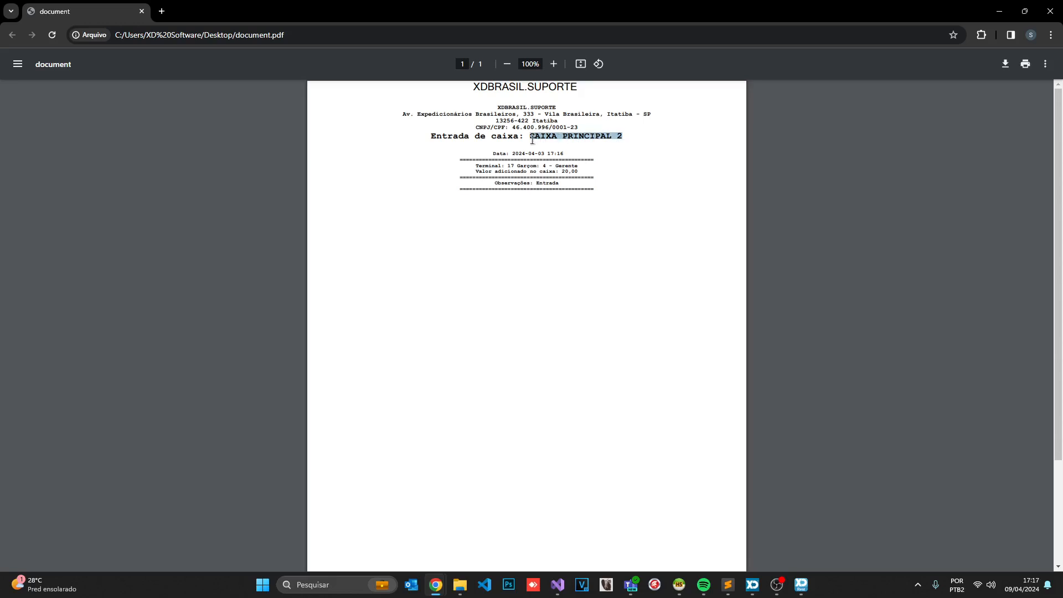
click(532, 140)
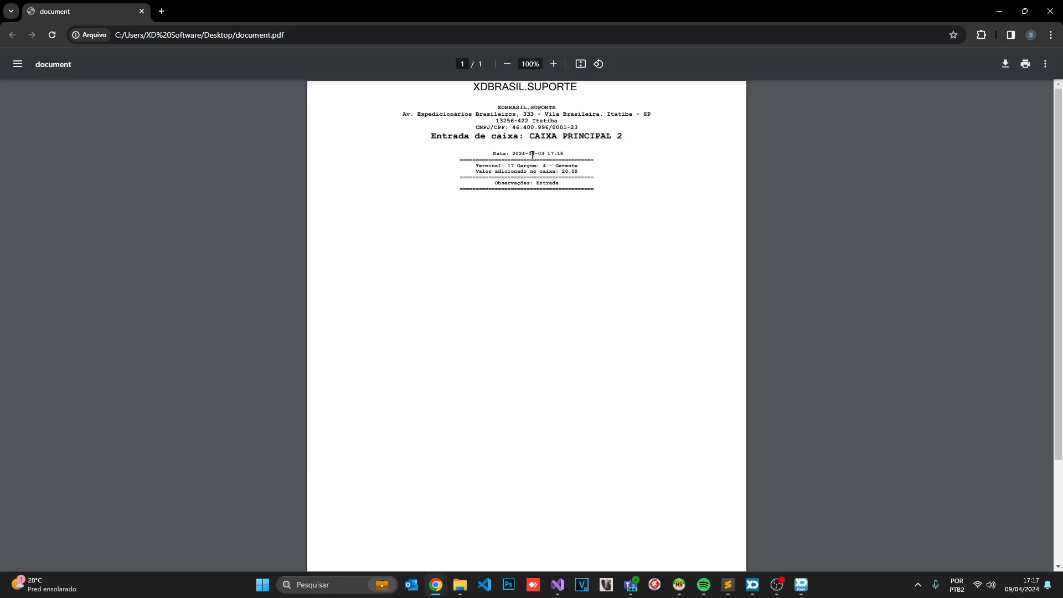
click(1004, 10)
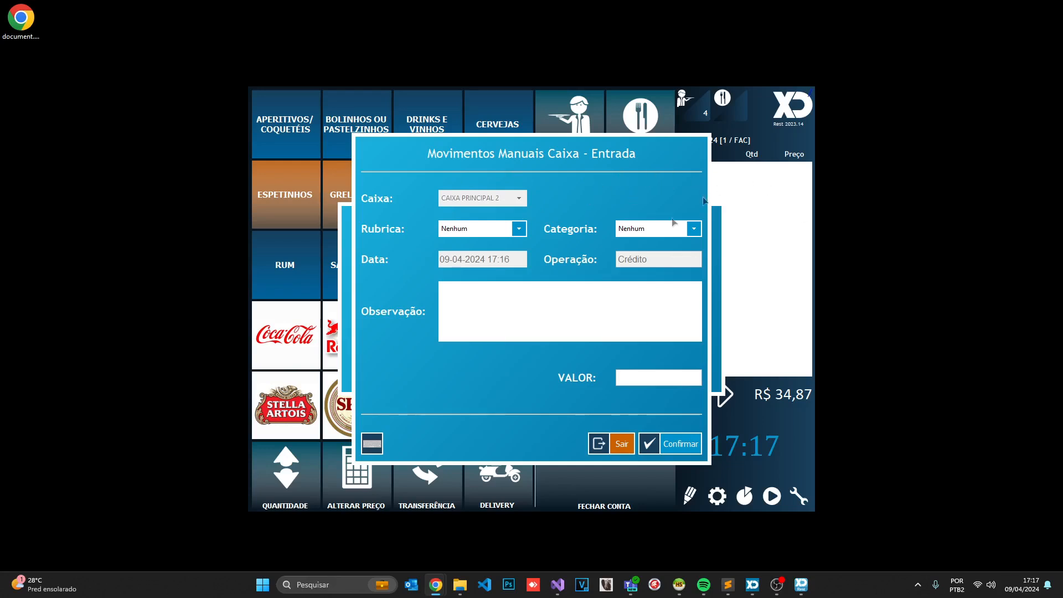
Leave the Entrada form and preview the Saída withdrawal form without recording anything
click(611, 449)
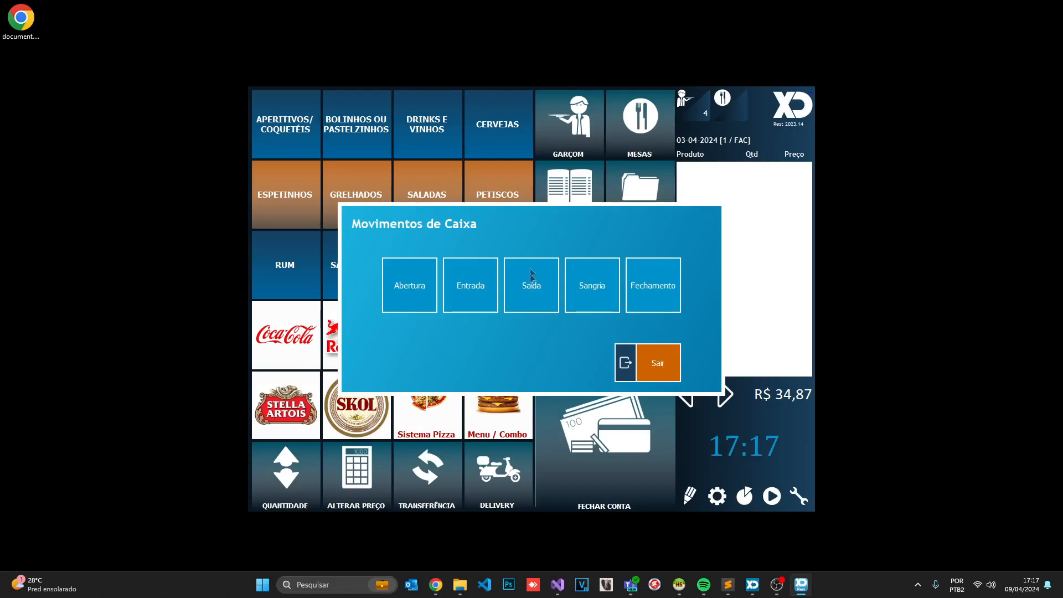
click(545, 261)
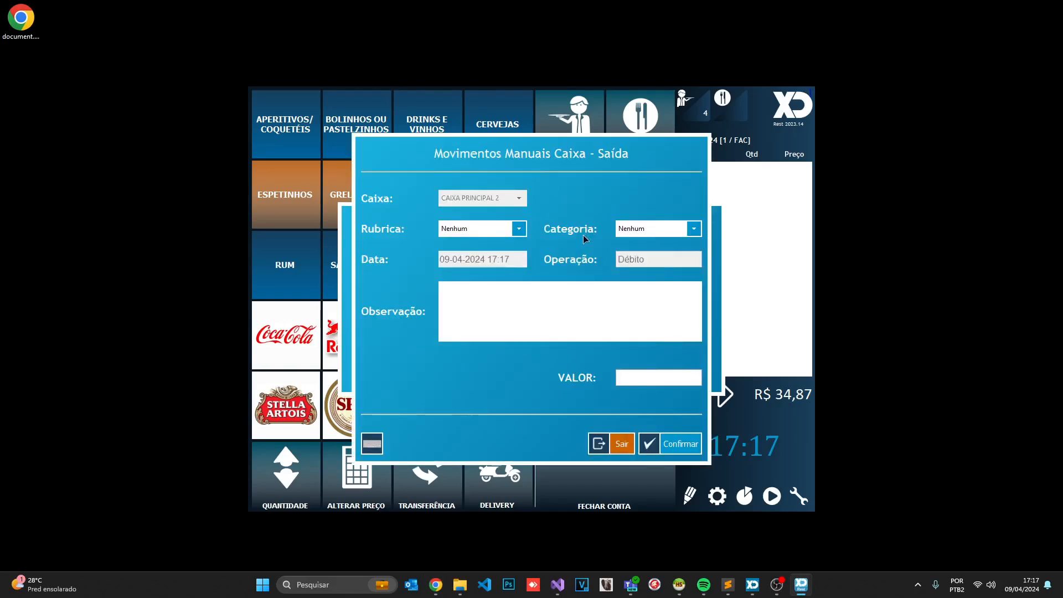
click(620, 443)
Check the Sangria form's Rubrica and Categoria options, leaving Nenhum, then bring up Fechamento
click(587, 274)
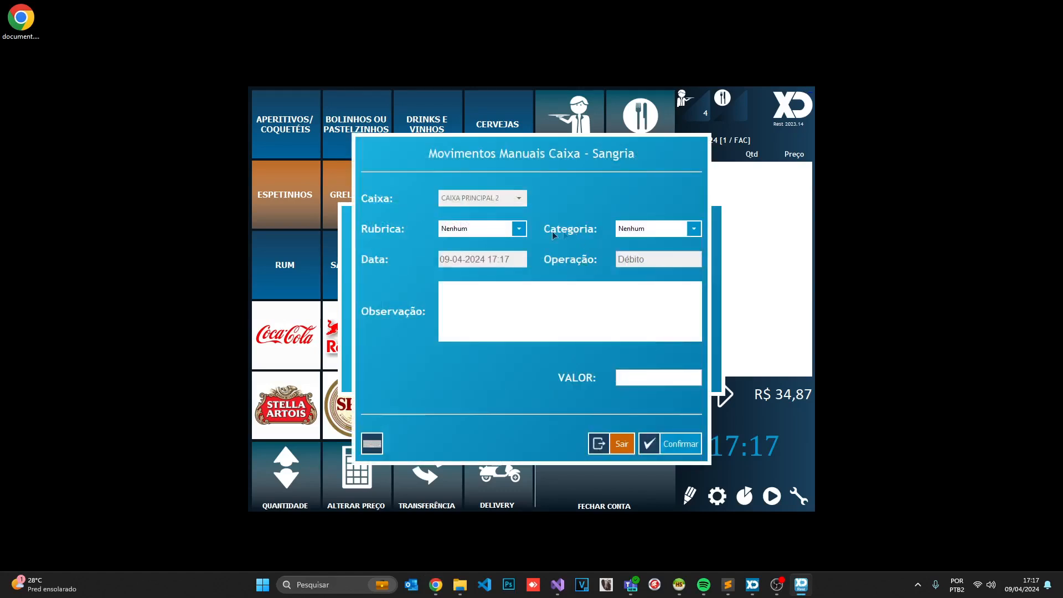
click(468, 232)
click(624, 224)
click(631, 229)
click(610, 222)
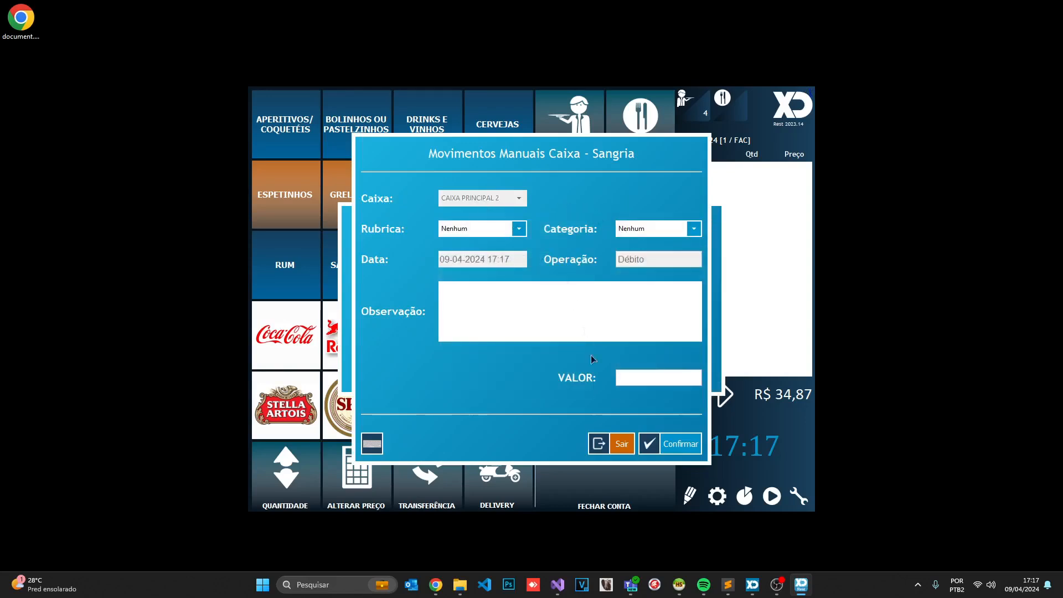
click(622, 445)
click(646, 302)
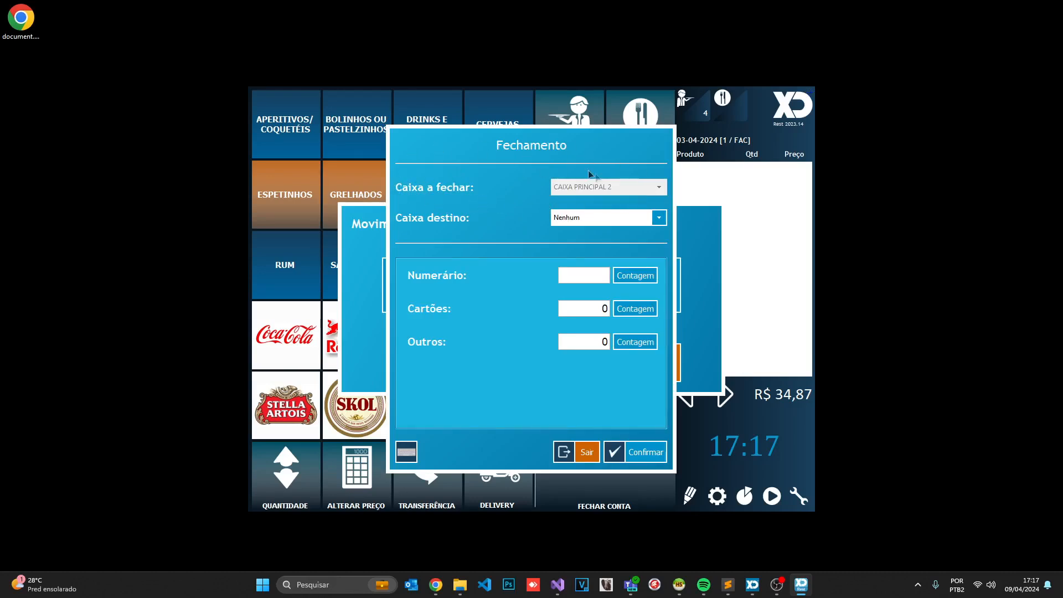
Check the Caixa destino options, keep Nenhum, and cancel the CAIXA PRINCIPAL 2 closing
click(576, 218)
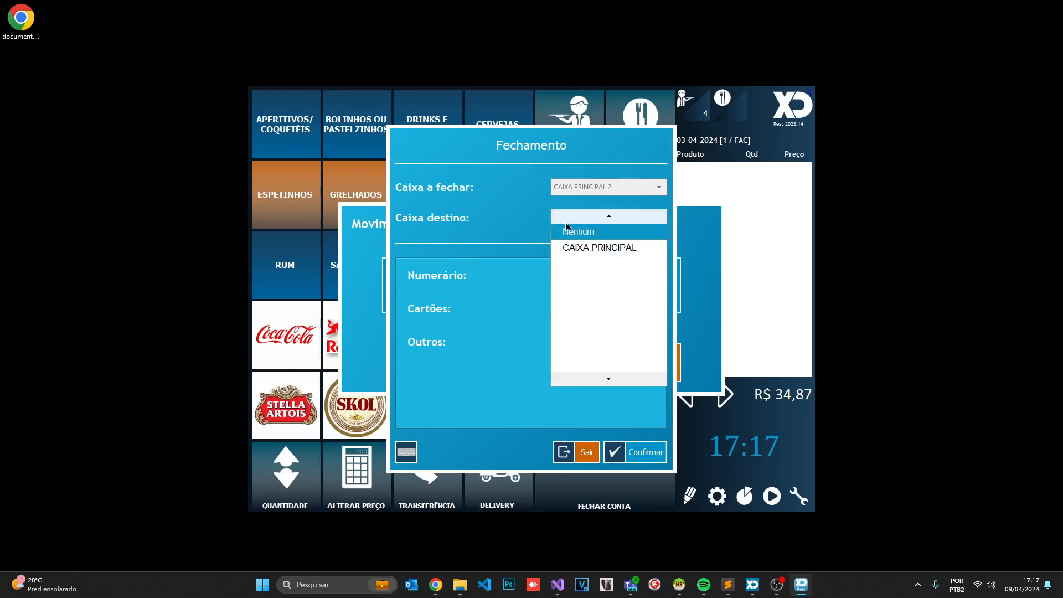
click(567, 230)
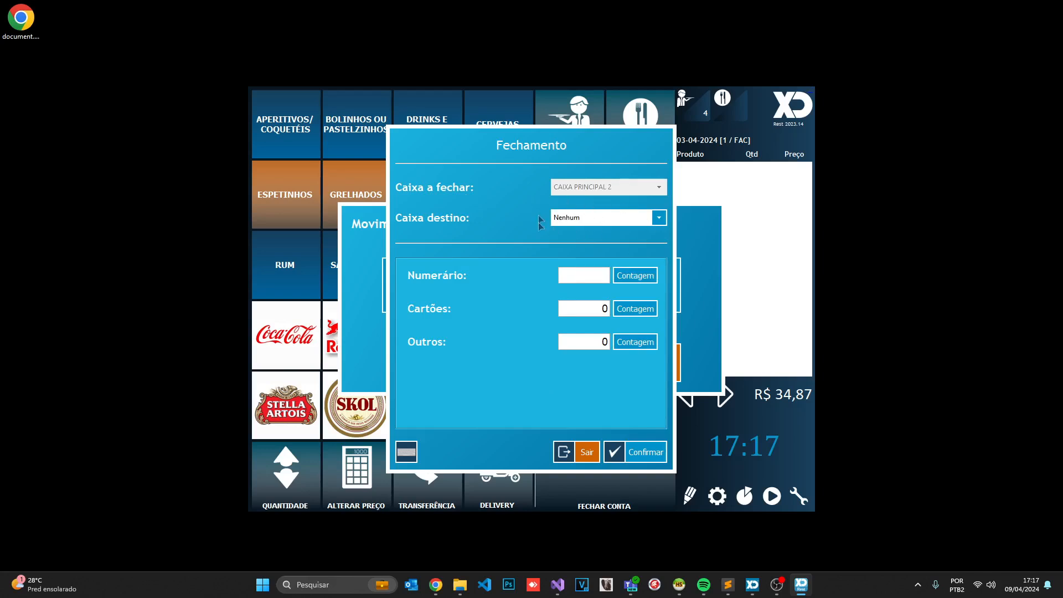
click(581, 218)
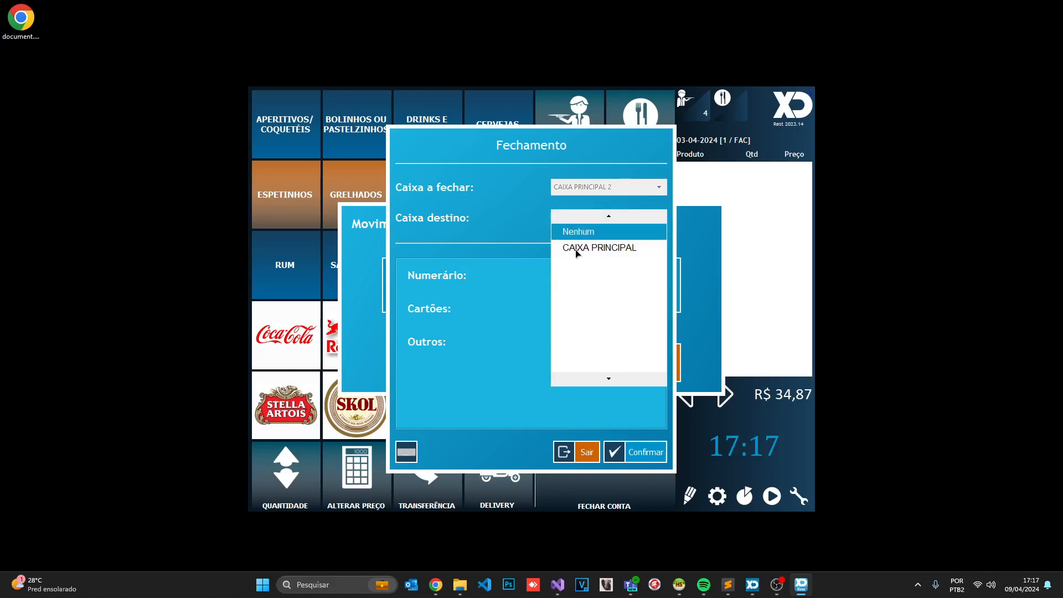
click(519, 214)
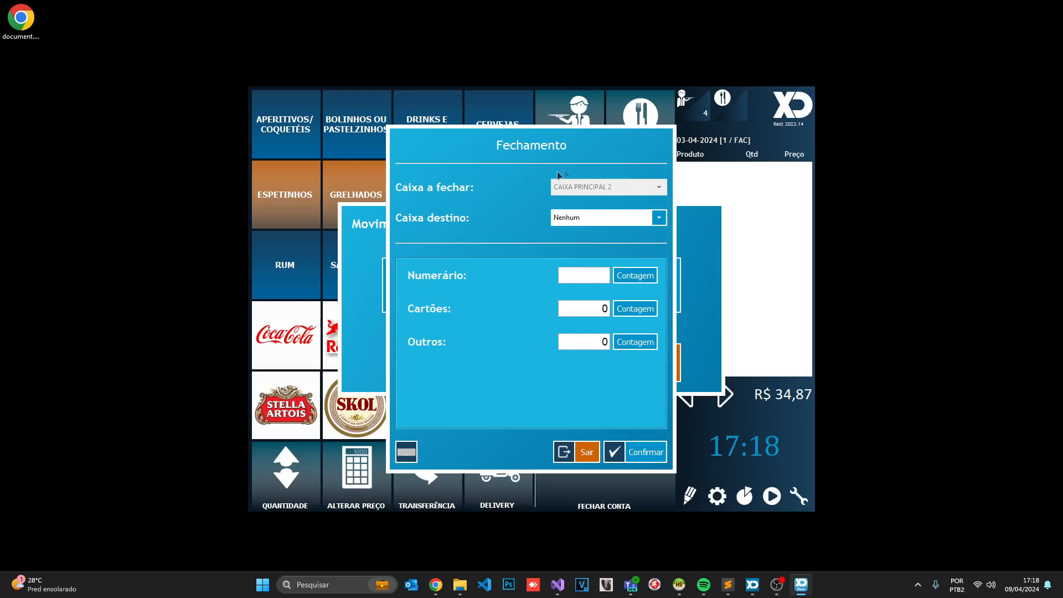
click(592, 218)
click(533, 226)
click(577, 452)
Check CAIXA PRINCIPAL 2's record in the business accounts table, showing a 154,87 balance
click(653, 361)
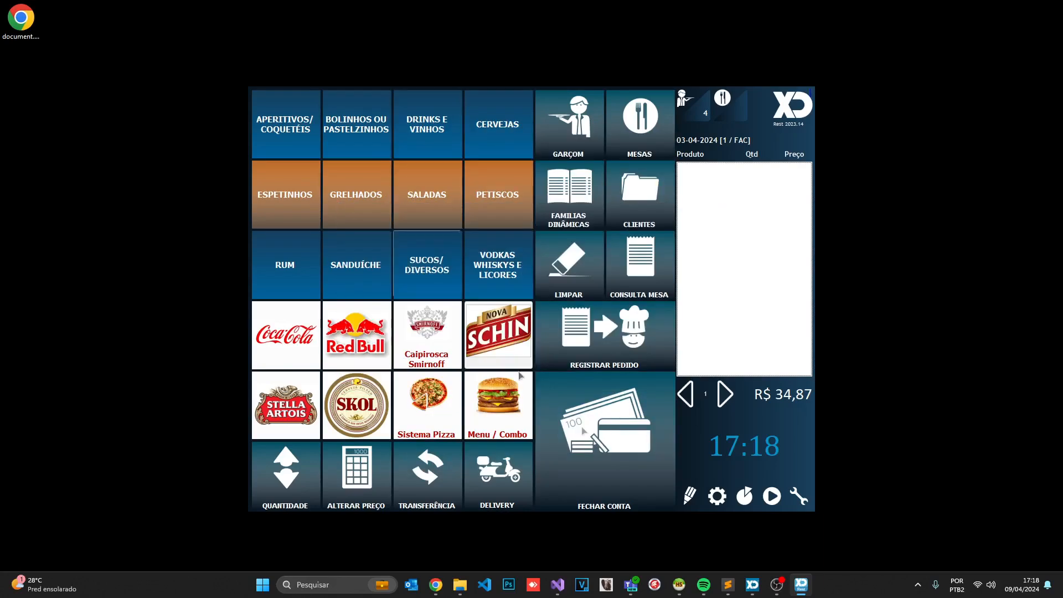
click(717, 495)
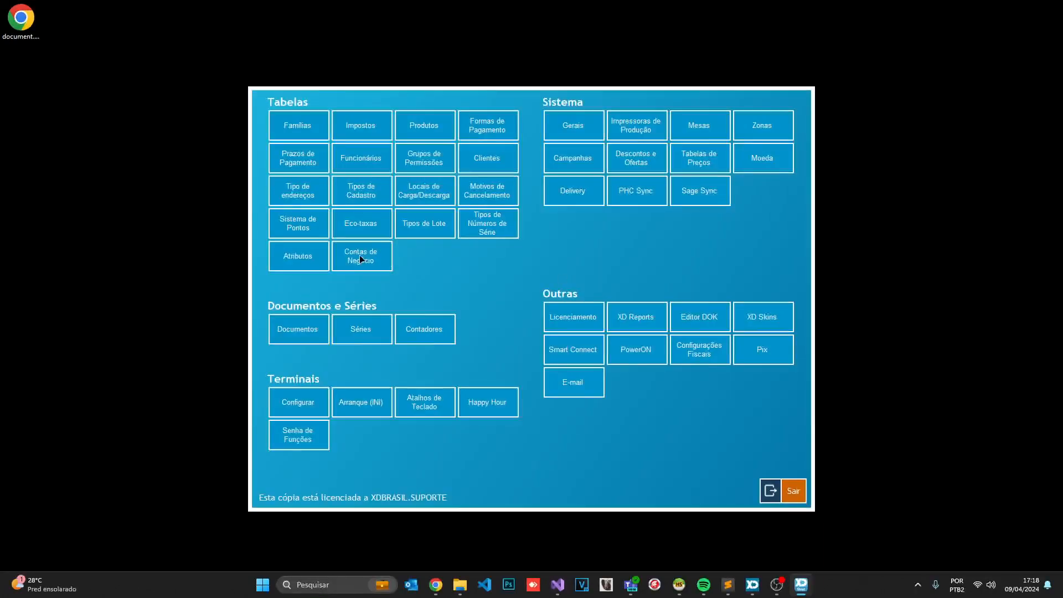
click(361, 256)
click(581, 248)
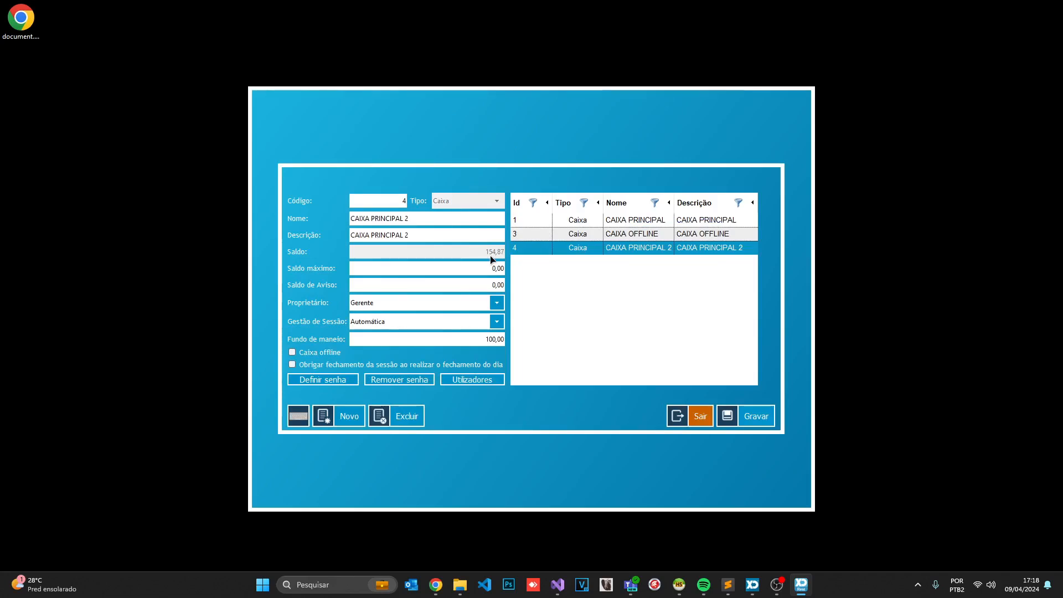
click(701, 415)
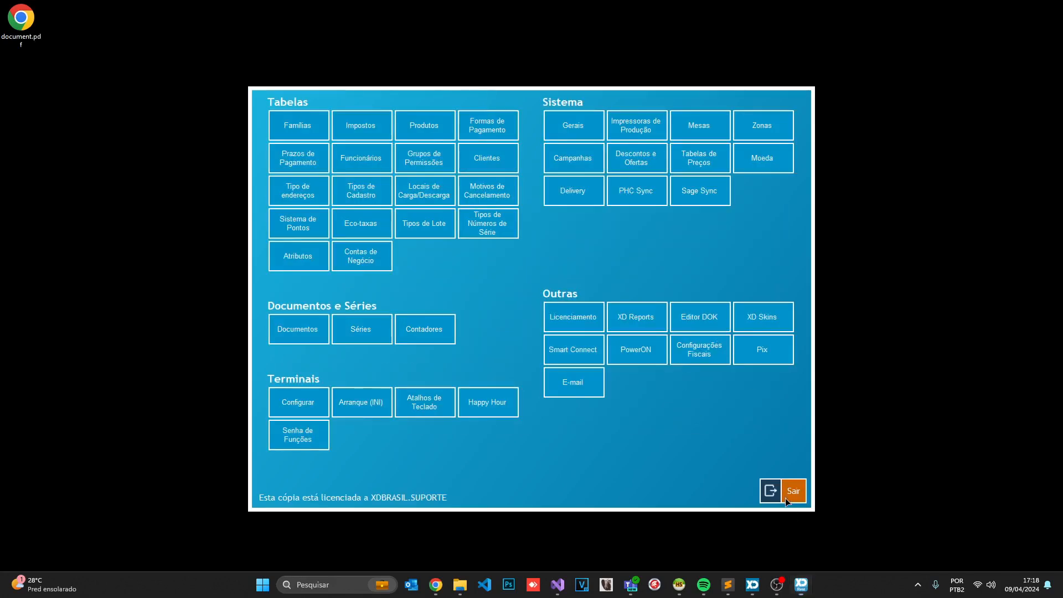
click(793, 492)
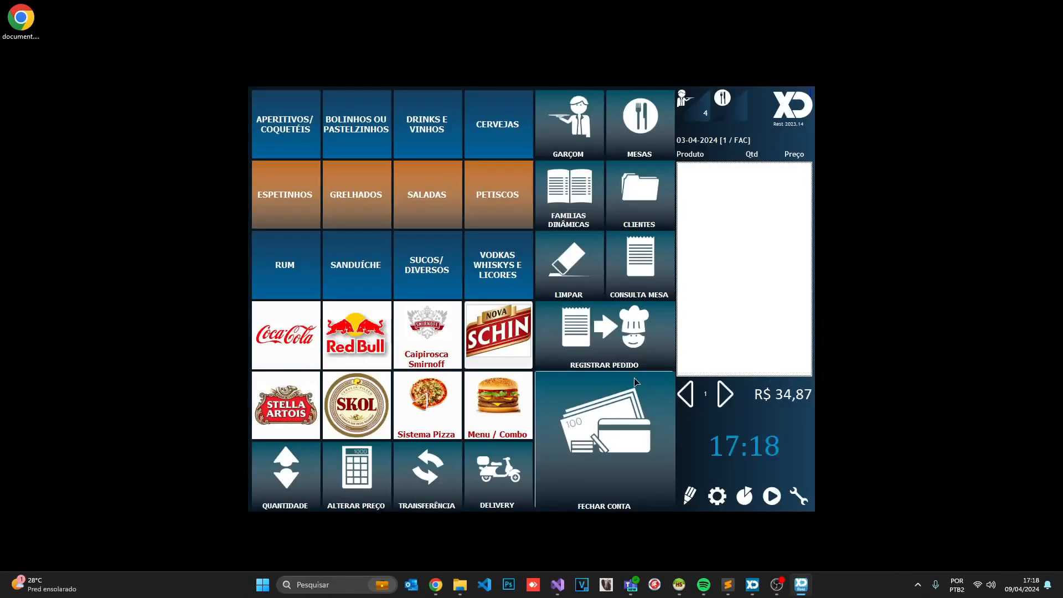
Open the Movimentos de Caixa report from page 3, with dates 2024-04-01 to 2024-04-30
click(744, 495)
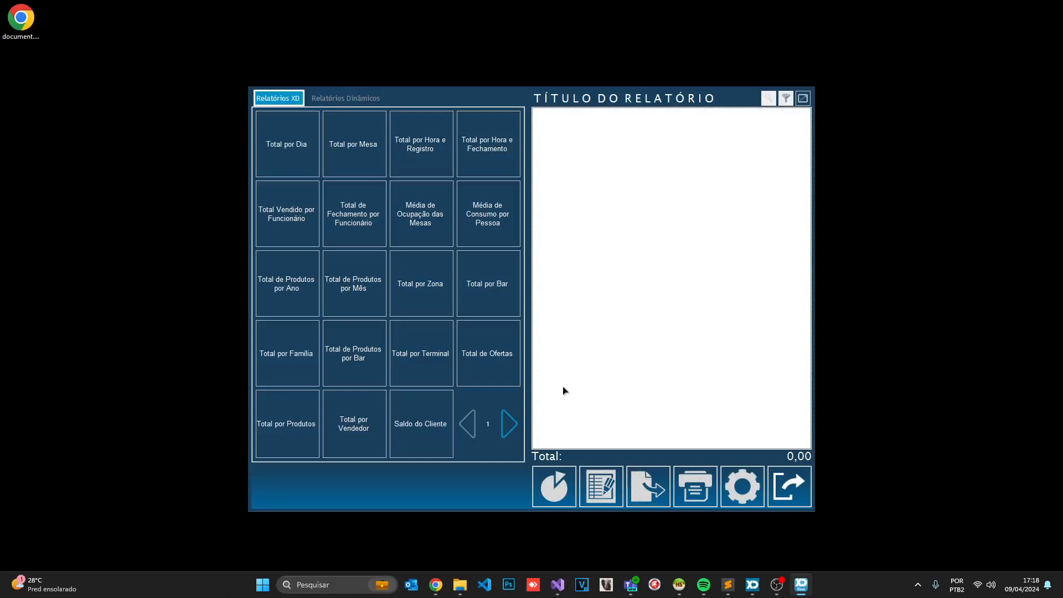
click(508, 425)
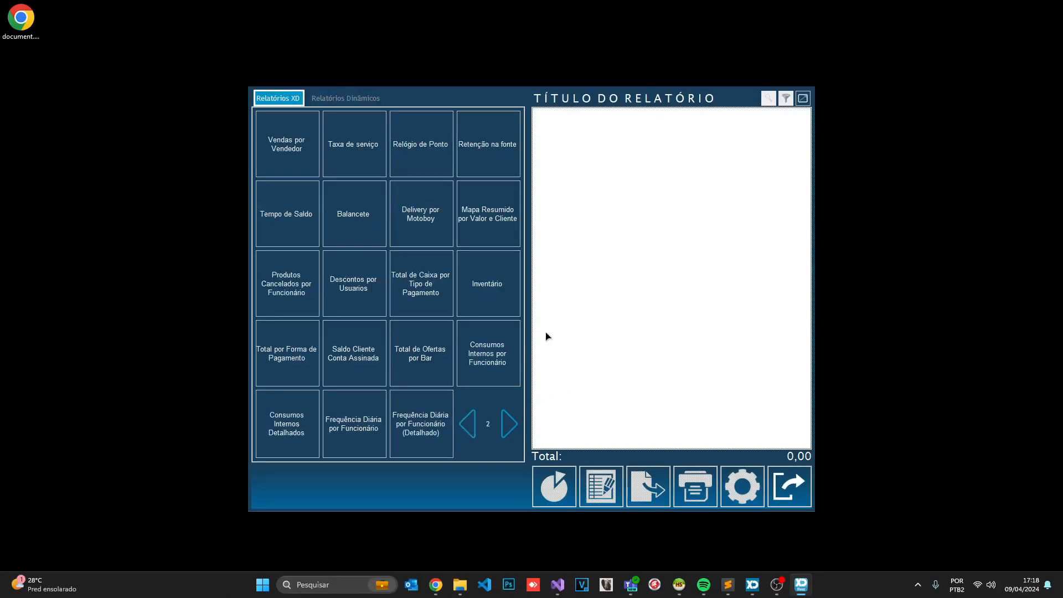
click(783, 585)
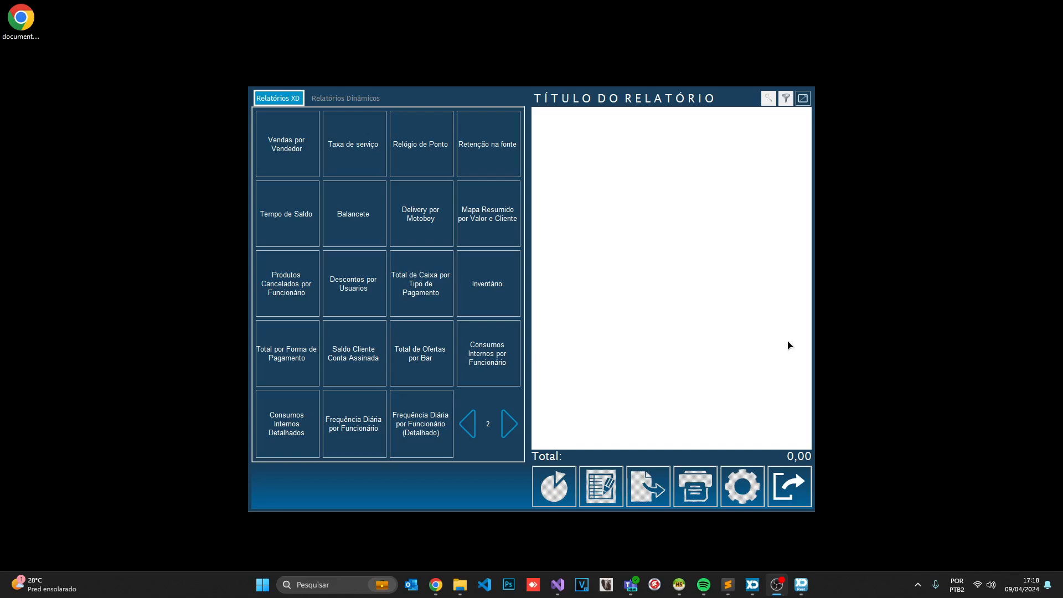
click(509, 424)
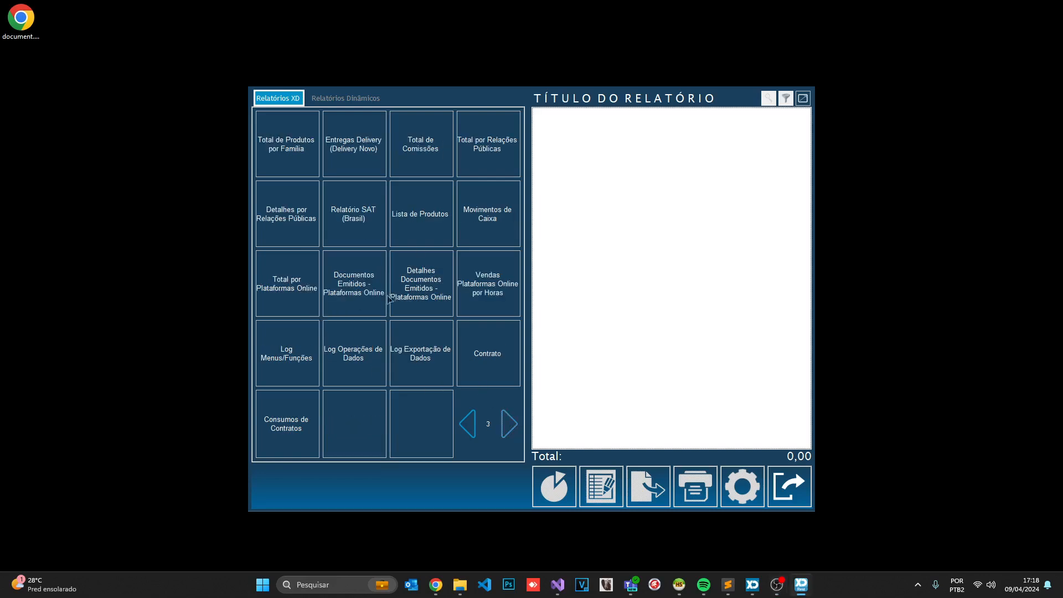
click(481, 216)
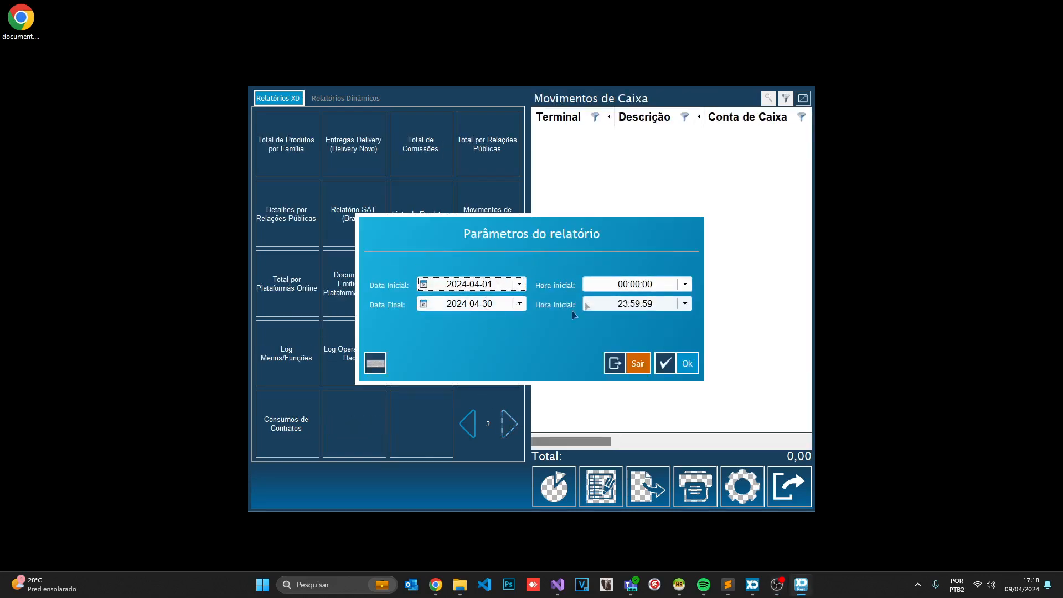
Run the April report full-window, showing Abertura 100,00, Entrada 20,00 and Vendas 34,87
click(659, 357)
click(802, 100)
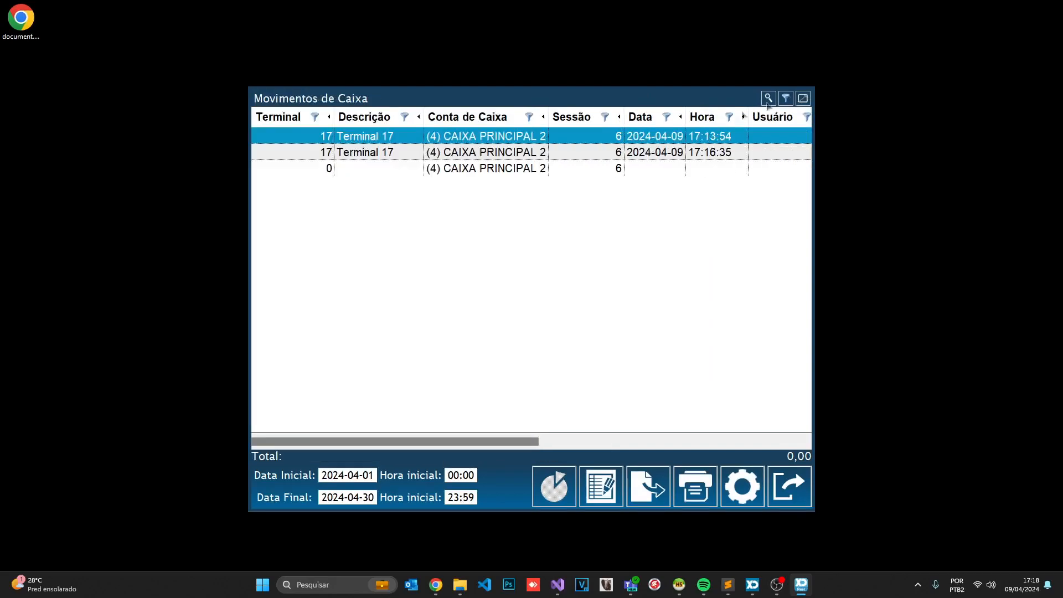
drag(369, 439, 368, 387)
click(491, 170)
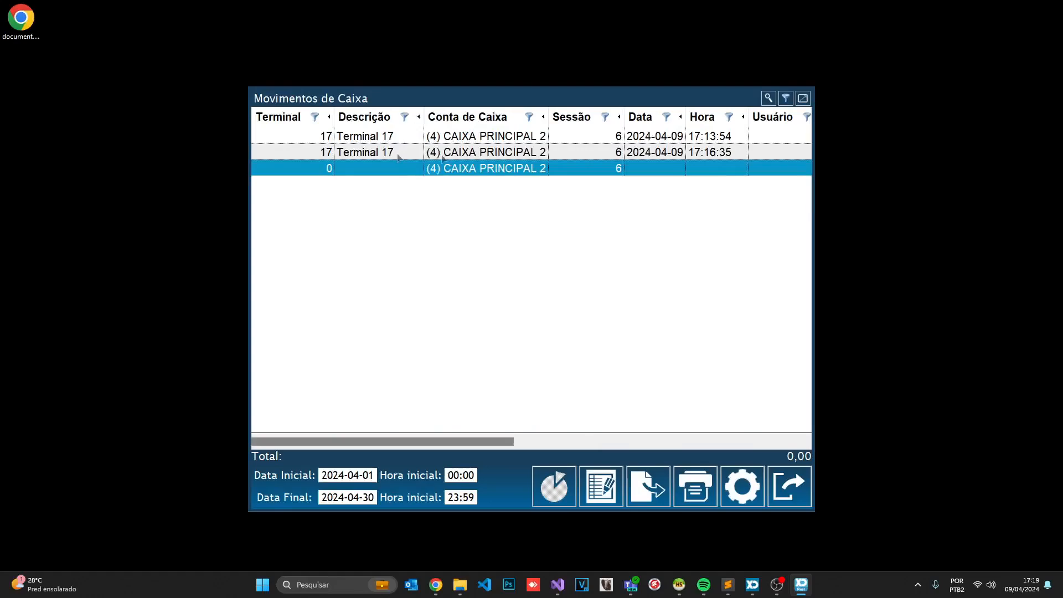
drag(437, 438, 409, 397)
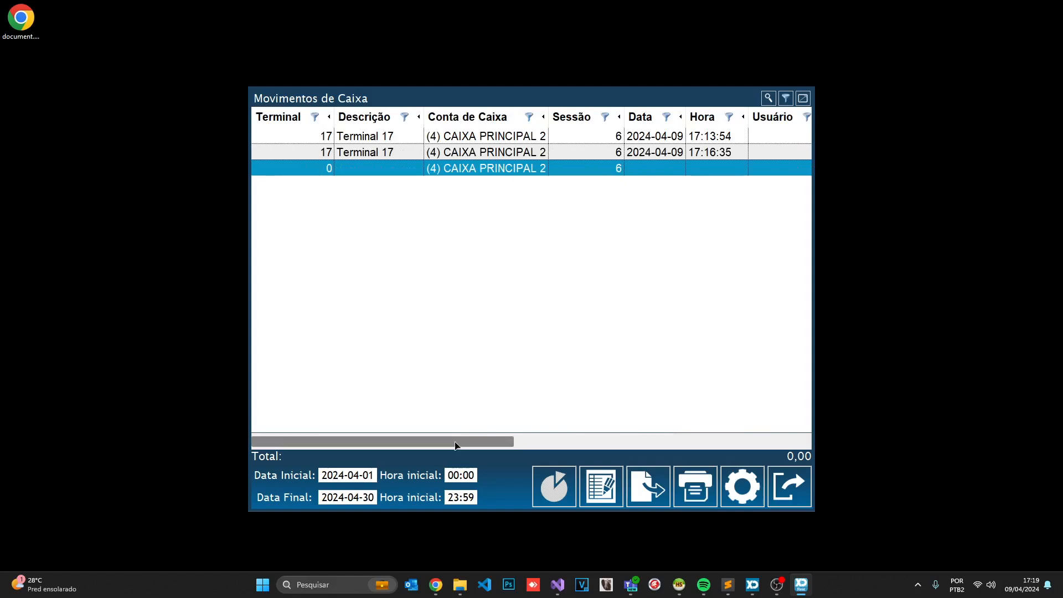
drag(459, 446, 792, 446)
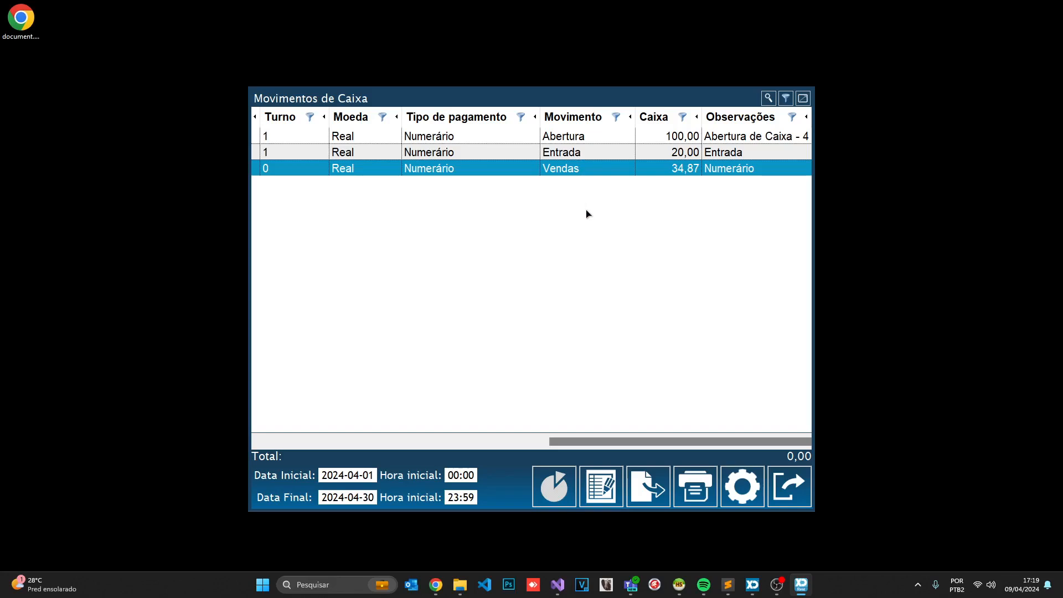
drag(610, 446, 292, 400)
drag(396, 446, 380, 384)
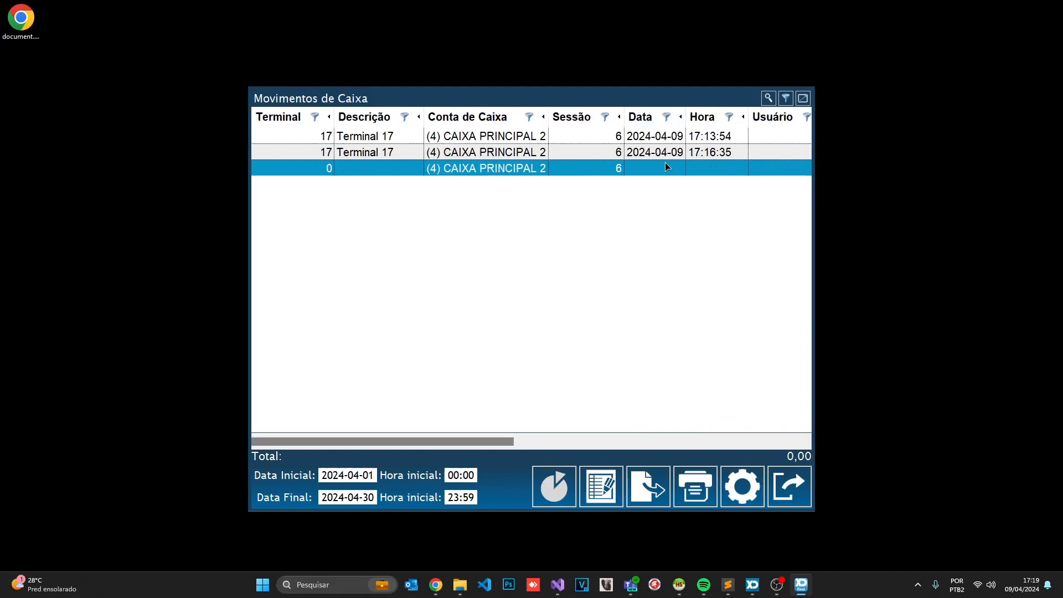
drag(380, 441, 349, 413)
drag(386, 441, 355, 403)
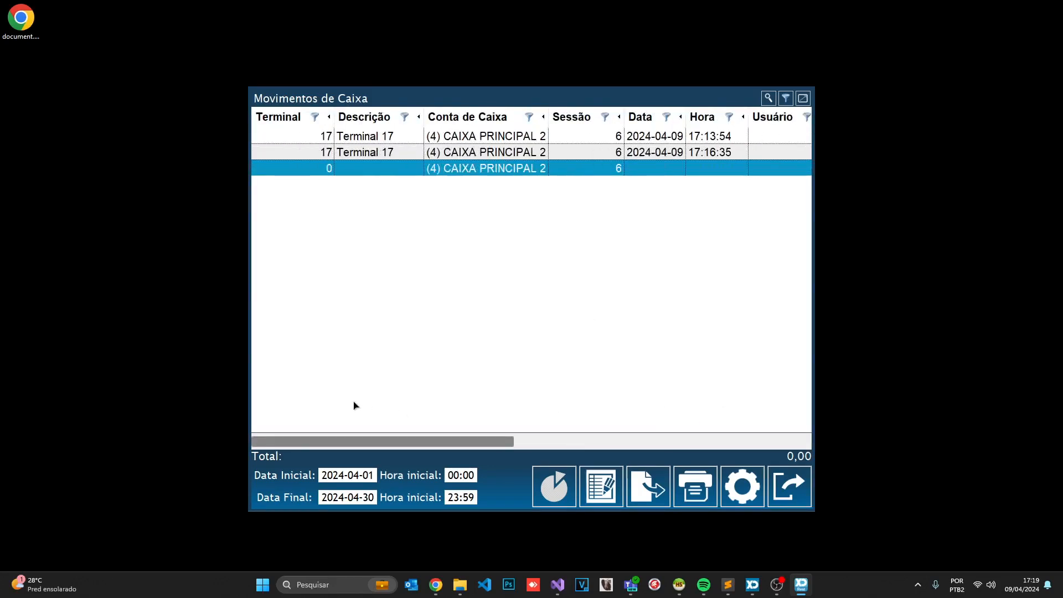
drag(464, 441, 767, 438)
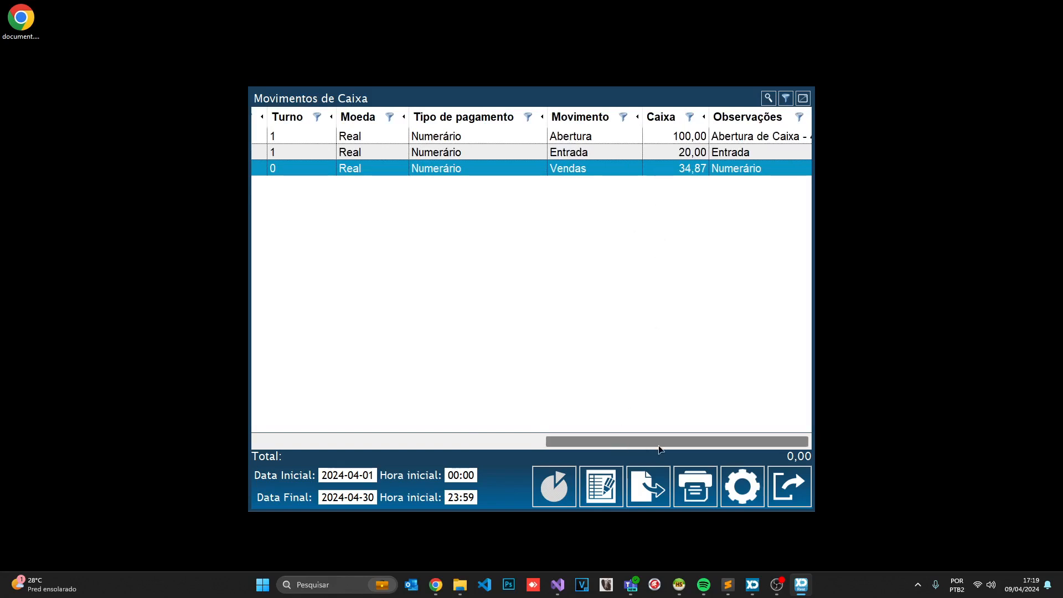
Run Total de Caixa por Tipo de Pagamento, confirm 154,87 in Numerário, then exit
click(789, 486)
click(743, 496)
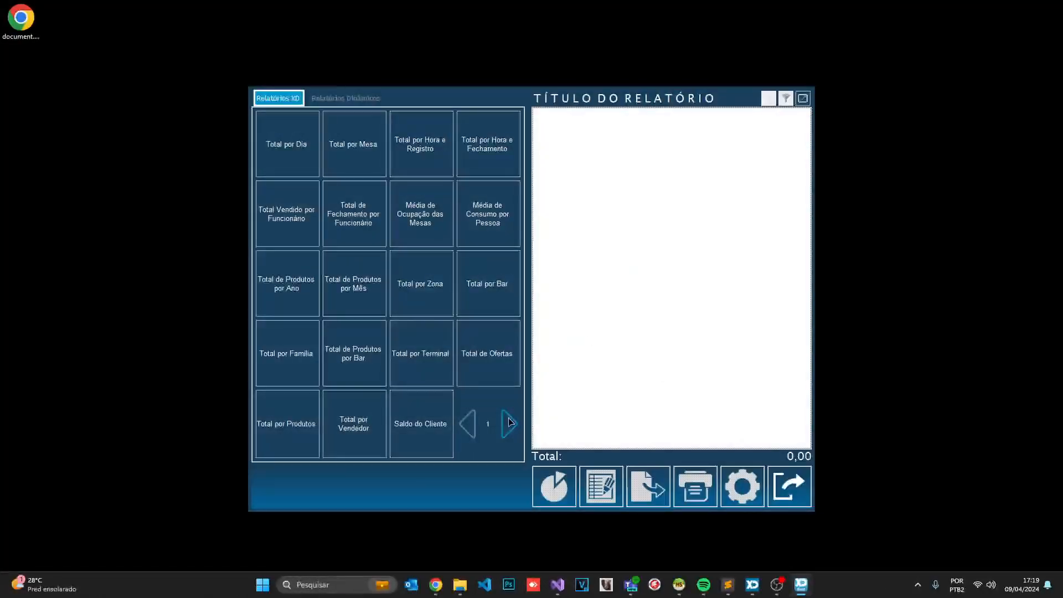
click(508, 421)
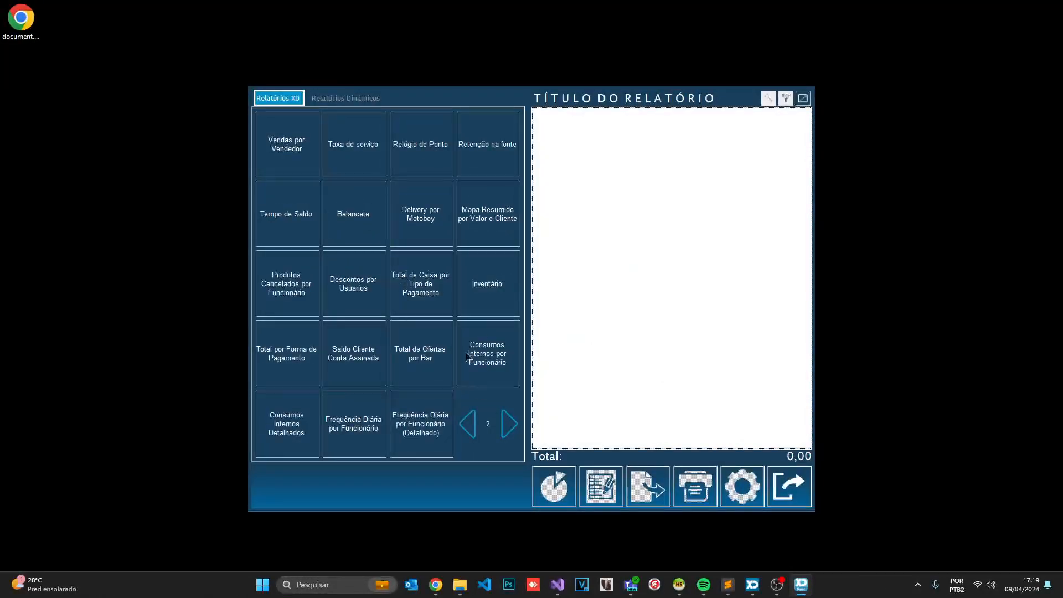
click(421, 287)
click(665, 364)
click(803, 99)
drag(384, 437, 621, 367)
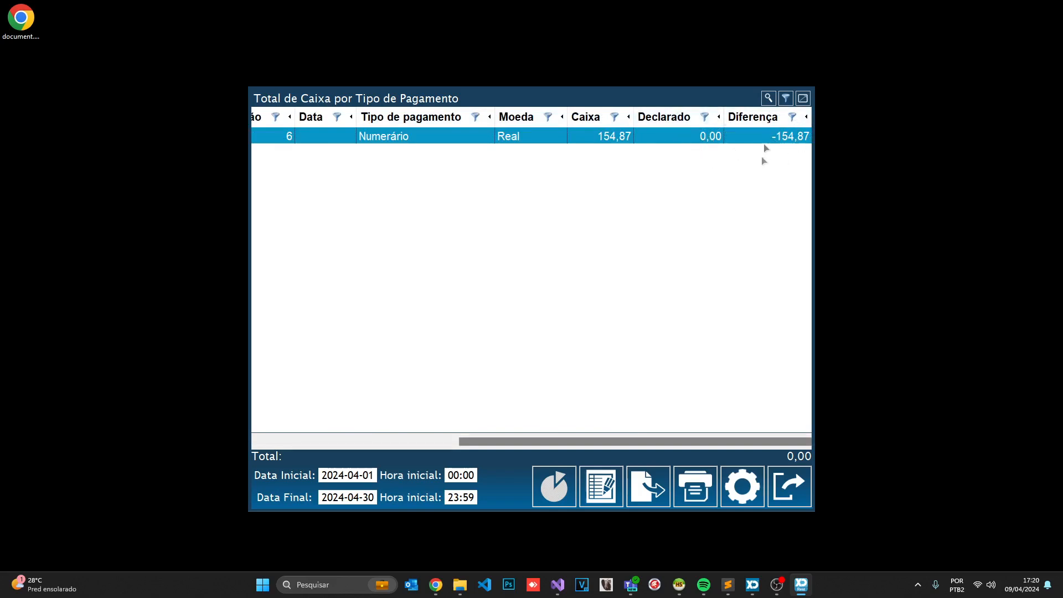
drag(617, 446, 645, 444)
click(785, 487)
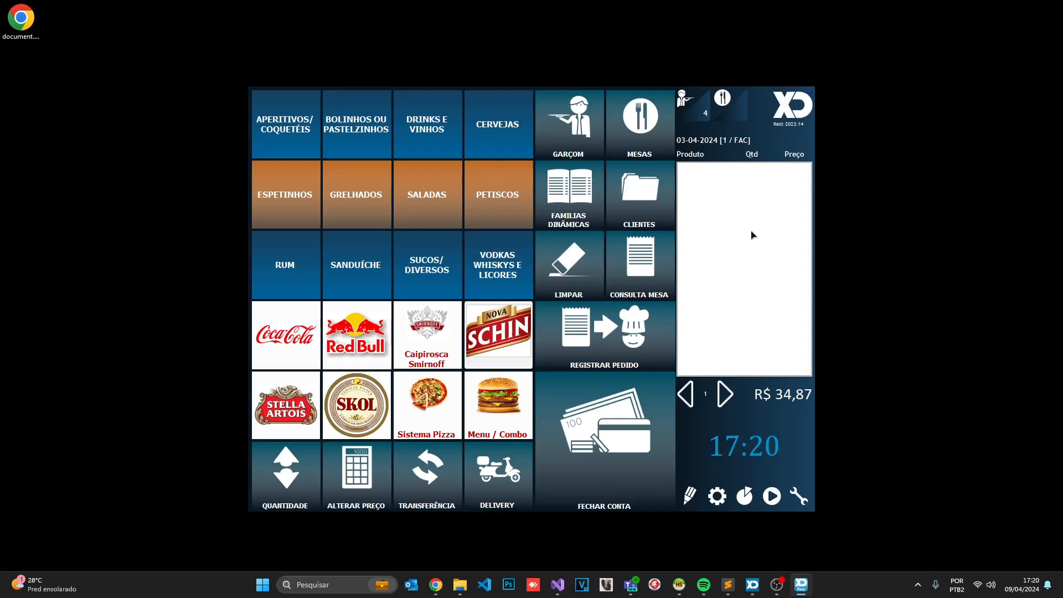
Try the misspelled altercaxixa command and close the configuration screen
text(altercax)
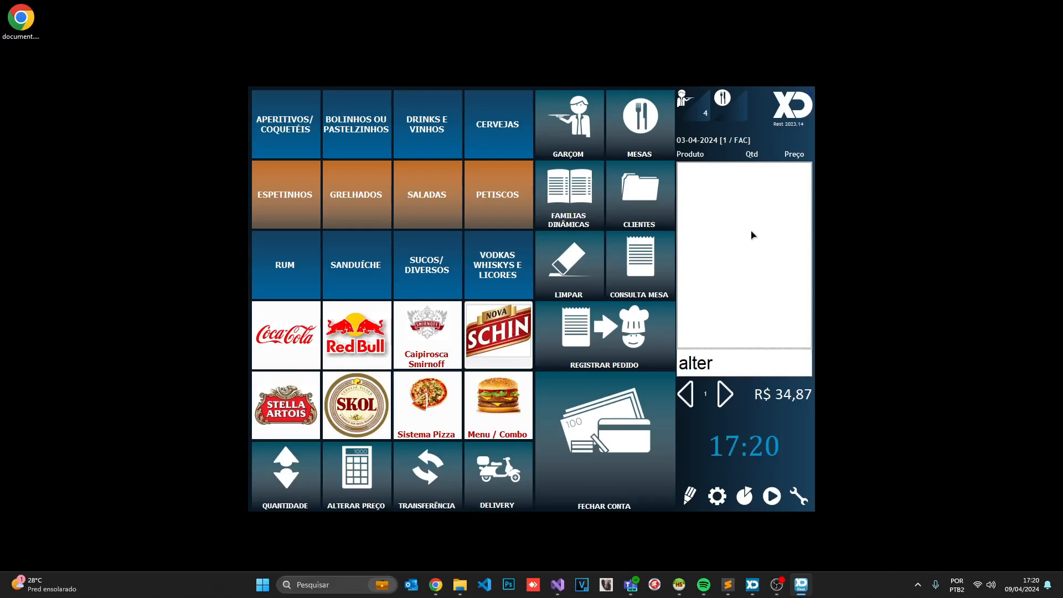
text(ixa)
key(Return)
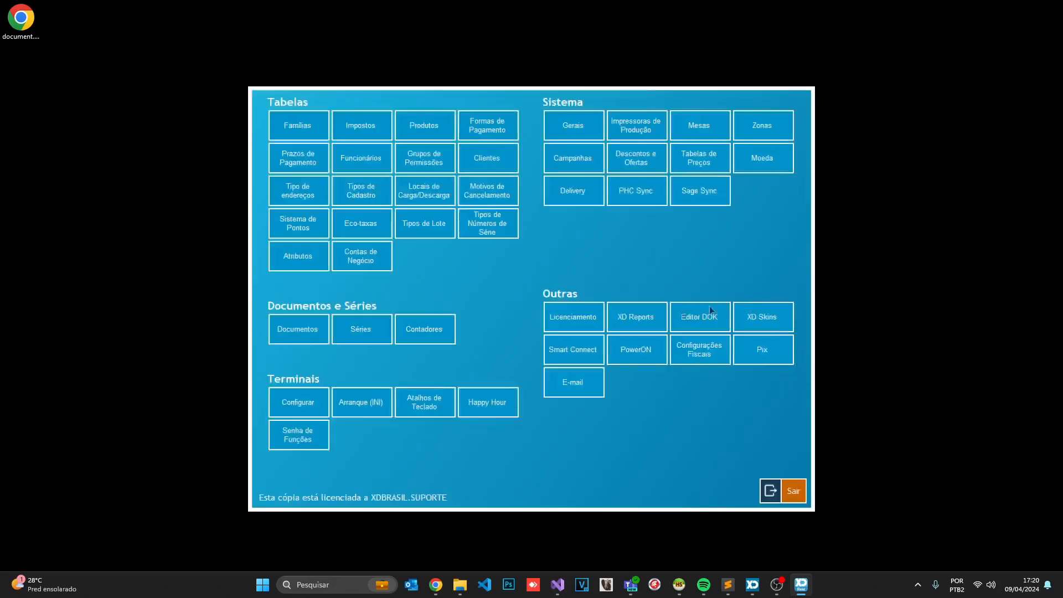
click(767, 489)
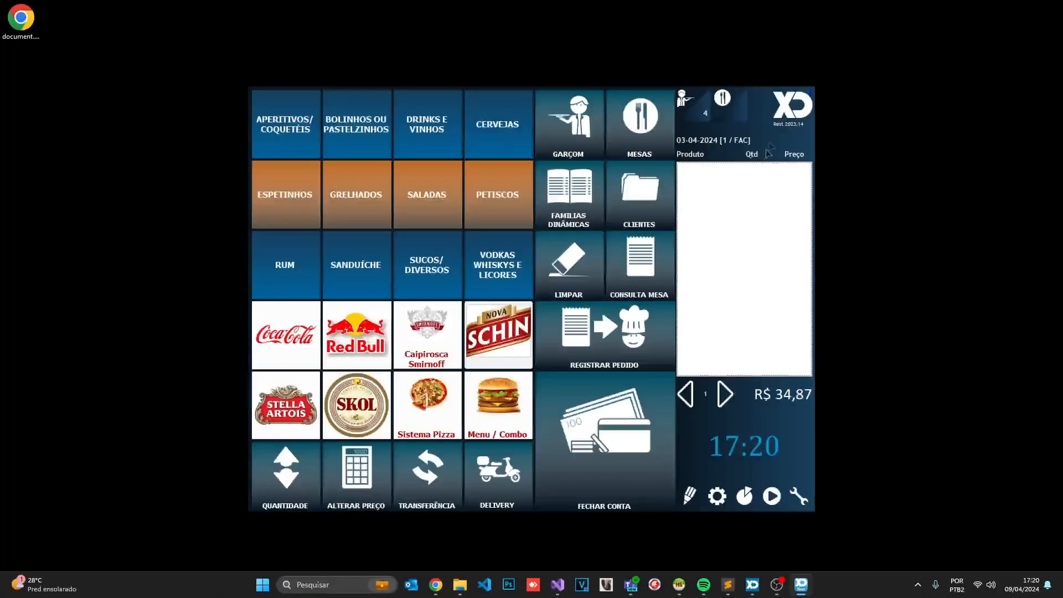
Set this terminal's Caixa padrão to Nenhum, save, and enter the altercaixa command
click(717, 496)
click(296, 403)
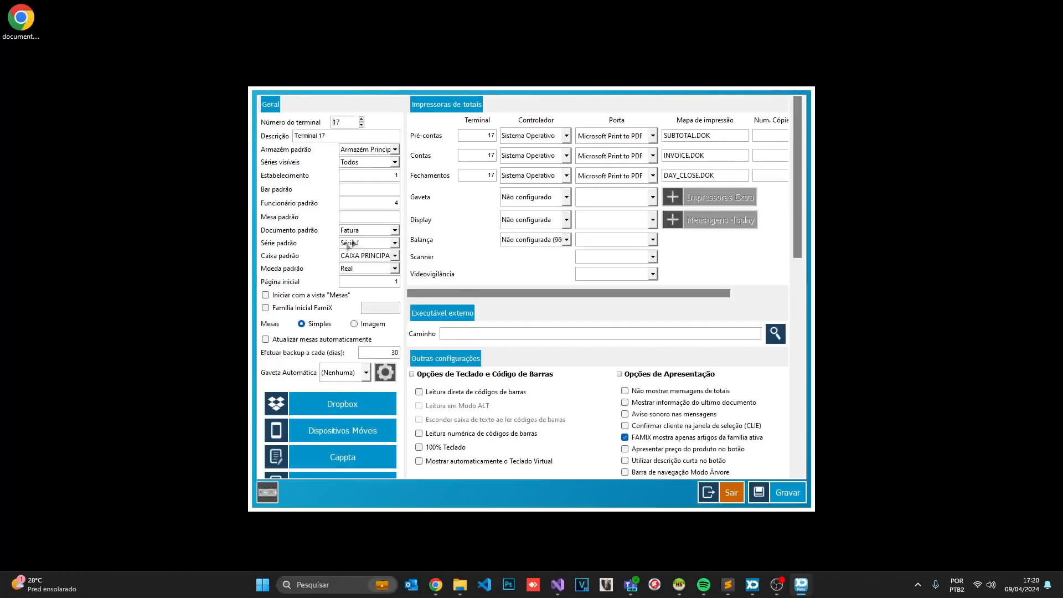
click(352, 258)
click(363, 270)
click(792, 498)
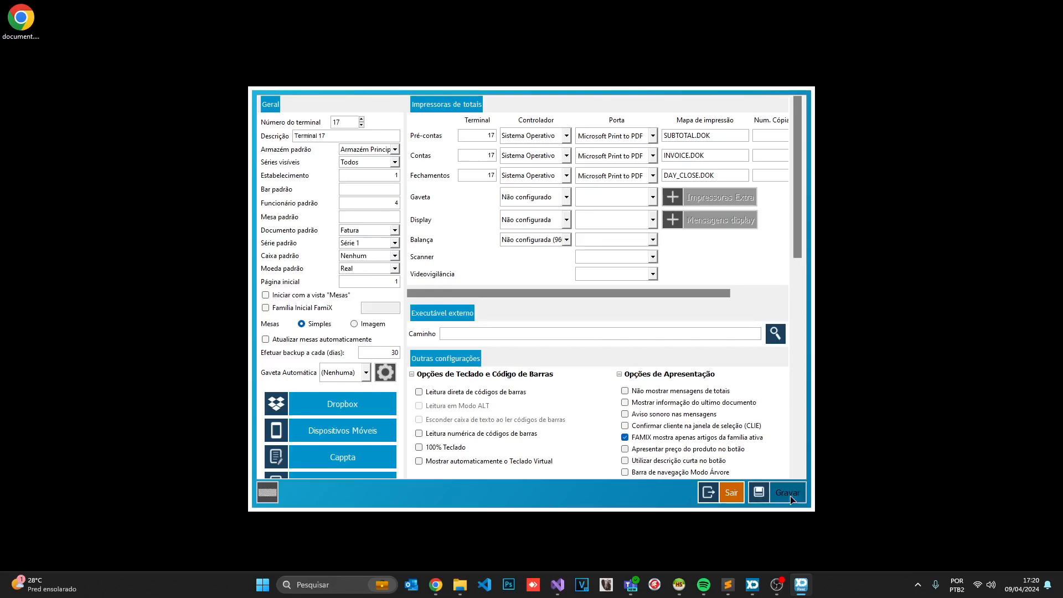
text(altercaixa)
key(Return)
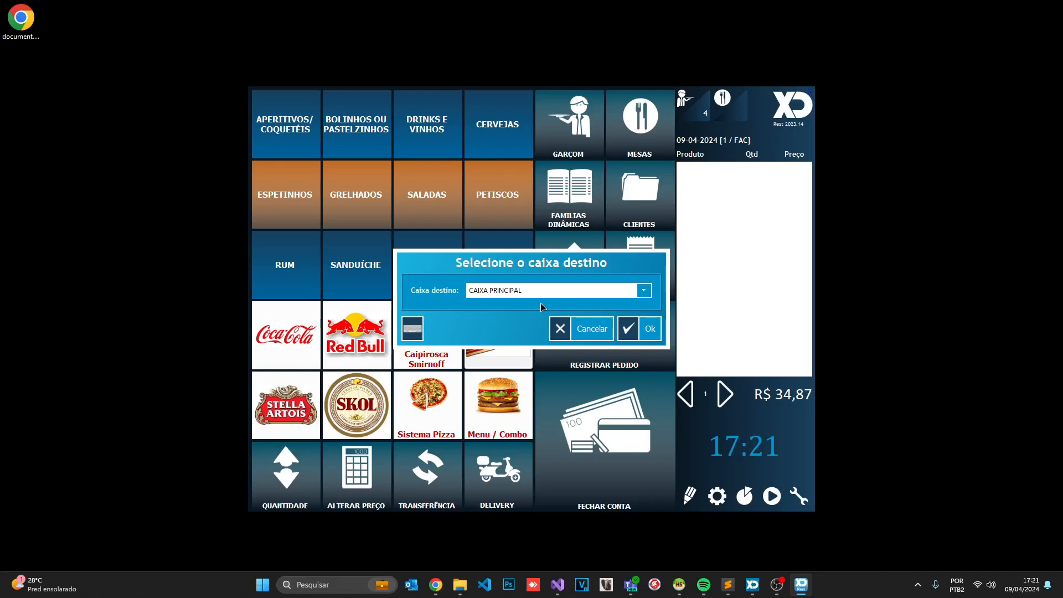
Confirm the destination register and open the DINHEIRO payment button's properties
click(640, 329)
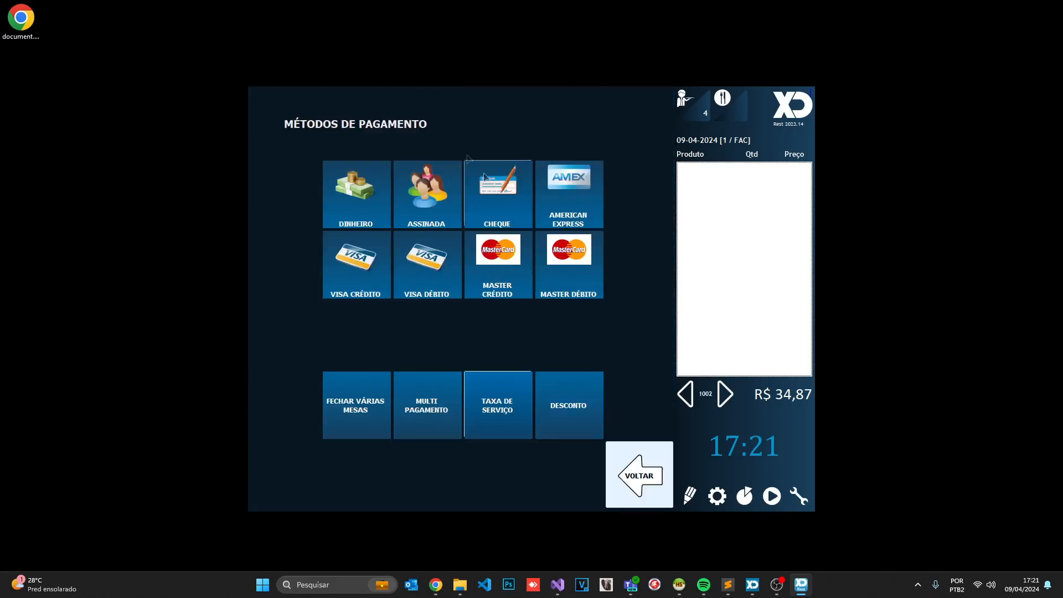
click(694, 494)
click(356, 217)
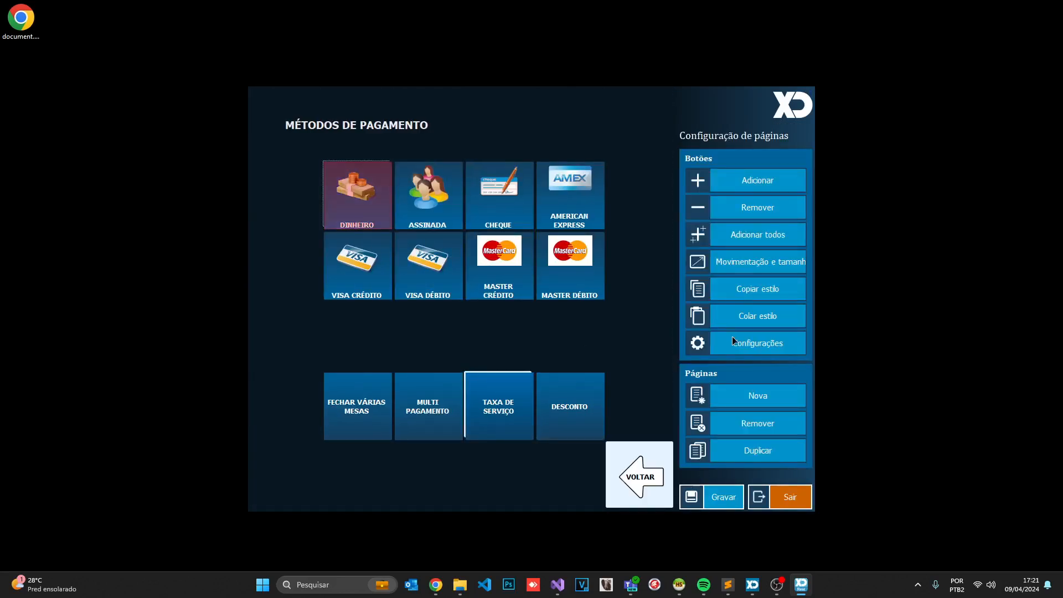
click(731, 339)
Discard changes to the DINHEIRO button's FCONTA_N function, exit page setup, and return as GERENTE
drag(499, 378, 419, 374)
click(499, 381)
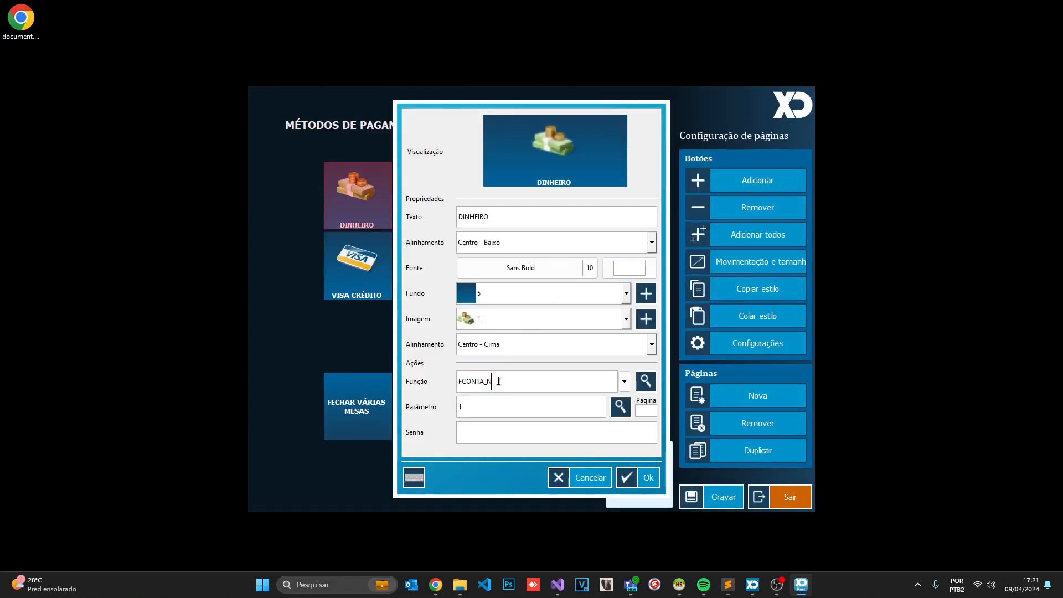
click(602, 479)
click(769, 503)
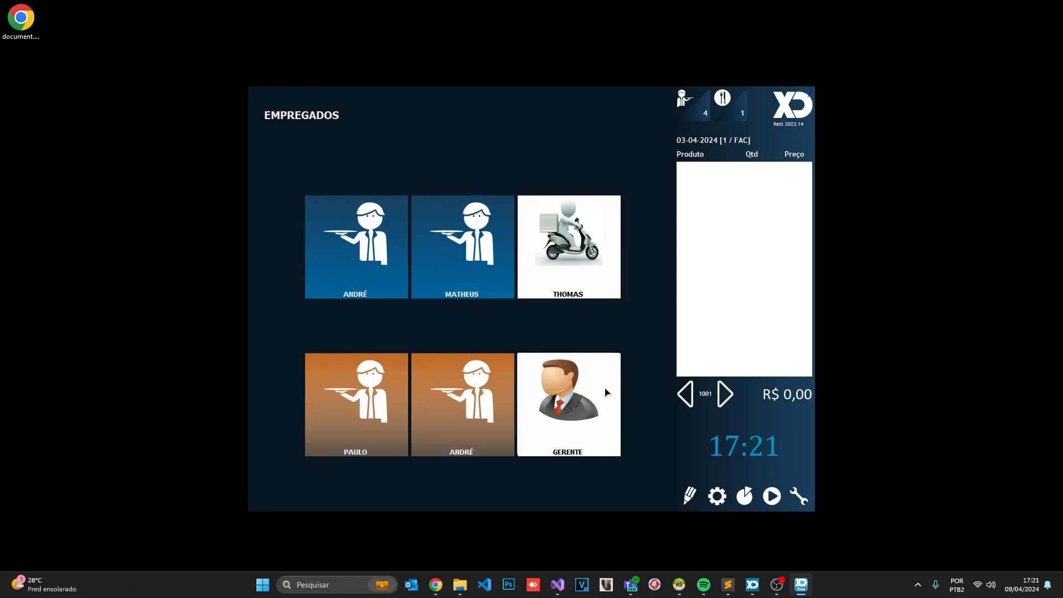
click(605, 391)
click(799, 115)
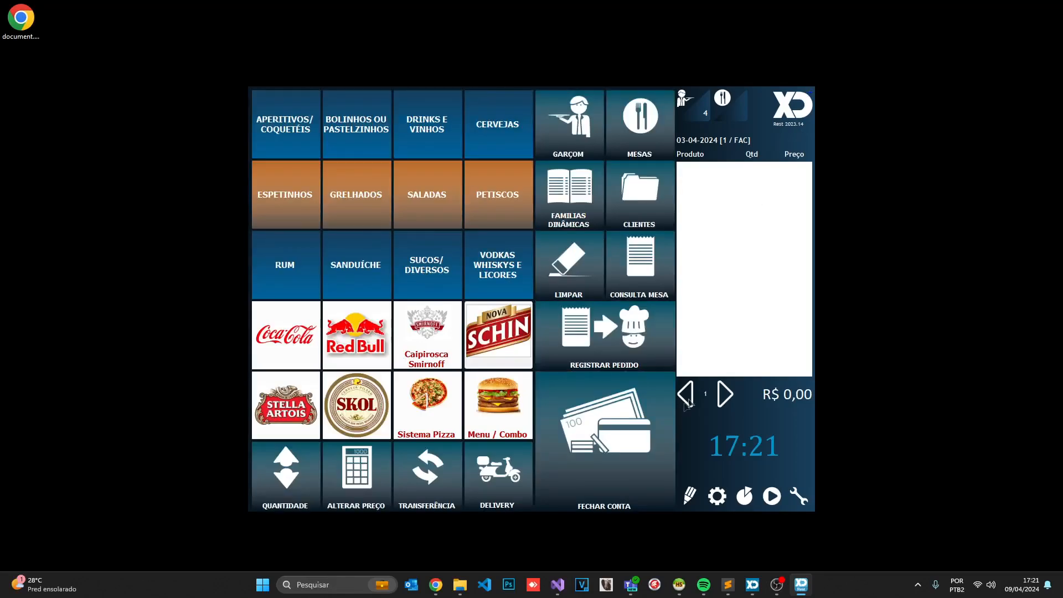
Order Sand. Baurú, Sand. Americano and Sand. Maminha for table 12
click(569, 195)
click(389, 158)
click(319, 166)
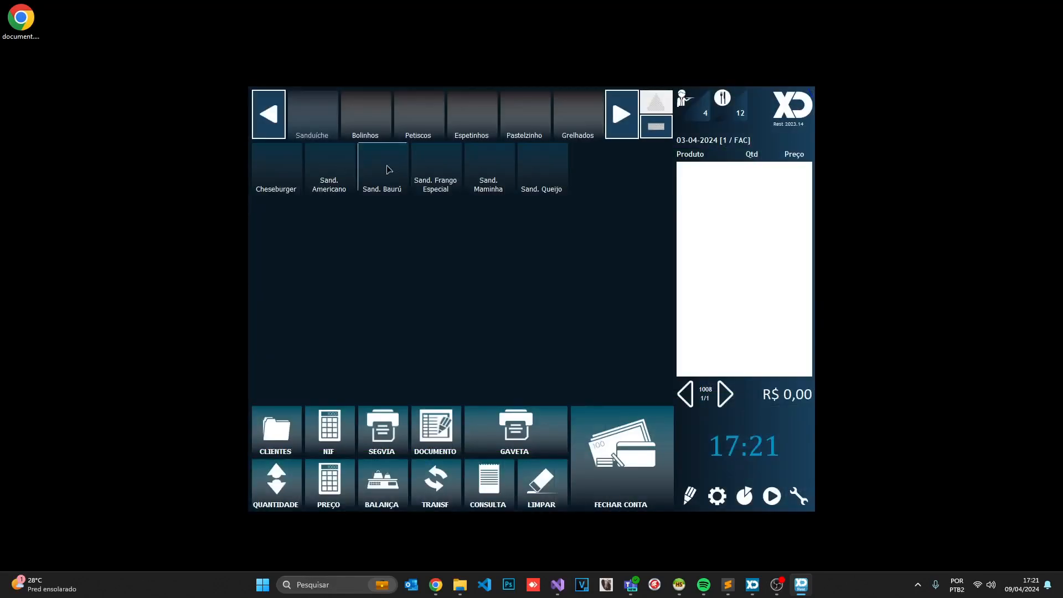
click(487, 166)
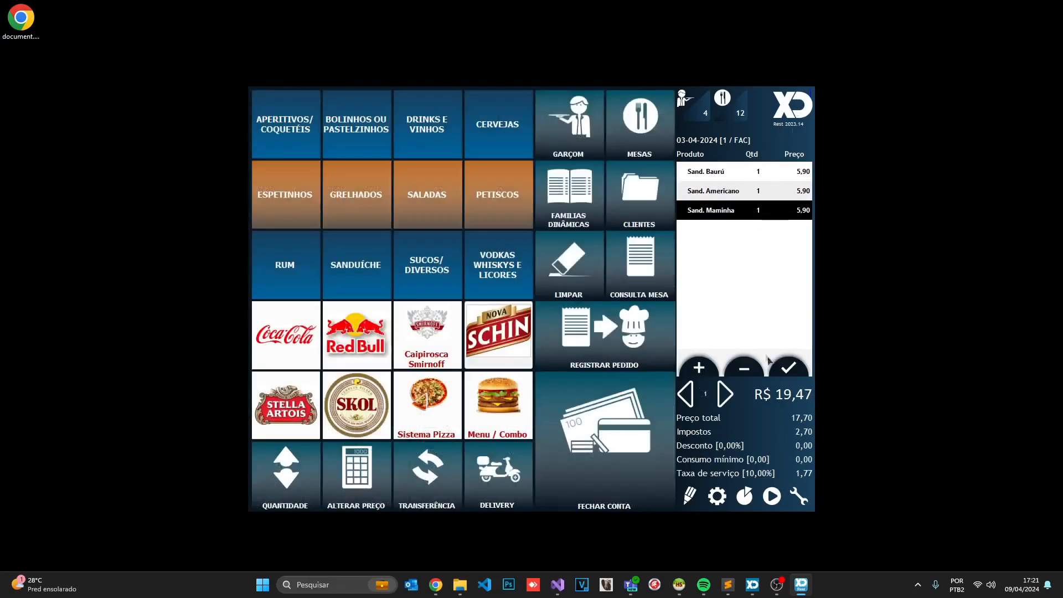
click(722, 115)
click(330, 171)
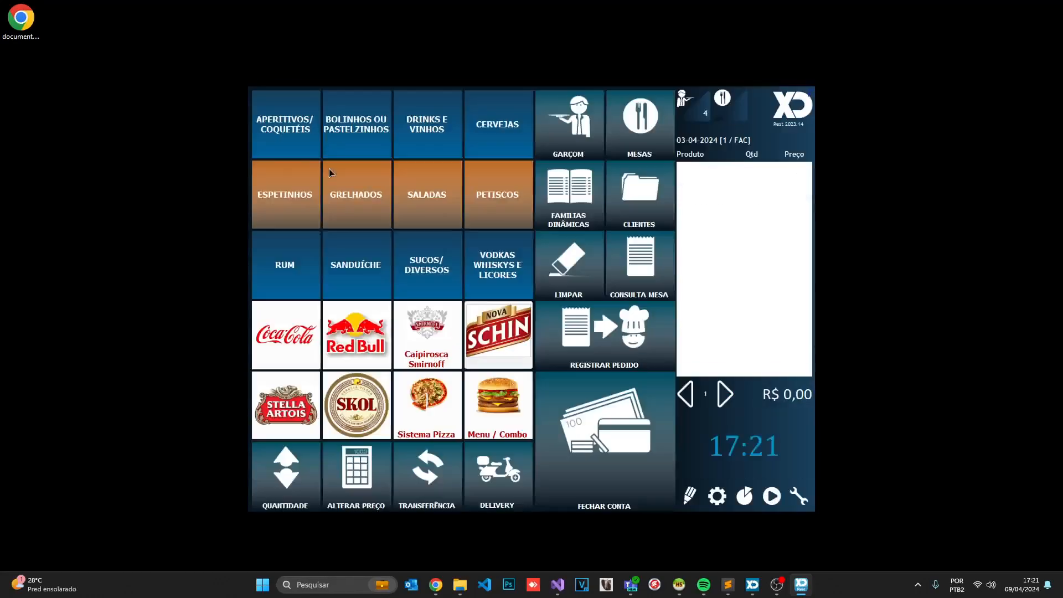
Attempt a cash payment of table 12's bill, hitting the missing destination register warning
click(639, 434)
click(535, 200)
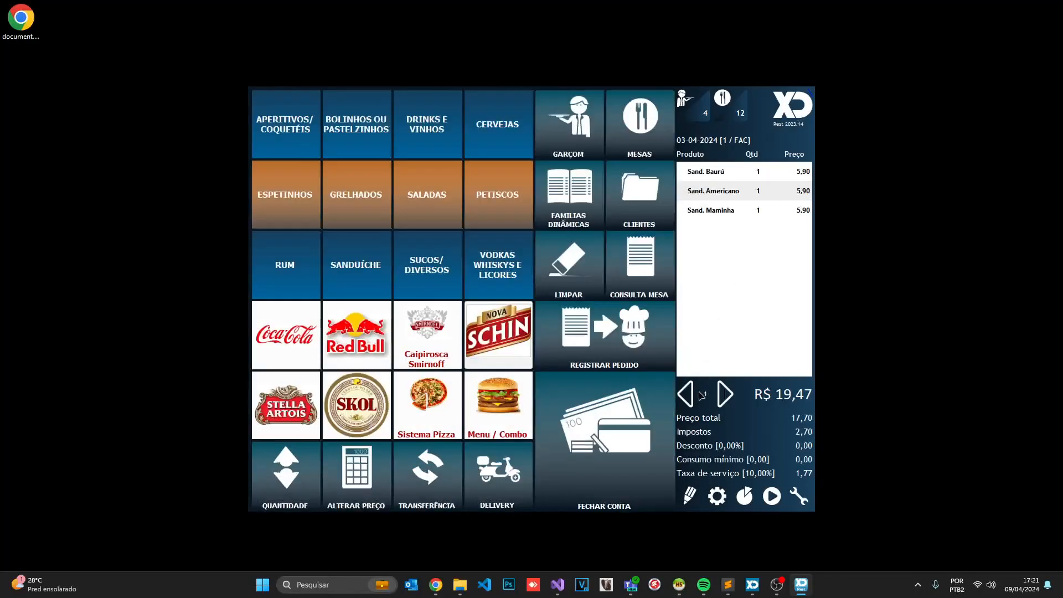
click(797, 108)
click(620, 437)
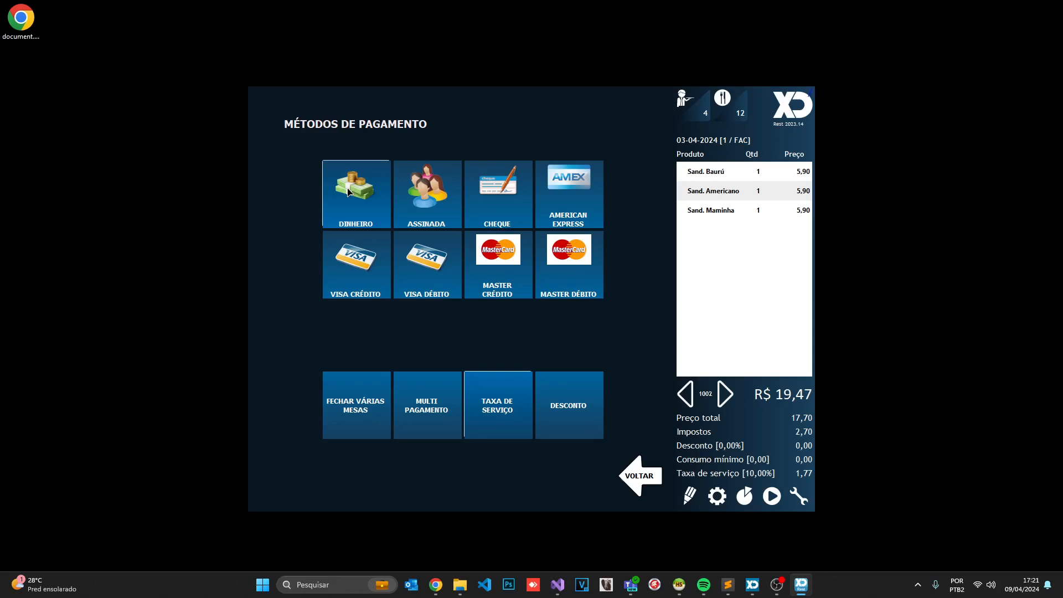
click(348, 192)
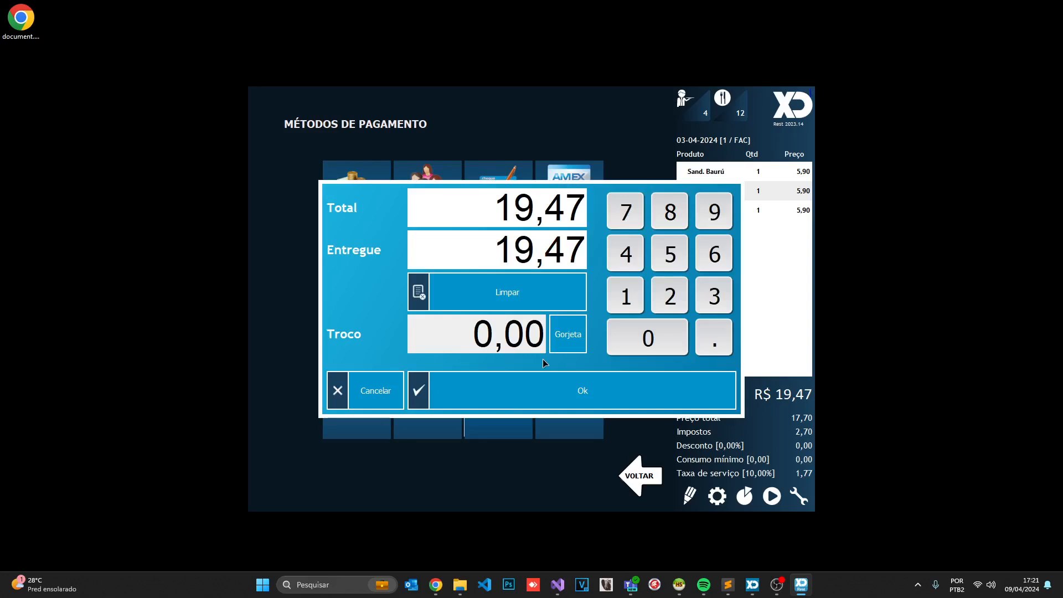
click(544, 386)
click(506, 413)
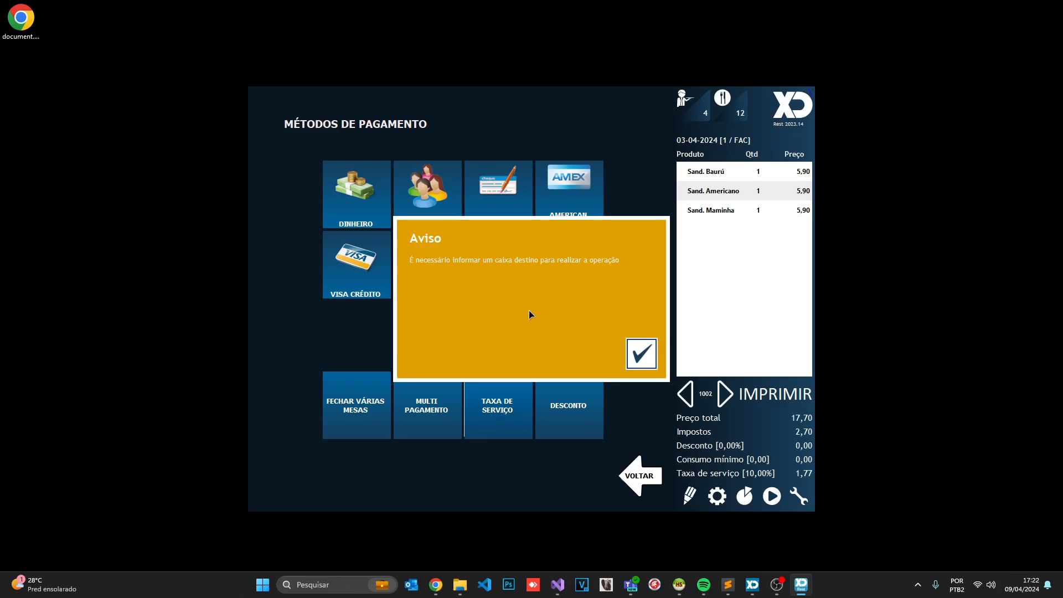
click(639, 353)
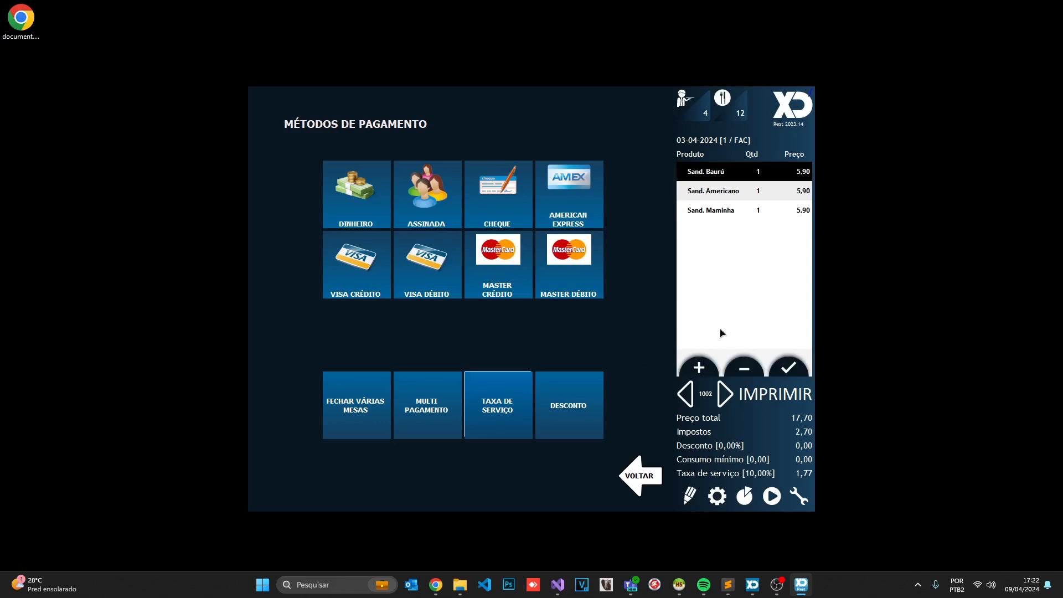
Choose CAIXA PRINCIPAL 2 as the destination register via the altercaixa command
text(altercaixa)
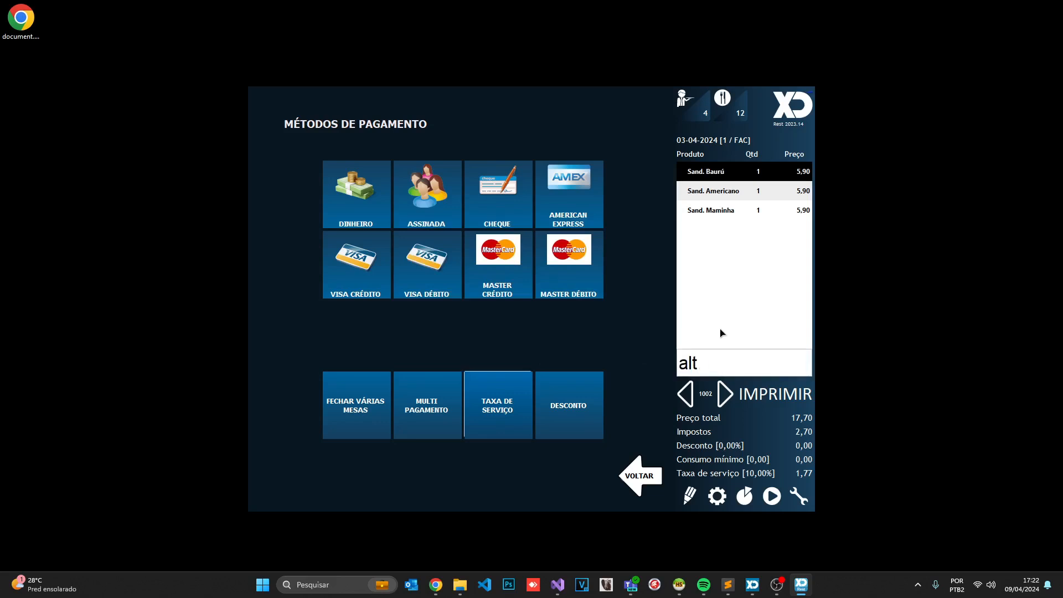
key(Return)
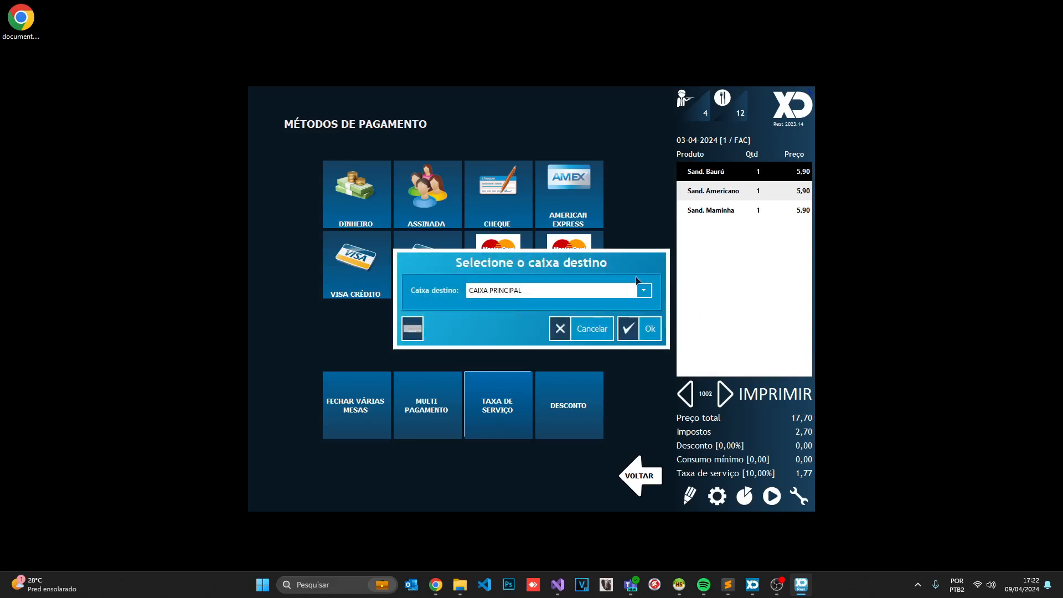
click(512, 290)
click(531, 325)
click(631, 331)
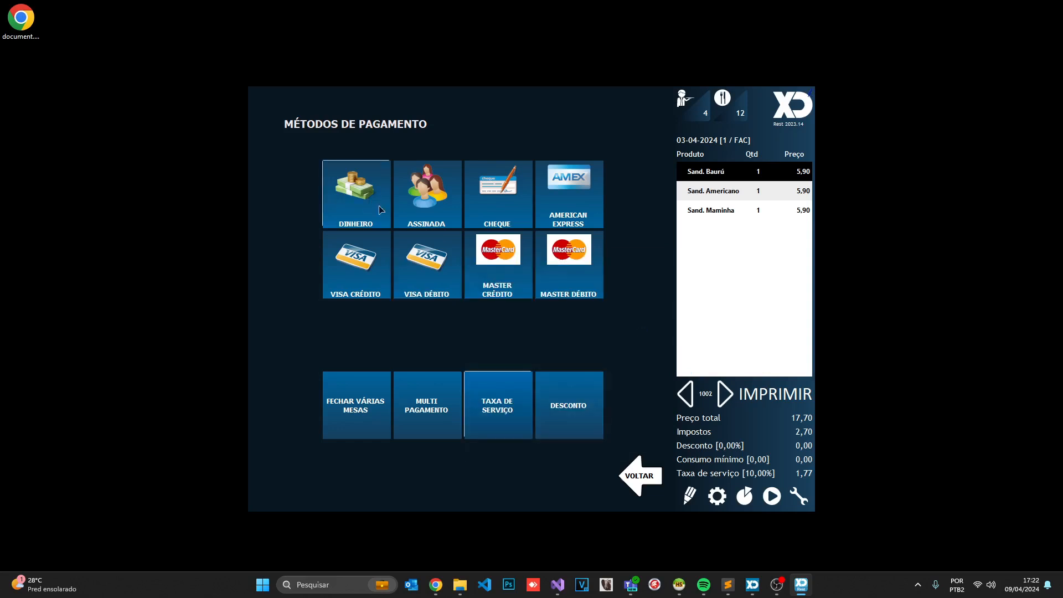
Pay the R$ 19,47 bill in cash, skipping the tax number and PDF save
click(376, 206)
click(571, 393)
click(508, 424)
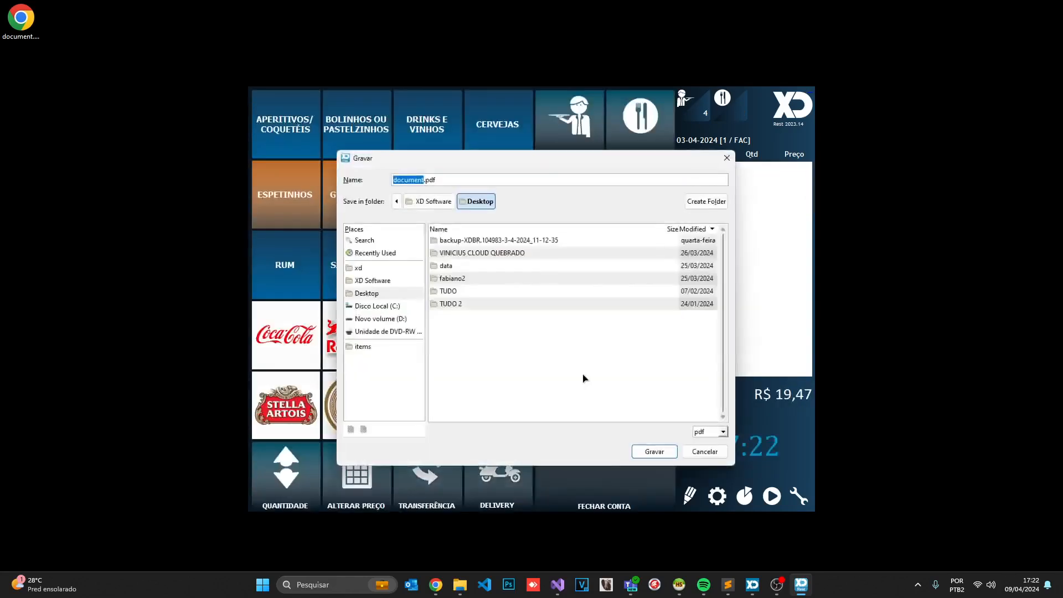
click(704, 451)
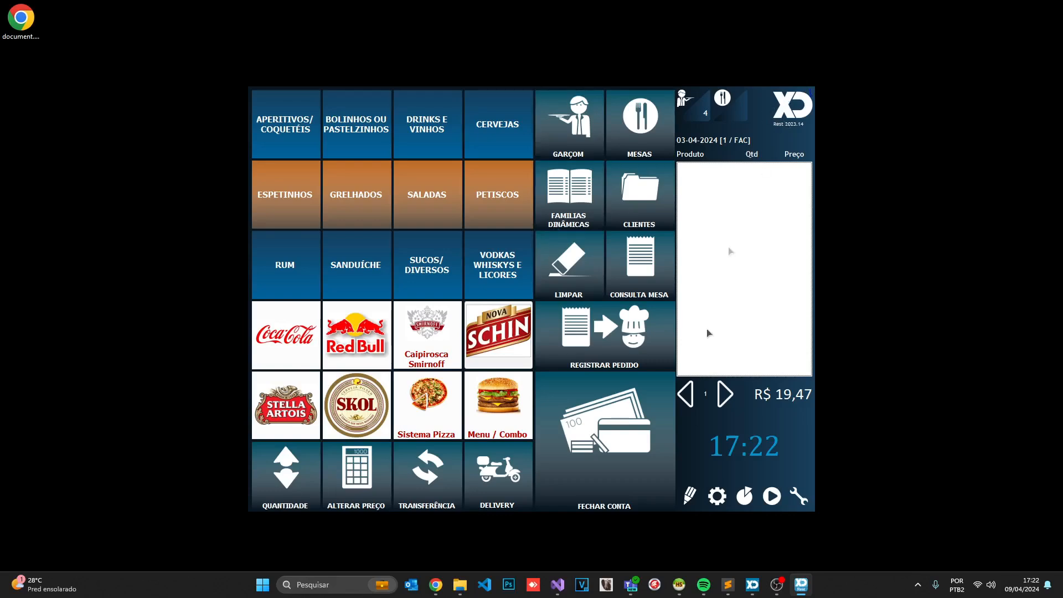
Add Sand. Maminha and Sand. Queijo to table 1's order
click(688, 392)
click(641, 353)
click(293, 113)
click(489, 185)
click(541, 185)
Close table 1's bill into CAIXA PRINCIPAL 2, paying 25,96 with Visa Debito, no PDF
click(635, 447)
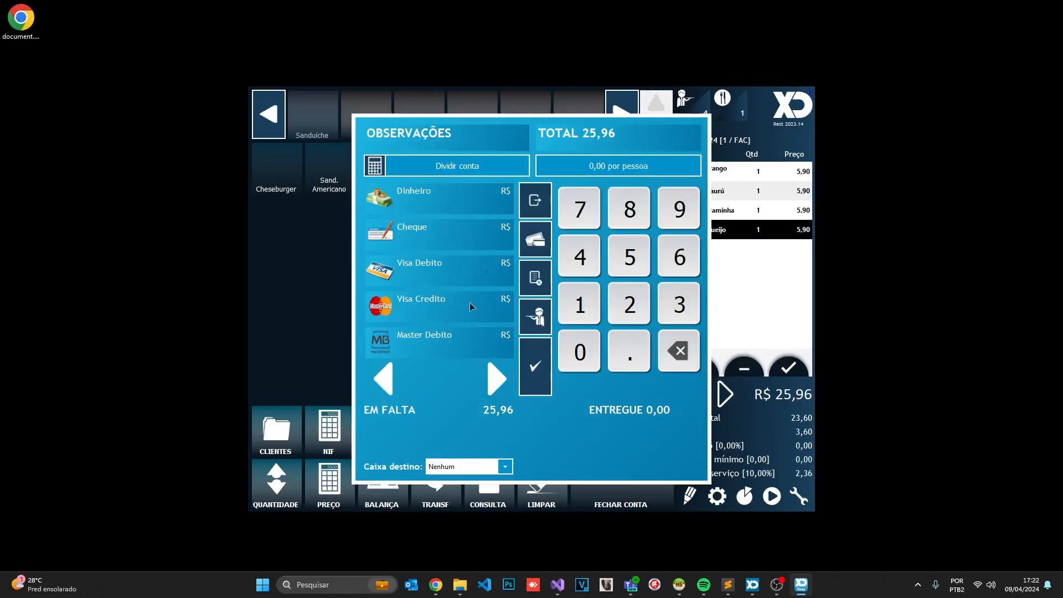
click(455, 472)
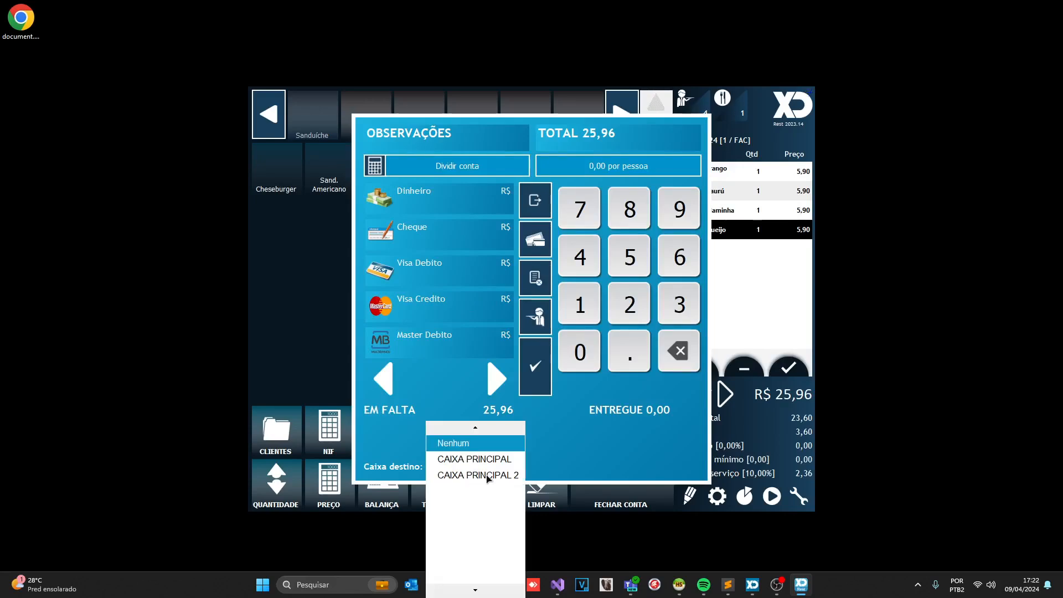
click(485, 476)
click(475, 275)
click(535, 366)
click(516, 416)
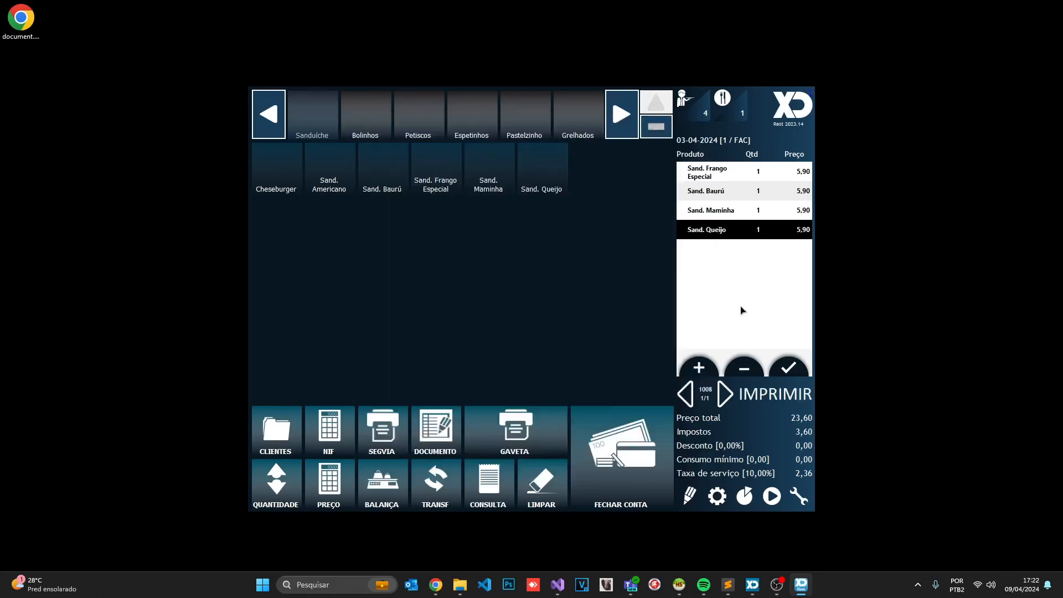
click(704, 452)
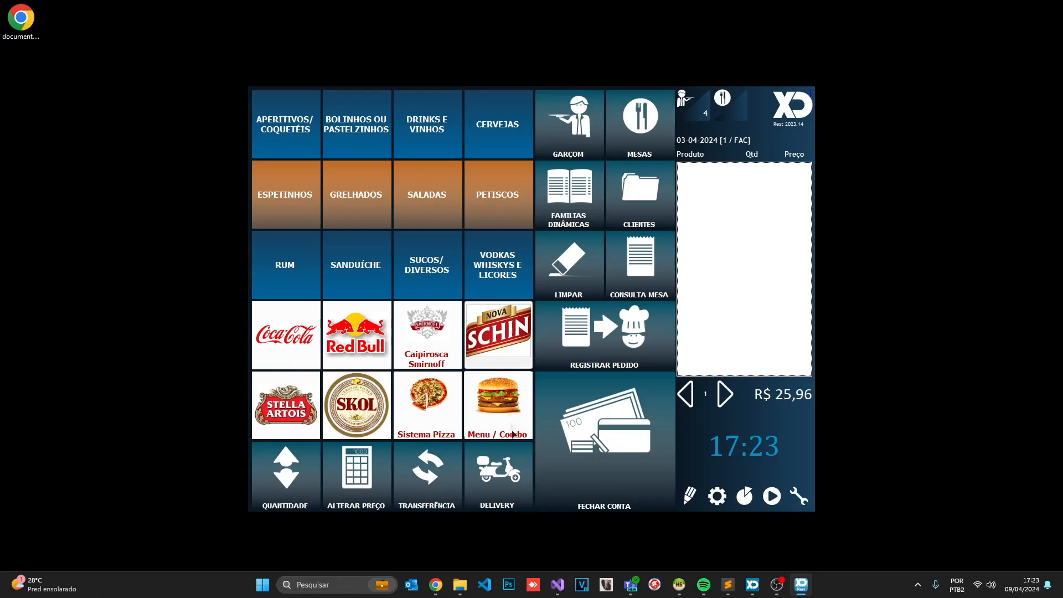
Start a new delivery order and select its customer
click(512, 458)
click(310, 321)
click(365, 159)
click(790, 501)
click(788, 496)
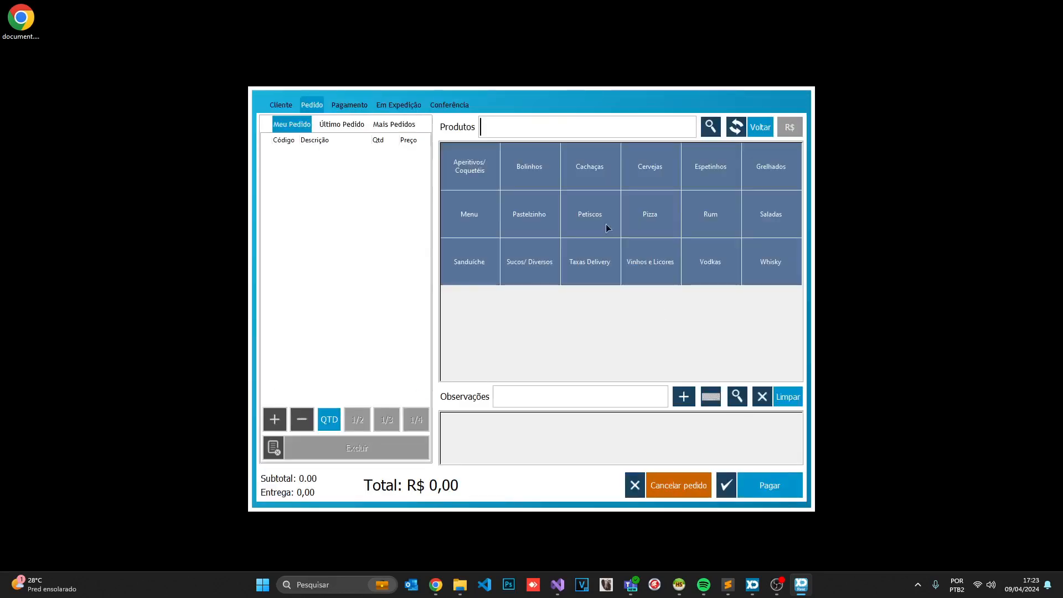
Add Carne de Sol, Coração Frango ao Vinho, Escondidinho, Linguiça Cordeiro and Linguiça Metro
click(603, 218)
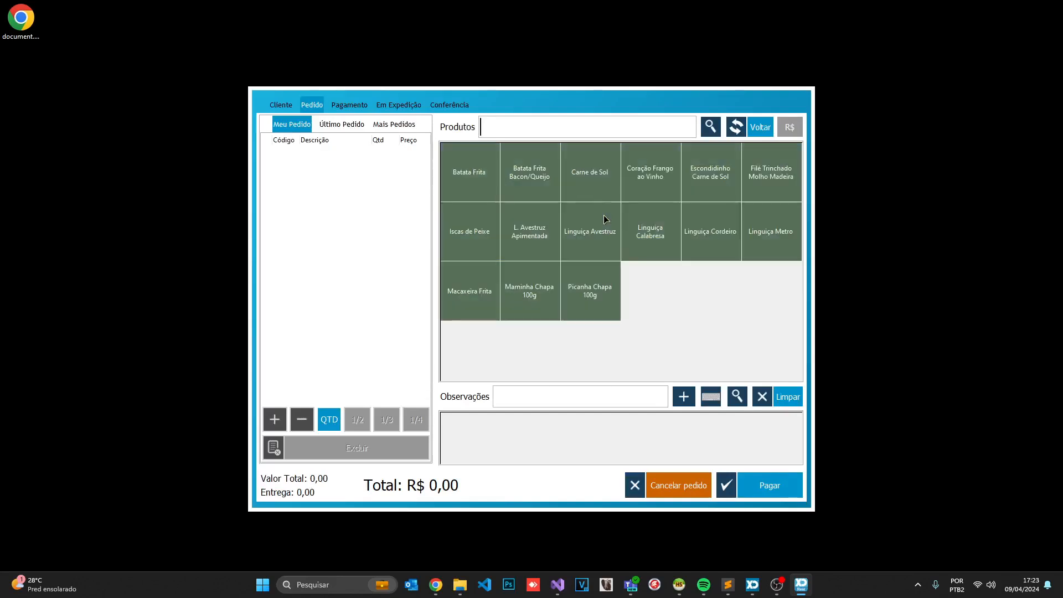
click(573, 177)
click(635, 175)
click(710, 182)
click(720, 235)
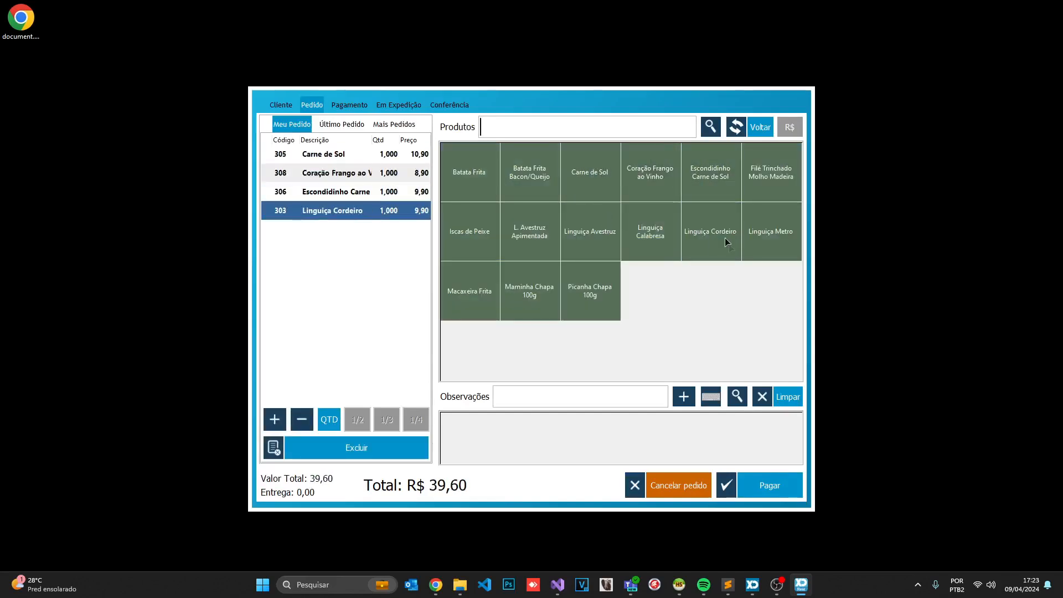
click(766, 235)
Pay the delivery order's 50,50 in cash, declining the review prompt
click(774, 486)
click(571, 233)
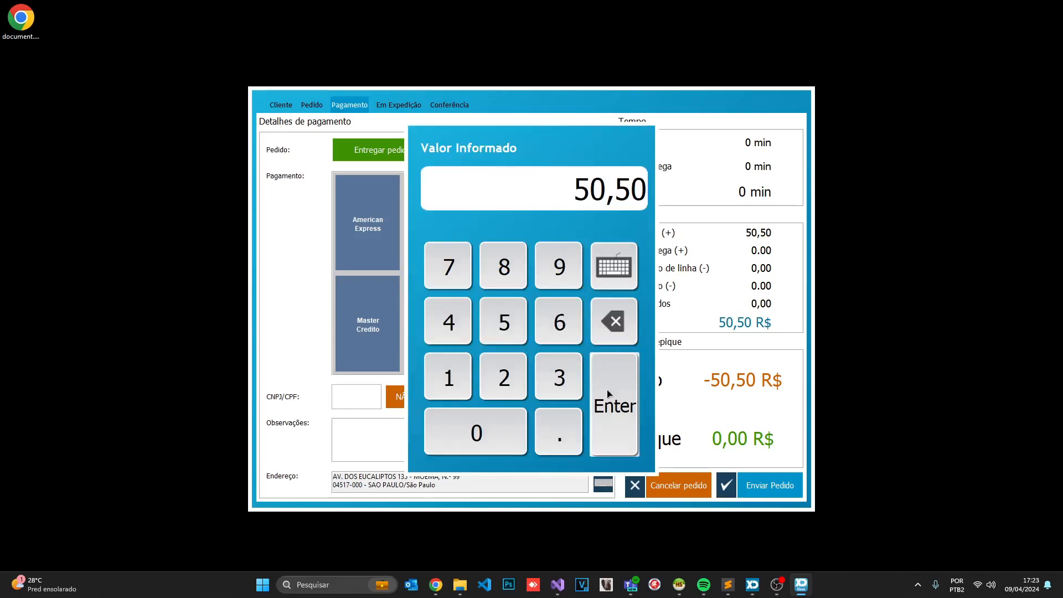
click(608, 393)
click(627, 364)
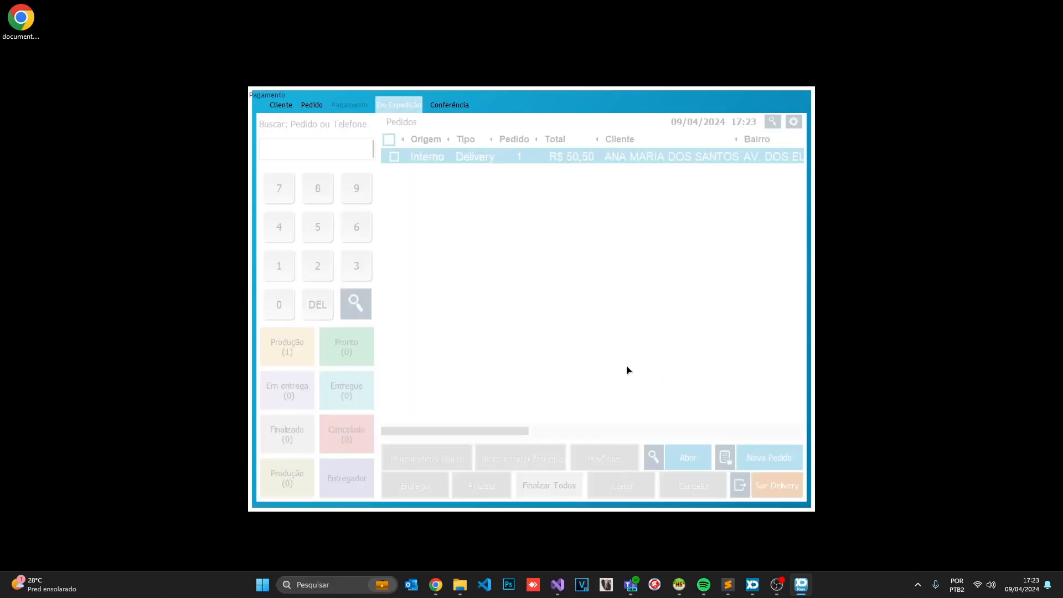
Dispatch delivery order 1 with the Motoboy courier and filter to Em entrega orders
click(302, 347)
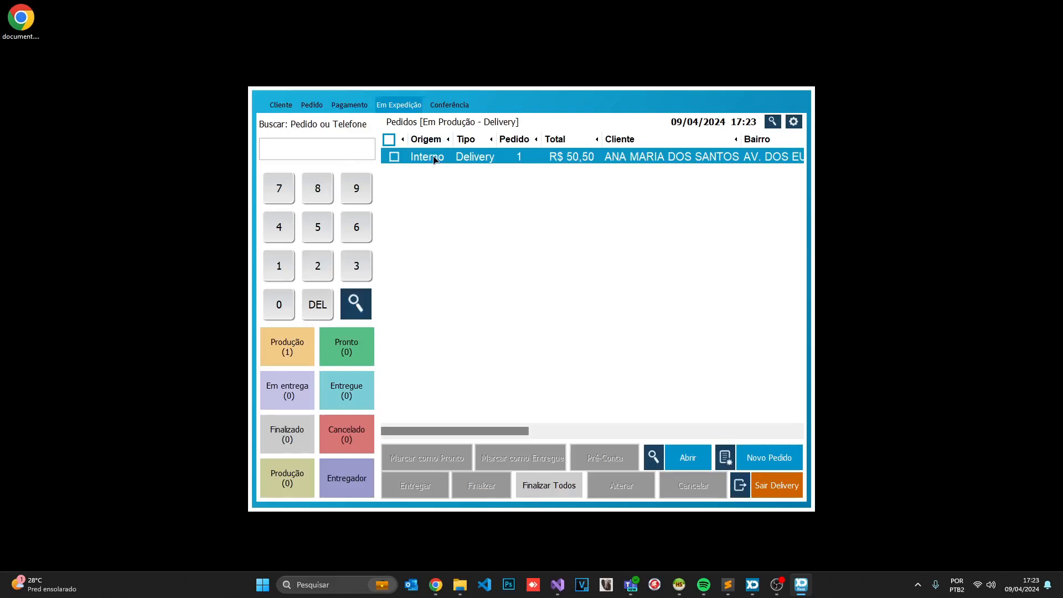
click(394, 158)
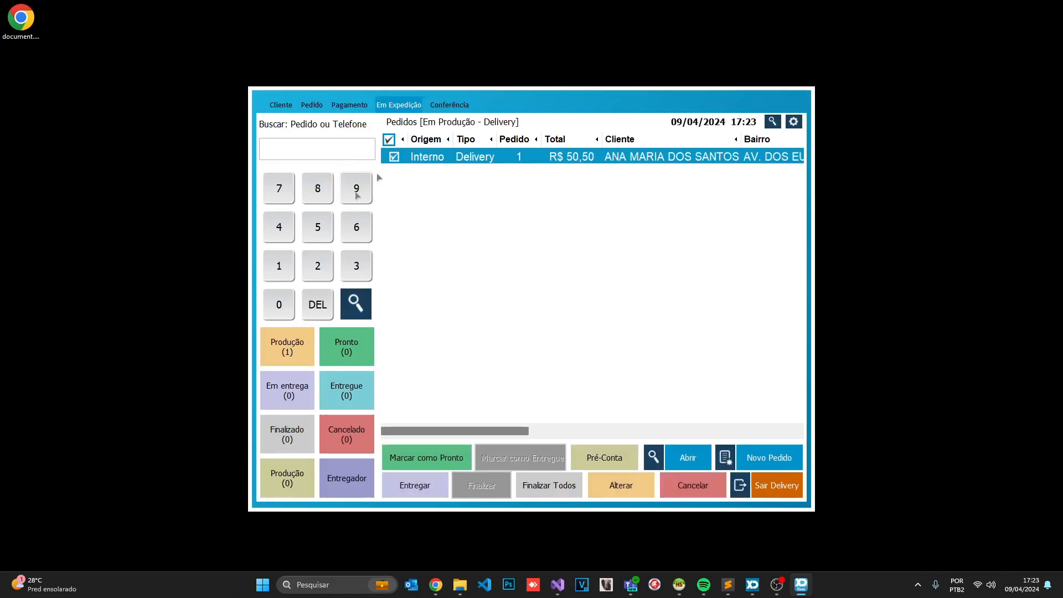
click(418, 487)
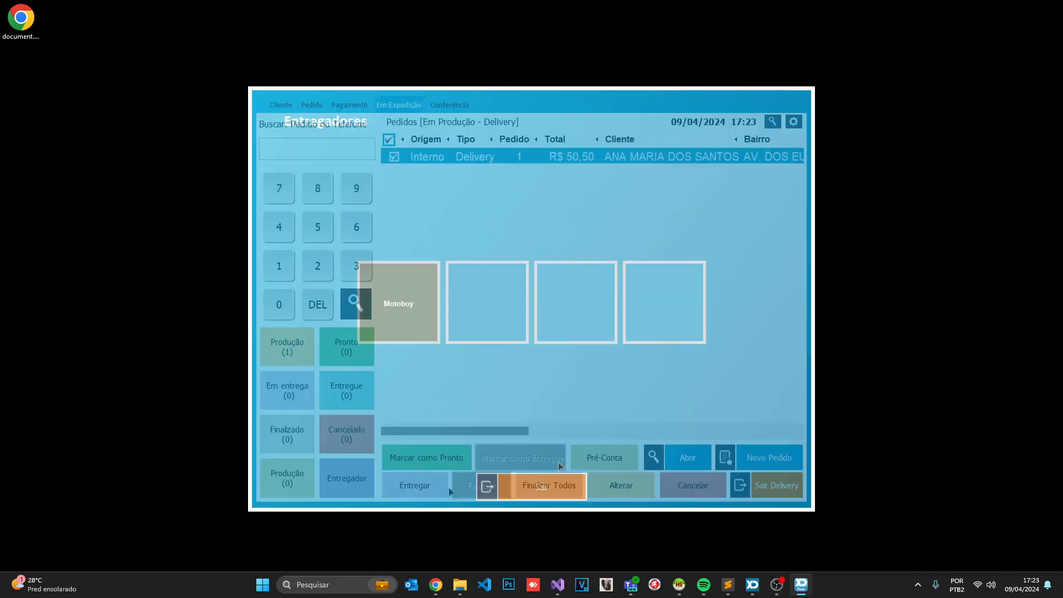
click(410, 310)
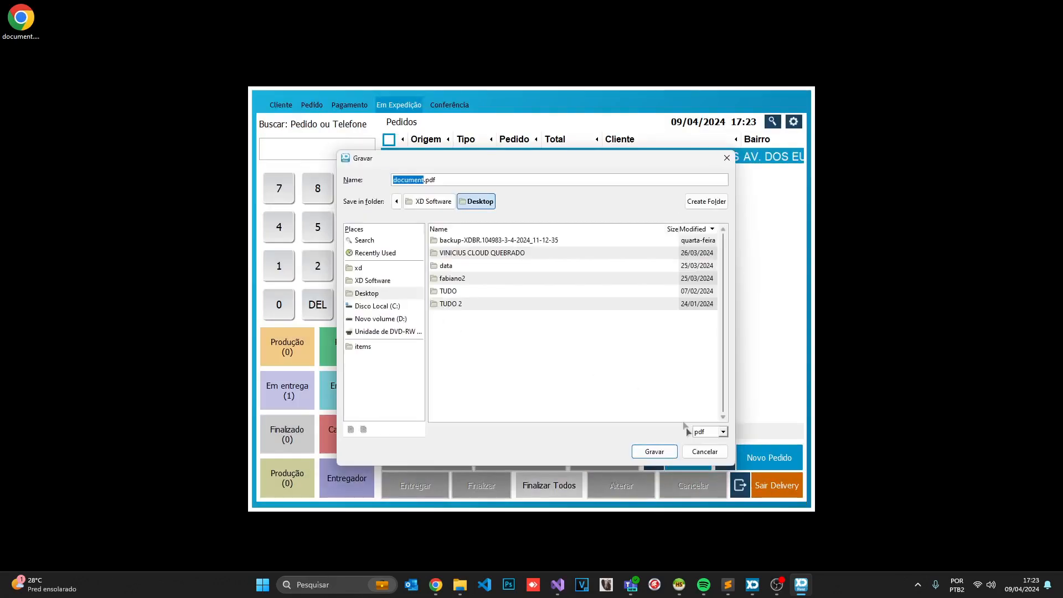
click(701, 451)
click(643, 355)
click(294, 385)
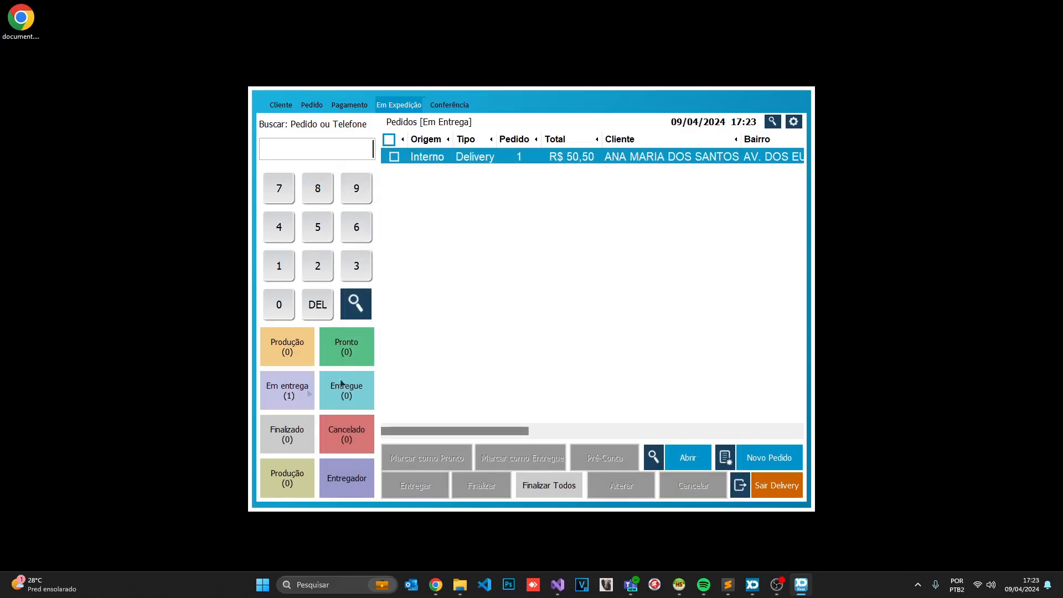
Finalize delivery order 1's R$ 50,50 cash payment into CAIXA PRINCIPAL 2
click(395, 158)
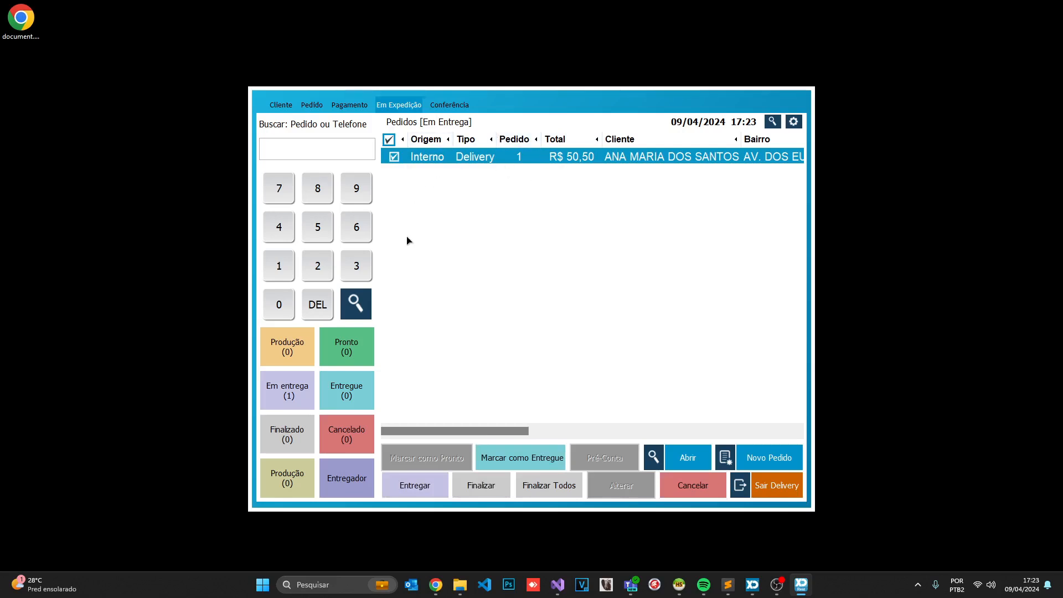
click(468, 482)
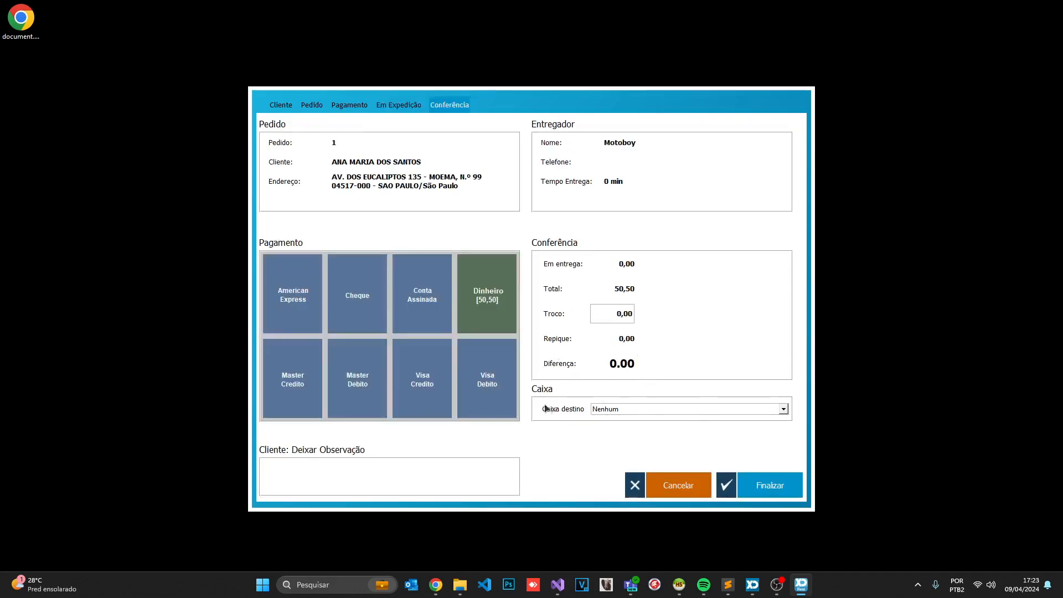
click(695, 413)
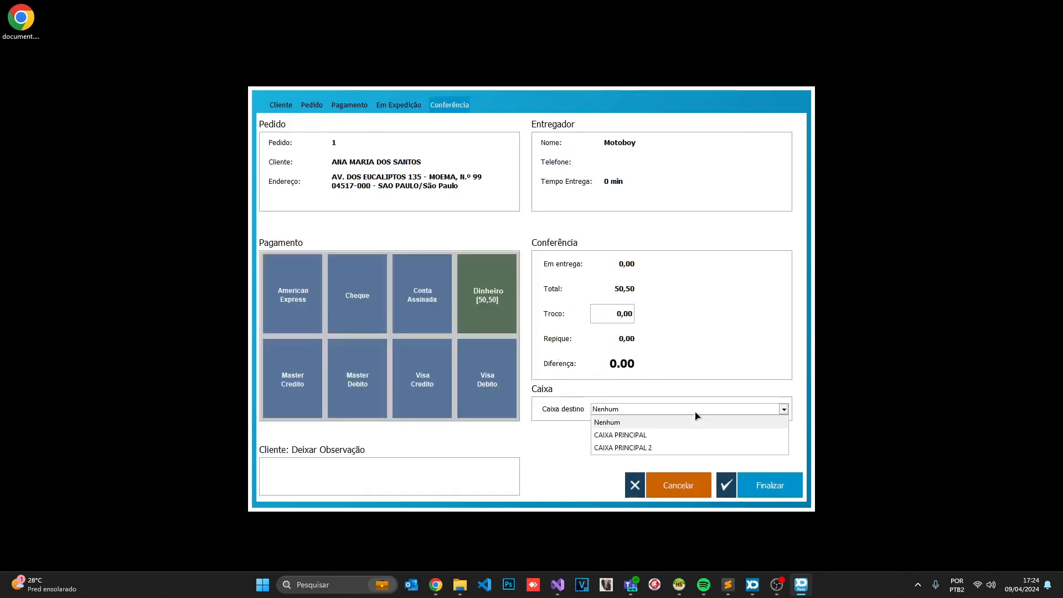
click(640, 447)
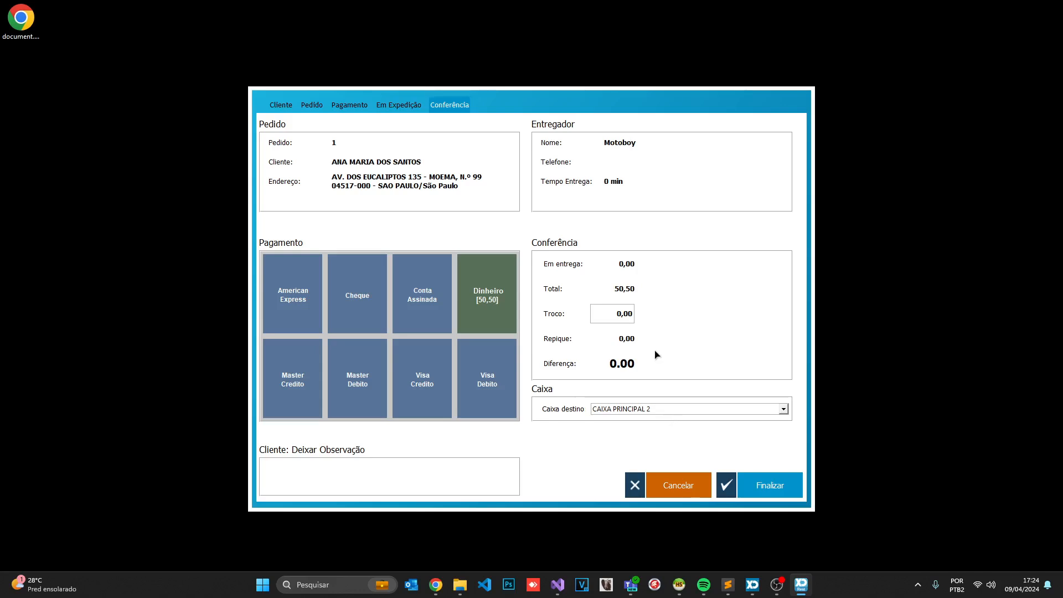
click(756, 484)
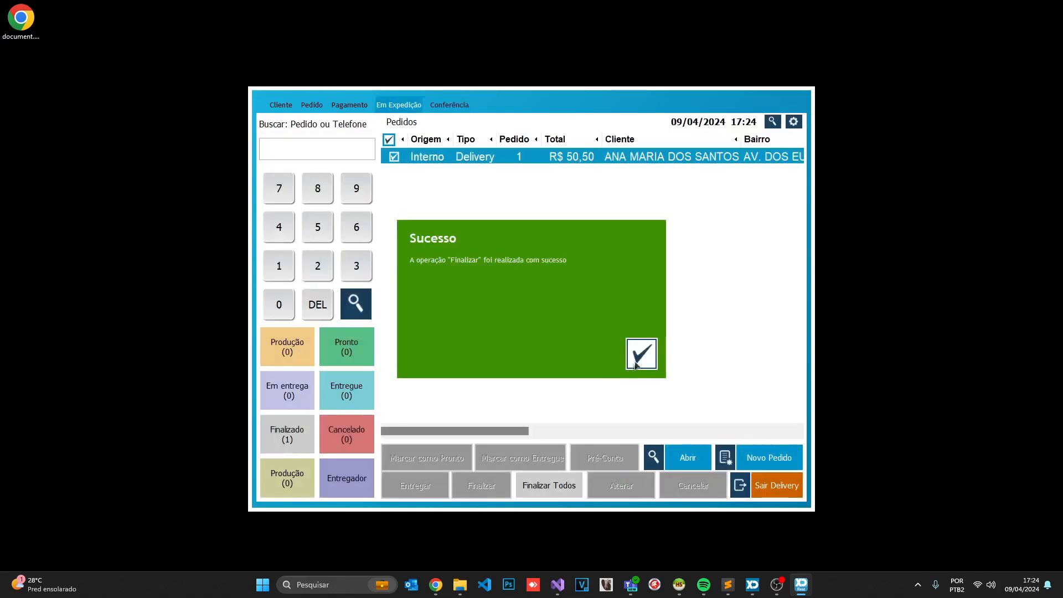
click(639, 359)
Review the finalized orders, then exit delivery to the settings menu
click(278, 447)
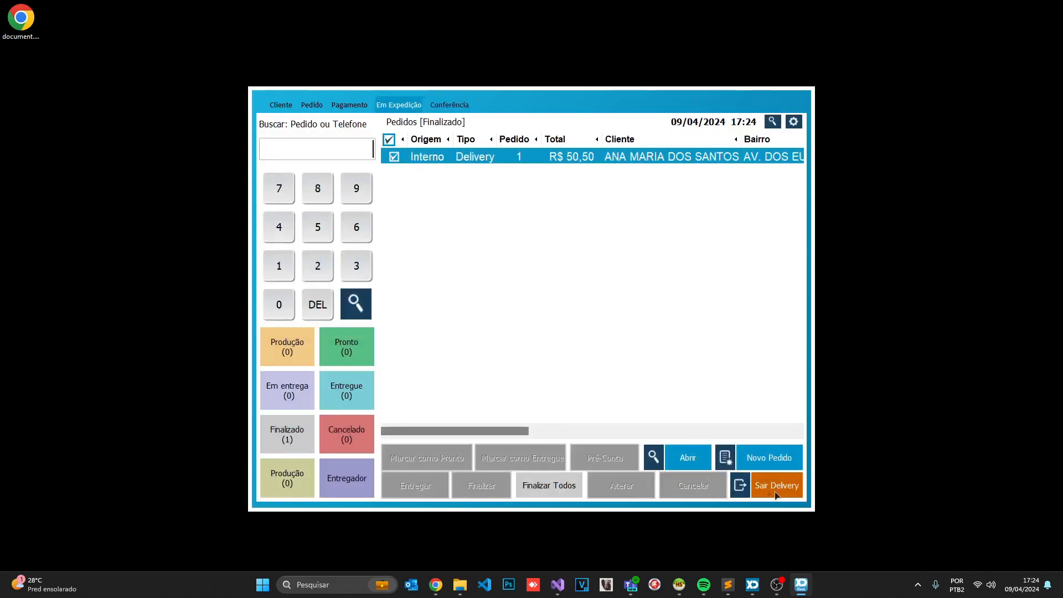
click(777, 485)
click(719, 492)
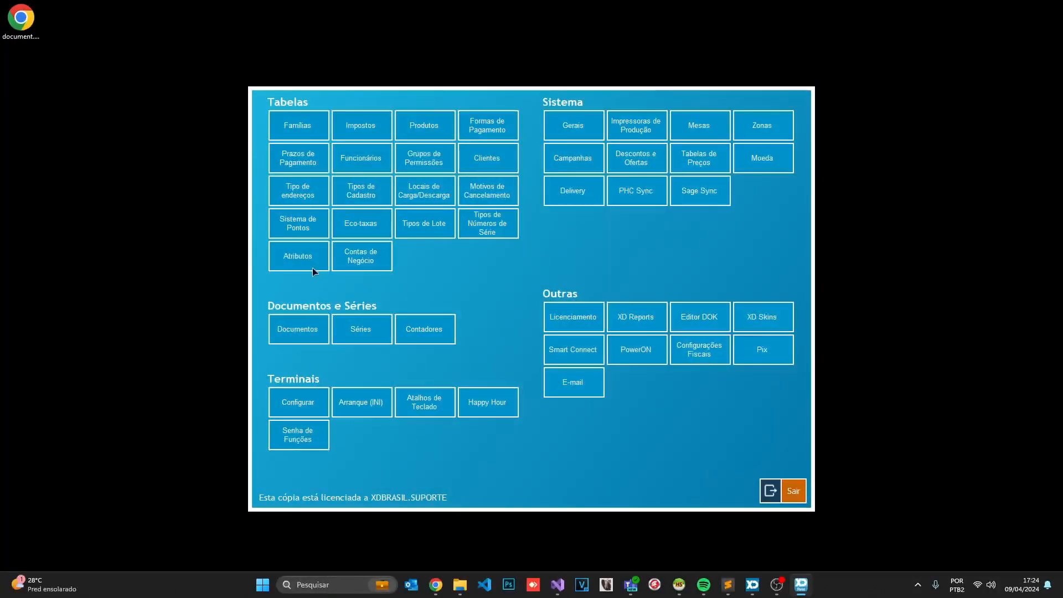
Check in Contas de Negócio that CAIXA PRINCIPAL 2 holds 250,80
click(355, 258)
click(577, 251)
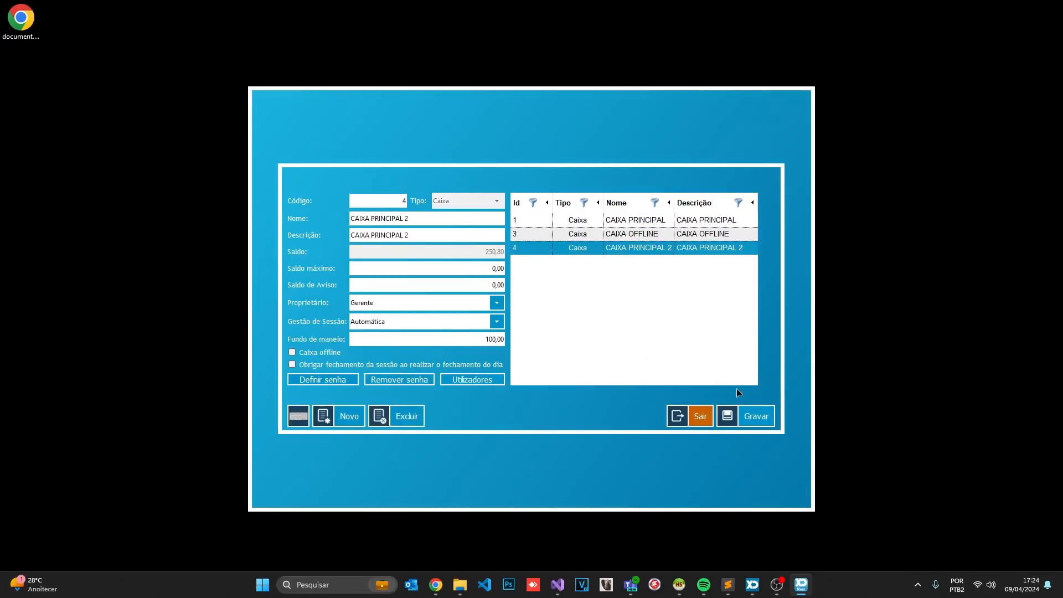
click(699, 416)
click(793, 491)
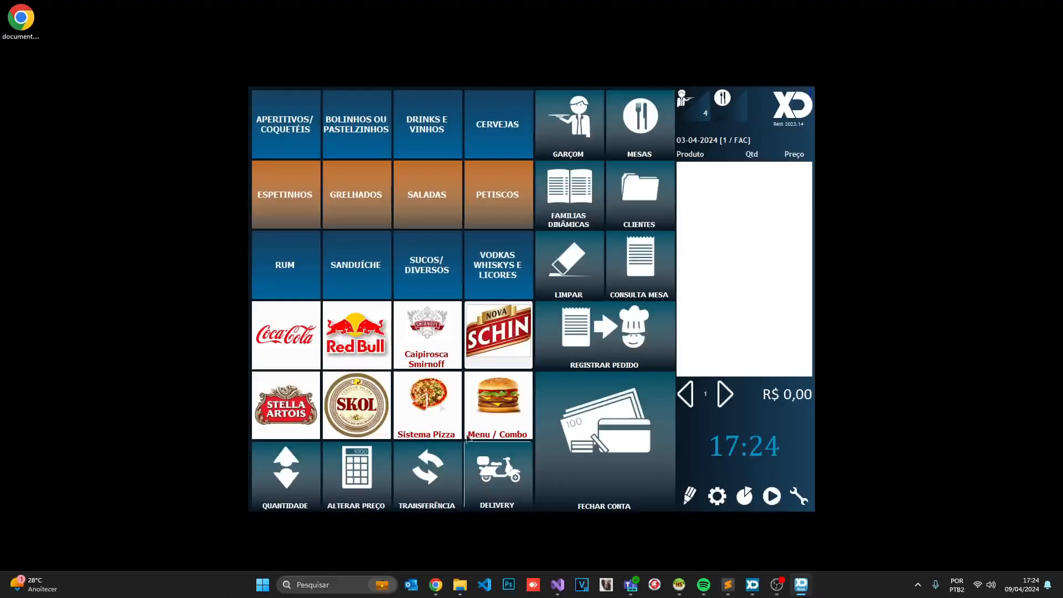
Enter Delivery and view the dispatch list filtered to orders out for delivery
click(482, 472)
click(297, 321)
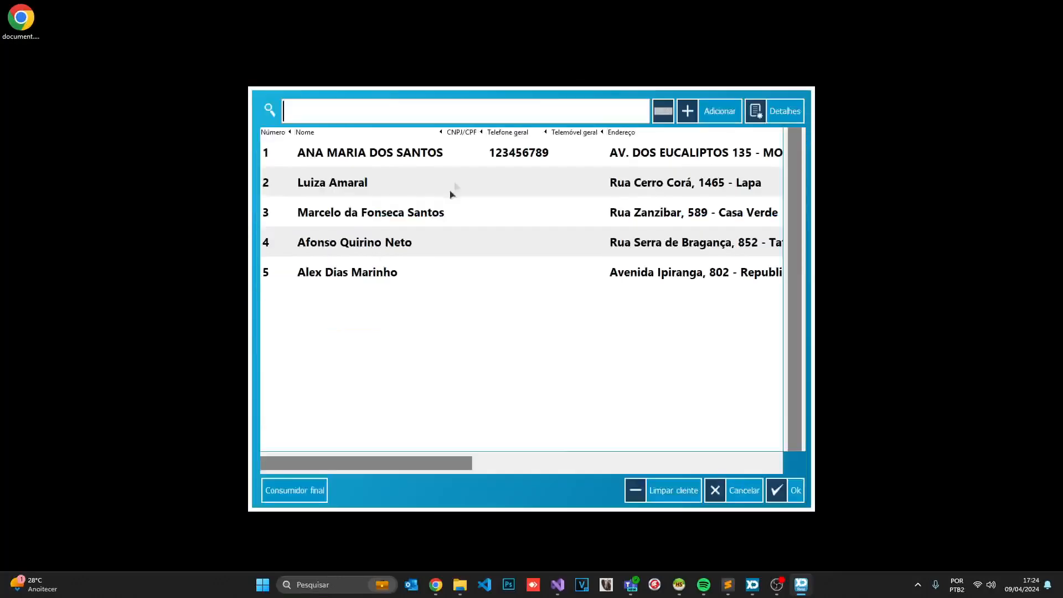
click(744, 489)
click(397, 106)
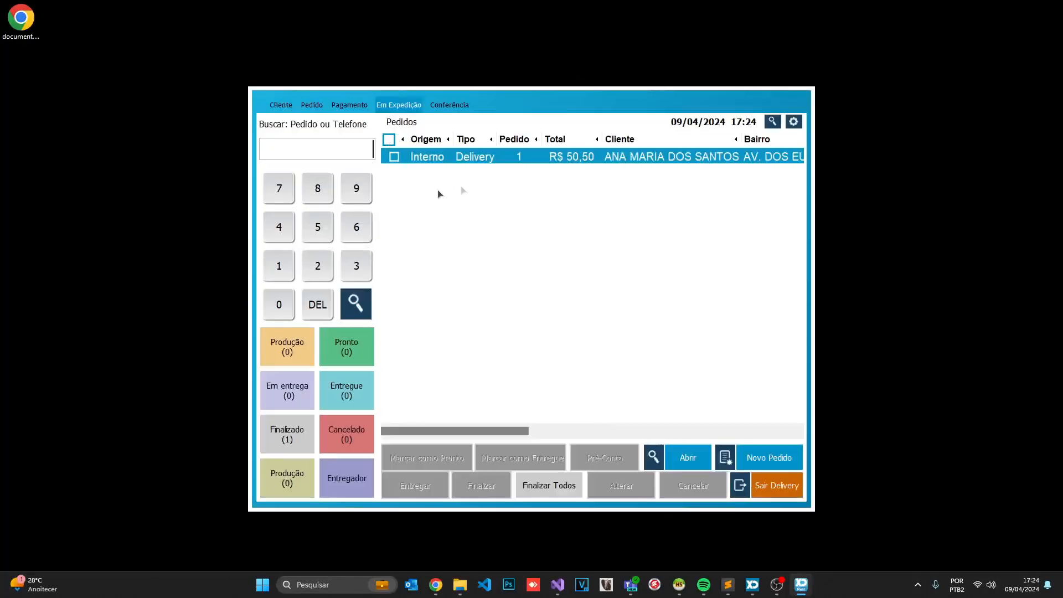
click(280, 381)
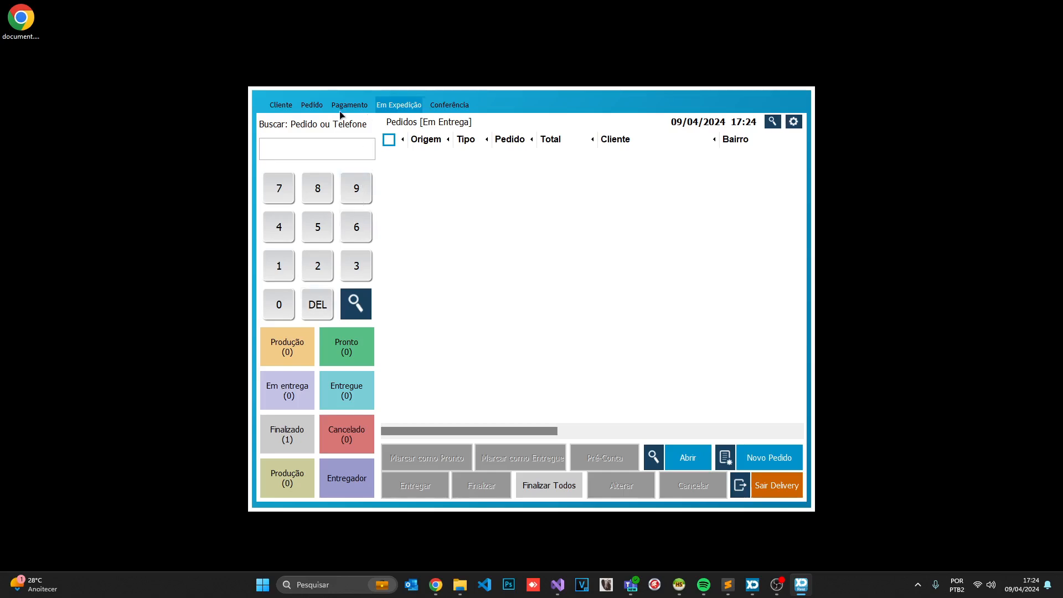
Start a new delivery order for the first customer in the list
click(292, 104)
click(529, 359)
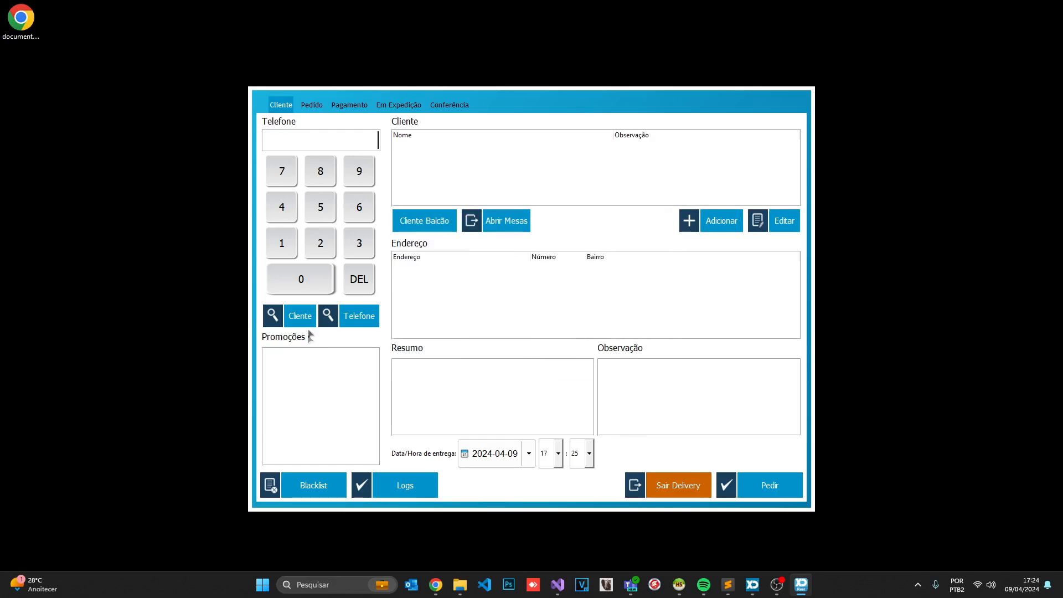
click(305, 320)
click(423, 156)
click(777, 487)
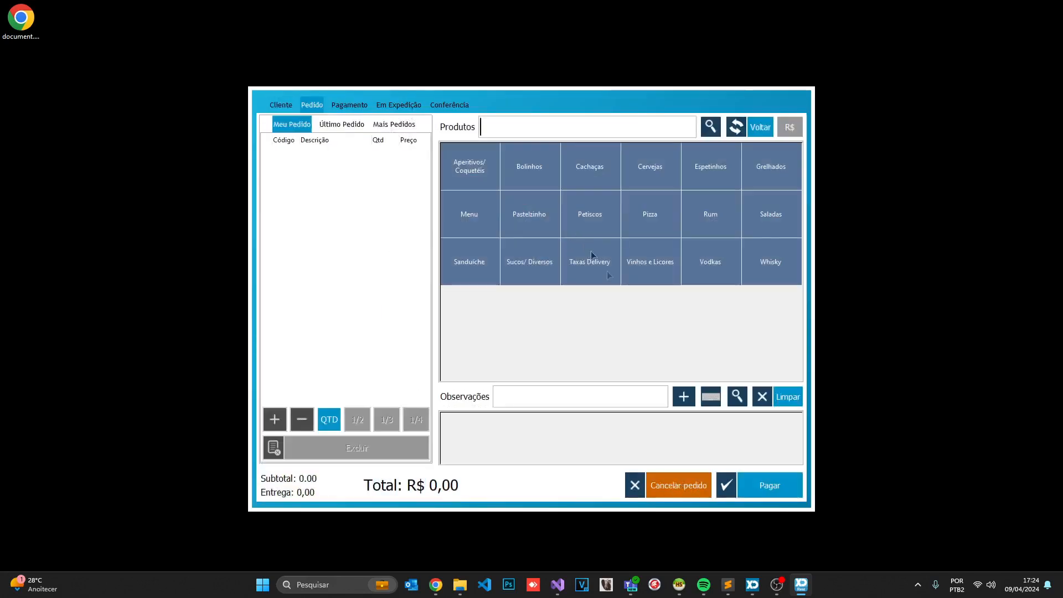
Order Pitú and Pitú + Caldinho, pay R$ 6,80 in cash, and send it without a pre-bill
click(605, 175)
click(605, 176)
click(671, 200)
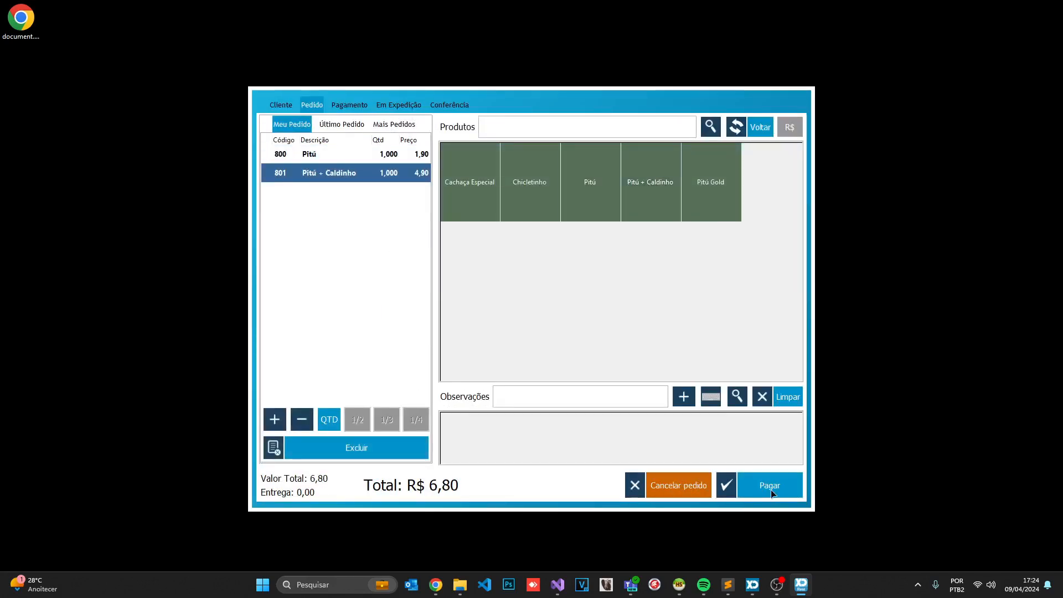
click(752, 485)
click(600, 230)
click(631, 398)
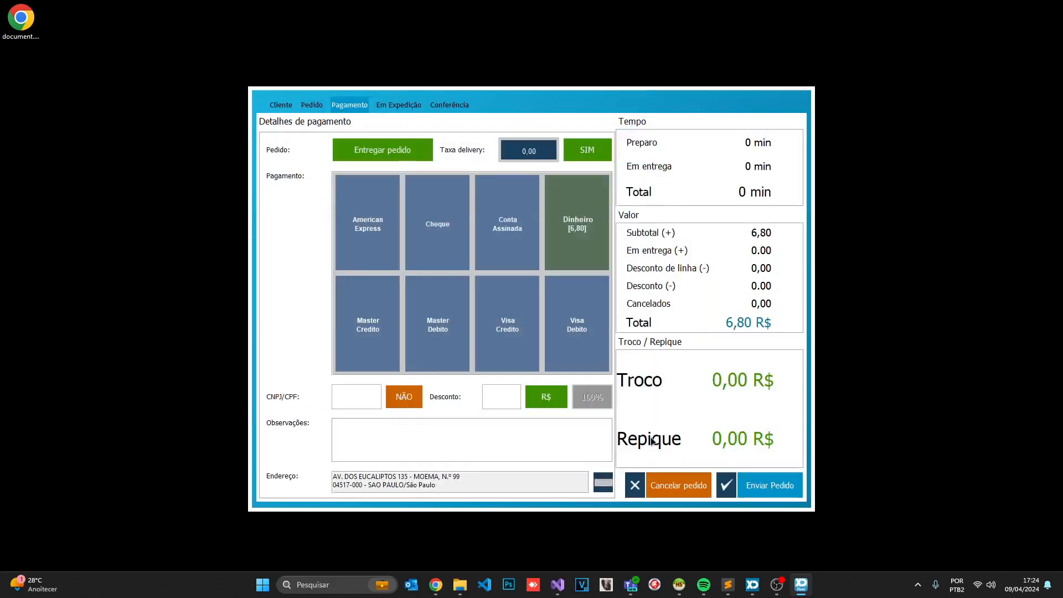
click(630, 364)
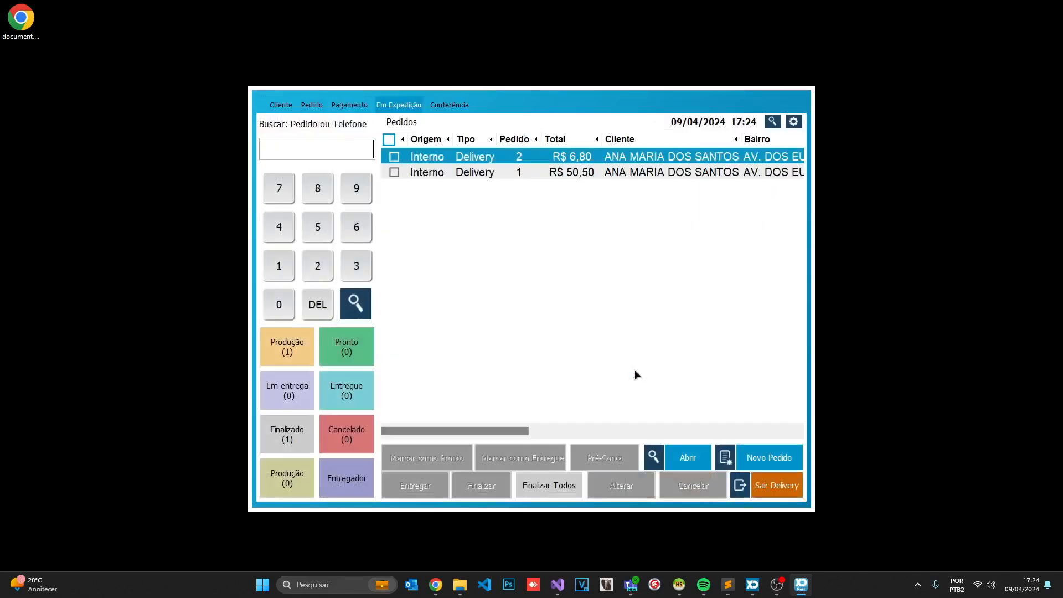
Start another order for the first customer with Camarão, two Carangueijo, Carne and Misto pastelzinhos
click(747, 457)
click(520, 361)
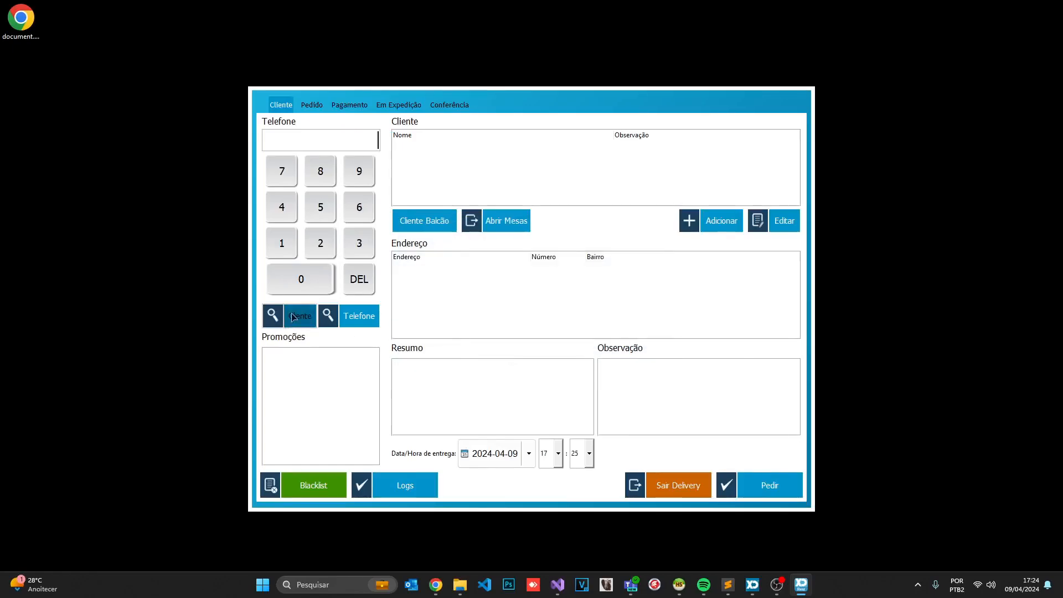
click(799, 495)
click(770, 485)
click(520, 215)
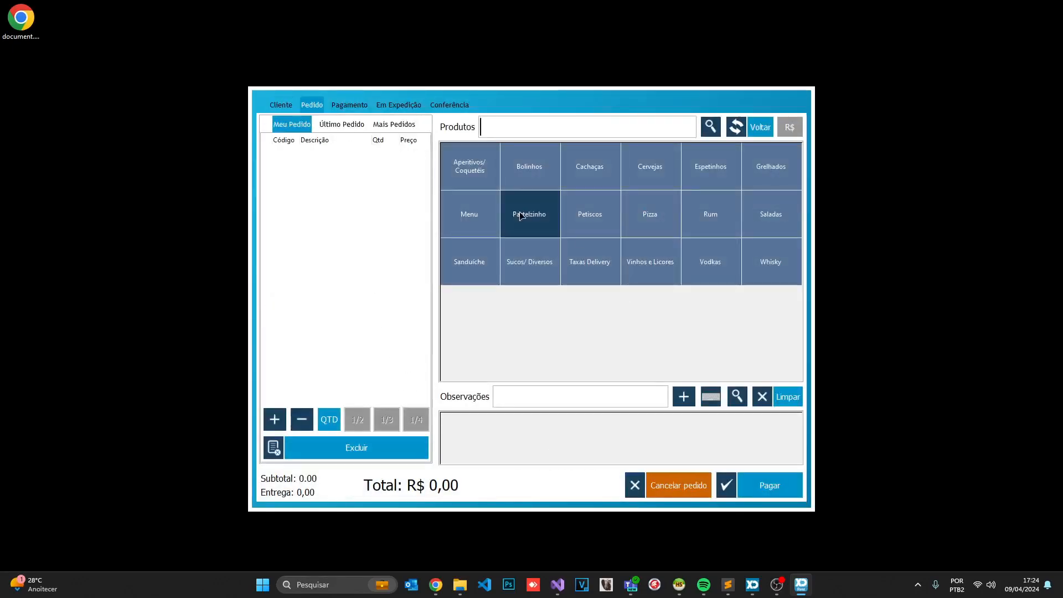
click(470, 194)
click(518, 192)
click(521, 192)
click(589, 194)
click(709, 200)
Pay the R$ 36,30 order on Master Credito and send it to production without a pre-bill
click(769, 485)
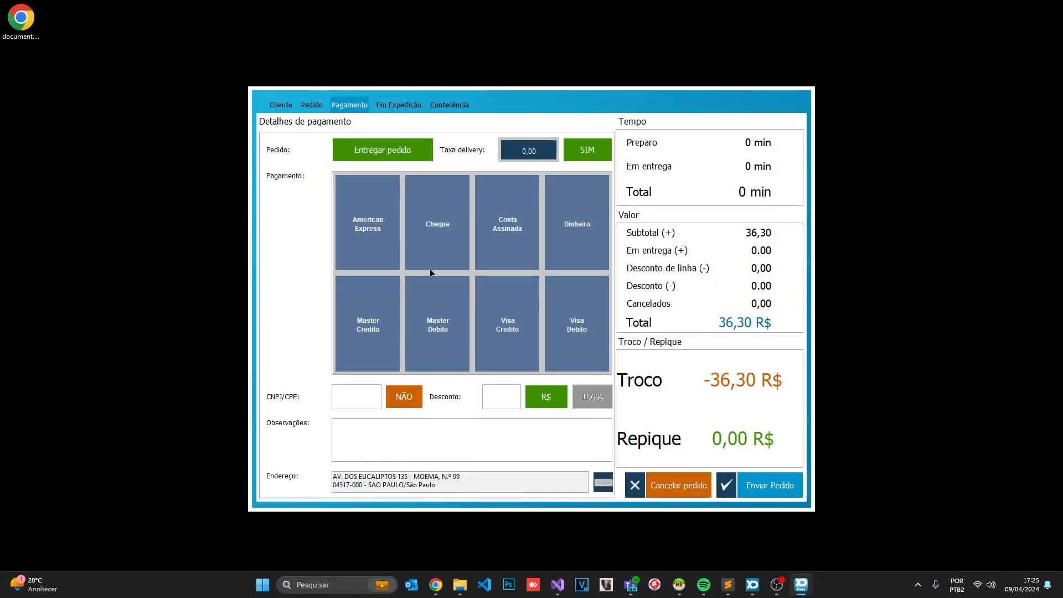
click(358, 306)
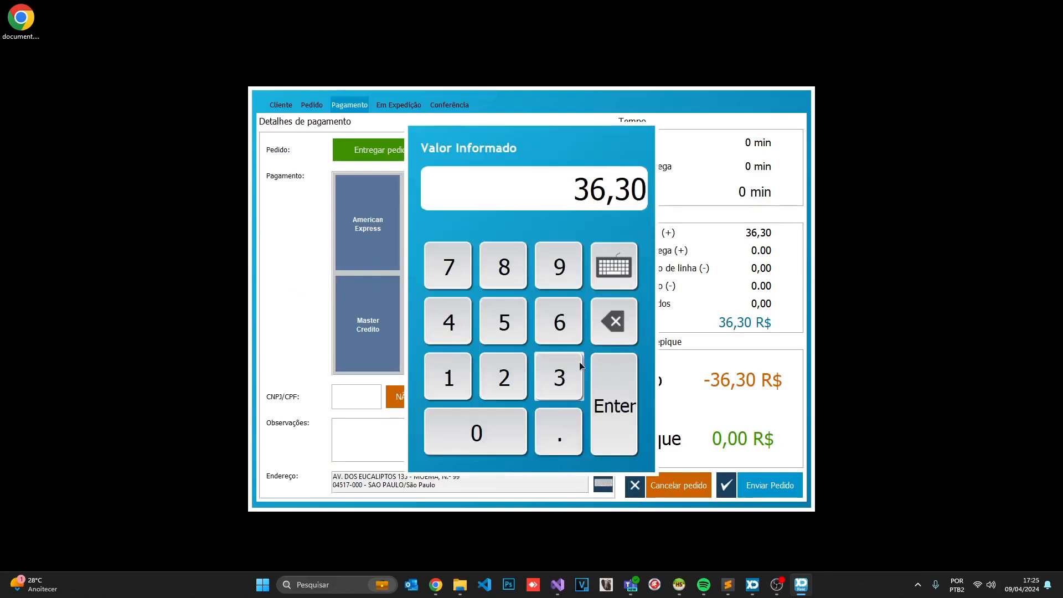
click(613, 395)
click(730, 480)
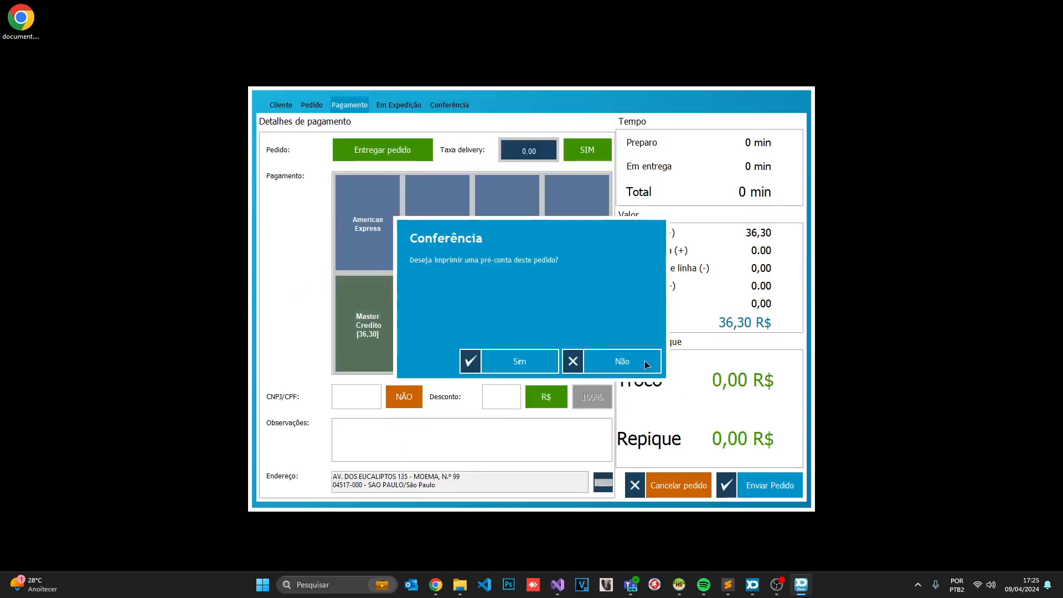
click(644, 361)
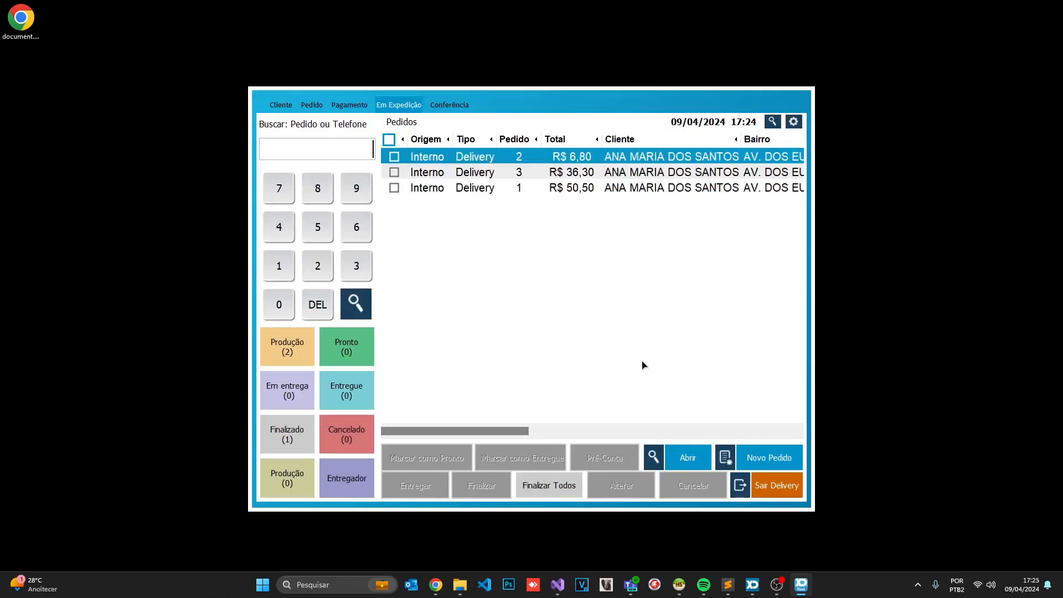
click(395, 172)
Dispatch orders 2 and 3 with the Motoboy courier
click(394, 156)
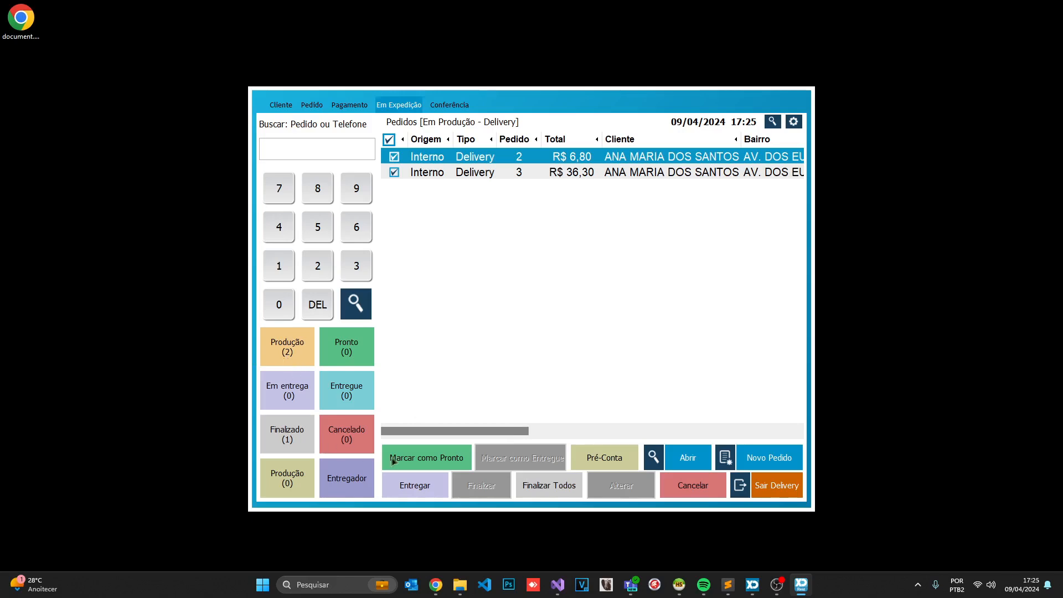
click(409, 484)
click(417, 330)
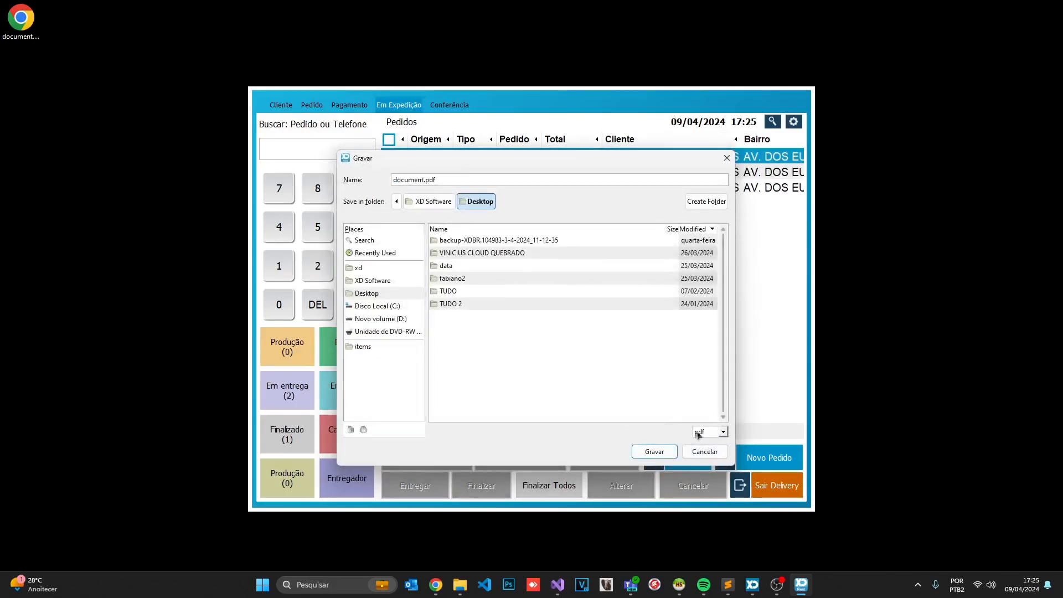
click(654, 452)
click(641, 353)
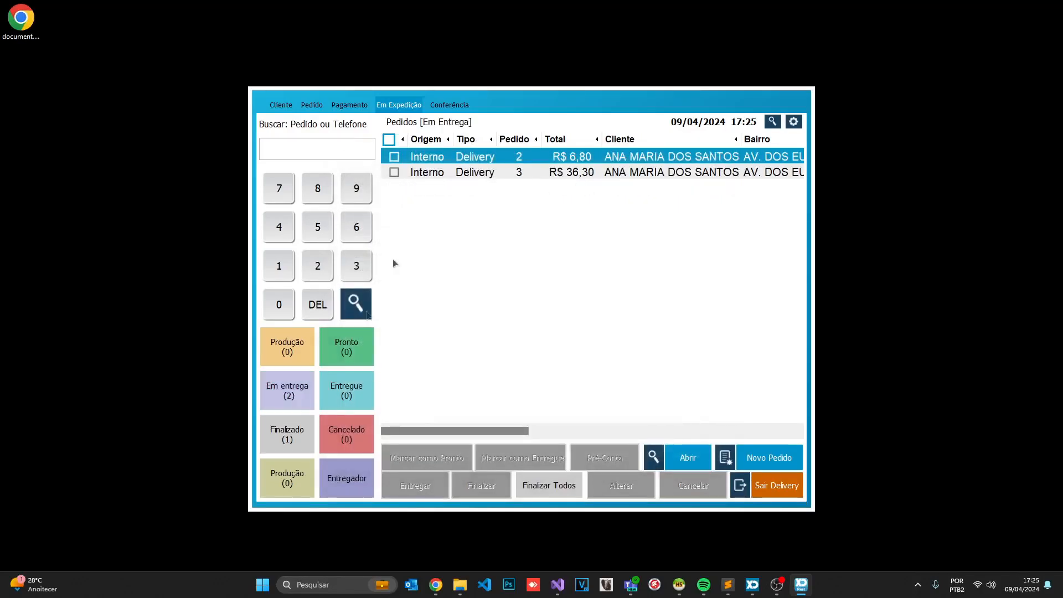
Finalize all paid orders 2 and 3 into CAIXA PRINCIPAL 2 and check the finalized list
click(394, 173)
click(394, 157)
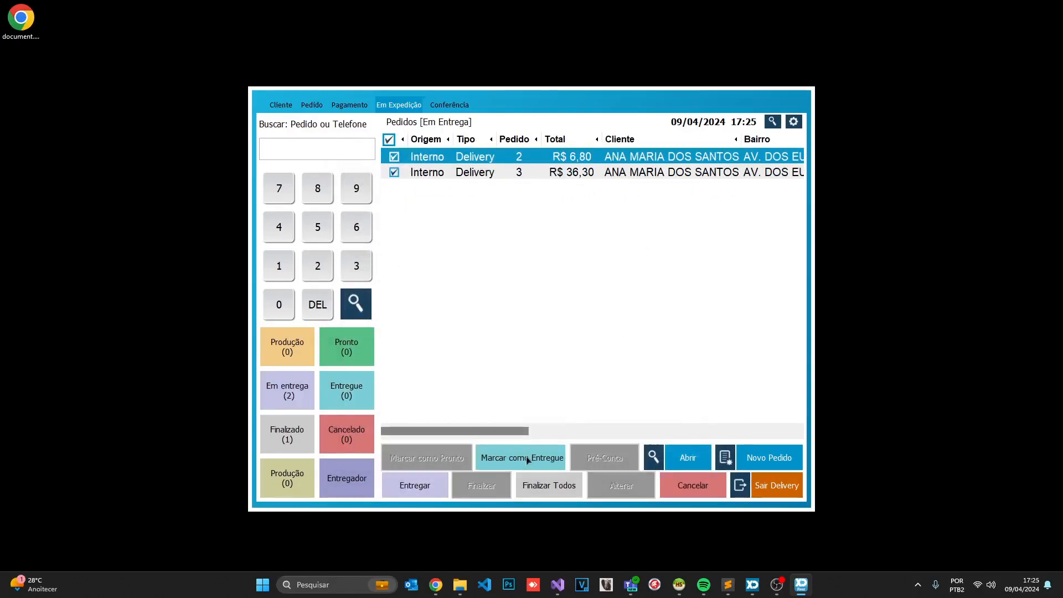
click(550, 495)
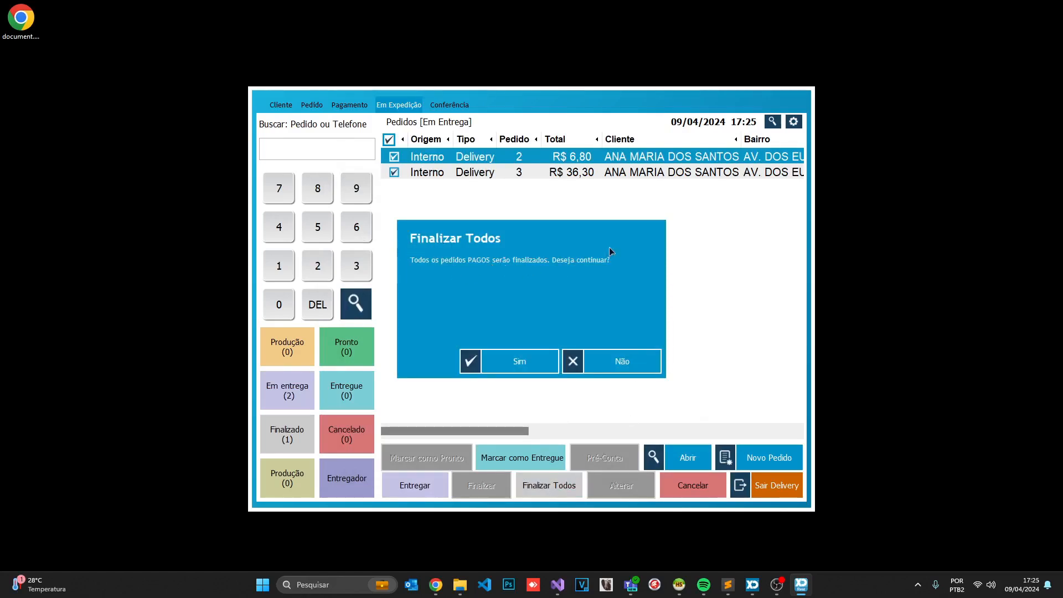
click(496, 361)
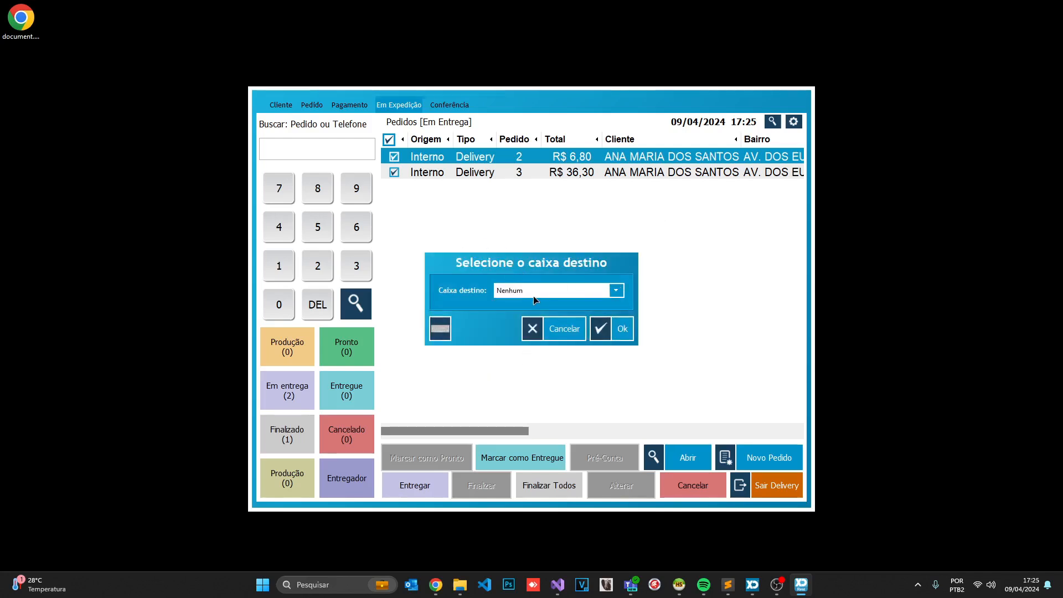
click(534, 297)
click(534, 338)
click(618, 337)
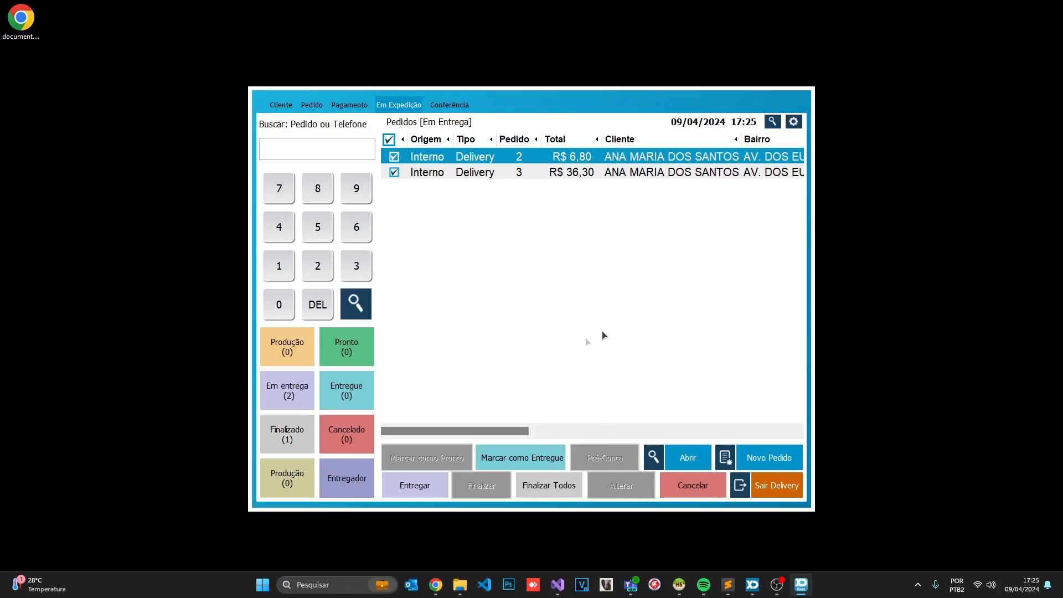
click(306, 432)
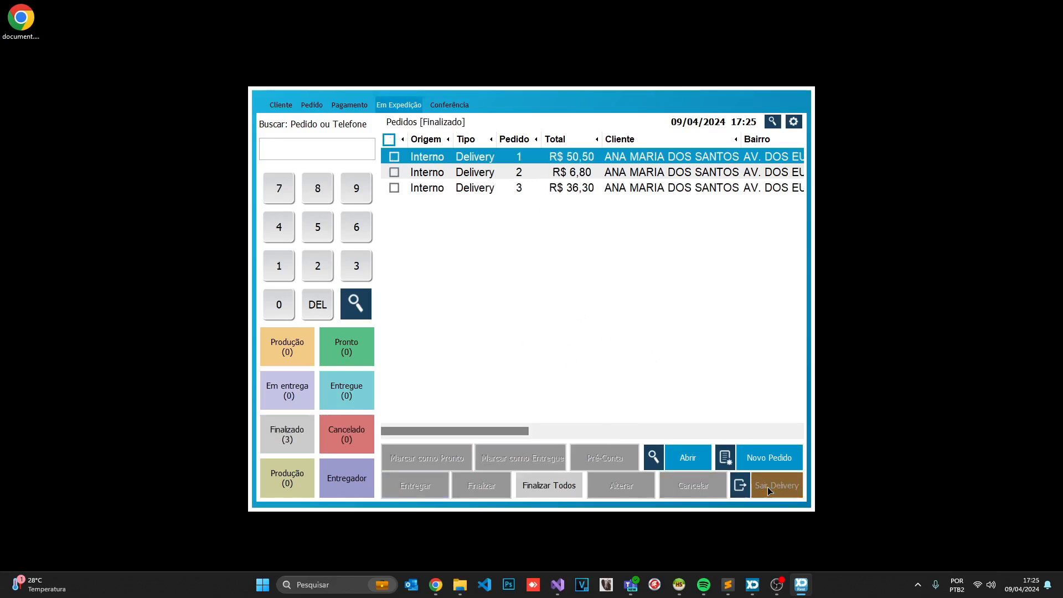
click(769, 491)
Page through the reports screen and close it
click(743, 495)
click(505, 425)
click(781, 490)
click(747, 497)
click(786, 489)
Check CAIXA PRINCIPAL 2's balance in the cash-register accounts setup
click(802, 497)
click(357, 255)
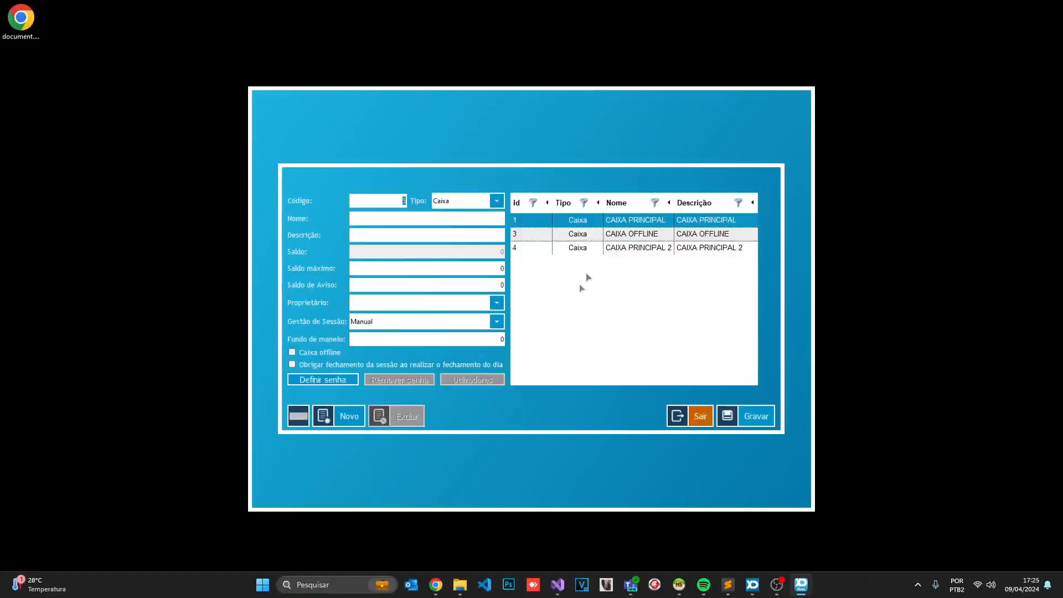
click(603, 249)
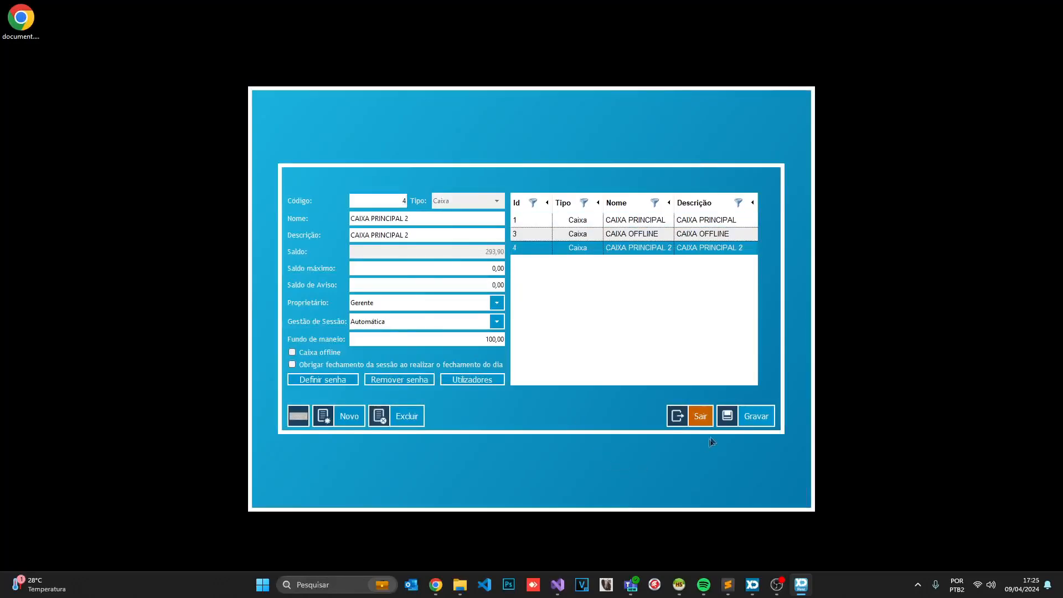
click(701, 419)
click(792, 490)
Start a delivery order for the searched customer with five Petiscos items, including Maminha Chapa
click(495, 465)
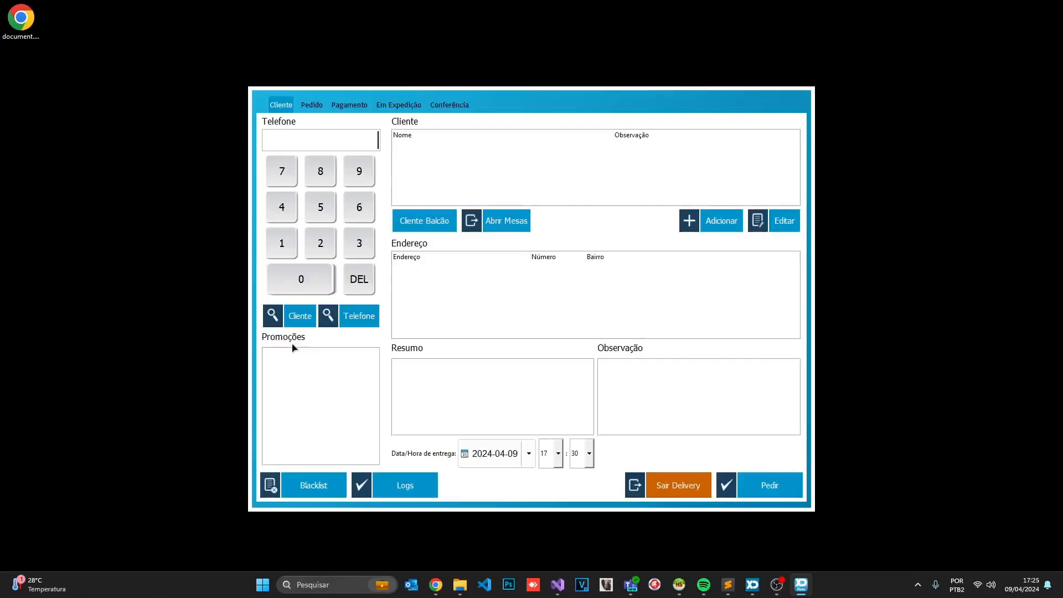
click(300, 323)
click(355, 155)
click(778, 483)
click(778, 484)
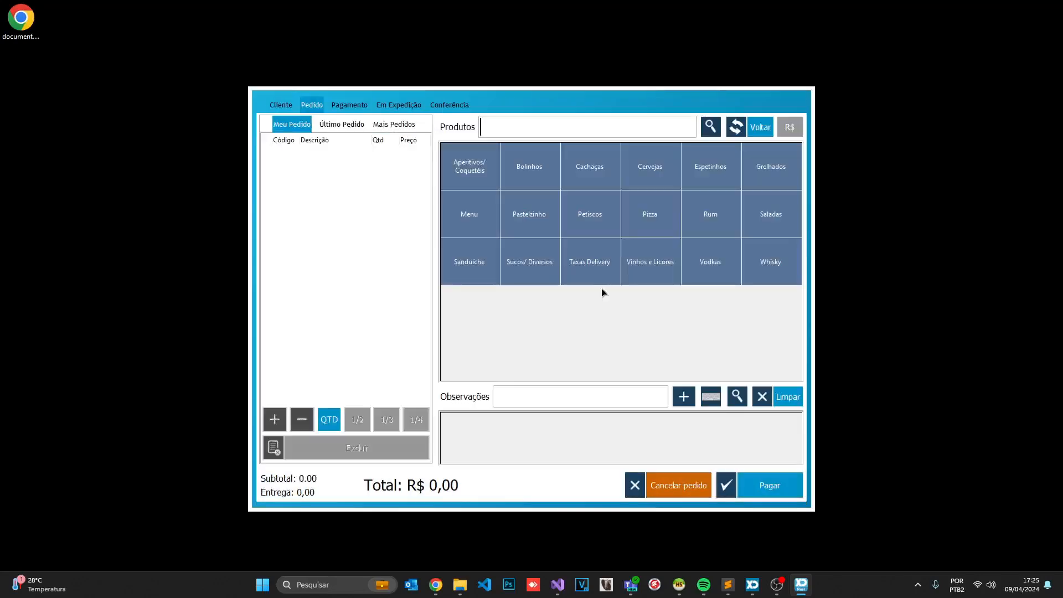
click(590, 214)
click(529, 172)
click(589, 172)
click(650, 171)
click(650, 172)
click(590, 230)
click(590, 230)
click(534, 297)
Pay the R$ 58,50 order in cash and send it for preparation
click(770, 485)
click(555, 218)
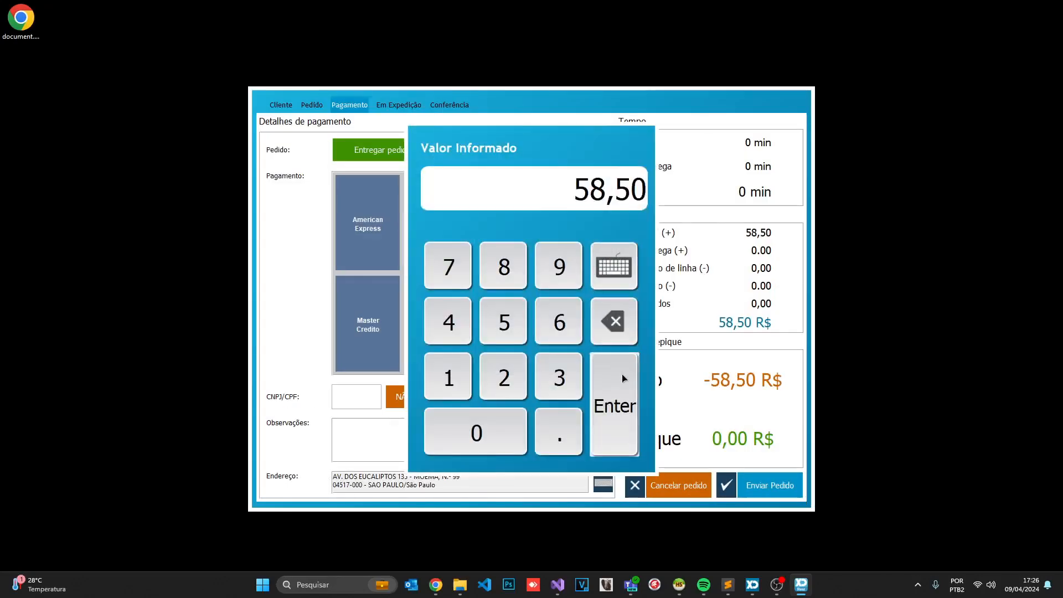
click(623, 379)
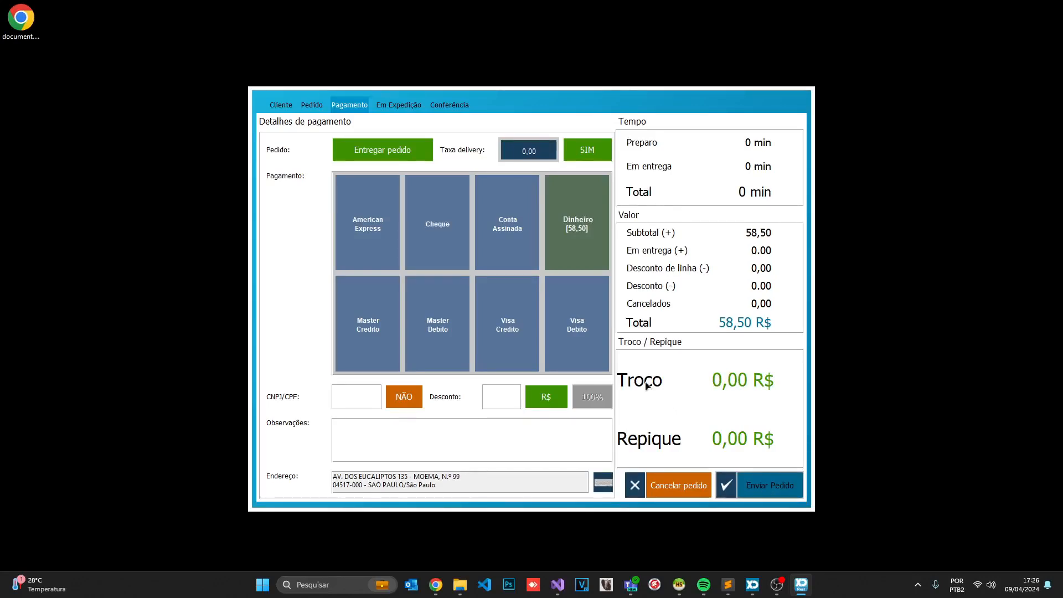
click(627, 368)
Dispatch order 4 with the Motoboy courier and exit the delivery screen
click(286, 347)
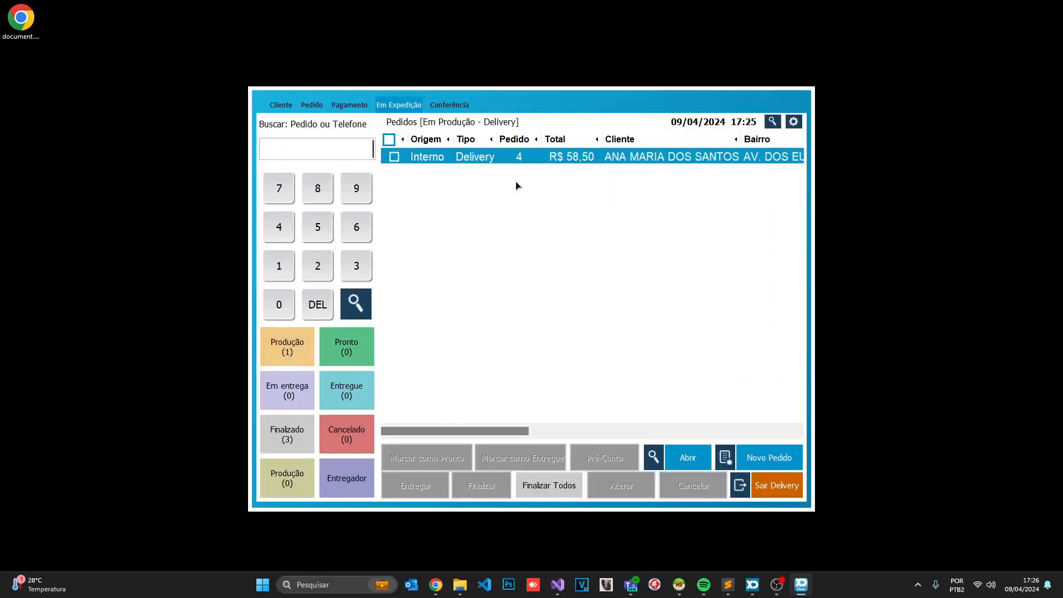
click(394, 156)
click(425, 488)
click(420, 297)
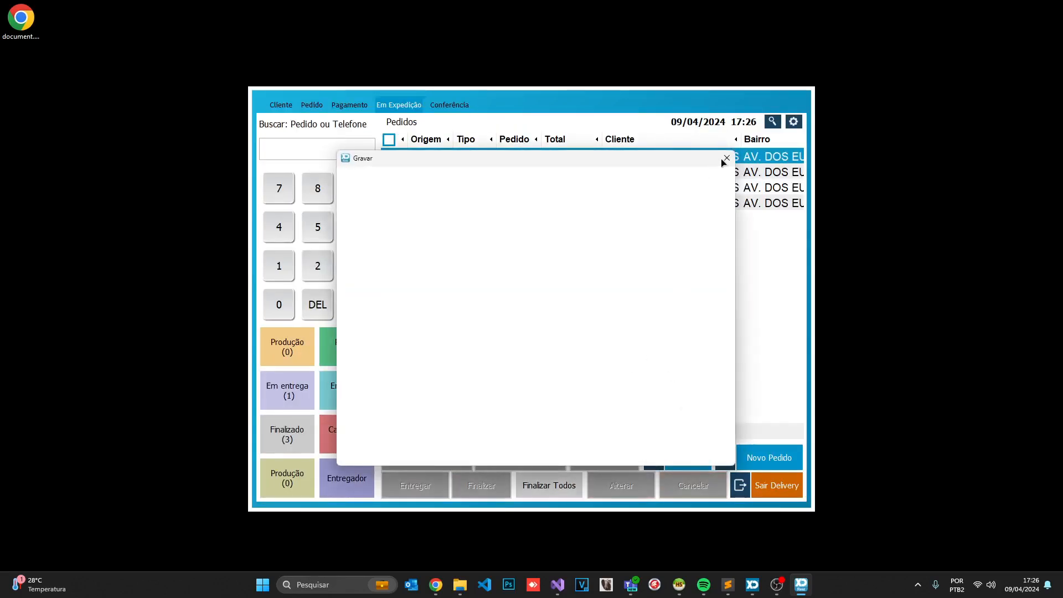
click(726, 159)
click(647, 350)
click(302, 380)
click(778, 494)
click(493, 358)
Recheck Contas de Negócio: CAIXA PRINCIPAL 2 still shows 293,90
click(718, 496)
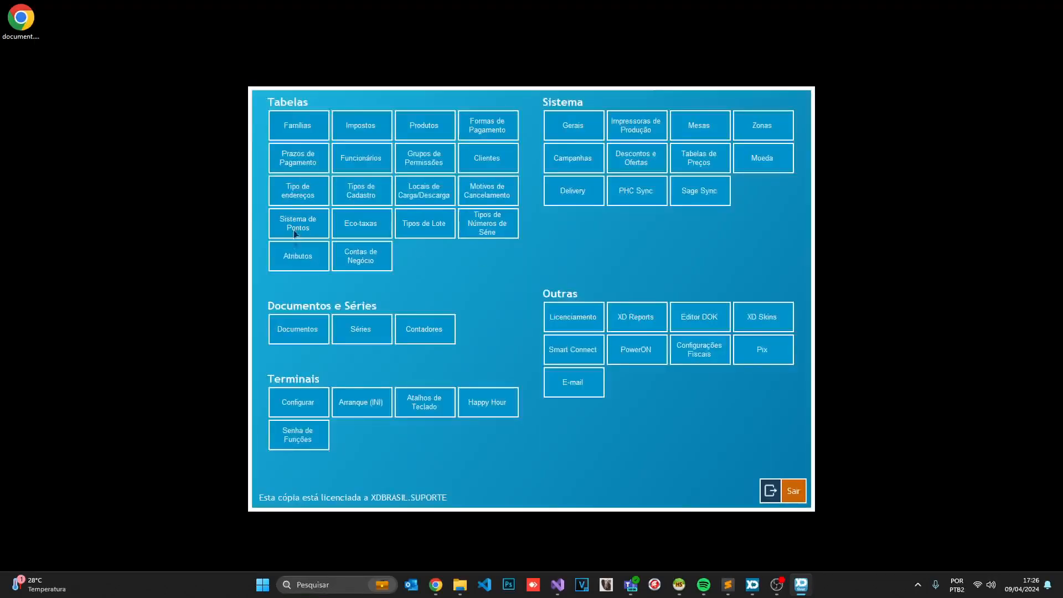
click(361, 262)
click(568, 248)
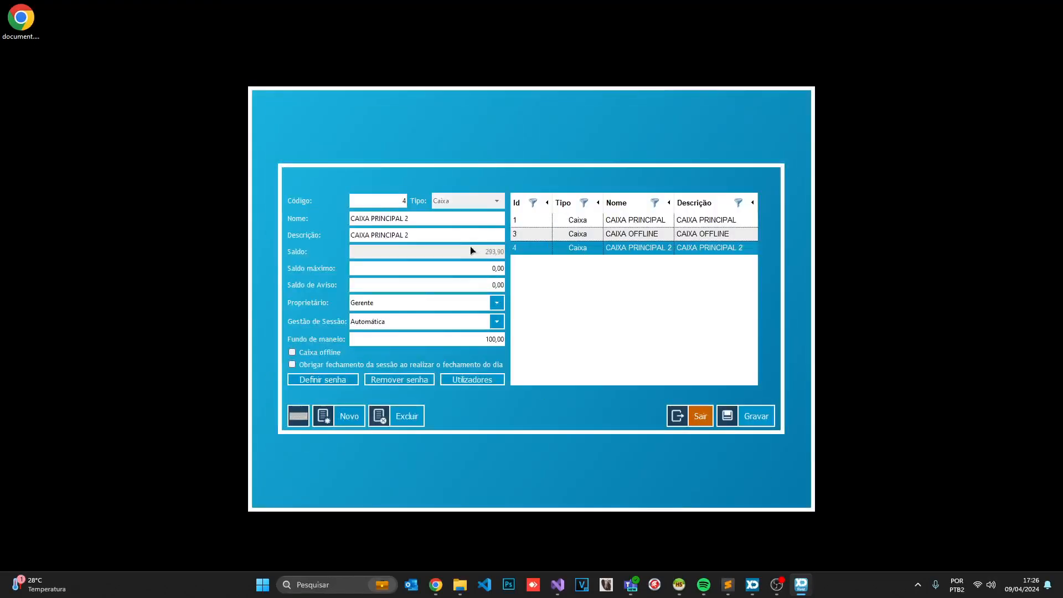
click(708, 421)
click(793, 490)
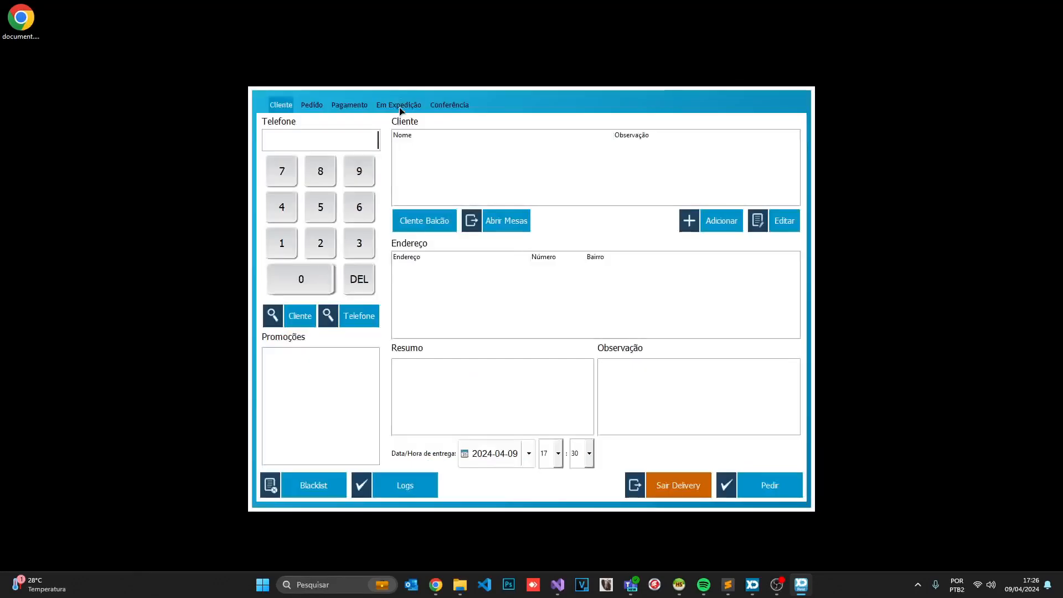
Finalize out-for-delivery order 4's R$ 58,50 into CAIXA PRINCIPAL 2
click(399, 108)
click(288, 383)
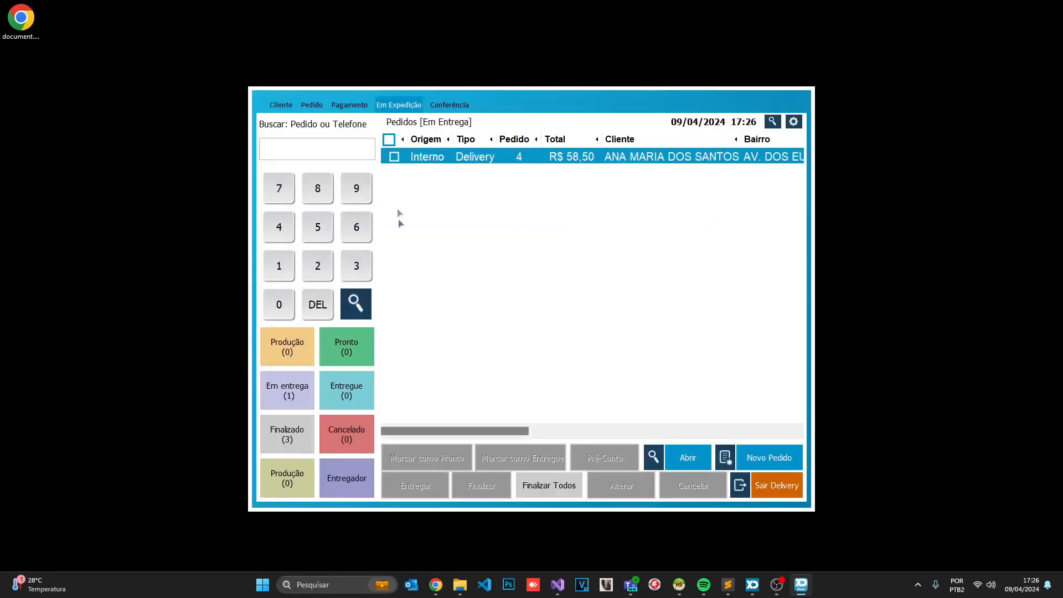
click(394, 157)
click(481, 486)
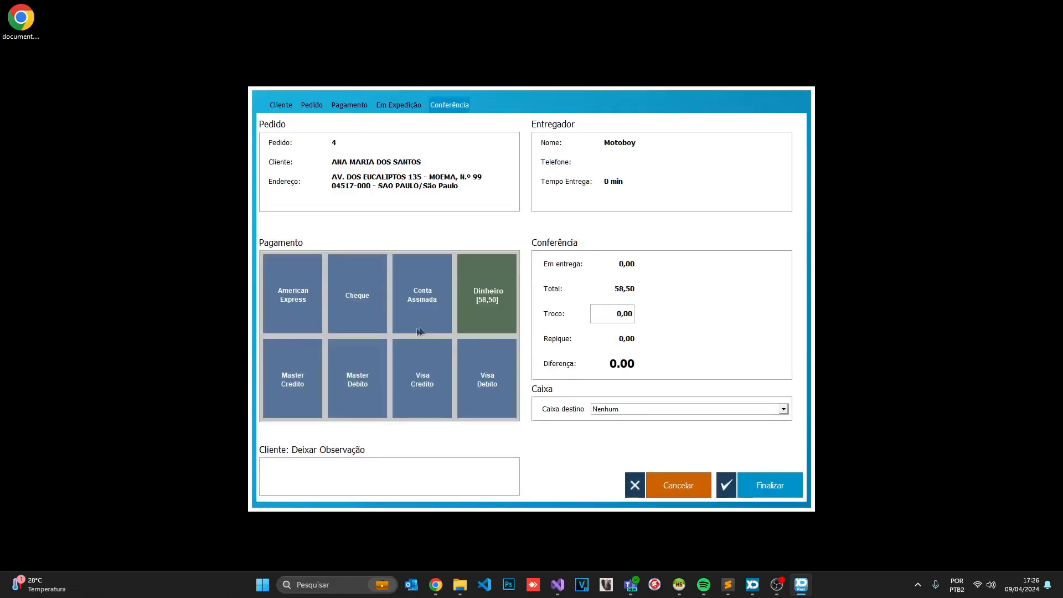
click(636, 411)
click(639, 446)
click(769, 486)
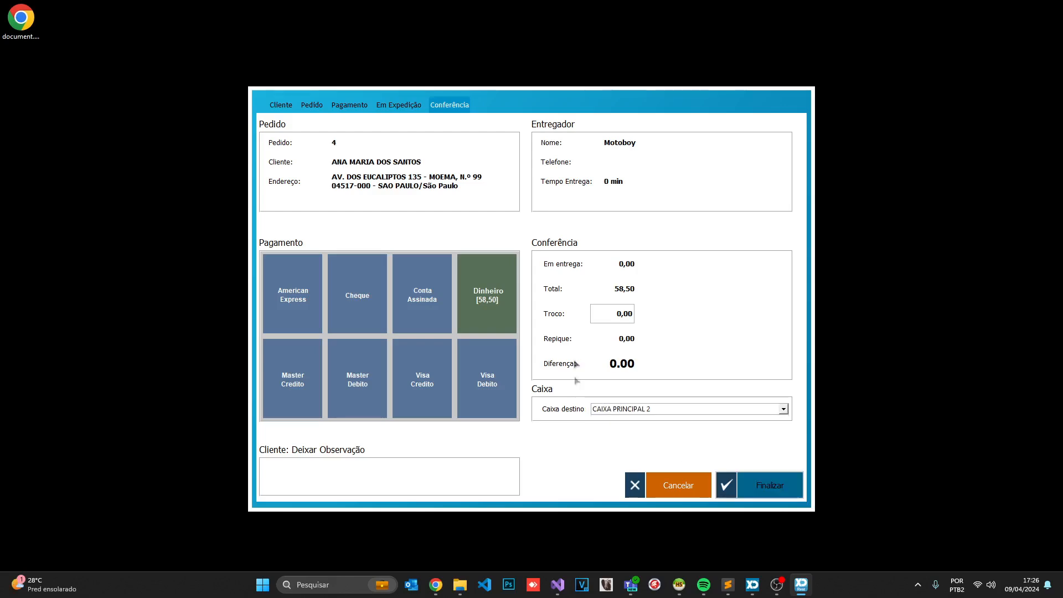
click(640, 355)
Verify in Contas de Negócio that CAIXA PRINCIPAL 2 now shows 352,40
click(769, 486)
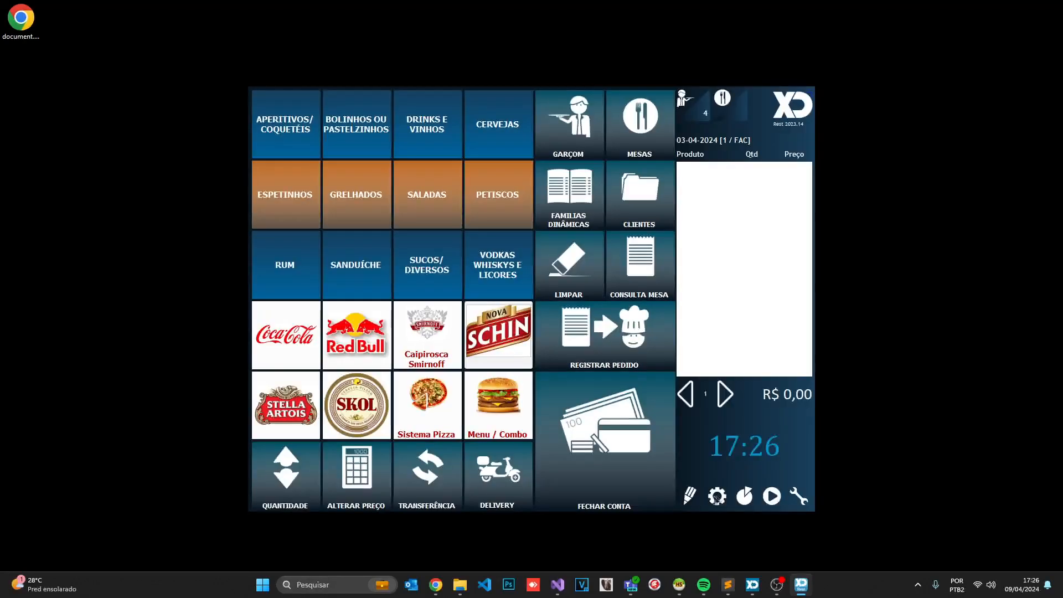
click(718, 497)
click(371, 267)
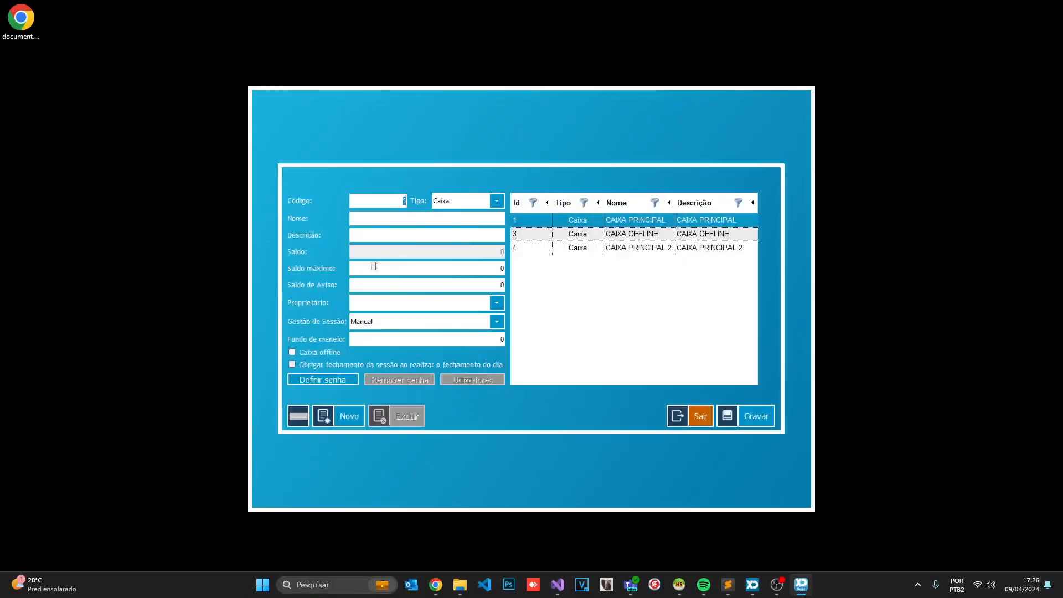
click(581, 249)
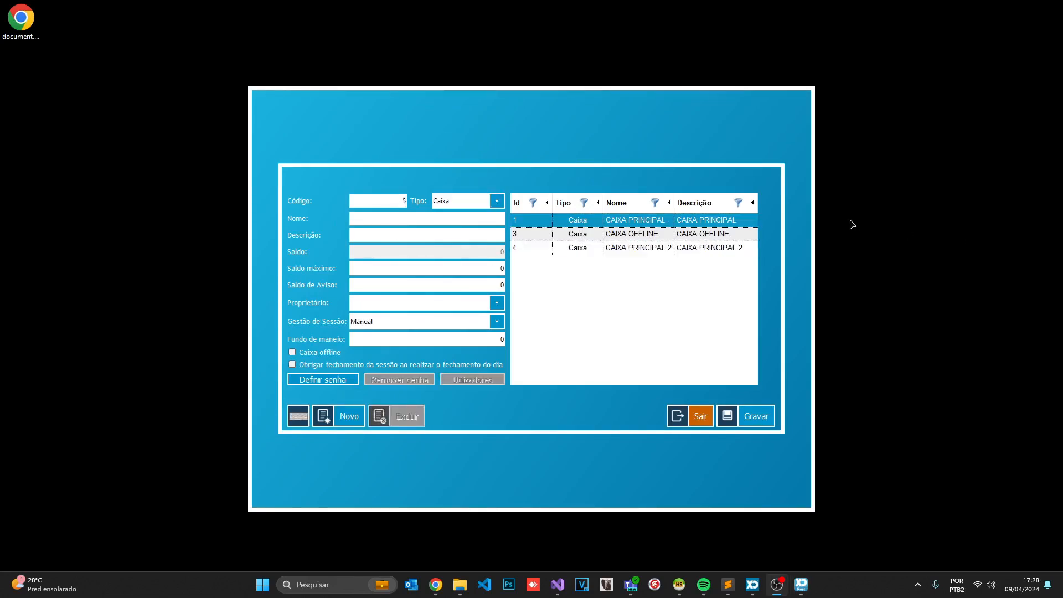
click(663, 251)
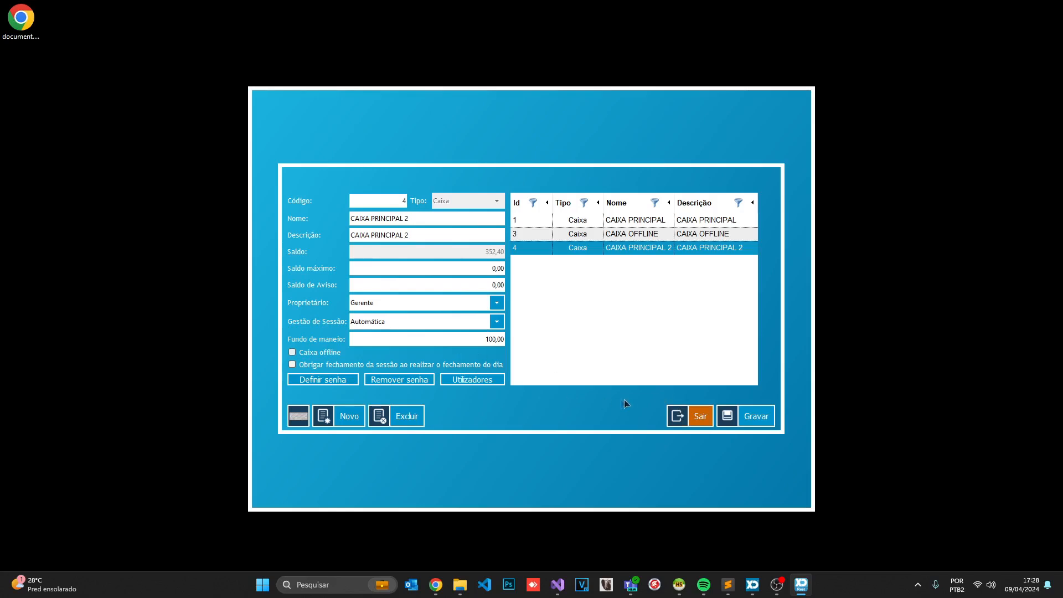
Leave Contas de Negócio and settings for the sales screen, then bring up the employee login with 'empr'
click(692, 416)
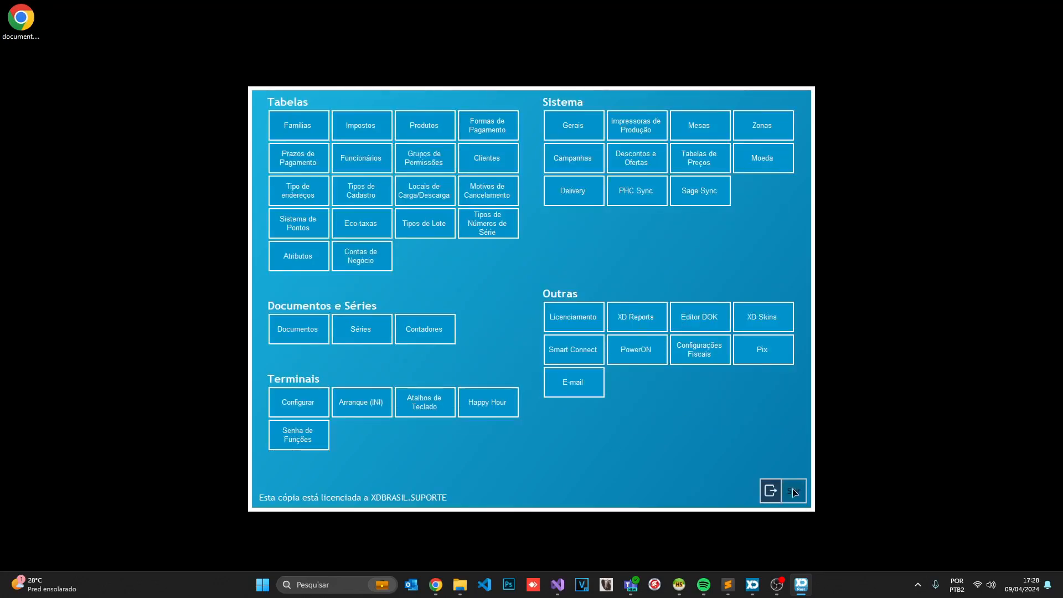
click(794, 491)
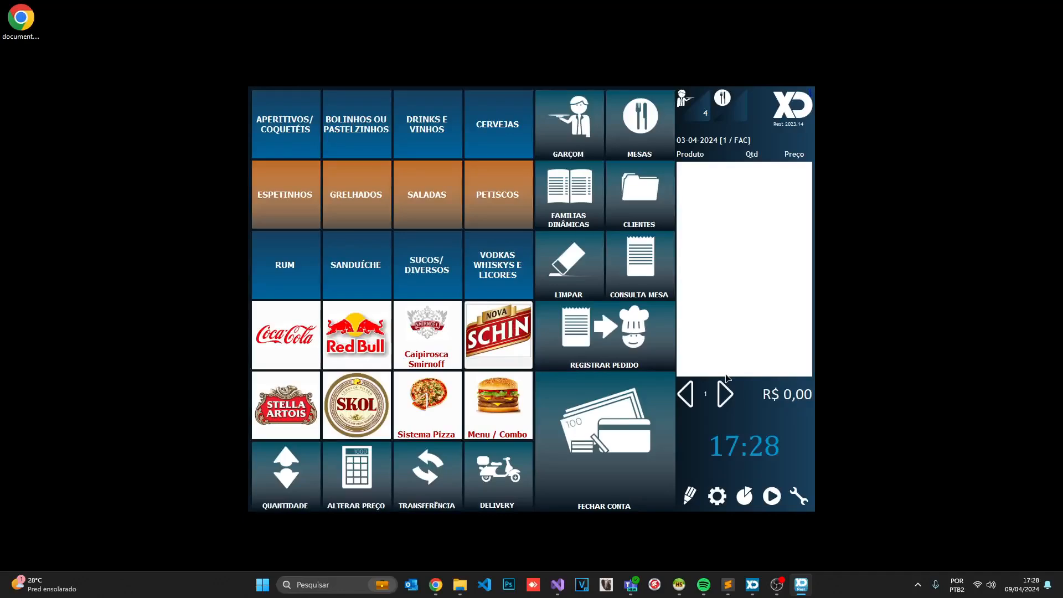
click(650, 132)
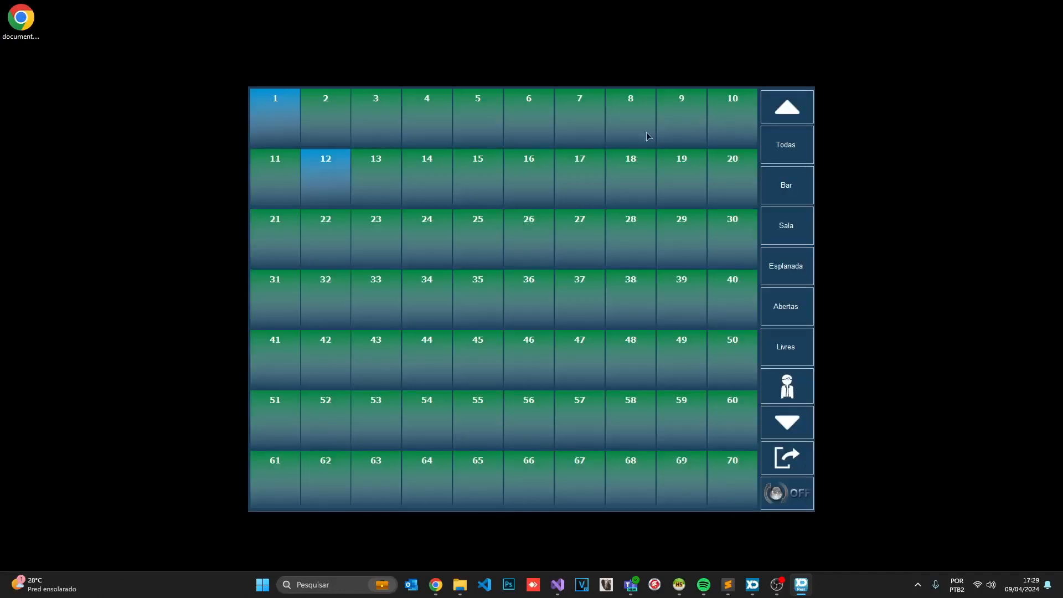
click(777, 449)
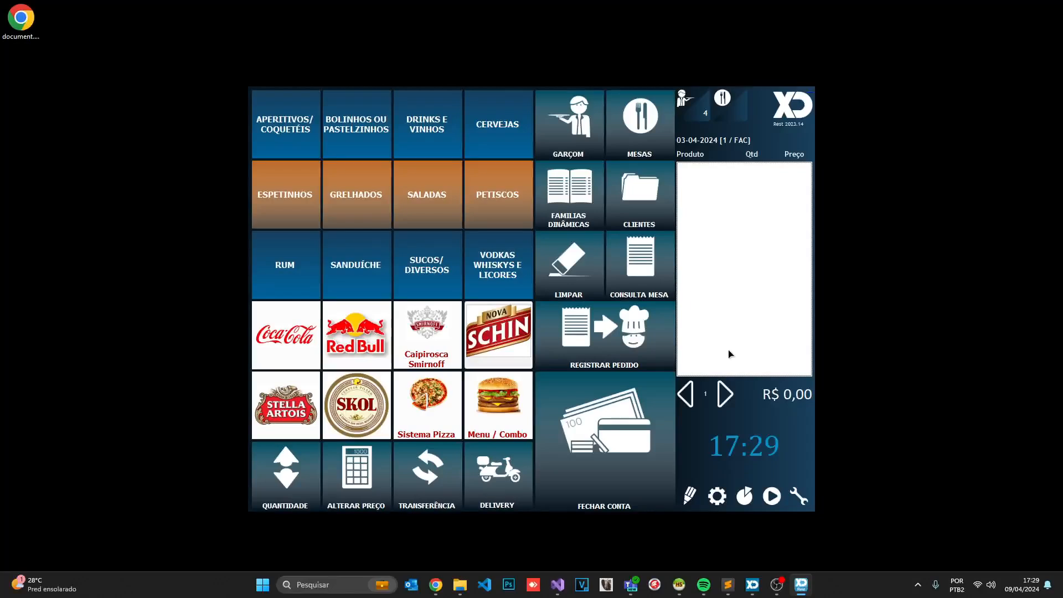
text(empr)
key(Return)
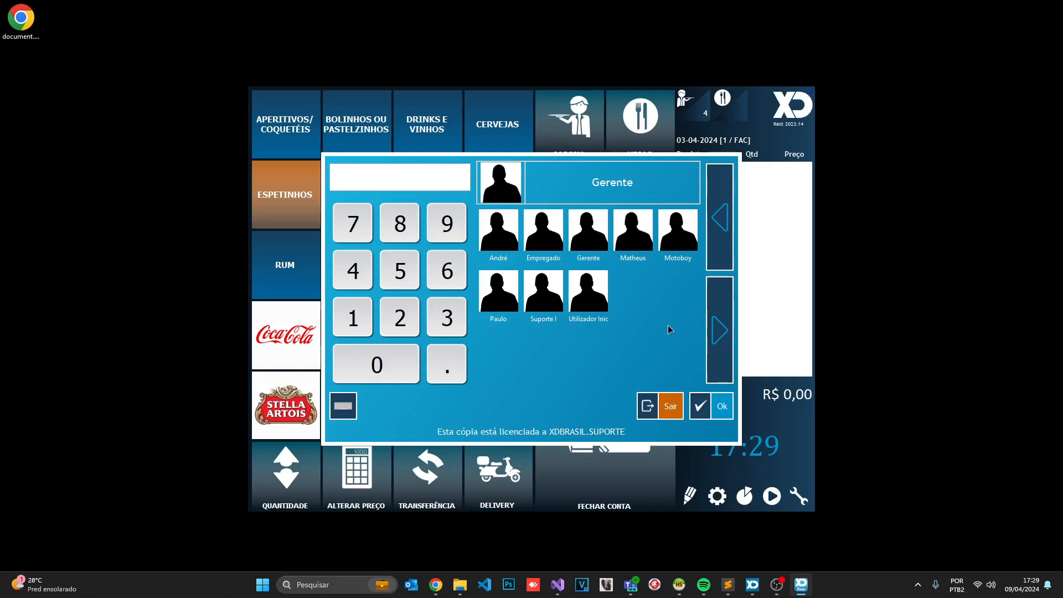
Log in as Suporte I and add Coração Frango ao Vinho, Escondidinho Carne de Sol and two more Petiscos to table 1
click(550, 300)
text(1)
key(Return)
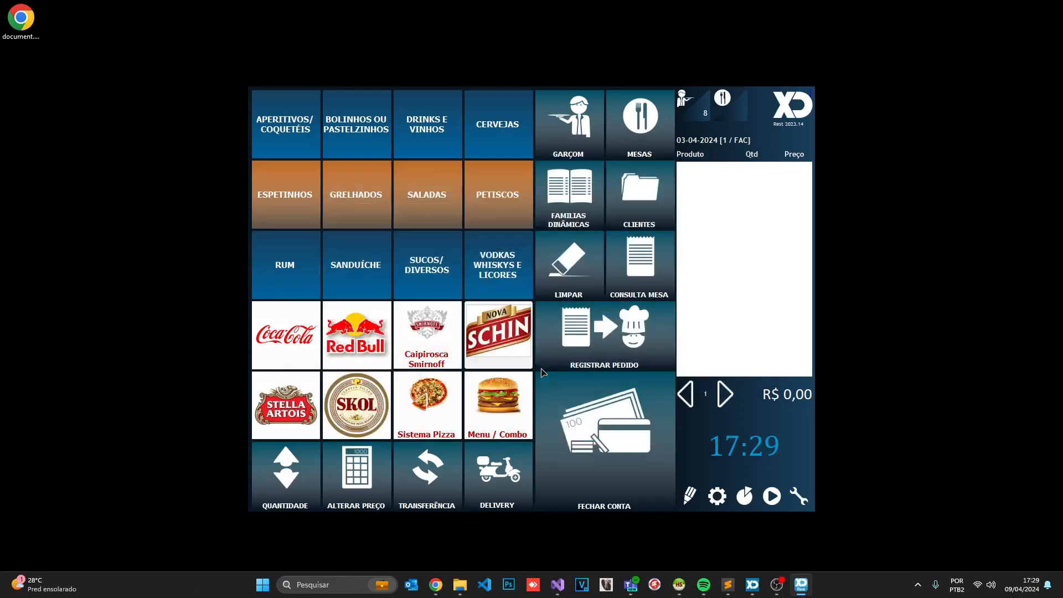
click(719, 121)
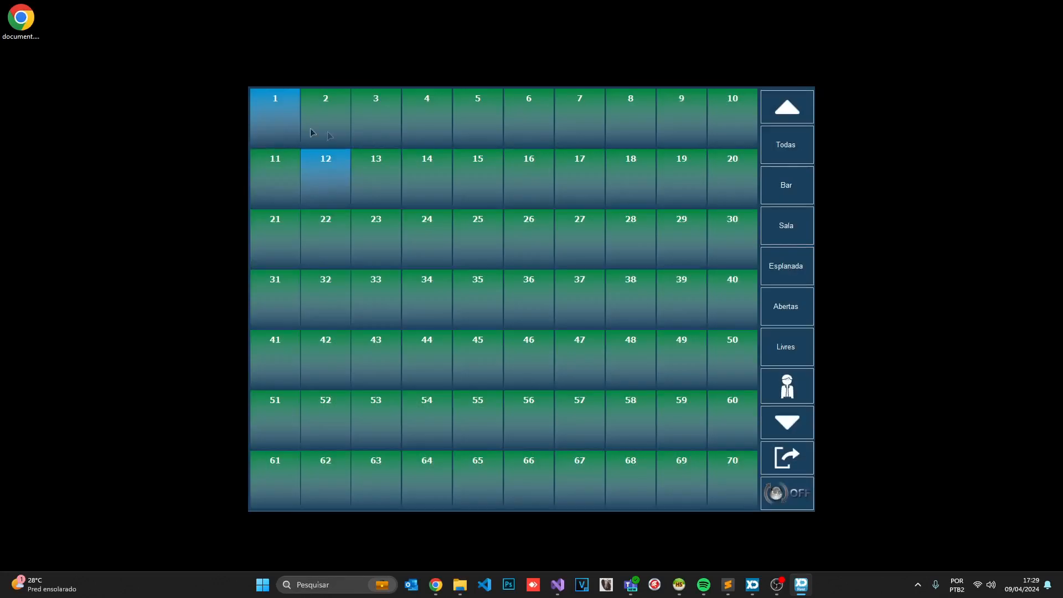
click(294, 134)
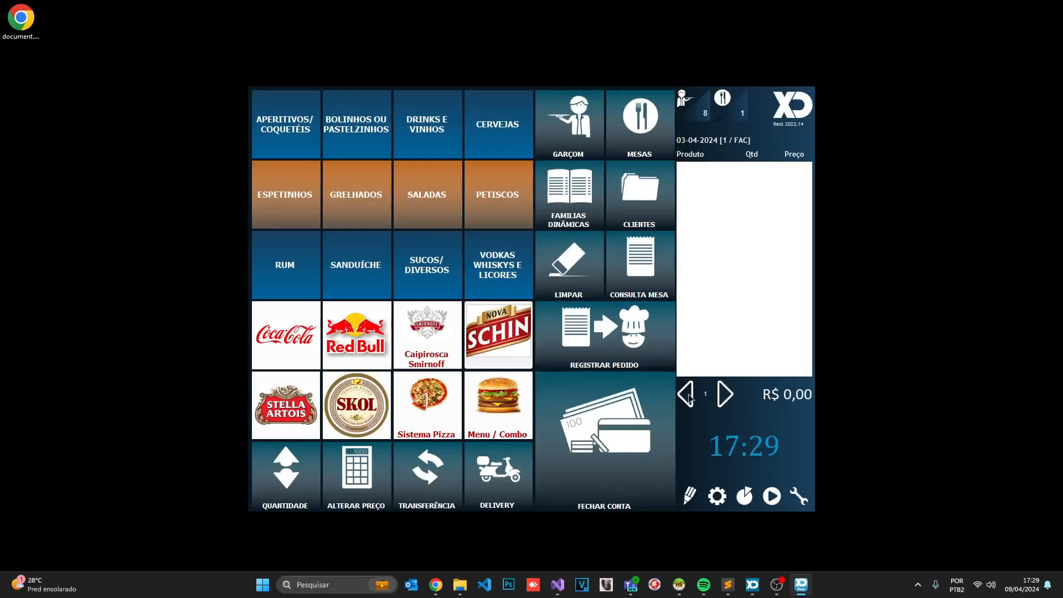
click(493, 190)
click(438, 171)
click(479, 173)
click(480, 173)
click(542, 177)
click(594, 178)
Try paying the 54,45 bill by Visa Debito into CAIXA PRINCIPAL 2 and dismiss the permission warning
click(621, 460)
click(471, 466)
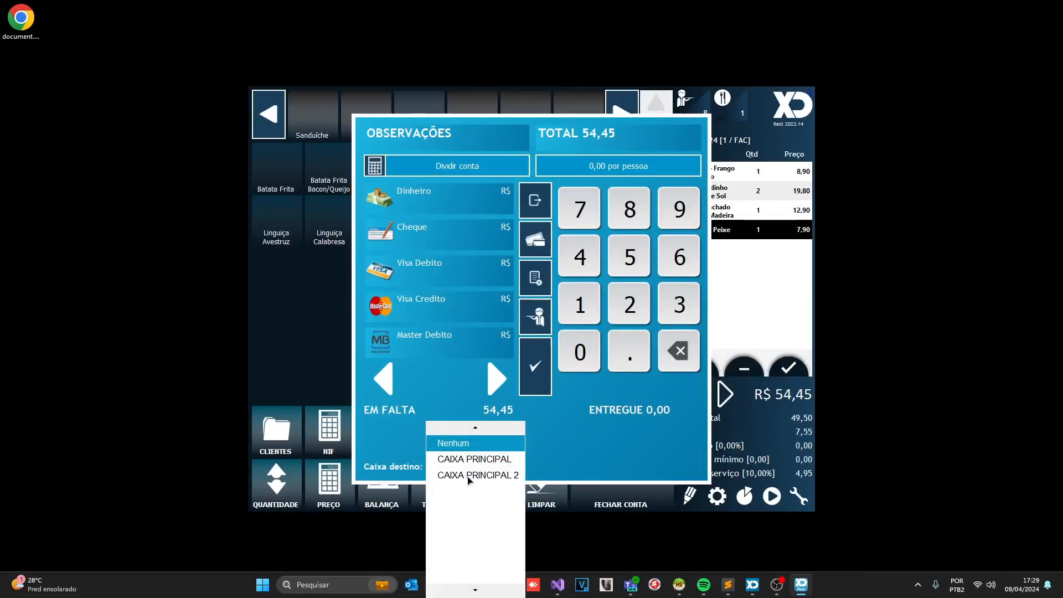
click(474, 474)
click(456, 273)
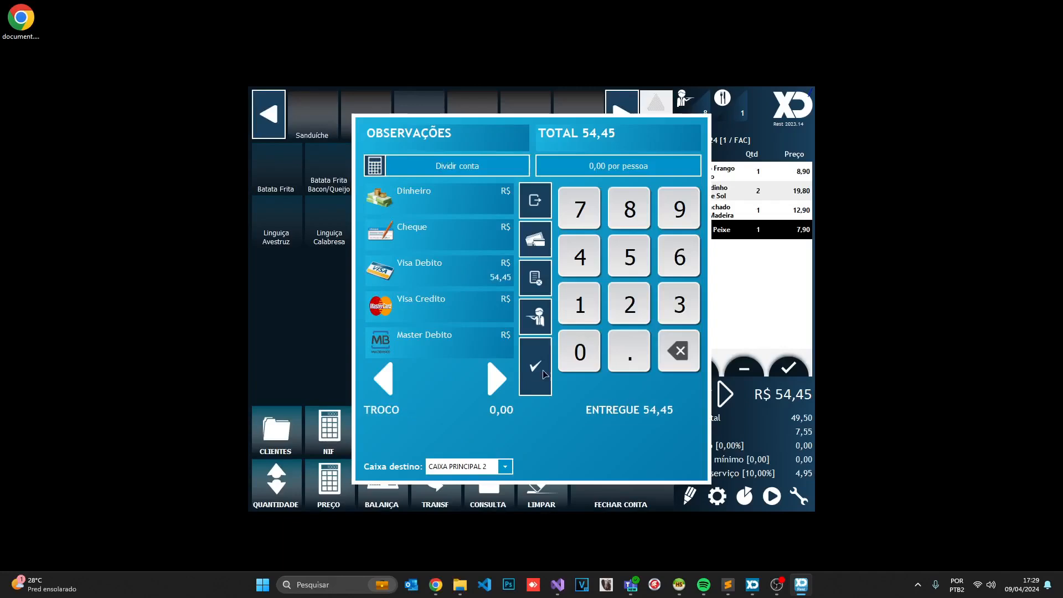
click(537, 372)
click(517, 411)
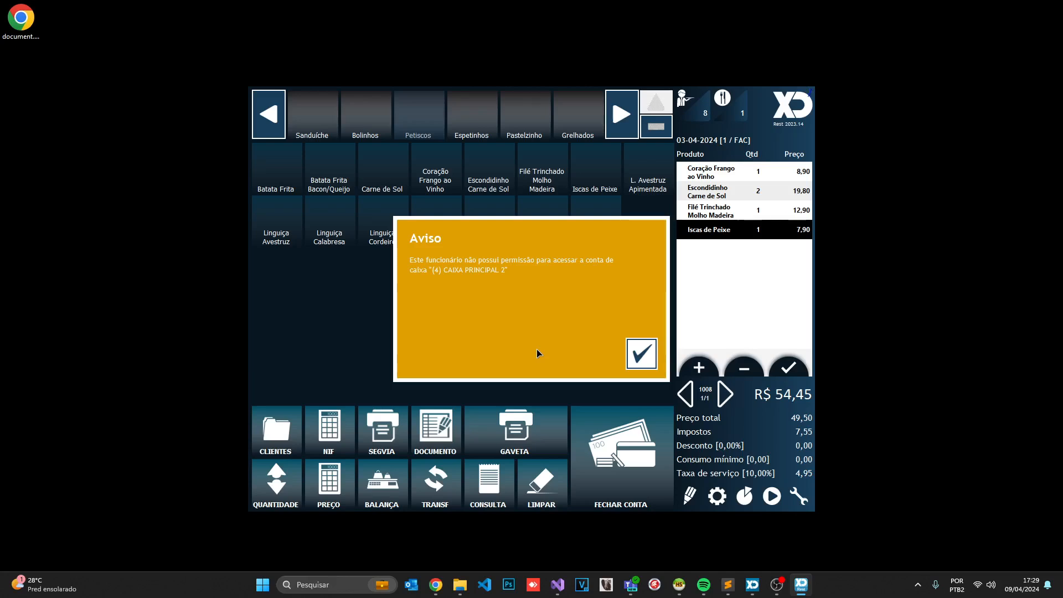
click(641, 351)
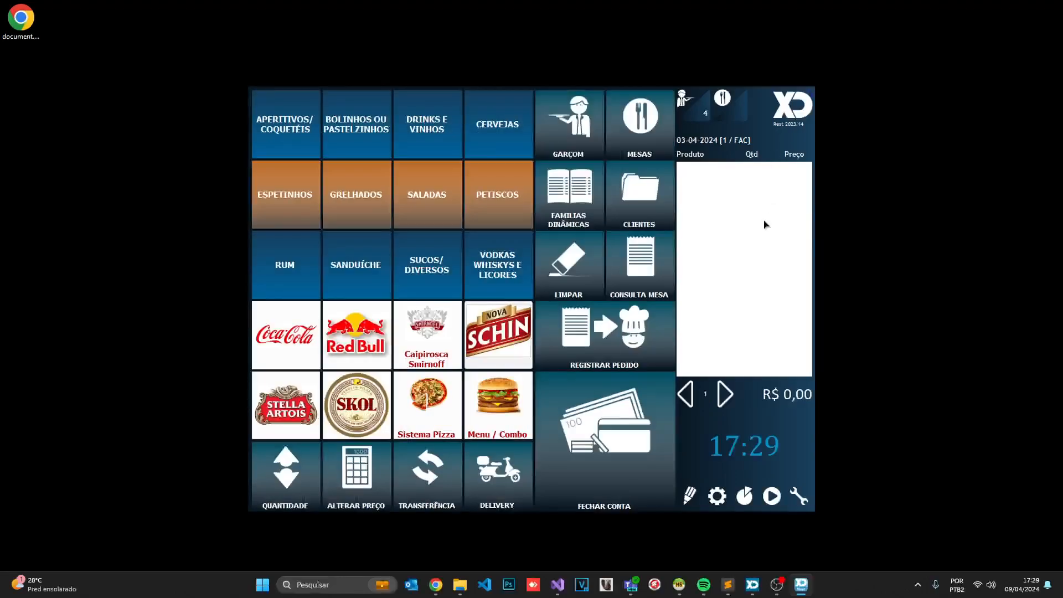
Log in as employee 1 and open table 1's 54,45 bill for payment
text(empr_1)
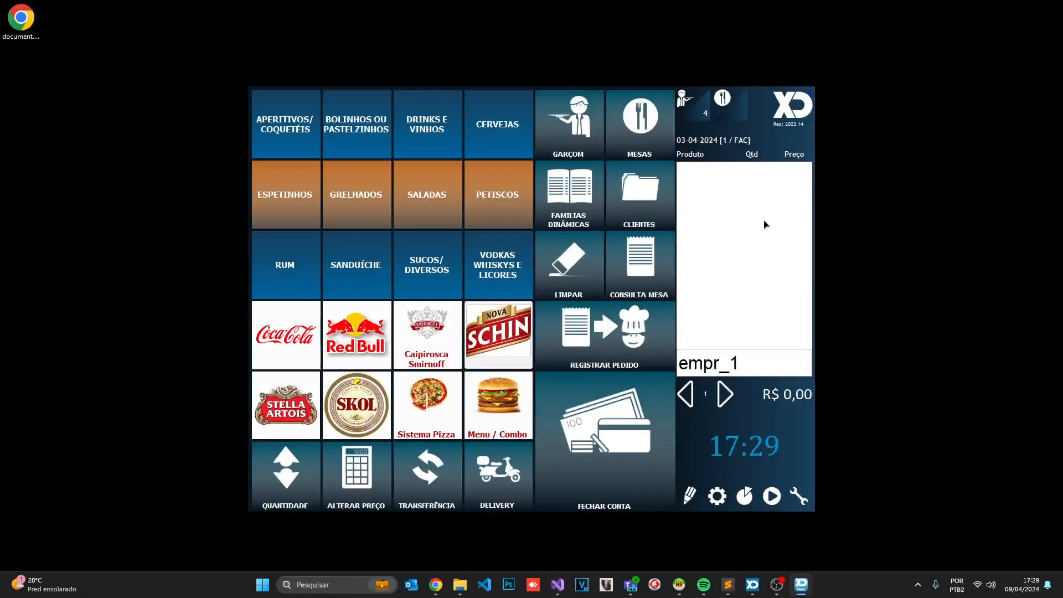
key(Return)
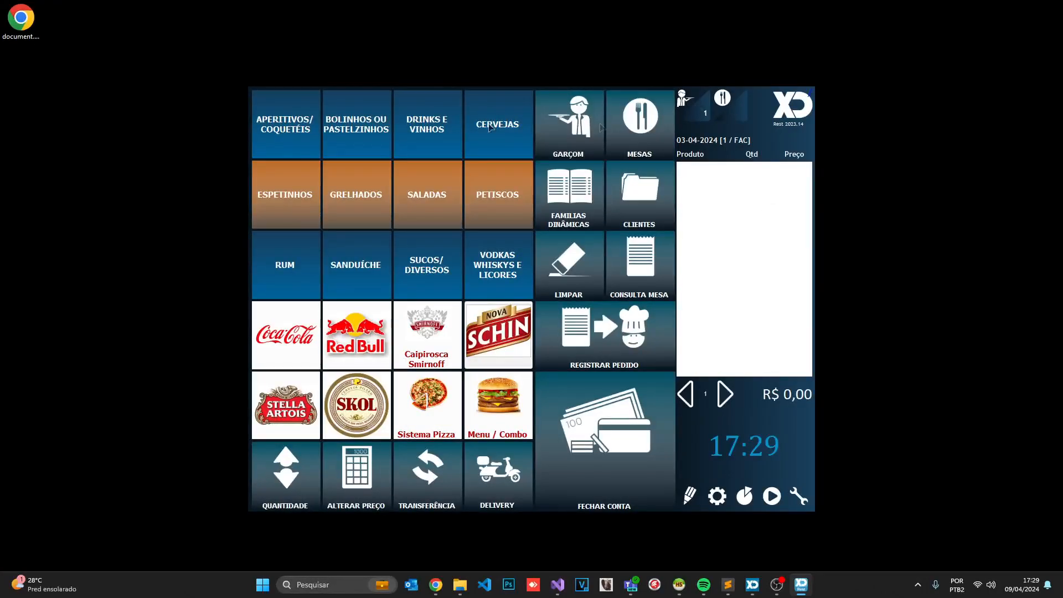
click(643, 125)
click(295, 115)
click(682, 403)
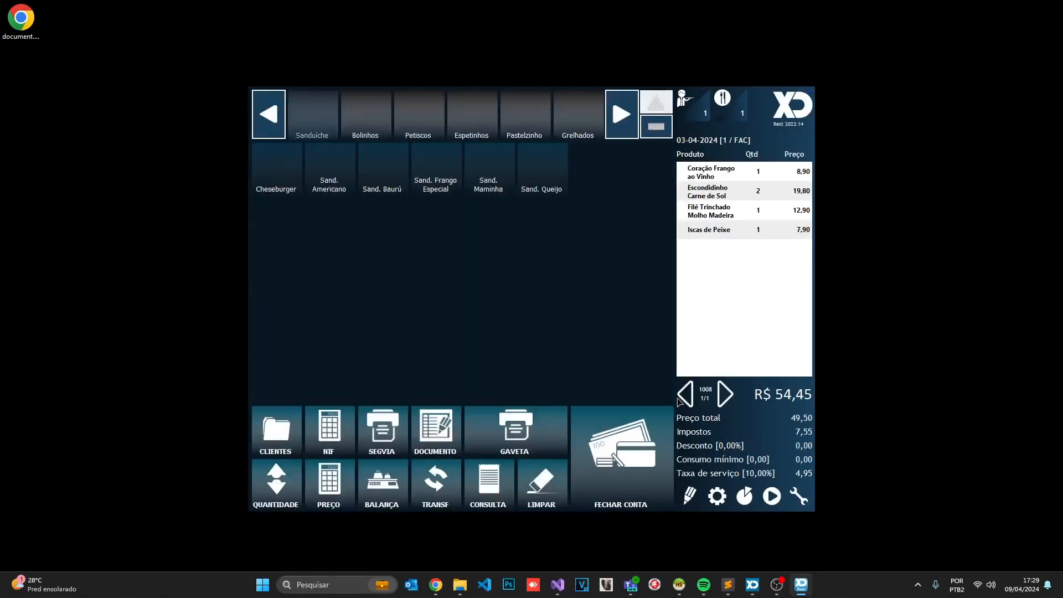
click(629, 438)
Pay 54,45 by Visa Debito into CAIXA PRINCIPAL 2, entering the cash account password and skipping the PDF save
click(438, 270)
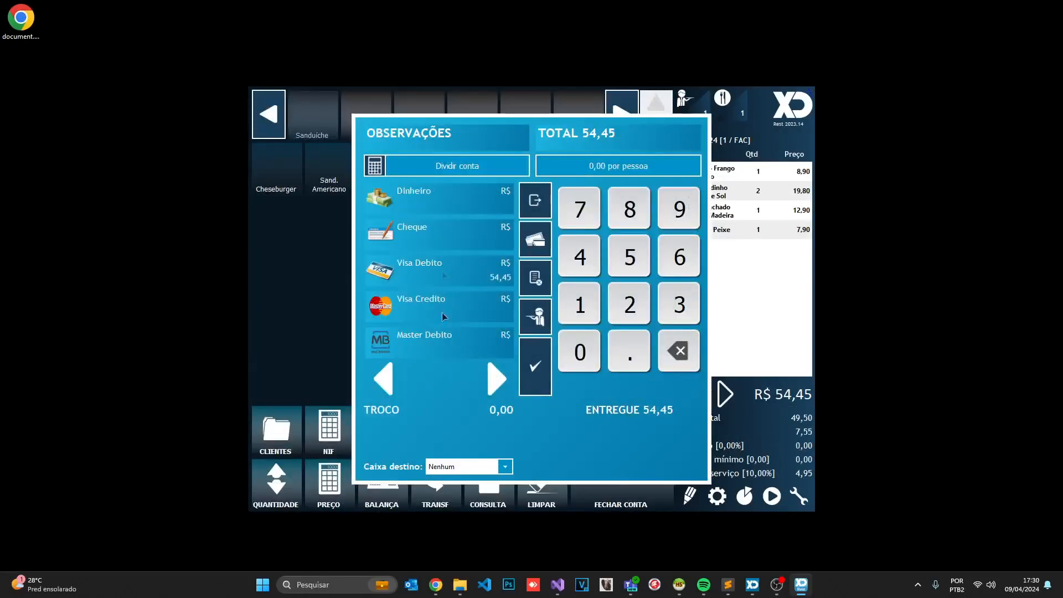
click(465, 467)
click(465, 475)
click(535, 370)
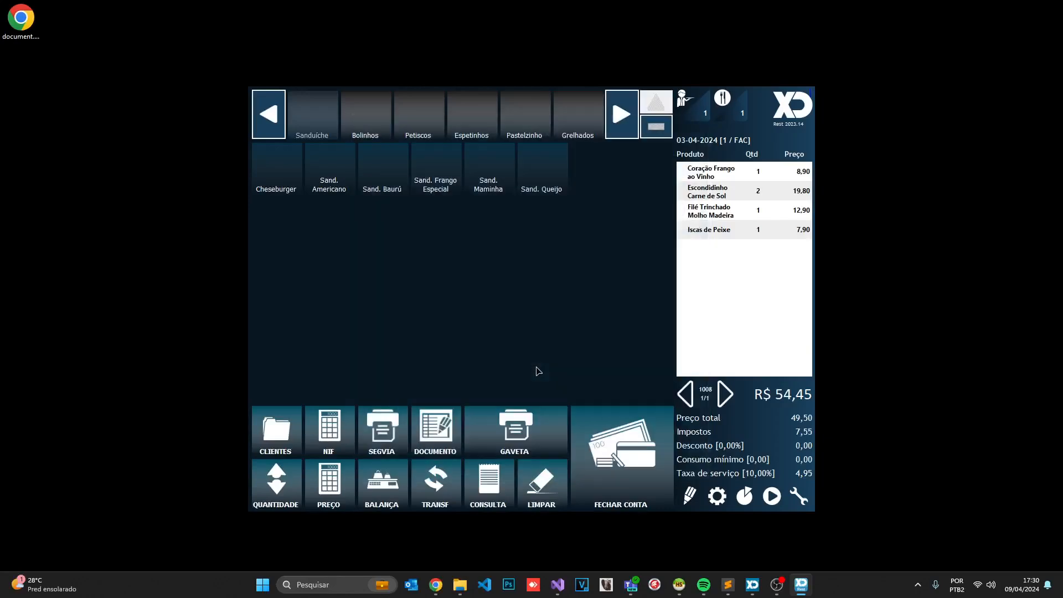
click(513, 424)
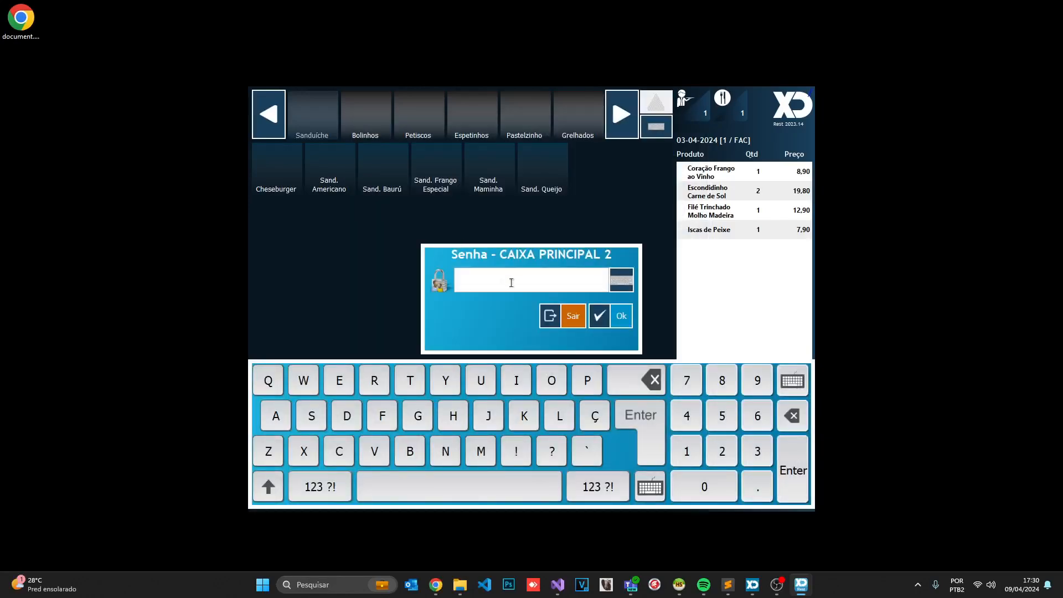
click(512, 283)
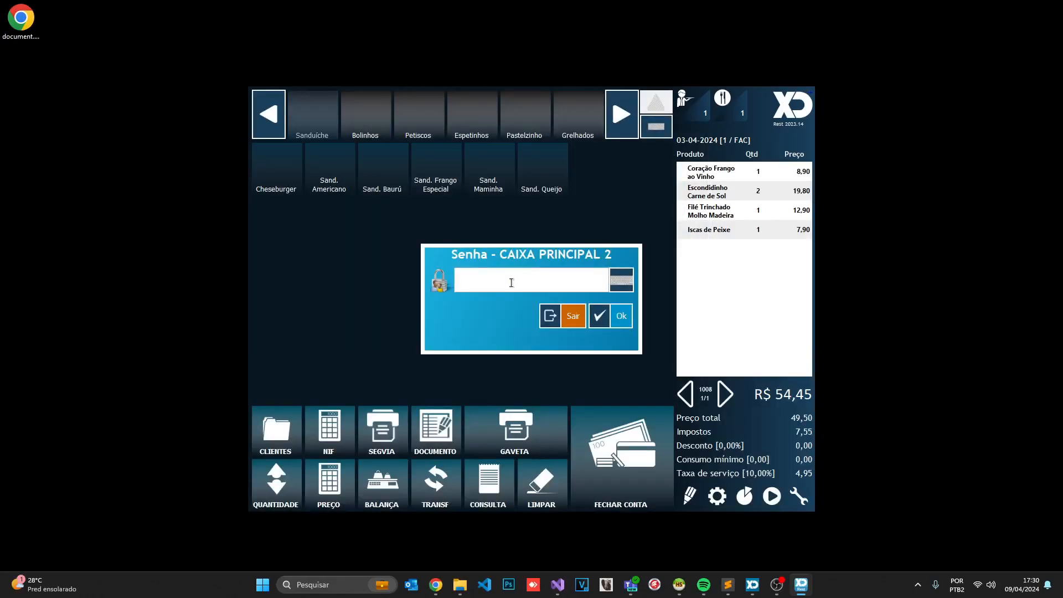
text(1234)
click(603, 314)
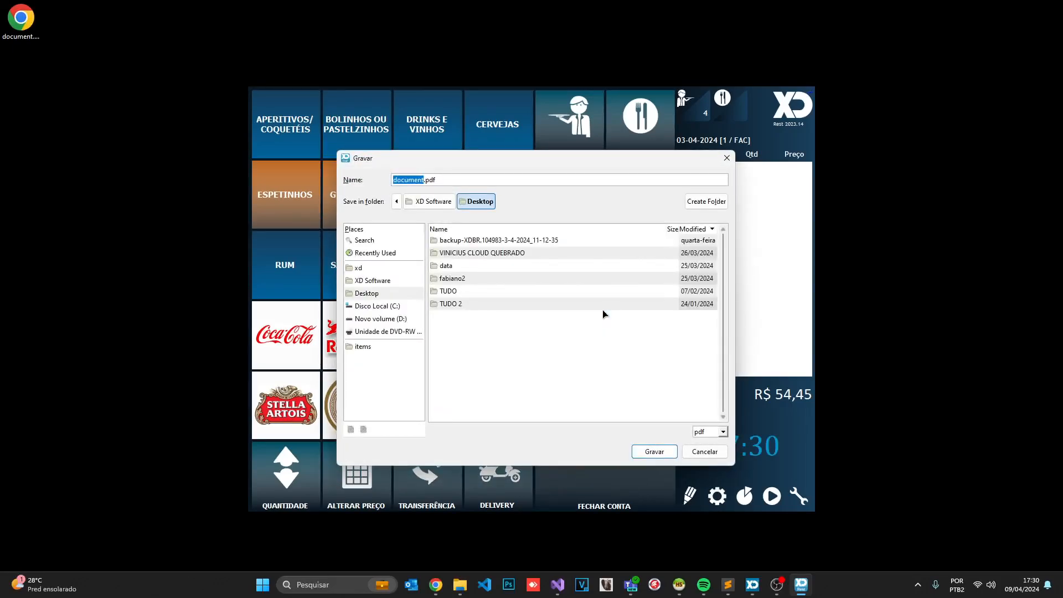
click(705, 451)
Remove CAIXA PRINCIPAL 2's password in Contas de Negócio and save the account
click(717, 496)
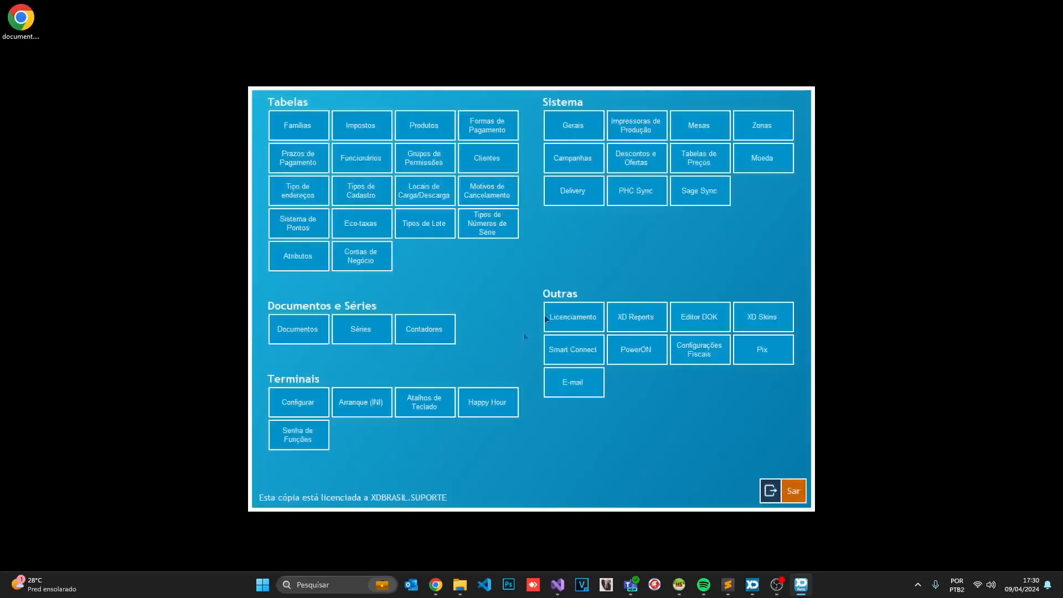
click(348, 260)
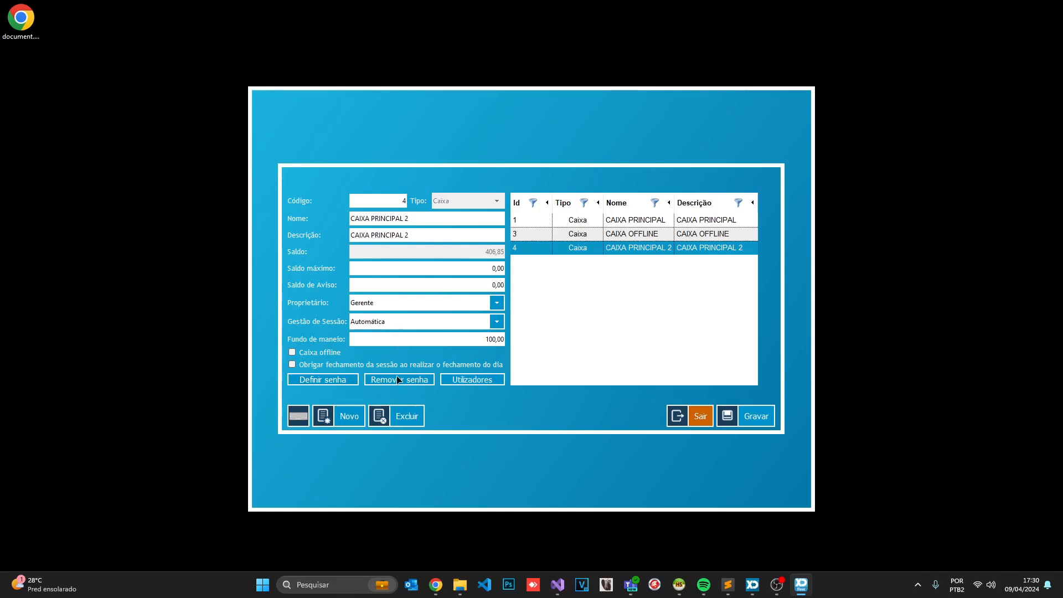
click(397, 380)
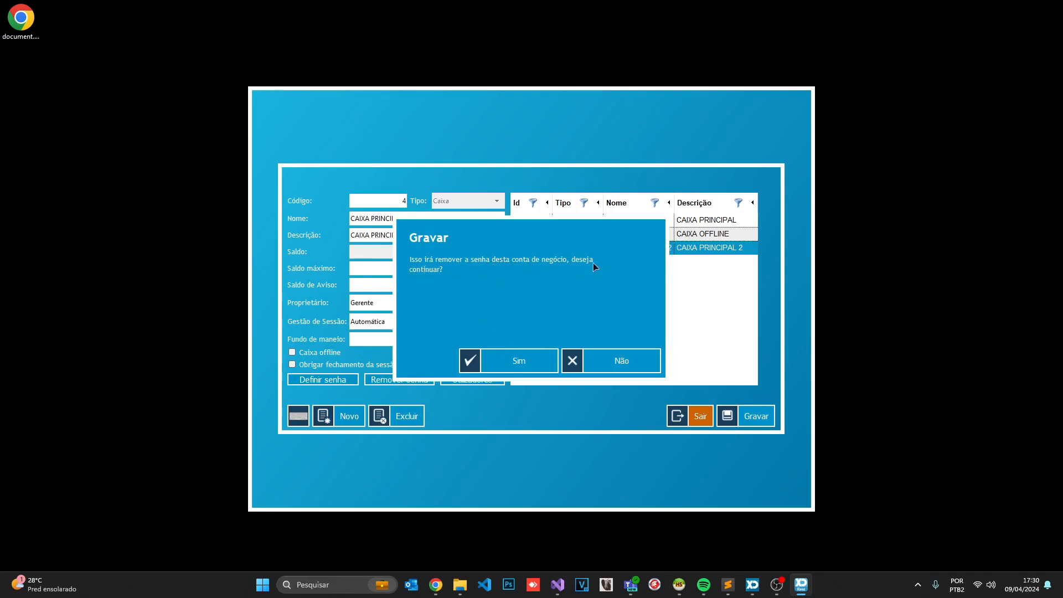
click(515, 356)
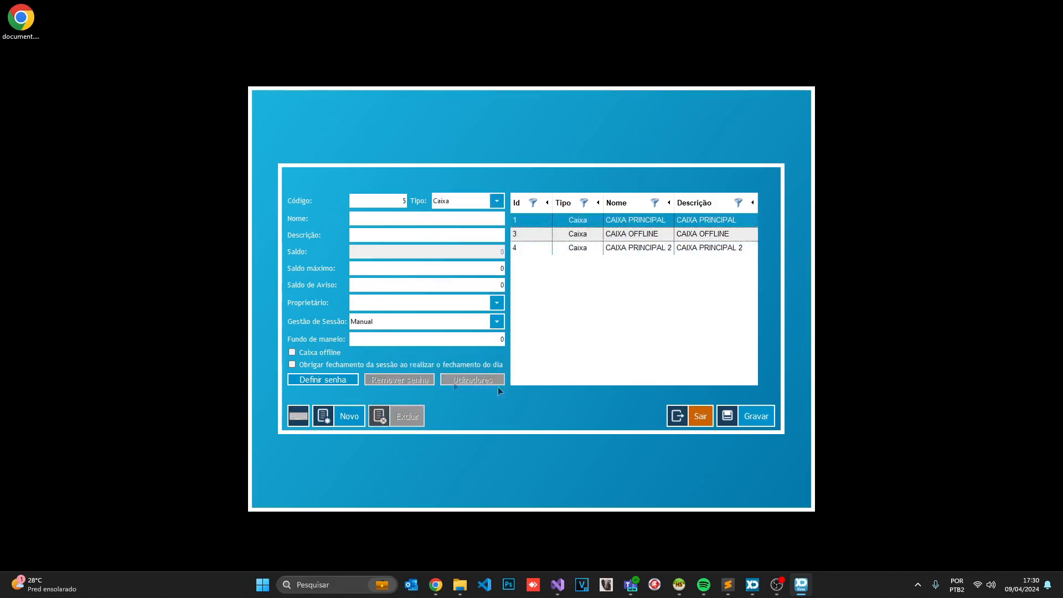
click(650, 249)
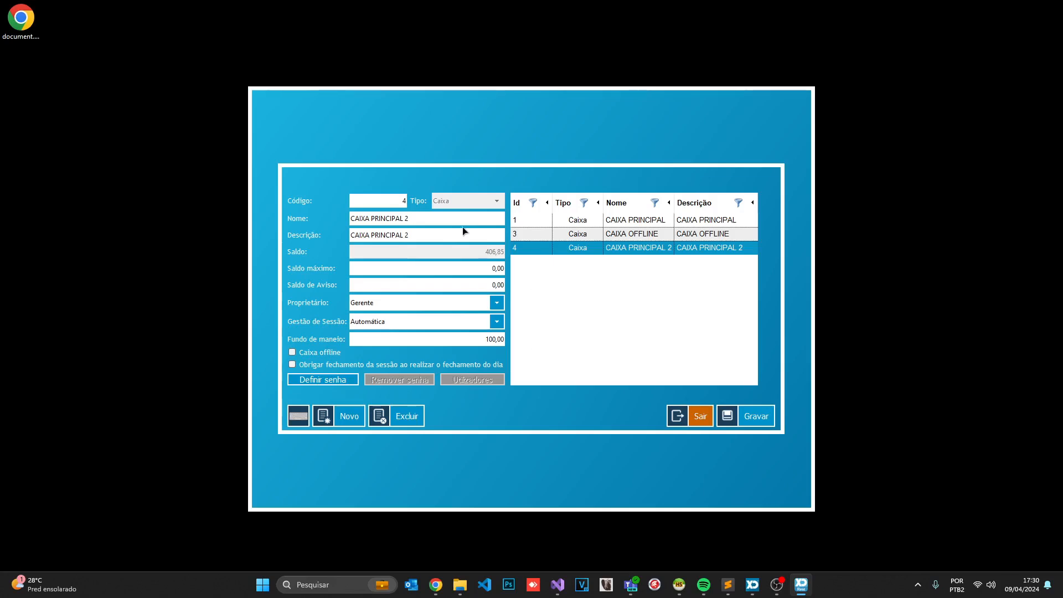
click(749, 423)
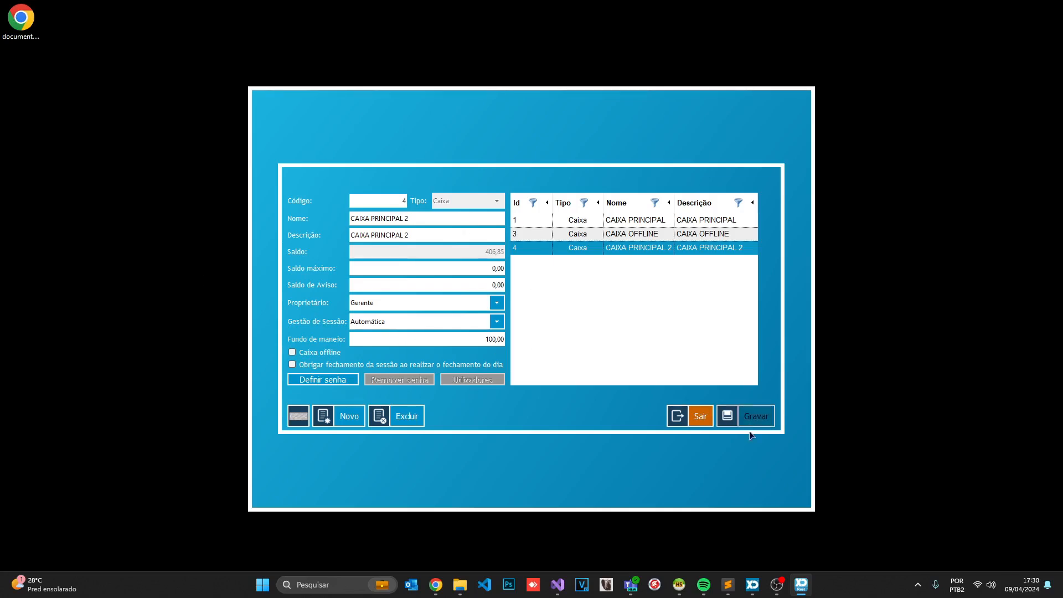
Exit settings back to sales and open table 1 from Mesas
click(709, 419)
click(779, 483)
click(726, 114)
click(280, 122)
click(768, 264)
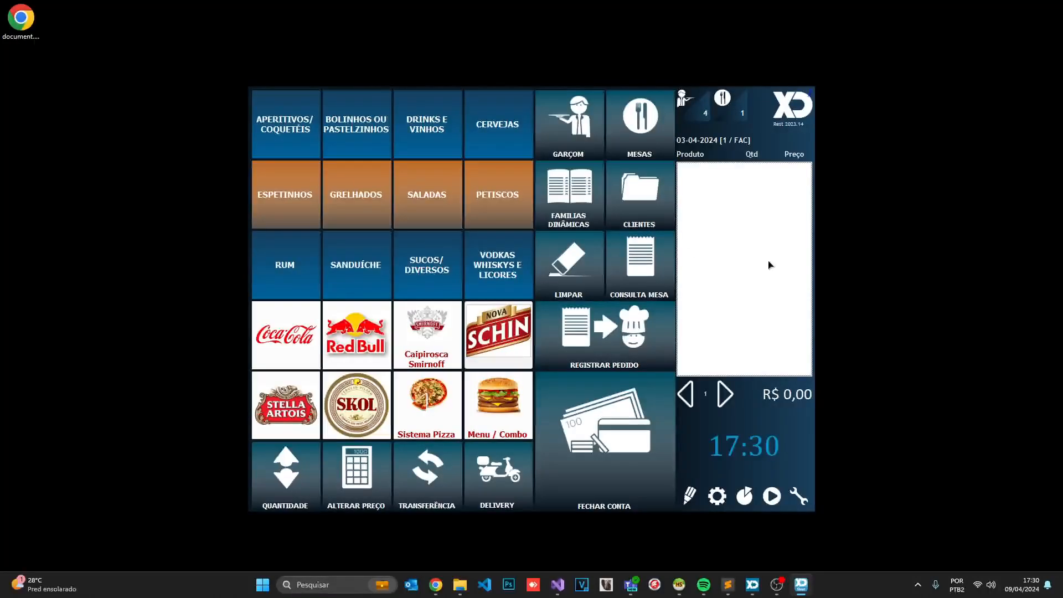
Log in as 'empr_1' and add four Espetinhos to table 1's order
text(empr_1)
key(Return)
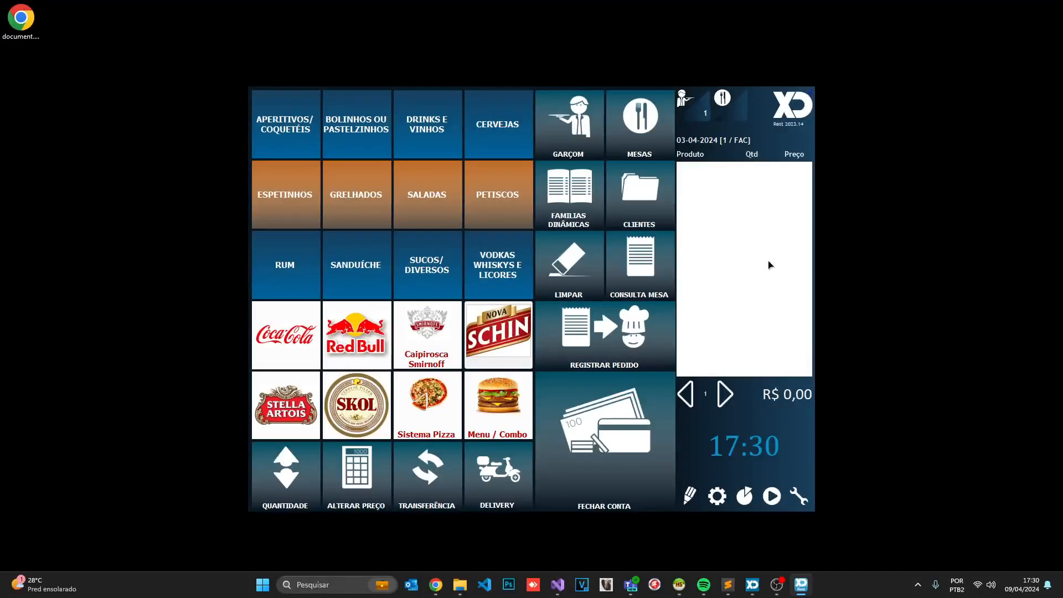
click(497, 132)
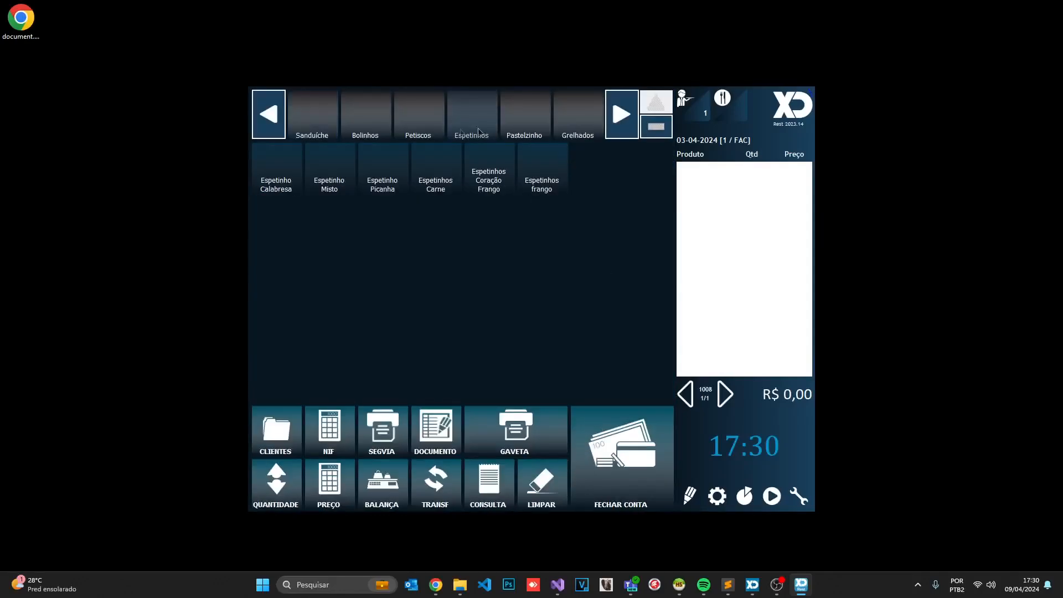
click(438, 169)
click(288, 122)
click(382, 177)
click(435, 177)
click(488, 177)
click(542, 178)
Try paying 21,34 by Visa Credito into CAIXA PRINCIPAL, dismiss the permission warning, and send the order
click(626, 422)
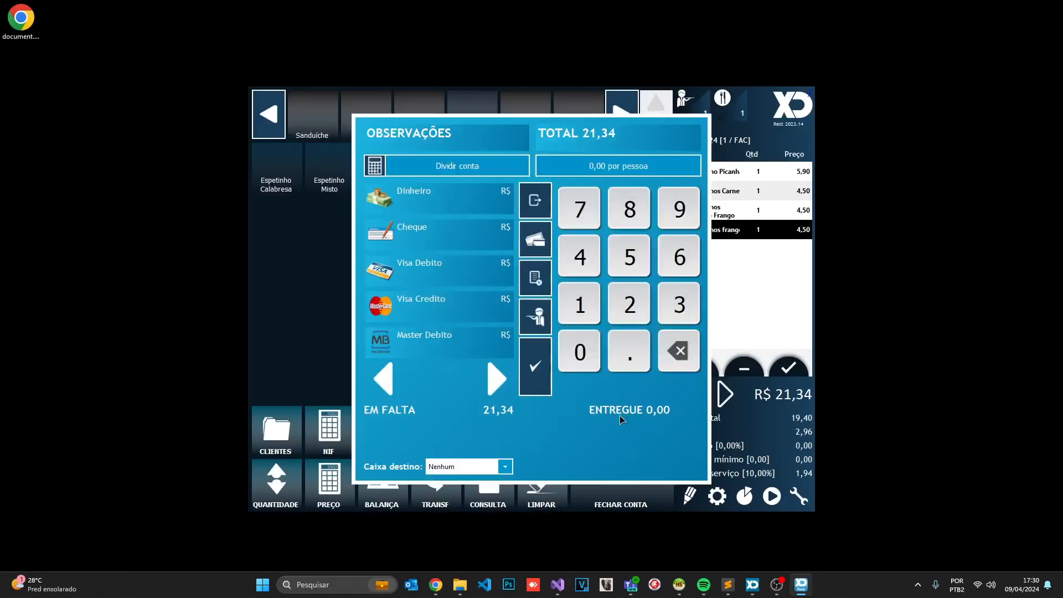
click(492, 467)
click(475, 453)
click(449, 296)
click(523, 390)
click(514, 409)
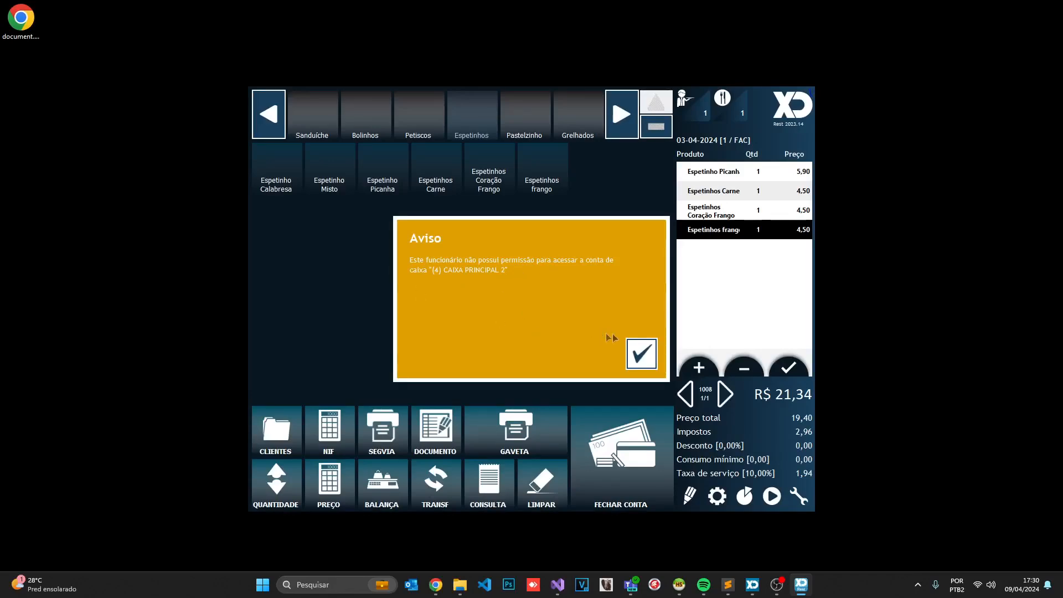
click(635, 349)
click(788, 367)
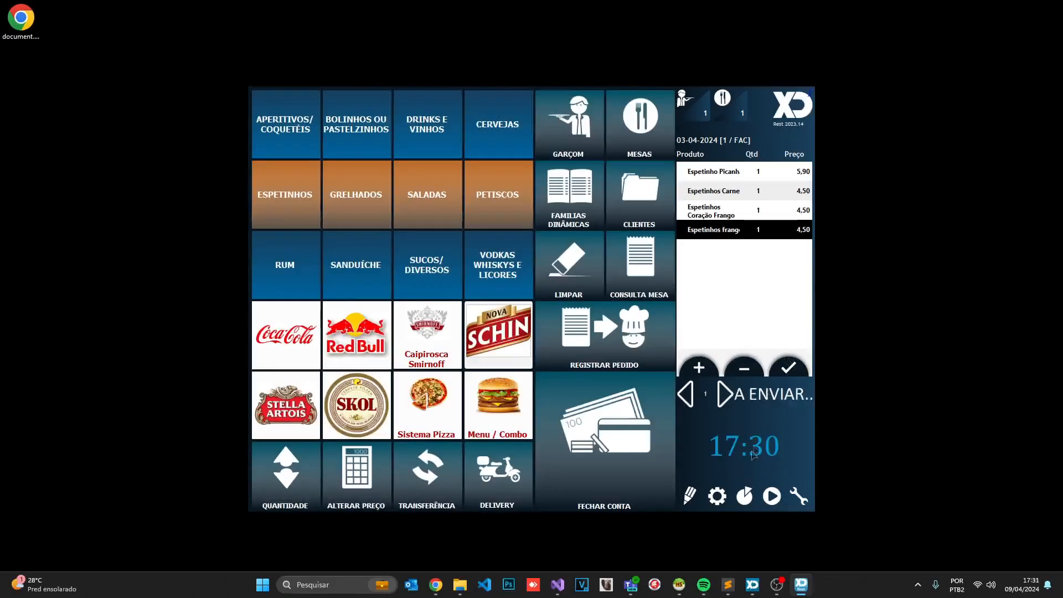
Blank the Proprietário of CAIXA PRINCIPAL 2, removing Gerente, and save the account
click(717, 495)
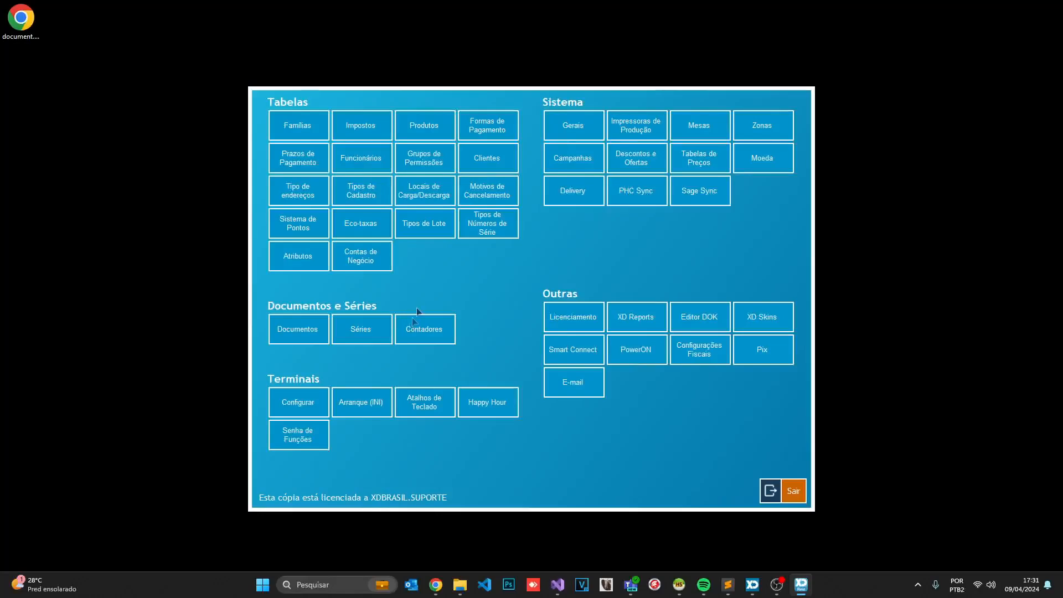
click(364, 258)
click(584, 248)
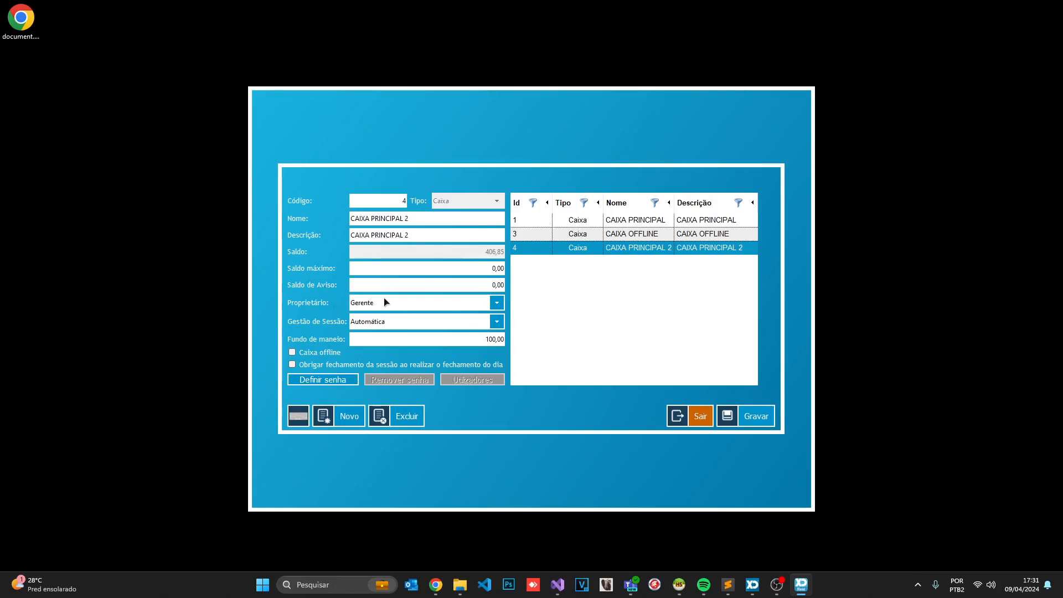
click(400, 303)
click(382, 316)
click(761, 417)
Exit settings to sales and reopen table 1's four-espetinho order
click(692, 420)
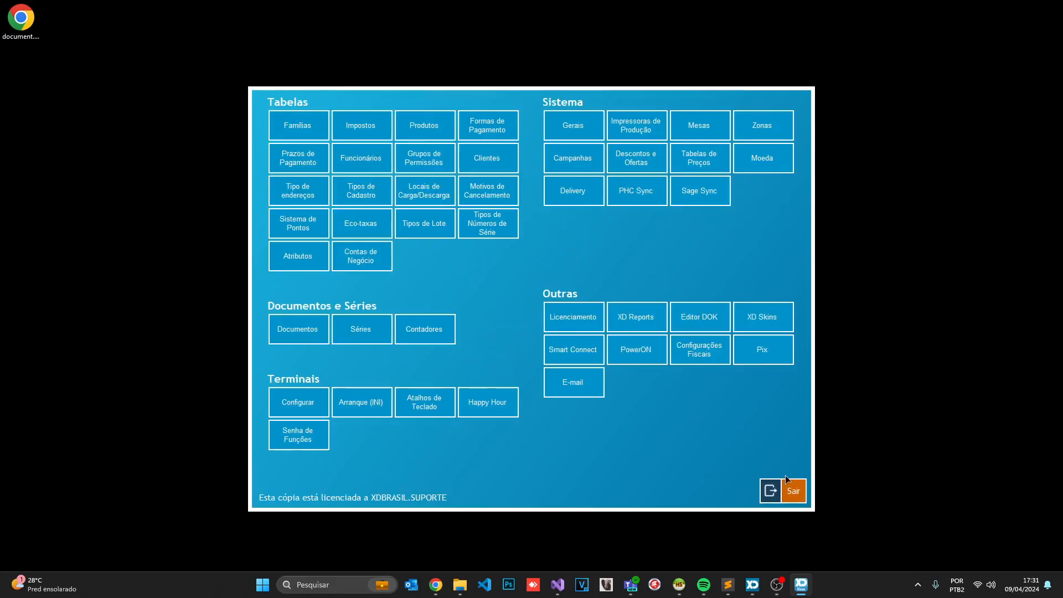
click(793, 486)
click(742, 117)
click(290, 121)
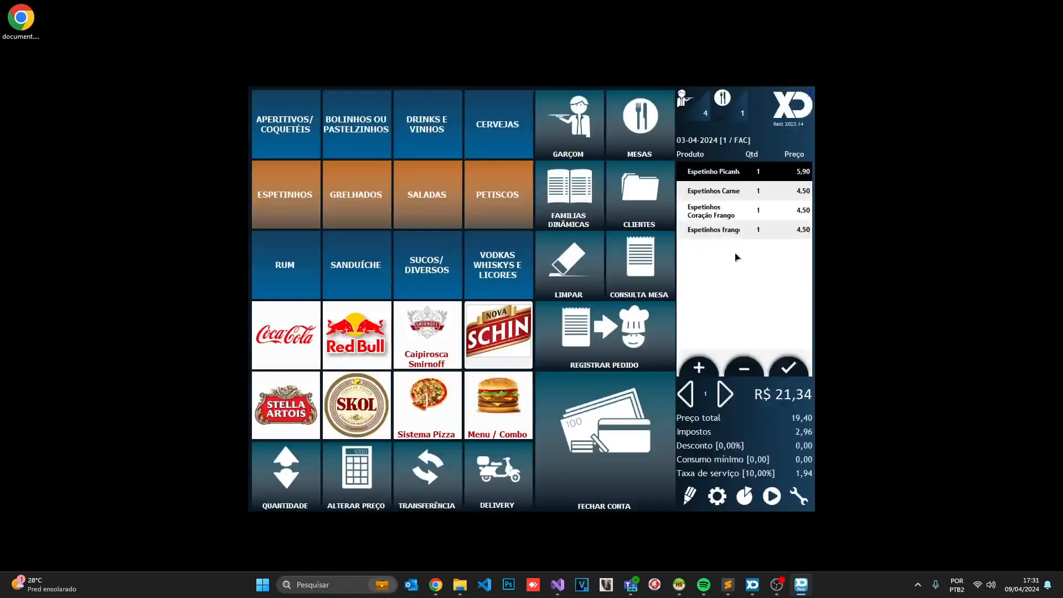
As employee 1, pay table 1's 21,34 by Visa Debito into CAIXA PRINCIPAL 2, skipping the PDF save
text(empr1)
key(Return)
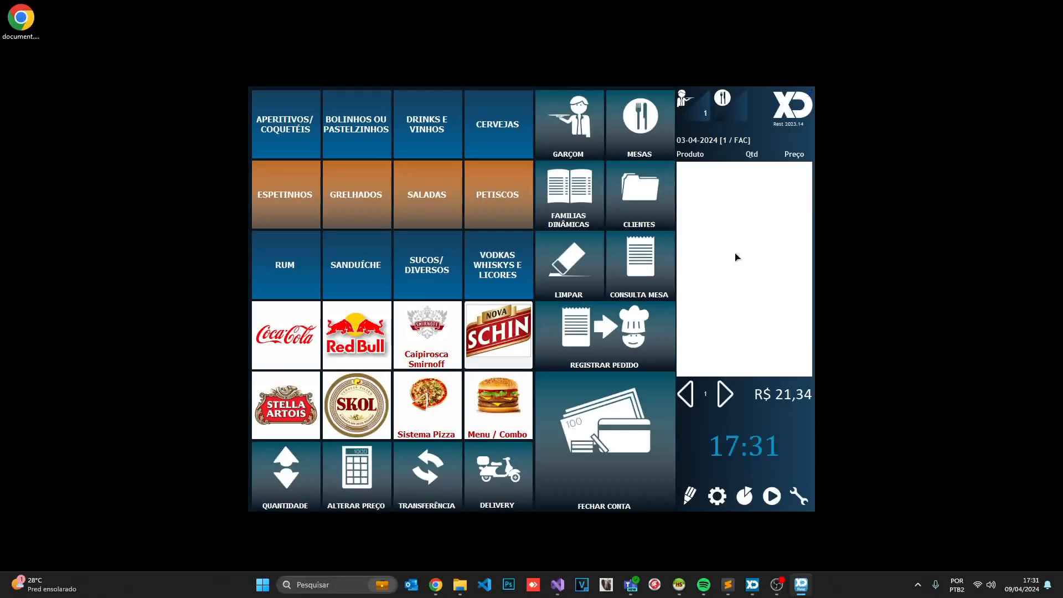
click(728, 113)
click(277, 127)
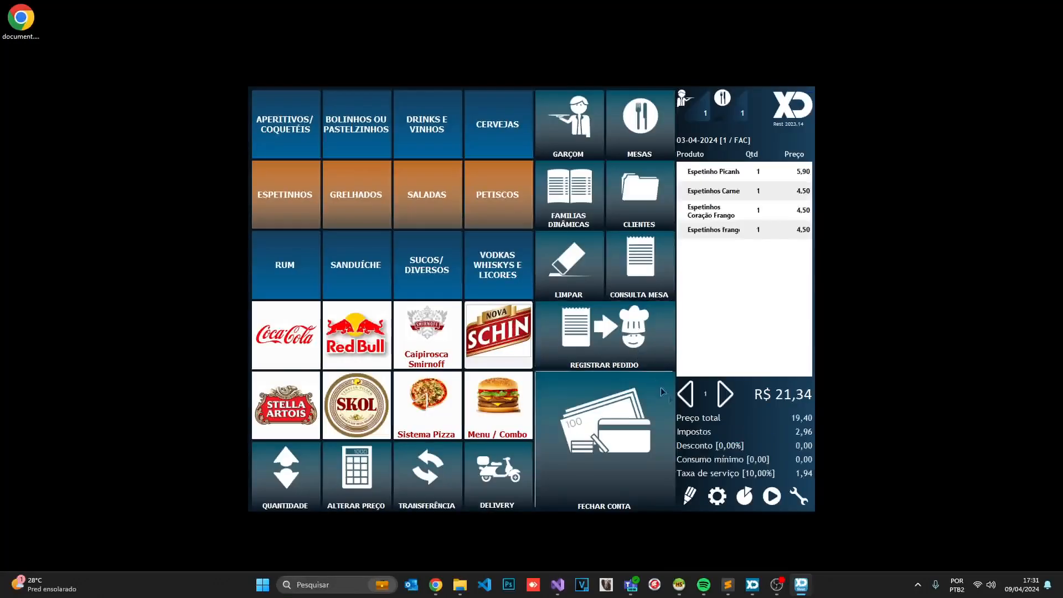
click(660, 388)
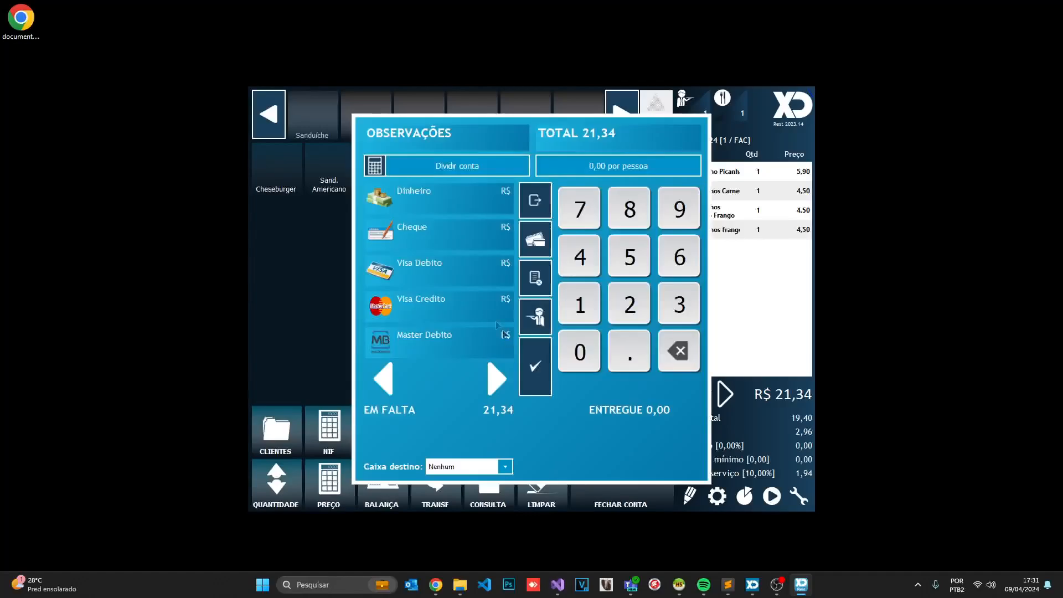
click(487, 466)
click(473, 475)
click(476, 270)
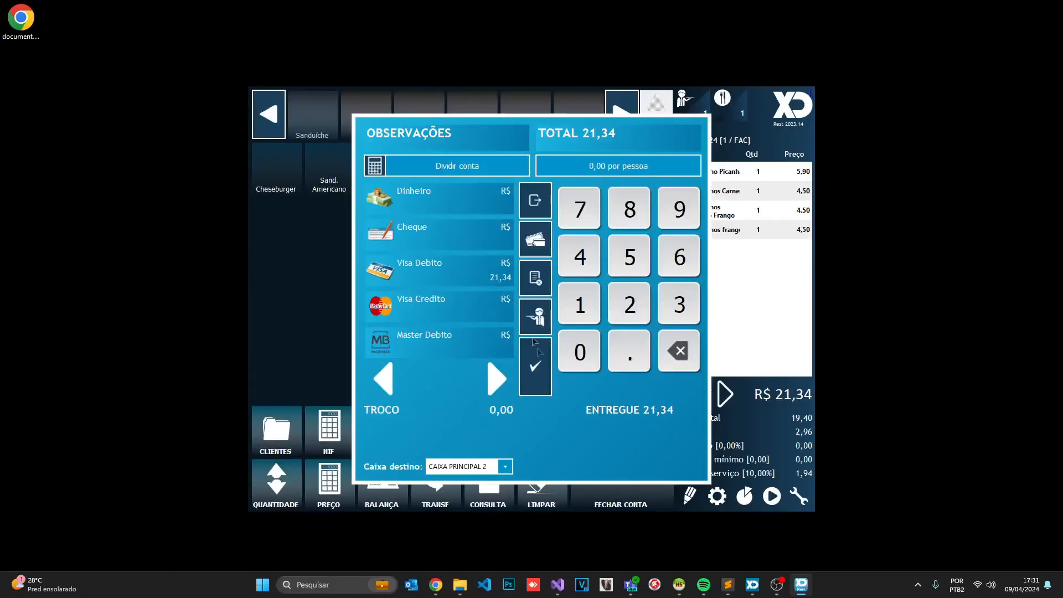
click(535, 364)
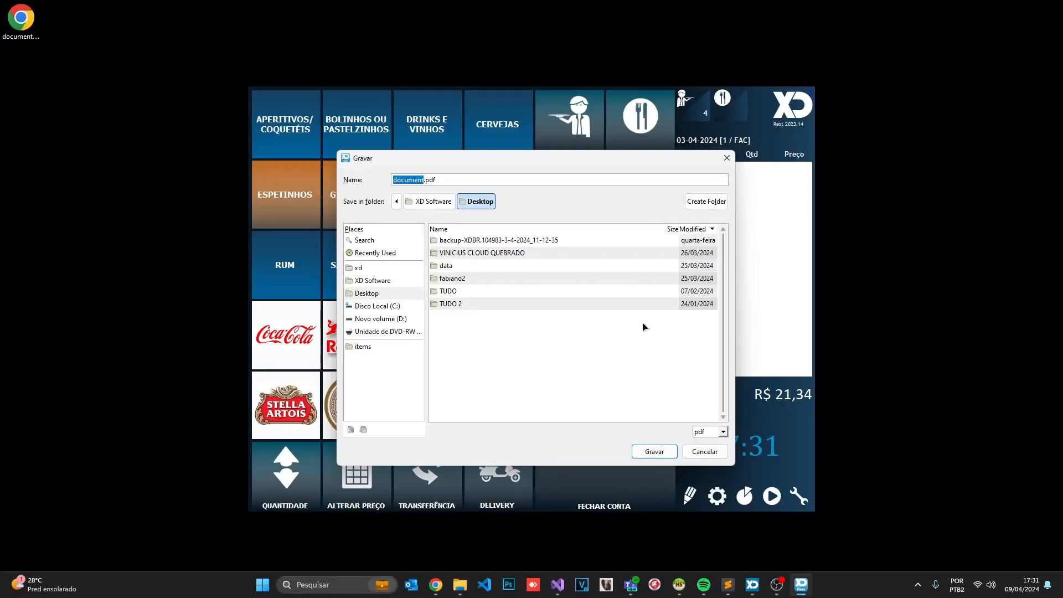
click(705, 451)
Switch to table 2 from the table map
key(alt+Tab)
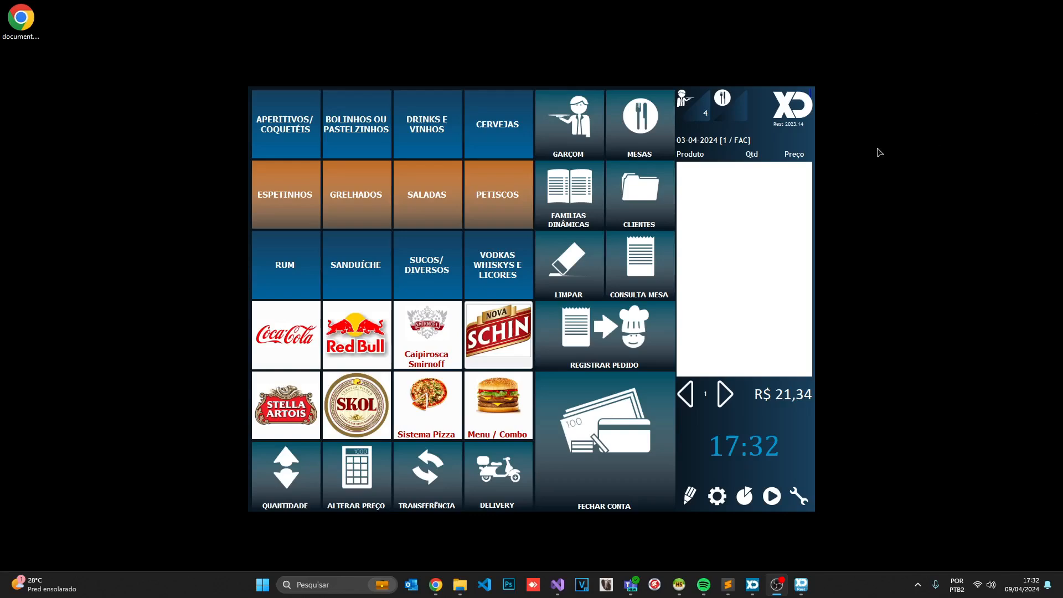
click(733, 117)
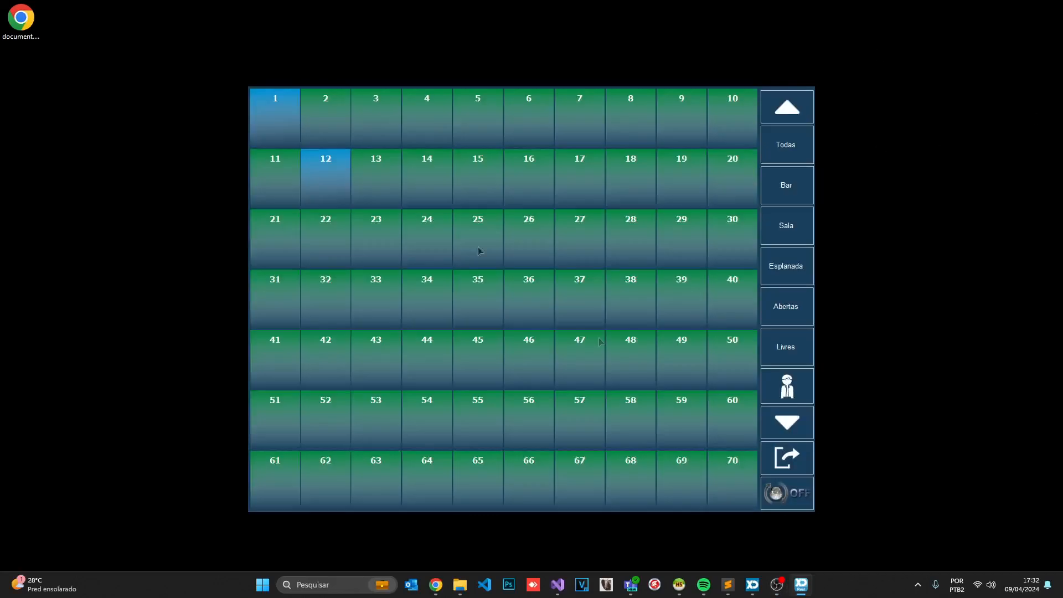
click(325, 119)
Start a Fechamento for CAIXA PRINCIPAL 2 via the 'caixa' cash movements
text(caixa)
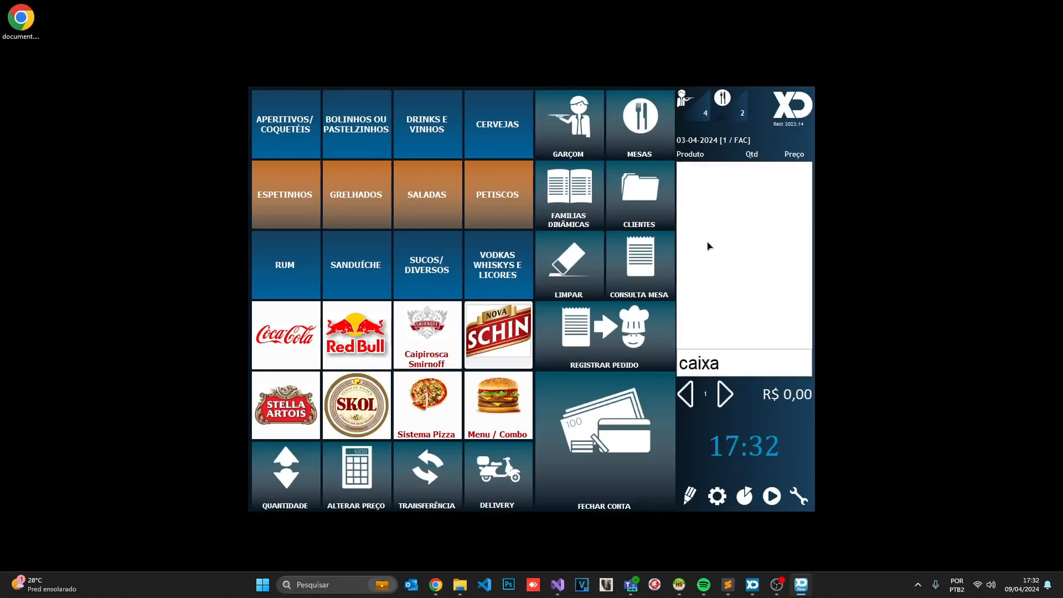
key(Return)
click(669, 278)
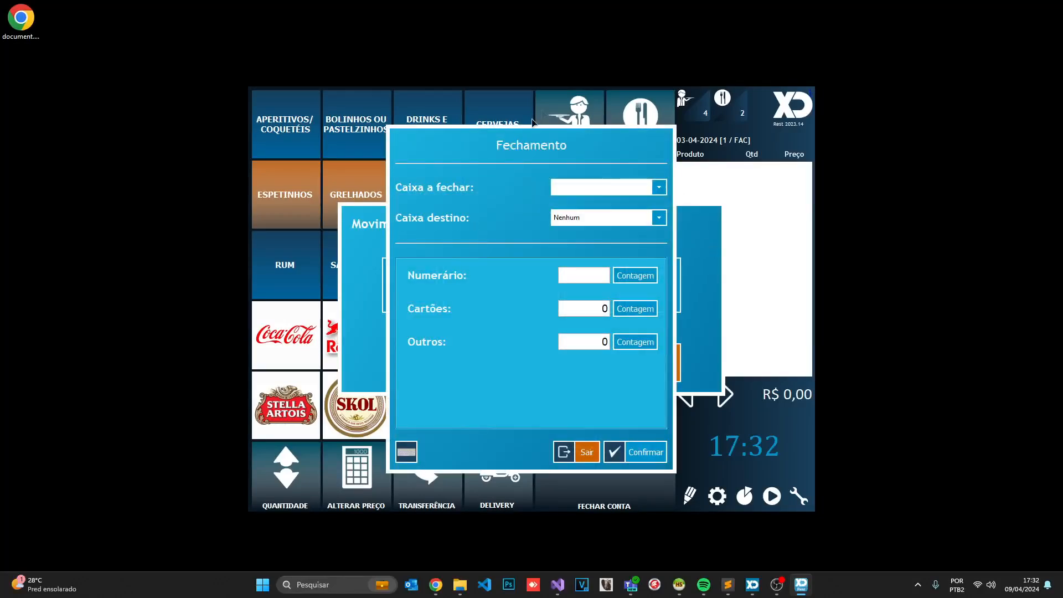
click(578, 192)
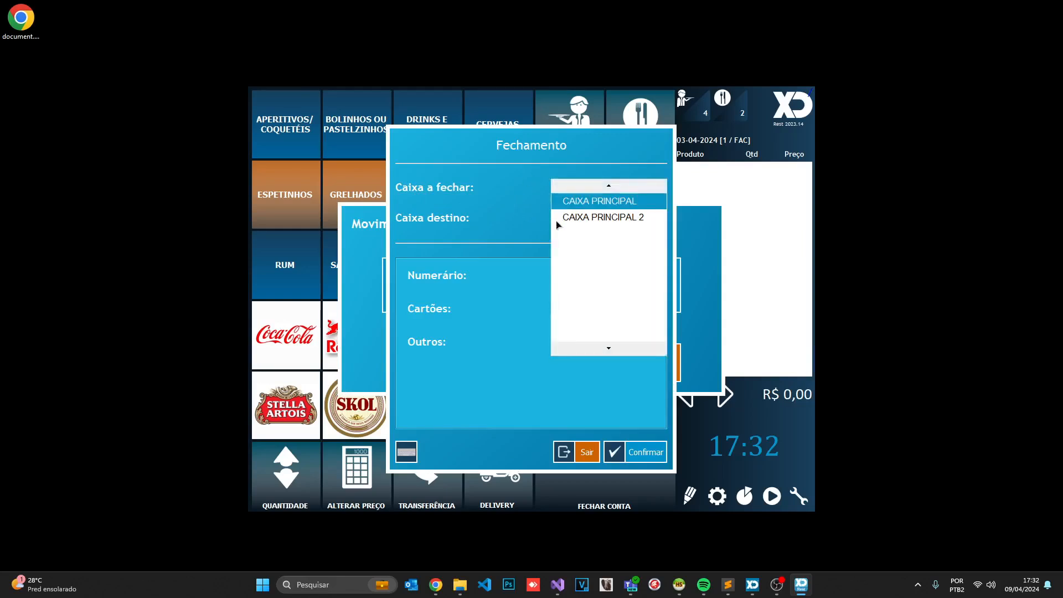
click(575, 218)
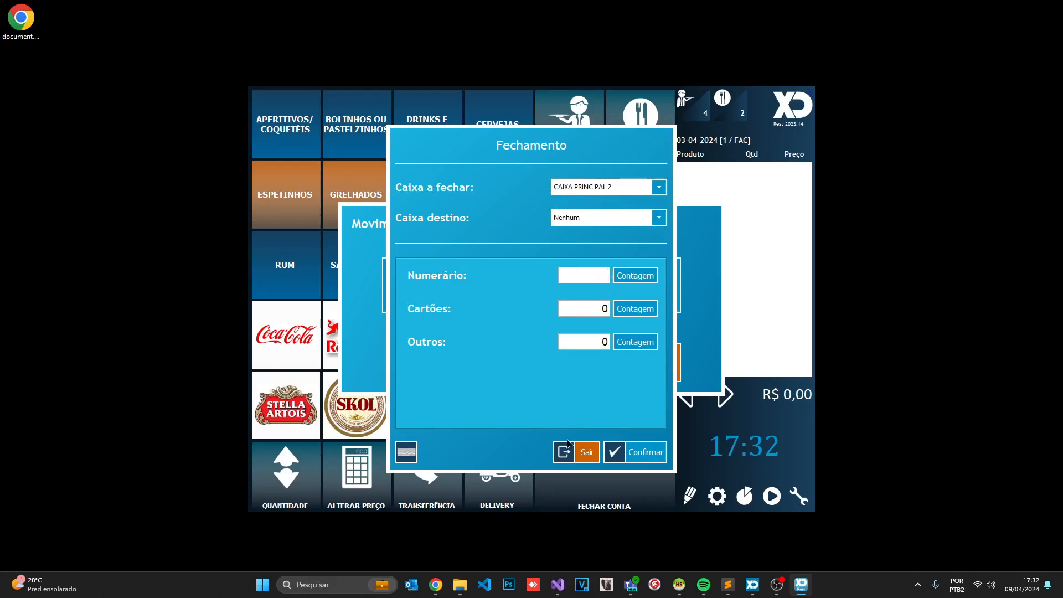
Leave the closing unconfirmed and go to page 2 of the reports
click(580, 452)
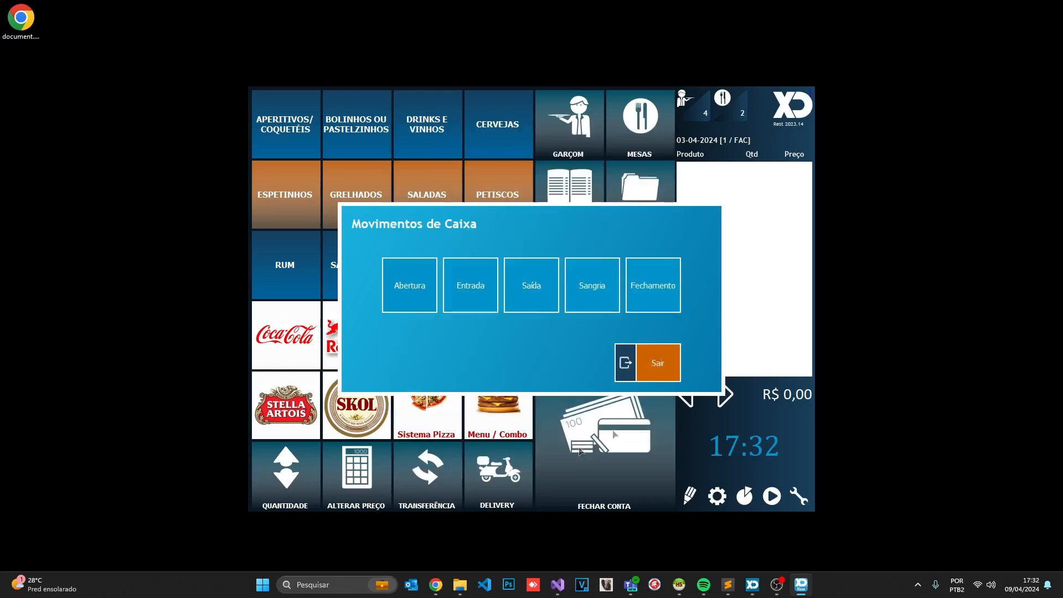
click(658, 361)
click(740, 497)
click(510, 423)
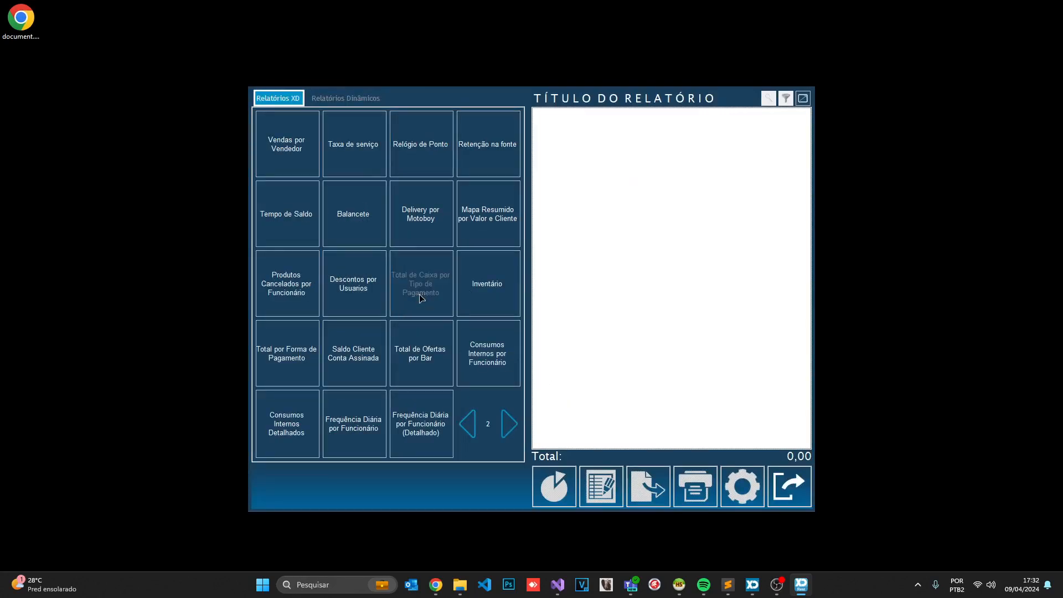
Run the Total de Caixa por Tipo de Pagamento report, review it and close reports
click(421, 299)
click(662, 361)
drag(677, 439, 747, 443)
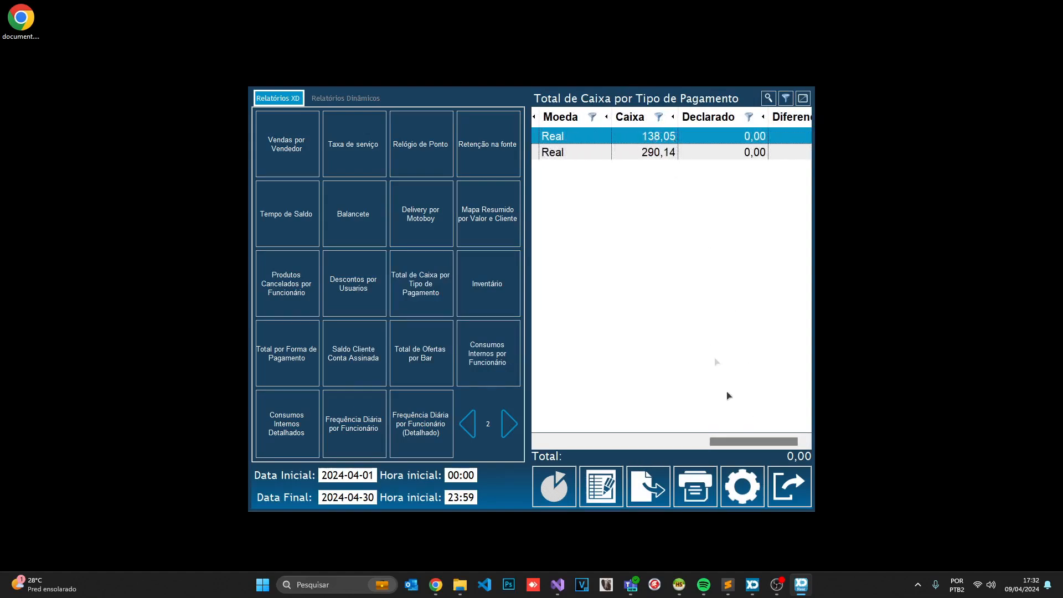
drag(745, 441, 703, 443)
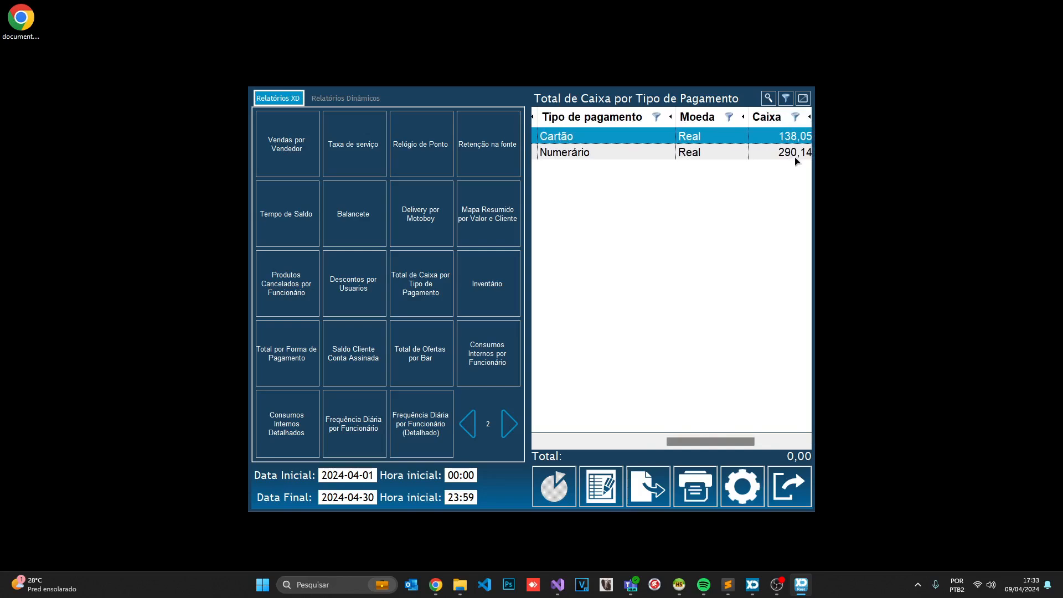
click(789, 491)
Start a cash closing with 290,14 in cash, then leave it unconfirmed
text(caixa)
key(Return)
click(658, 287)
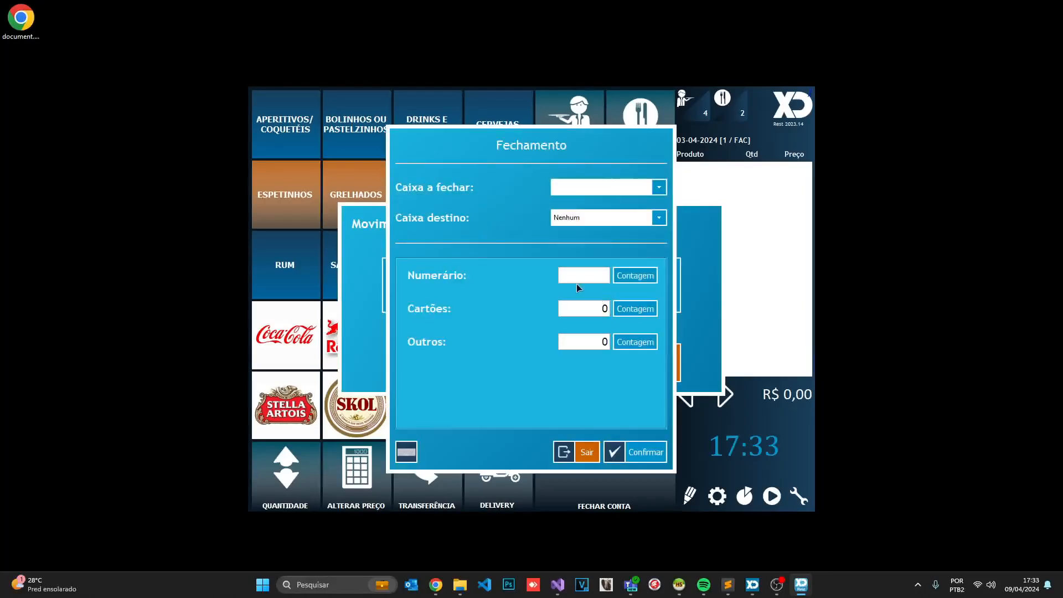
click(578, 275)
text(290,14)
click(576, 308)
click(583, 450)
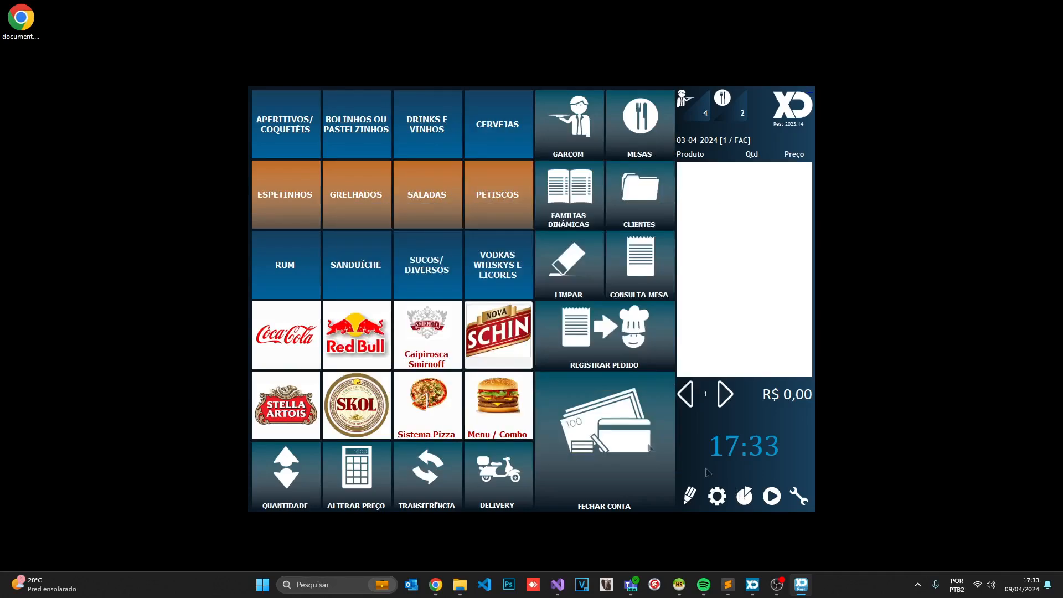
Rerun the Total de Caixa por Tipo de Pagamento report, then reopen cash movements with 'caixa'
click(745, 495)
click(508, 425)
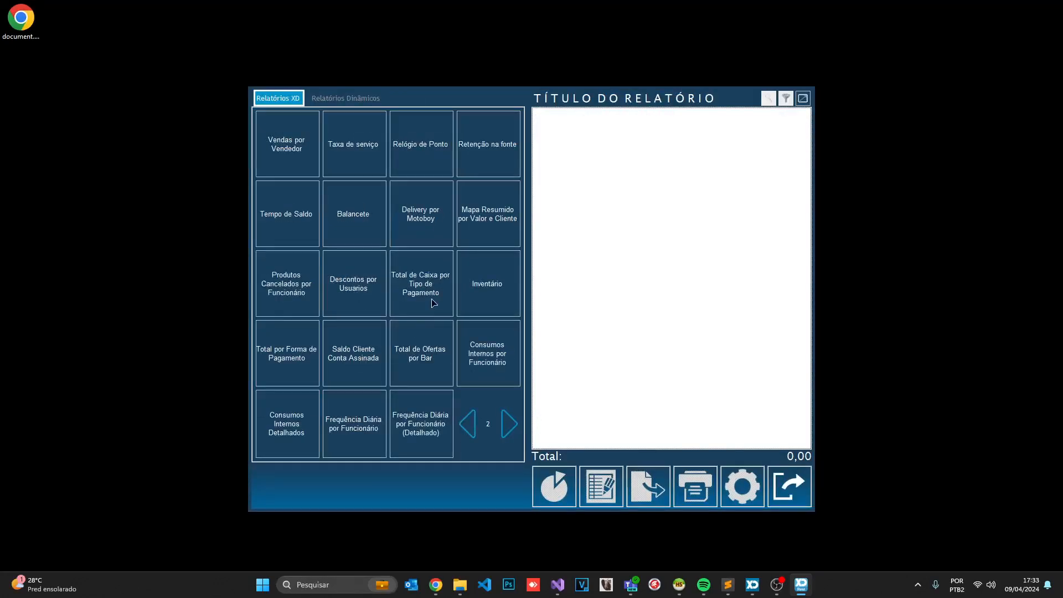
click(433, 303)
click(667, 360)
drag(605, 441, 746, 448)
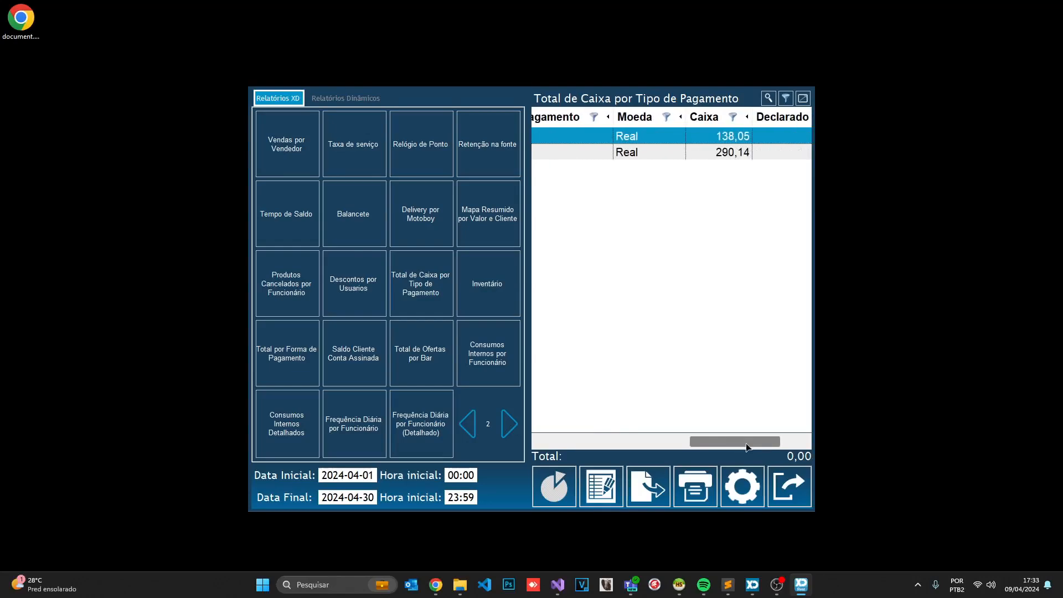
click(783, 494)
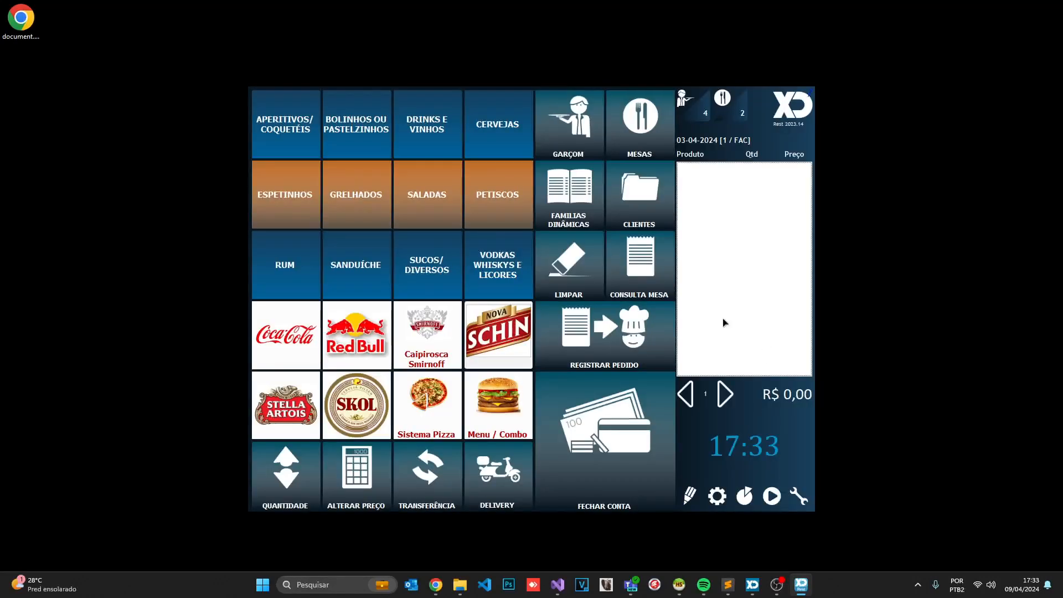
text(caixa)
key(Return)
Enter 293,14 in Numerário and 138,05 in Cartões with CAIXA PRINCIPAL 2 as the register
click(631, 288)
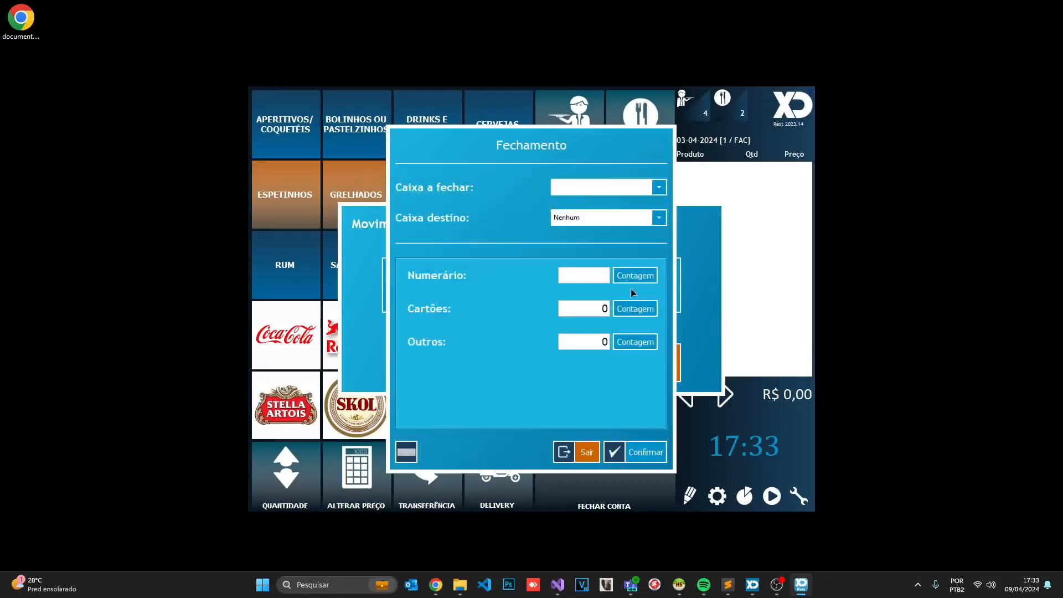
text(293,14)
key(Tab)
text(138,05)
click(587, 188)
click(573, 217)
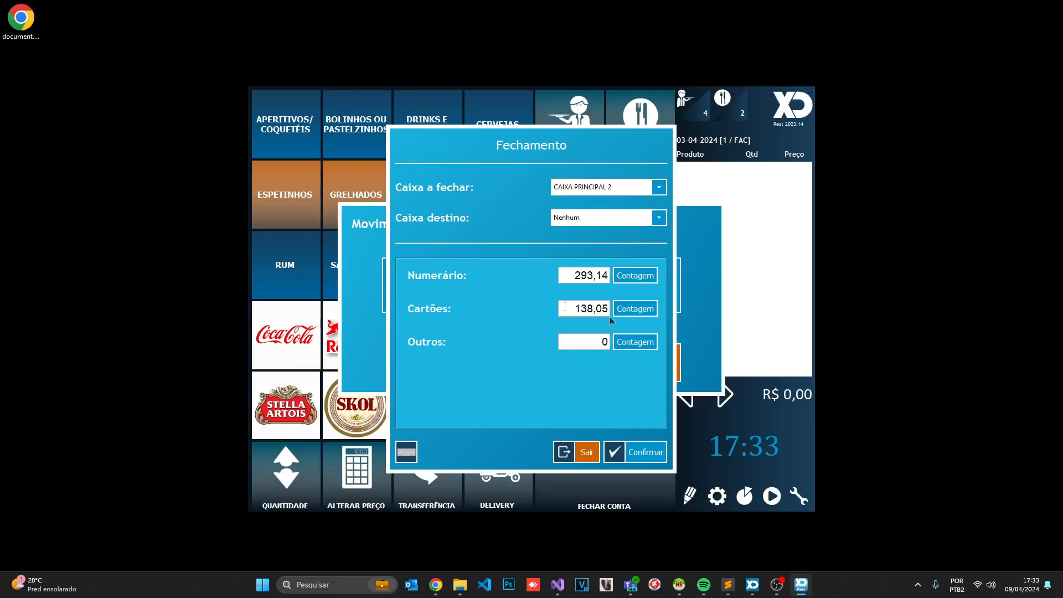
Confirm the closing, save the report as document.pdf, and close the dialogs
click(627, 458)
click(649, 450)
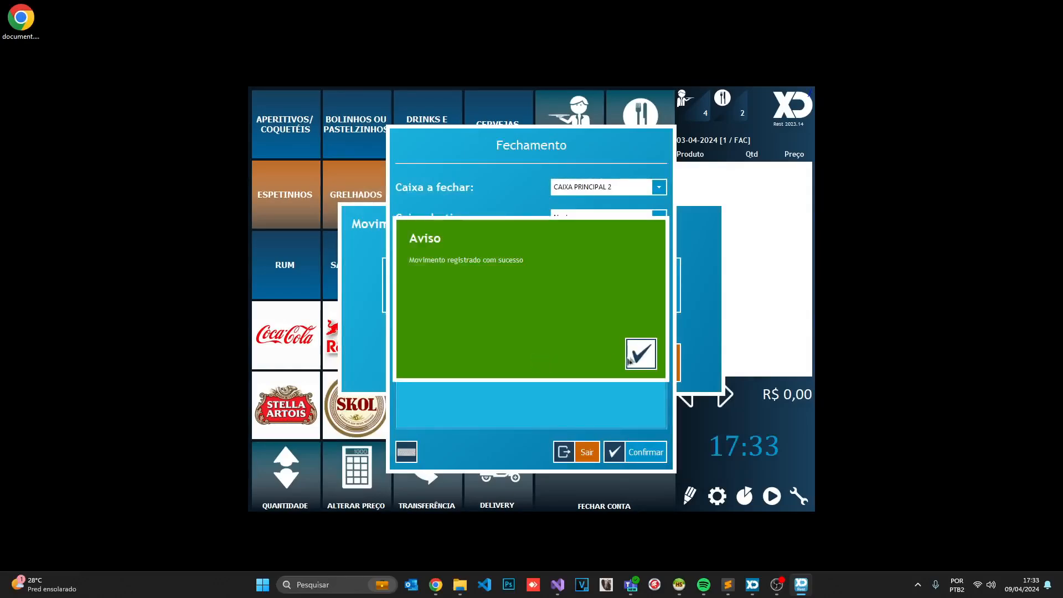
click(641, 354)
click(623, 360)
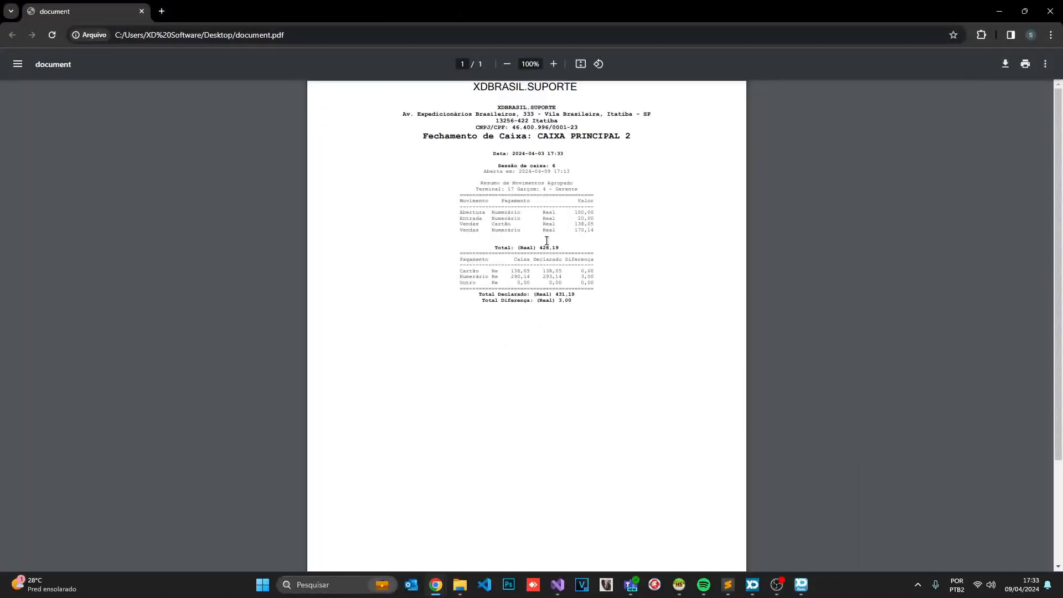
Inspect the declared cash value 293,14 and the Abertura, Entrada and Vendas movement rows
ctrl+scroll(543, 249, up, 5)
scroll(534, 260, up, 2)
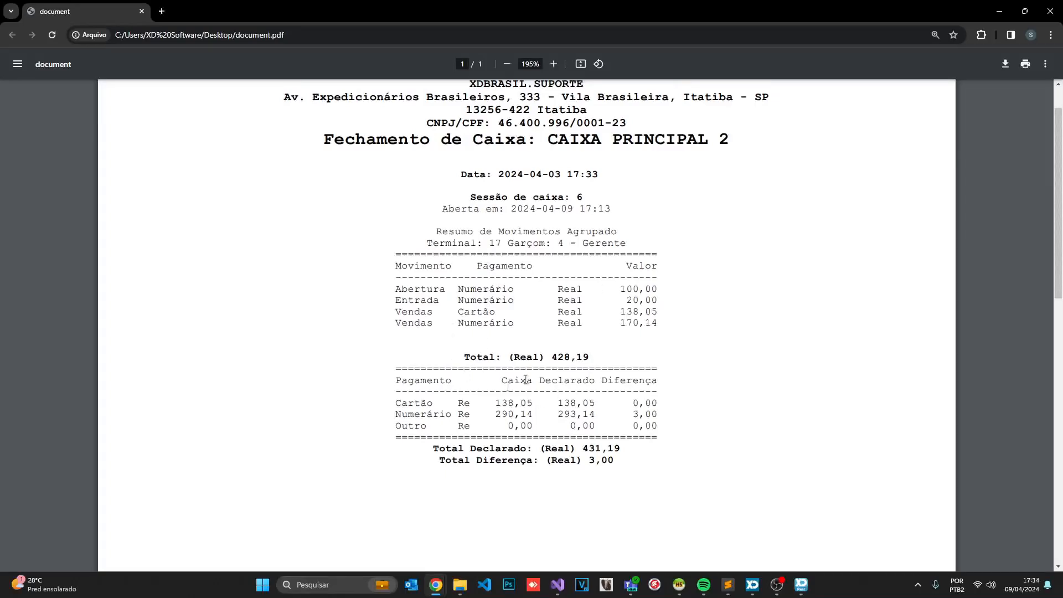
double_click(563, 416)
click(598, 416)
drag(402, 290, 657, 292)
drag(397, 301, 654, 304)
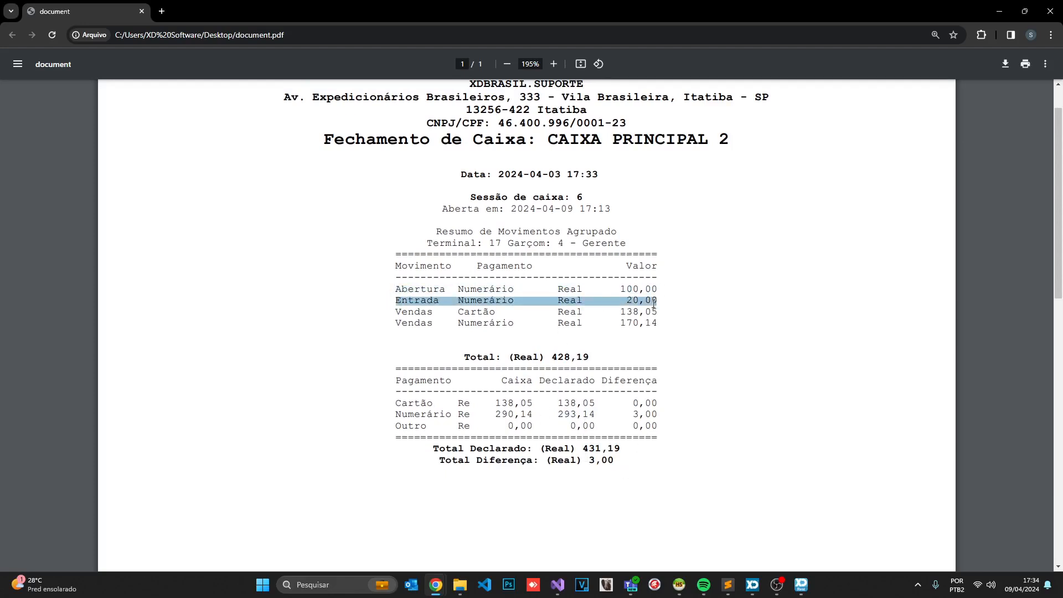
drag(389, 313, 673, 313)
drag(391, 320, 654, 325)
click(668, 326)
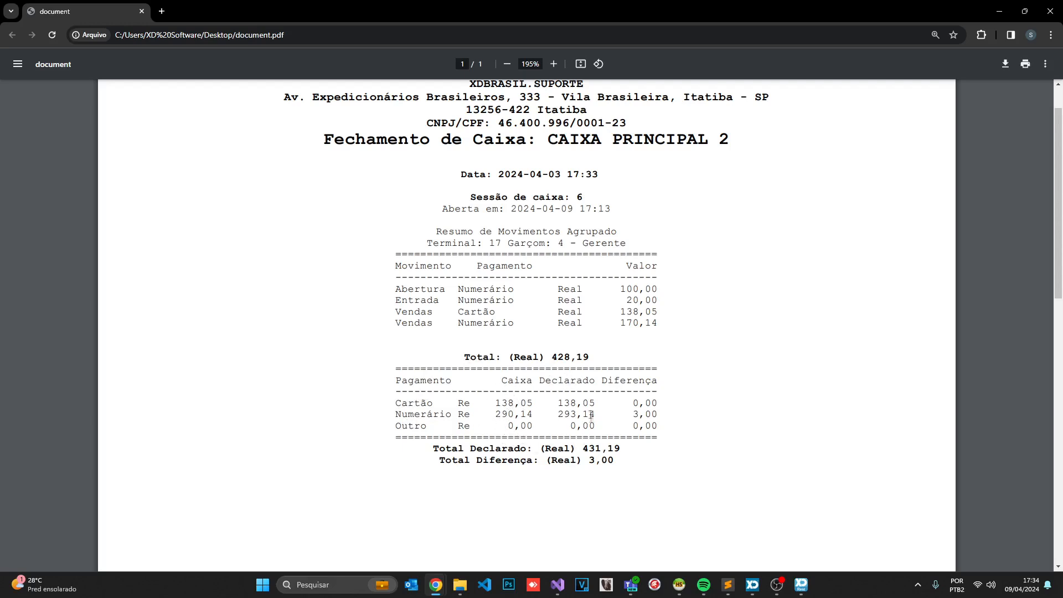
Check the 3,00 cash difference, then minimize the report to return to XD Rest
drag(633, 412, 660, 415)
click(661, 415)
click(660, 416)
click(999, 11)
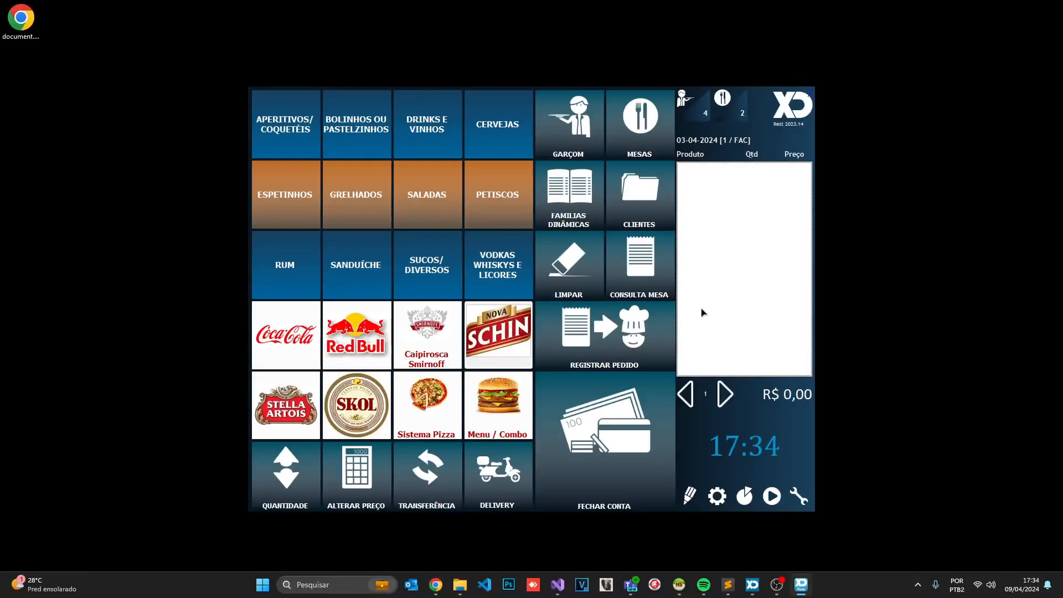
Set the cash register's Gestão de Sessão to Manual and save the settings
click(739, 493)
click(787, 486)
click(717, 495)
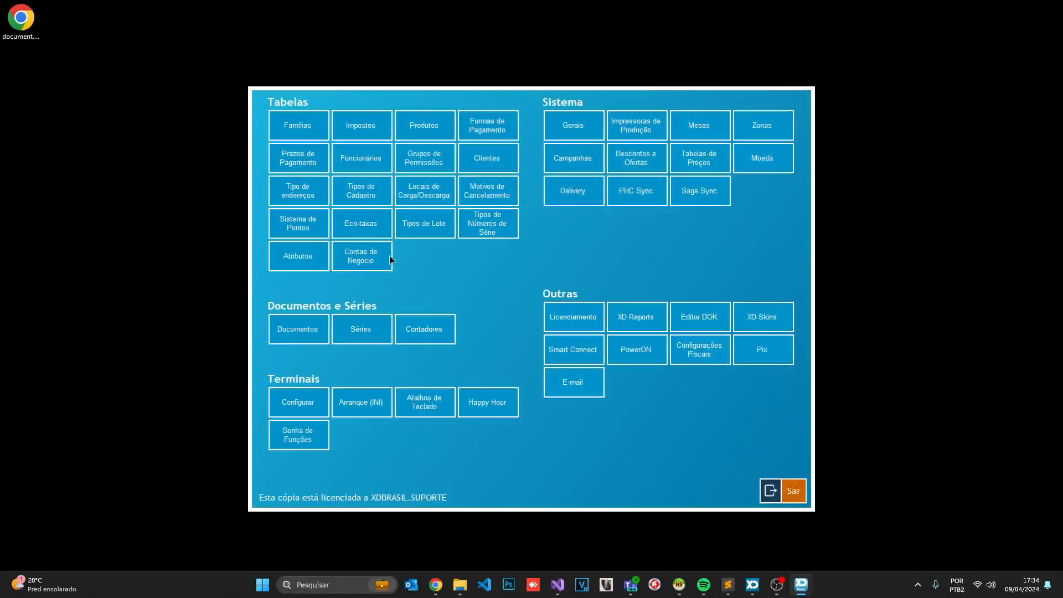
click(388, 256)
click(394, 323)
click(387, 339)
click(756, 423)
click(709, 421)
click(789, 490)
On table 3, order two Espetinho Picanha and two Espetinhos frango
click(642, 133)
click(394, 137)
click(285, 159)
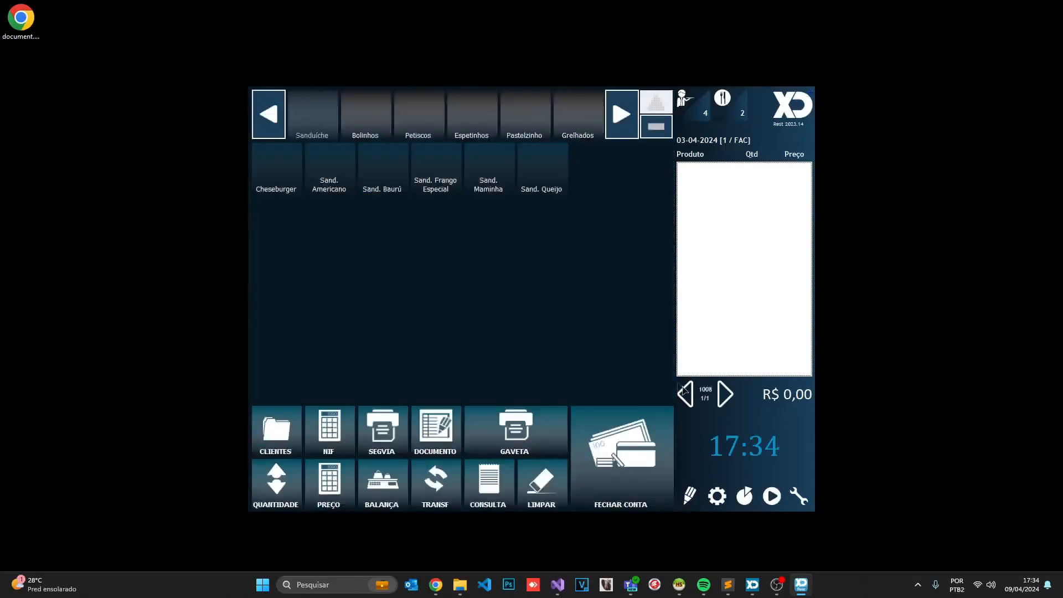
click(403, 163)
click(403, 163)
click(542, 166)
click(541, 166)
Try paying the 22,88 bill in cash to CAIXA PRINCIPAL 2 and dismiss the register-not-open warning
click(612, 433)
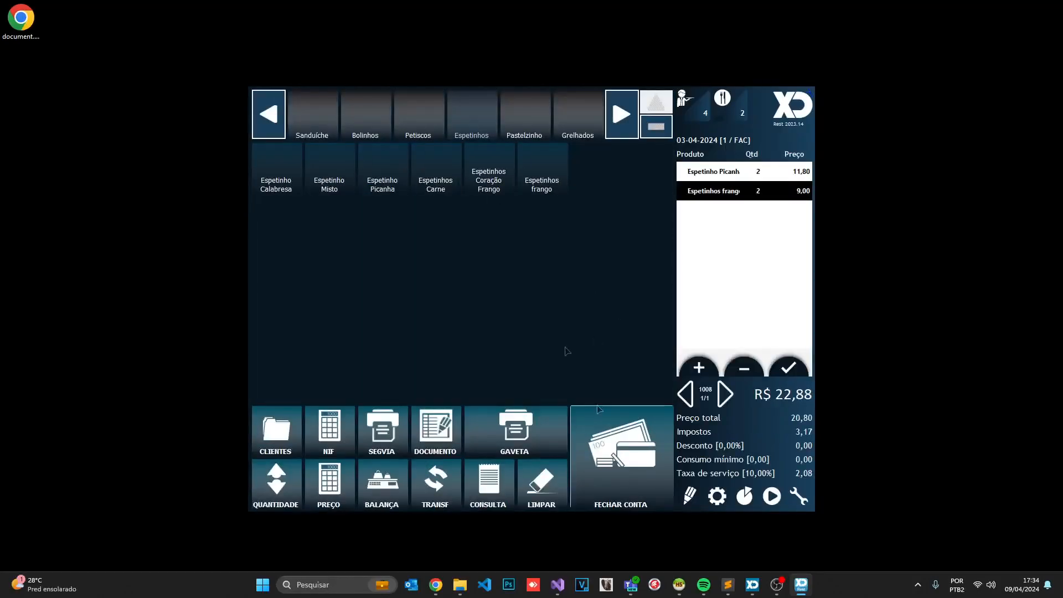
click(482, 204)
click(487, 466)
click(494, 475)
click(535, 366)
click(516, 425)
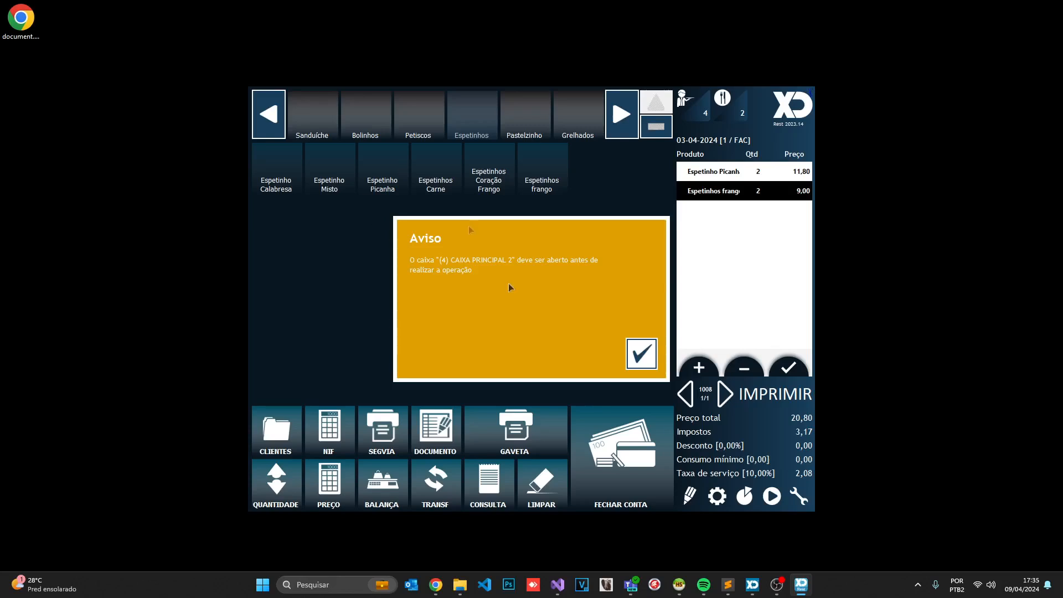
click(655, 355)
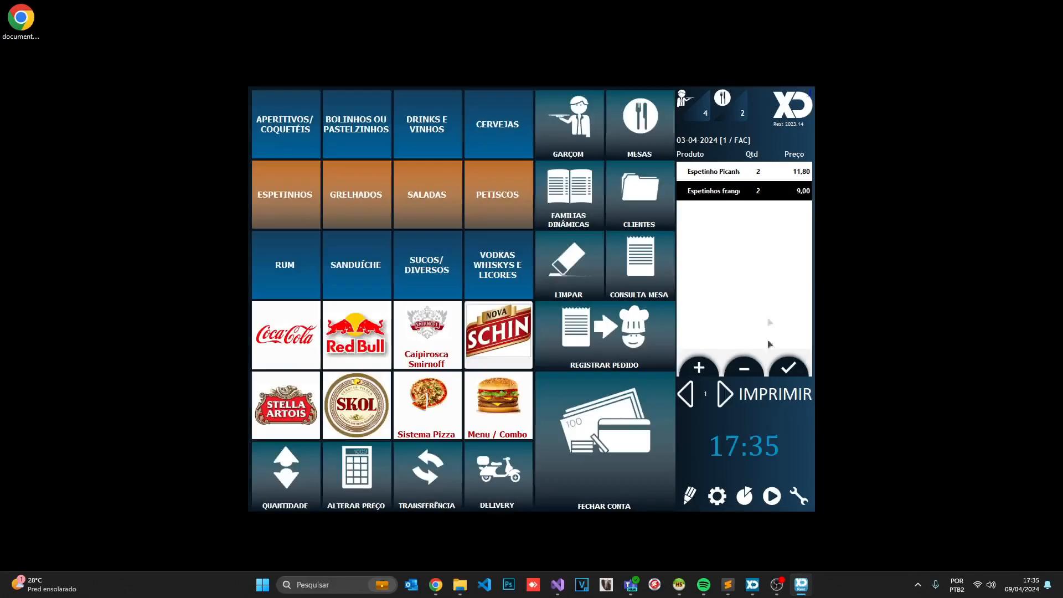
Switch CAIXA PRINCIPAL 2's session management back to Automática and save
click(718, 494)
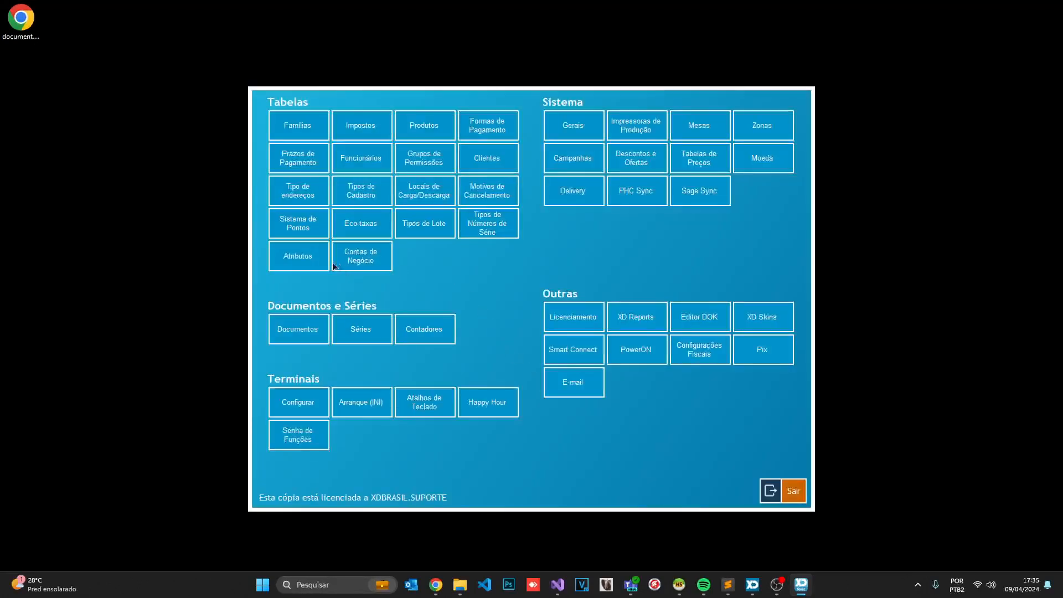
click(354, 255)
click(663, 252)
click(465, 323)
click(387, 365)
click(743, 417)
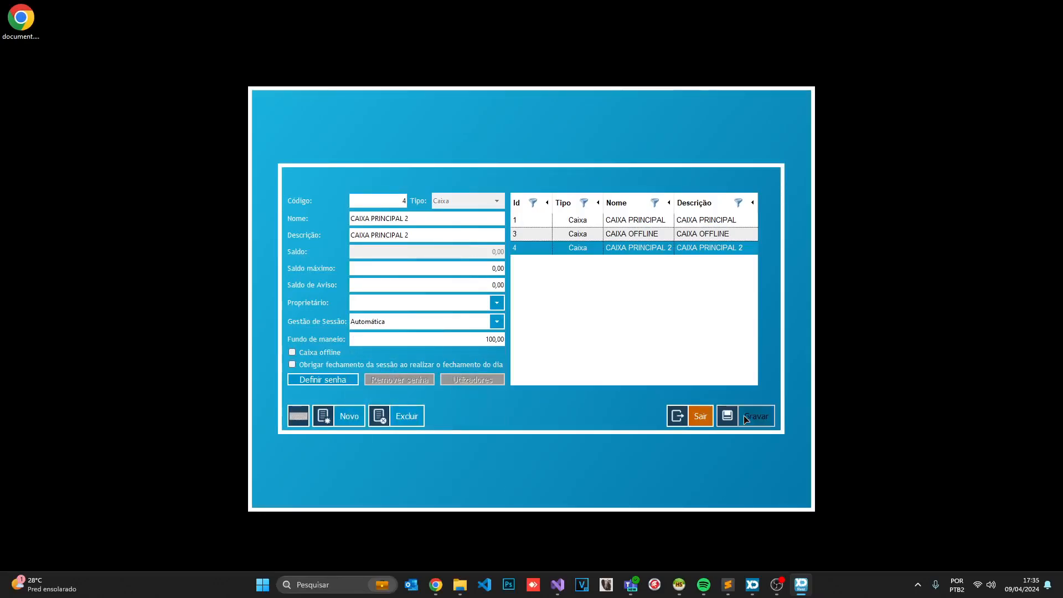
click(709, 418)
click(786, 491)
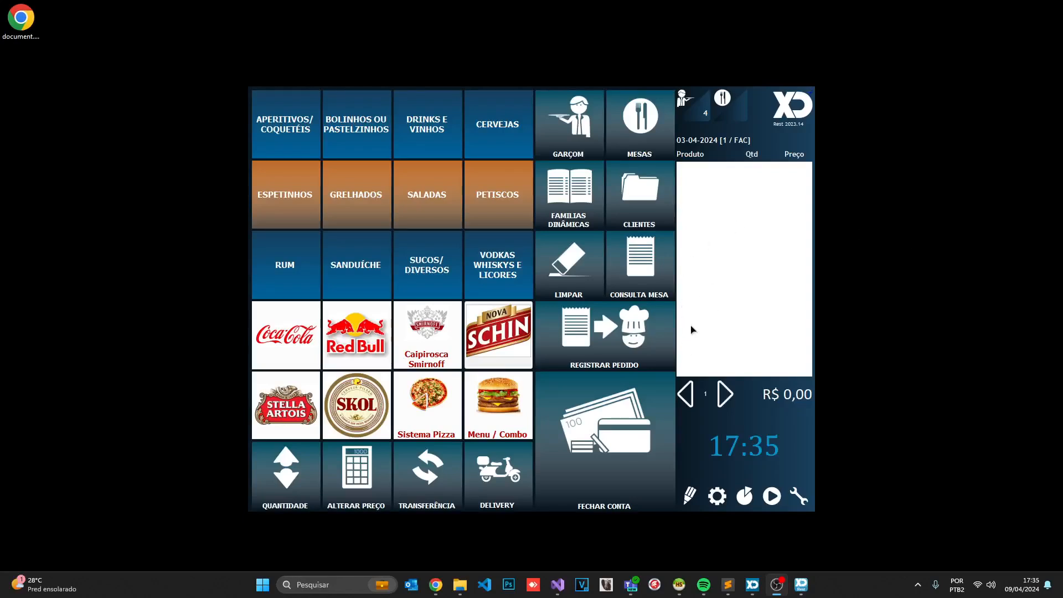
Run the fdia day-closing command and get the close-all-tables warning
click(727, 333)
text(fdia)
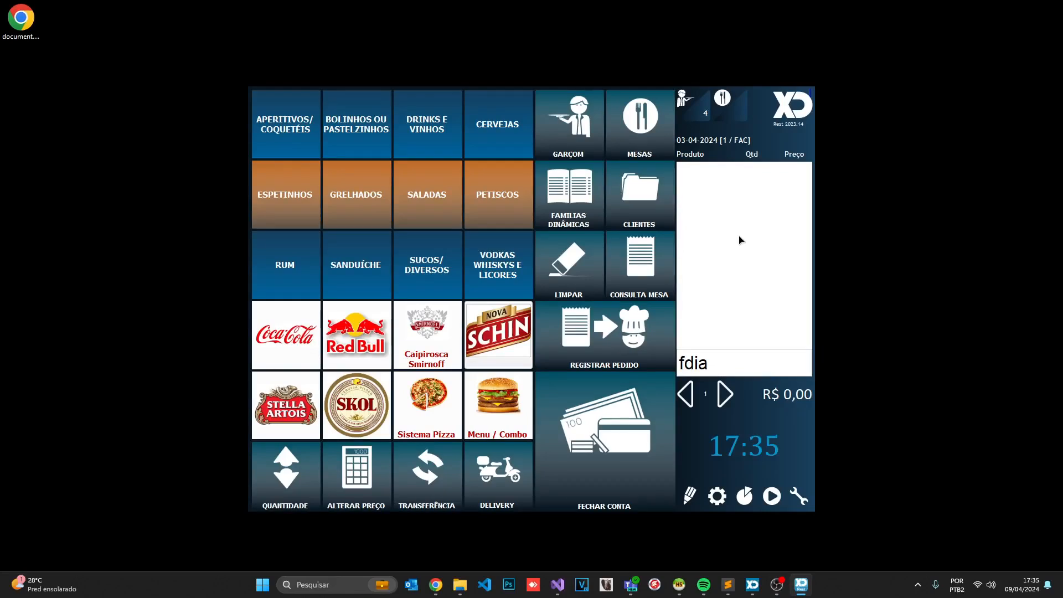
key(Return)
click(548, 361)
click(638, 355)
Clear table 2's pending order by reducing the Espetinhos frango and finishing it
click(731, 116)
click(308, 119)
click(731, 193)
click(739, 370)
click(792, 375)
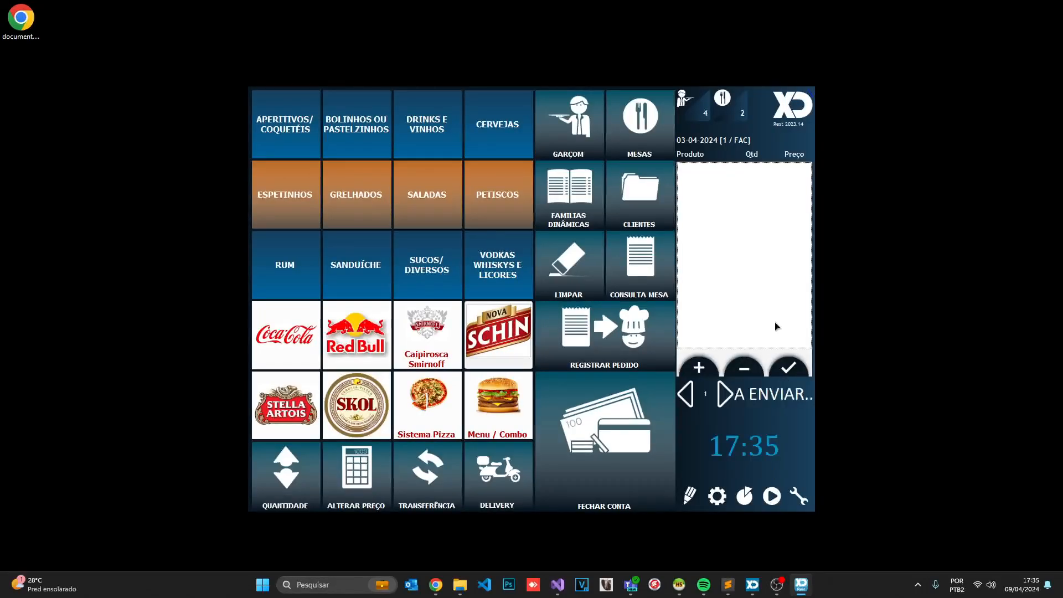
Close the day with fdia, saving the printed report over document.pdf and keeping XD Rest open
text(fdia)
key(Return)
click(518, 361)
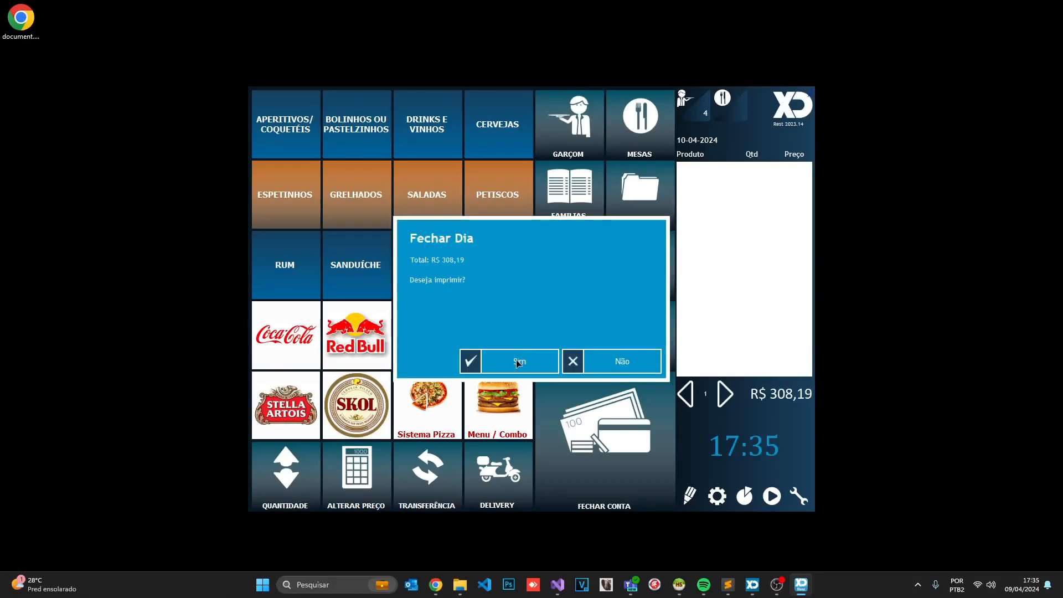
click(519, 361)
click(652, 449)
click(516, 359)
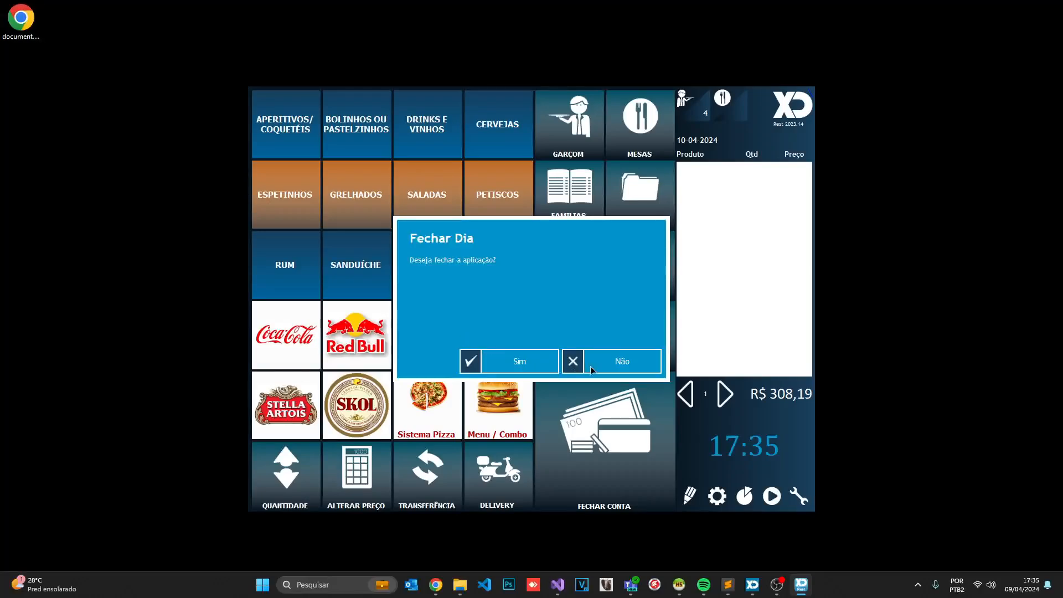
click(591, 369)
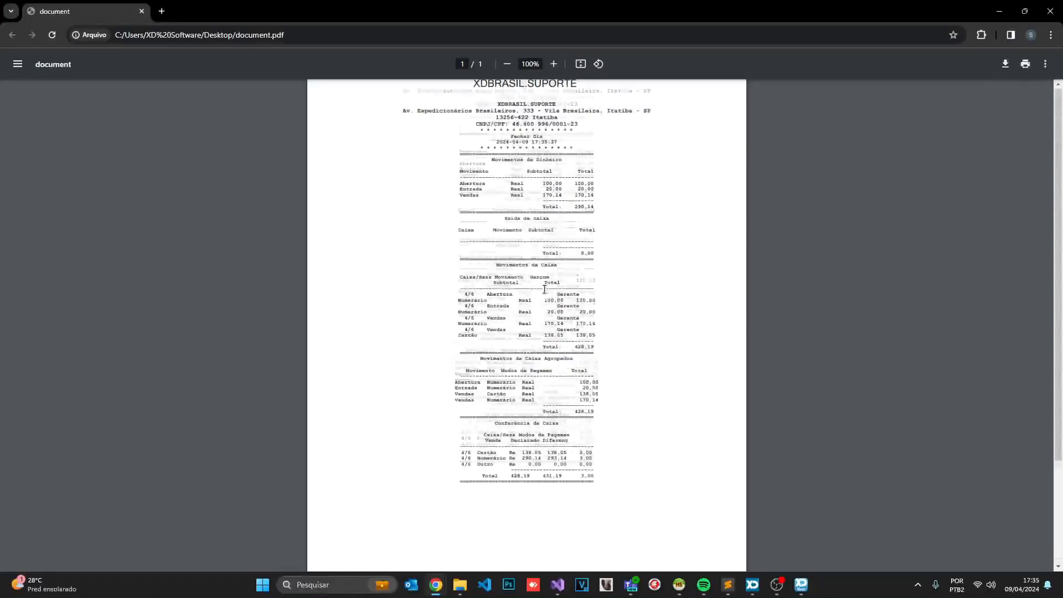
Check the Vendas cash line and the 290,14 cash total in the report
scroll(528, 189, up, 5)
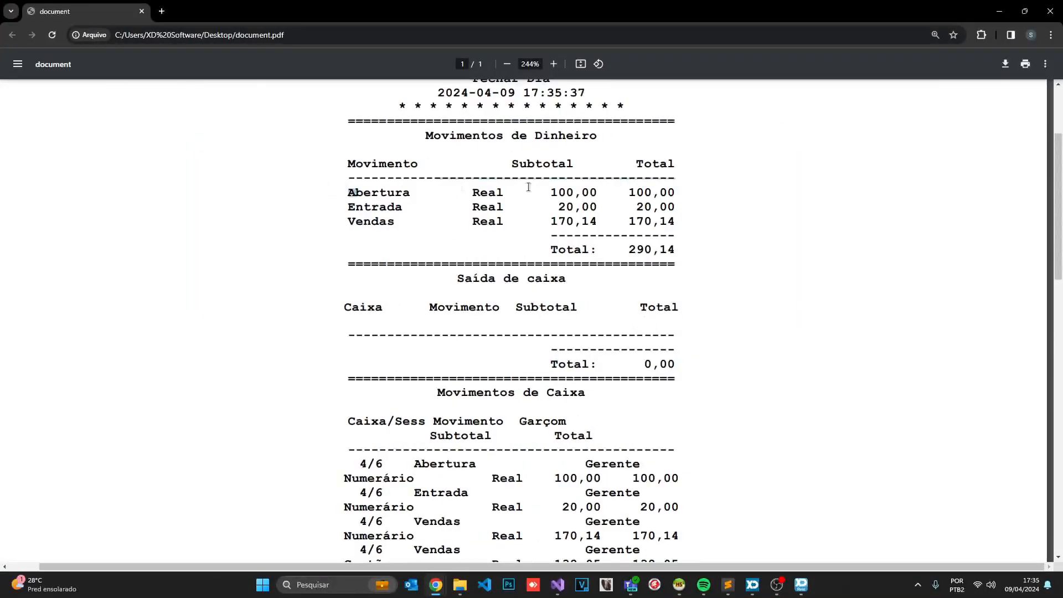
drag(347, 222, 695, 225)
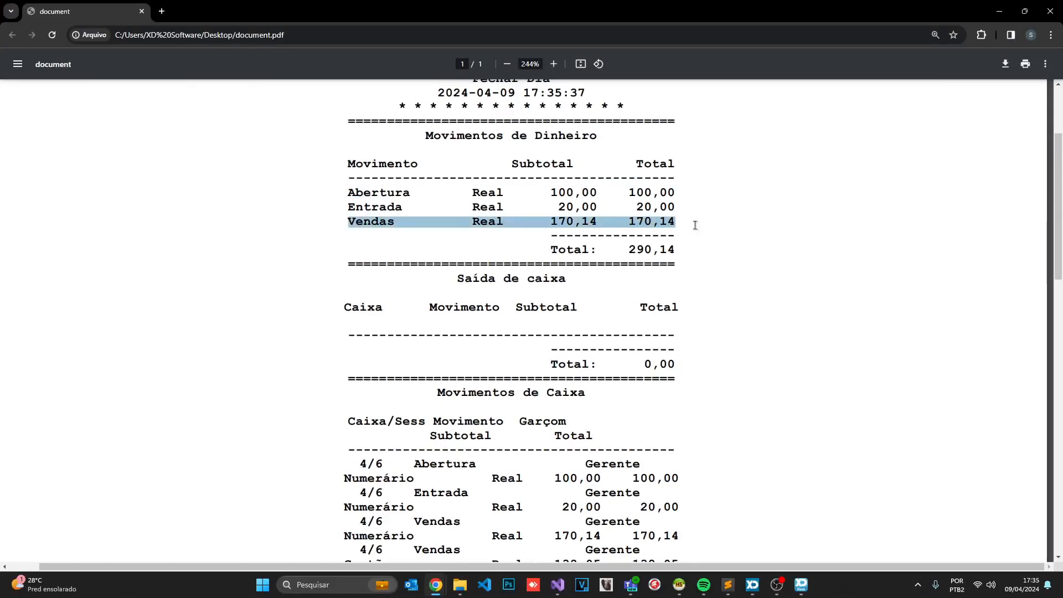
click(647, 248)
drag(631, 249, 681, 245)
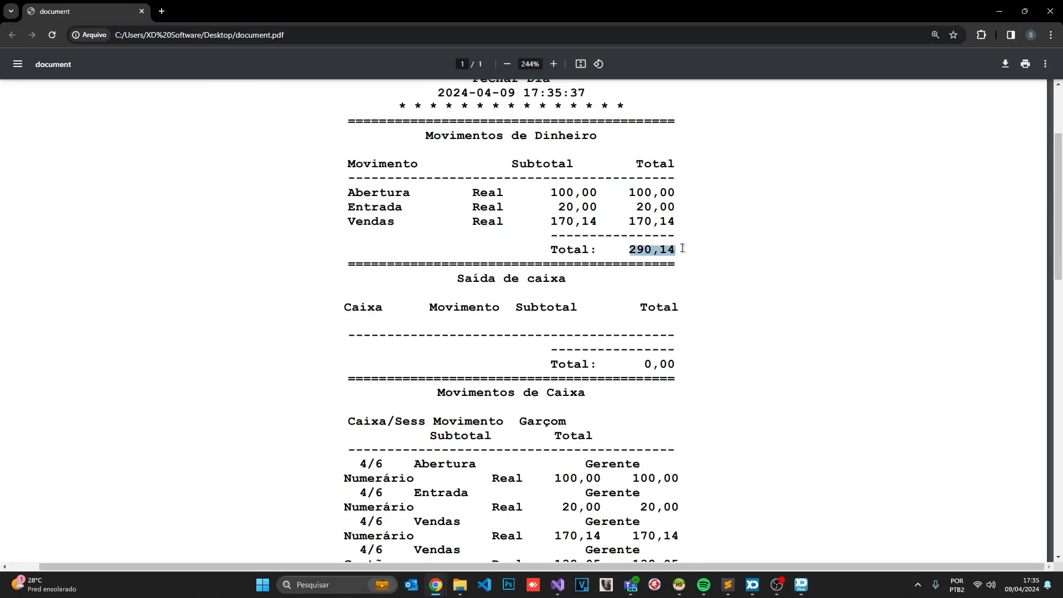
scroll(673, 252, down, 2)
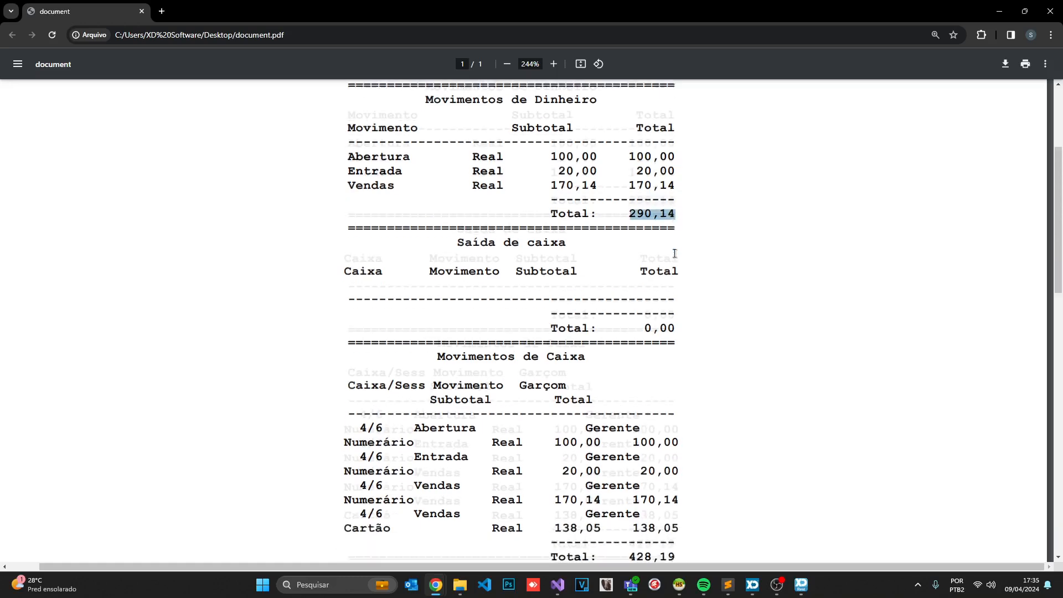
click(404, 191)
scroll(562, 237, down, 2)
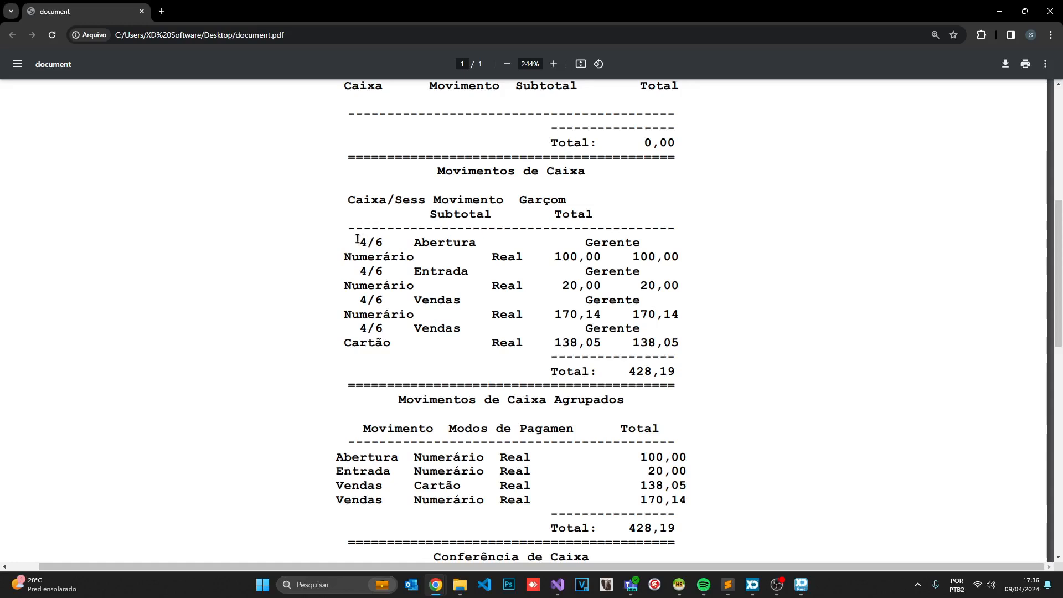
Inspect the Abertura lines for register 4/6, the Entrada values and the Vendas Numerário row
drag(357, 241, 683, 246)
click(374, 240)
drag(357, 241, 375, 244)
click(379, 243)
click(383, 248)
drag(384, 272, 328, 283)
click(321, 298)
double_click(350, 310)
click(376, 315)
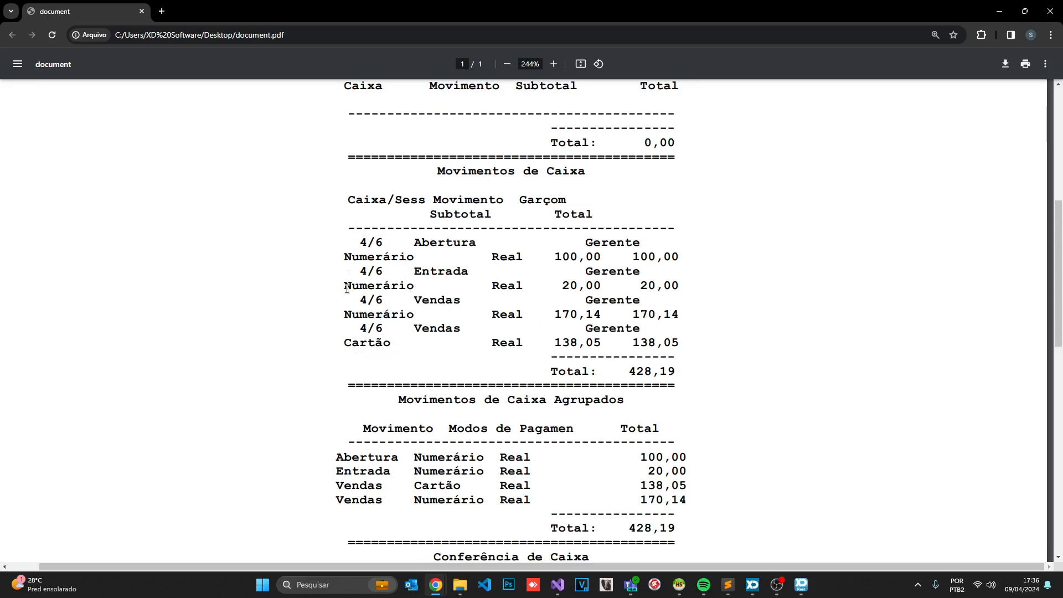
Review the register movements from Abertura through the Vendas rows to 138,05 and the 428,19 total
drag(363, 242, 676, 258)
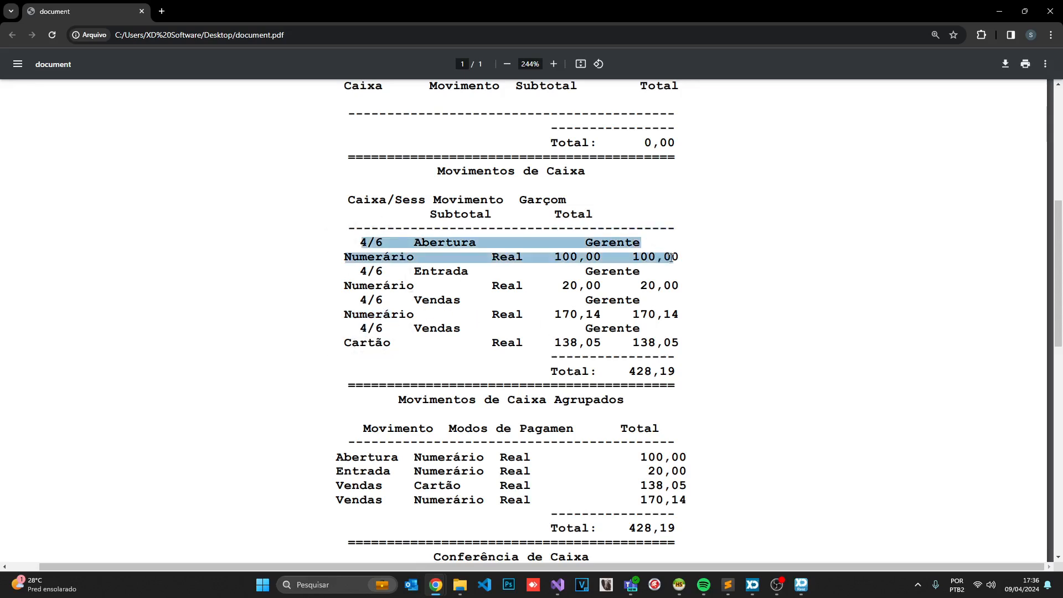
click(388, 257)
drag(345, 280, 605, 300)
click(478, 308)
drag(413, 300, 680, 338)
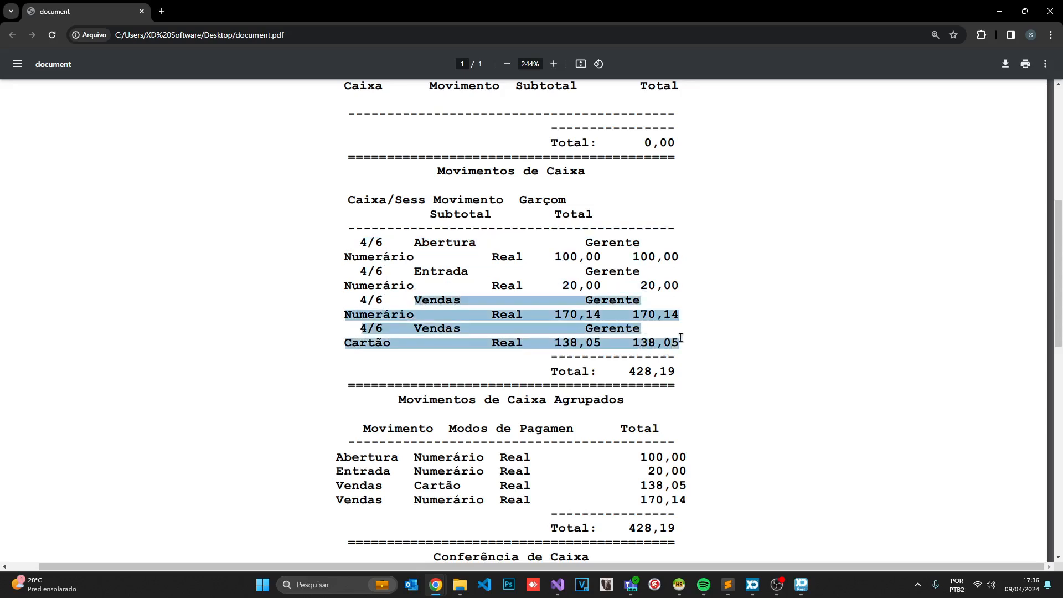
click(680, 338)
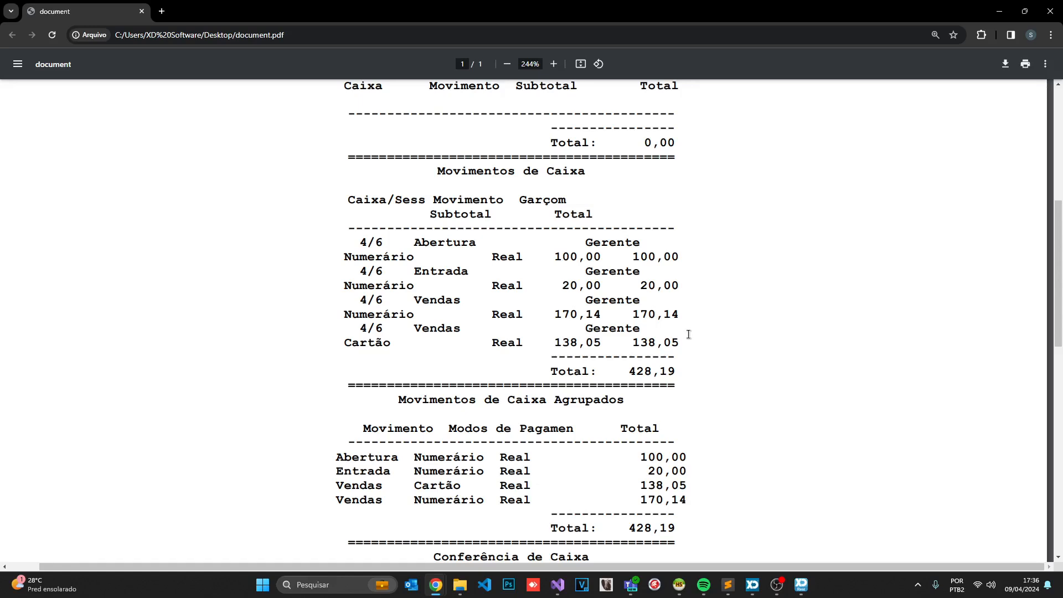
drag(632, 370, 677, 371)
click(679, 371)
Check the Conferência de Caixa rows for 4/6, including the 138,05 Cartão sale and declared values
scroll(565, 276, down, 3)
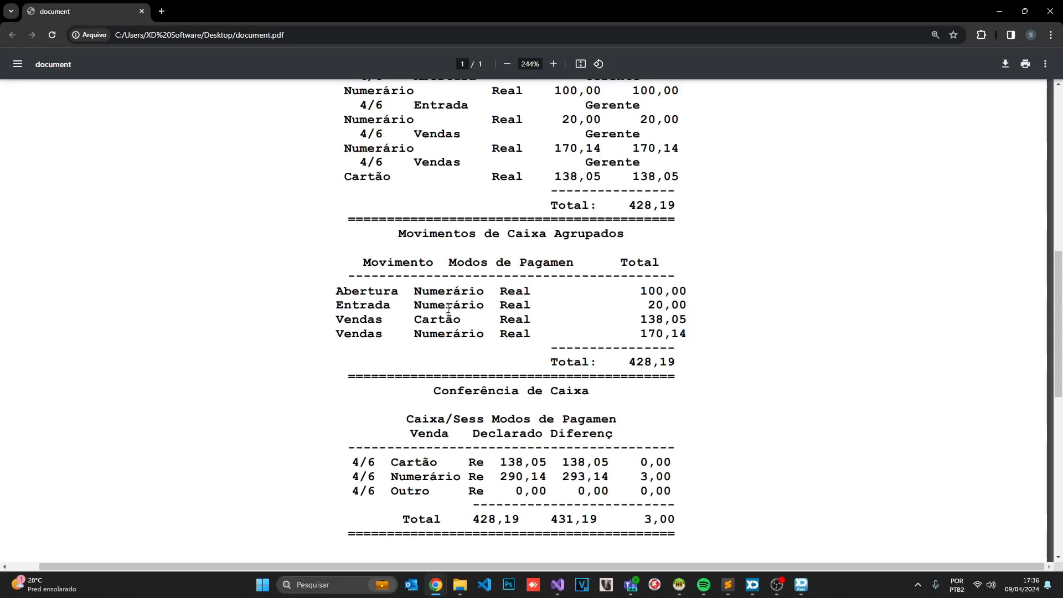
scroll(644, 354, down, 2)
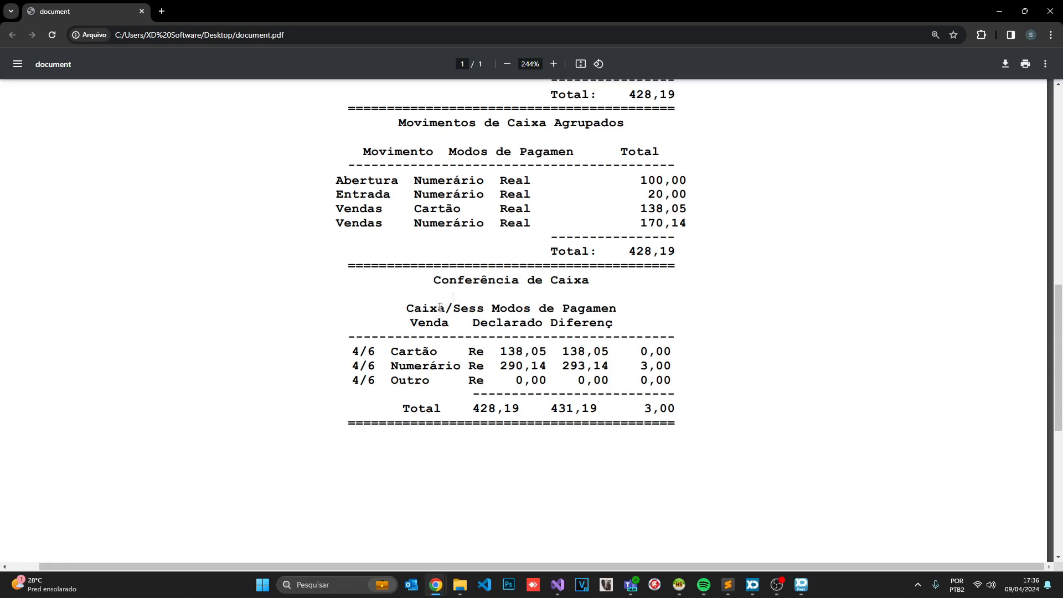
drag(348, 355, 432, 355)
drag(501, 354, 544, 351)
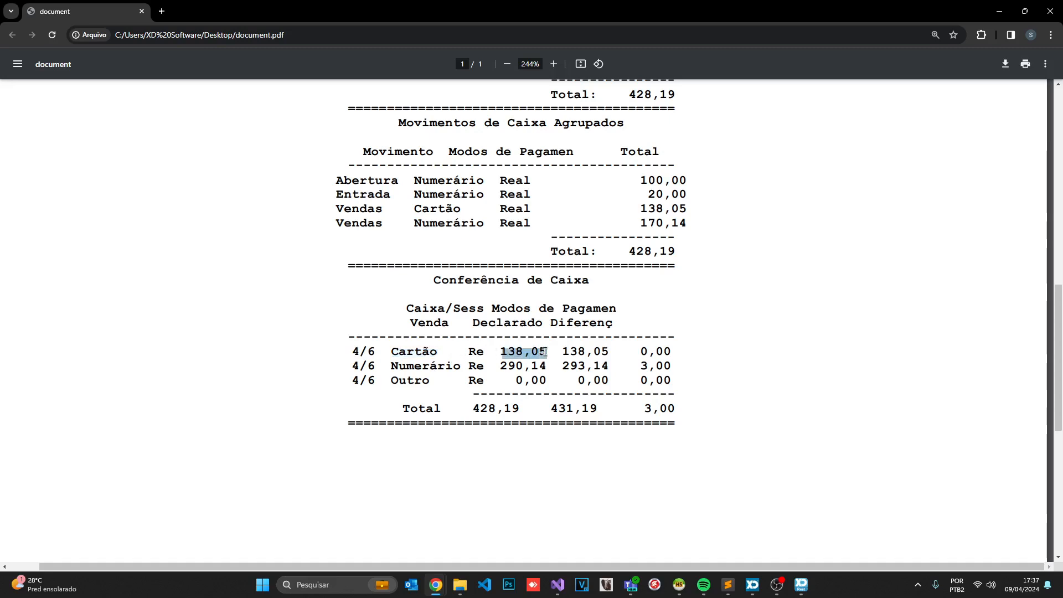
click(563, 352)
drag(500, 350, 671, 366)
scroll(468, 232, up, 5)
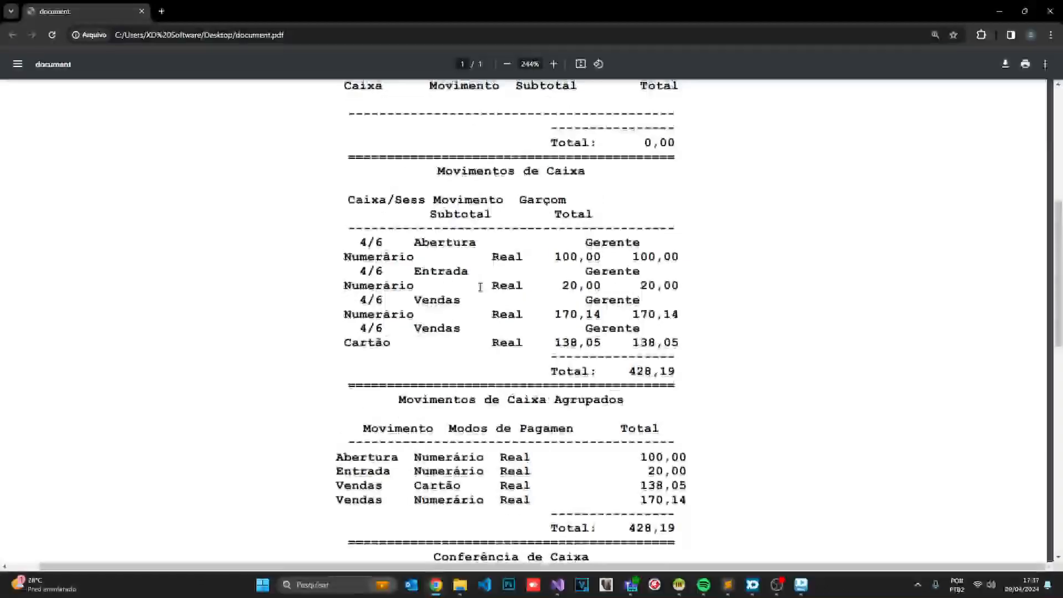
scroll(468, 232, down, 4)
key(super)
key(Escape)
scroll(478, 260, down, 5)
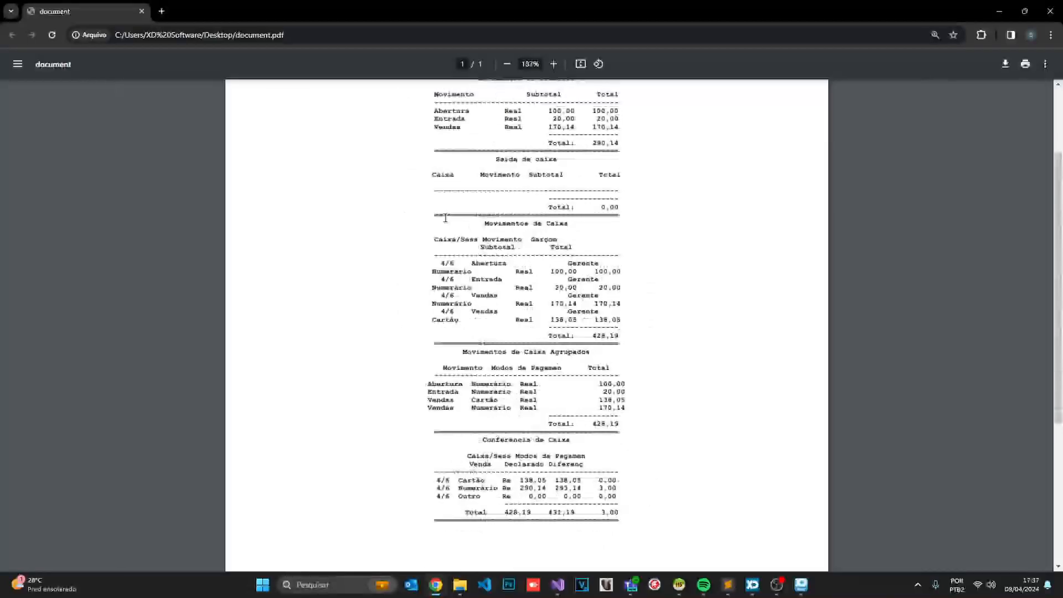
scroll(468, 226, up, 2)
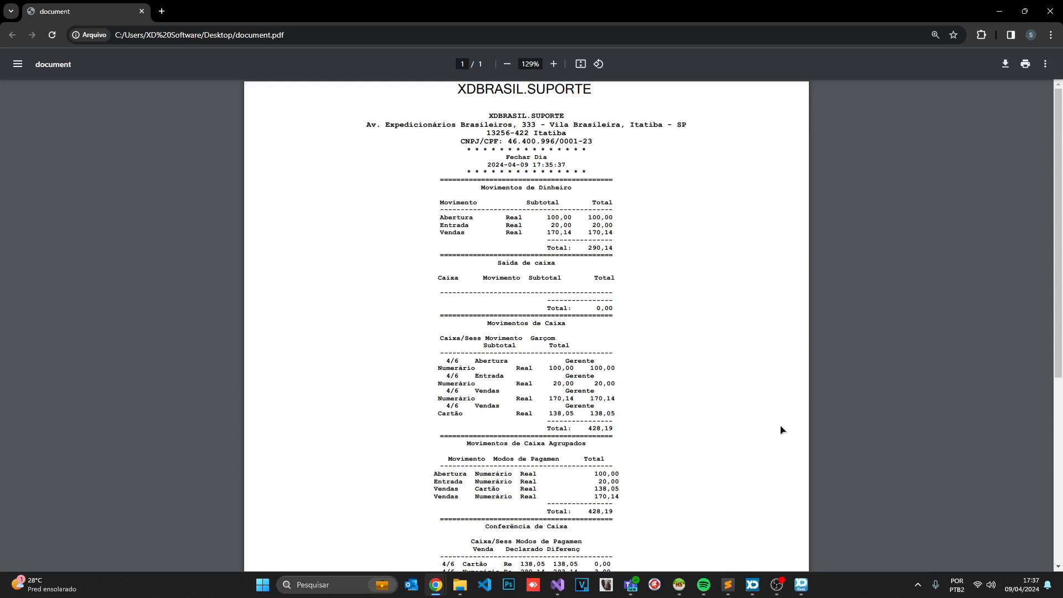
click(801, 584)
Open register CAIXA PRINCIPAL 2 via the caixa dialog's Abertura and confirm it
click(1001, 6)
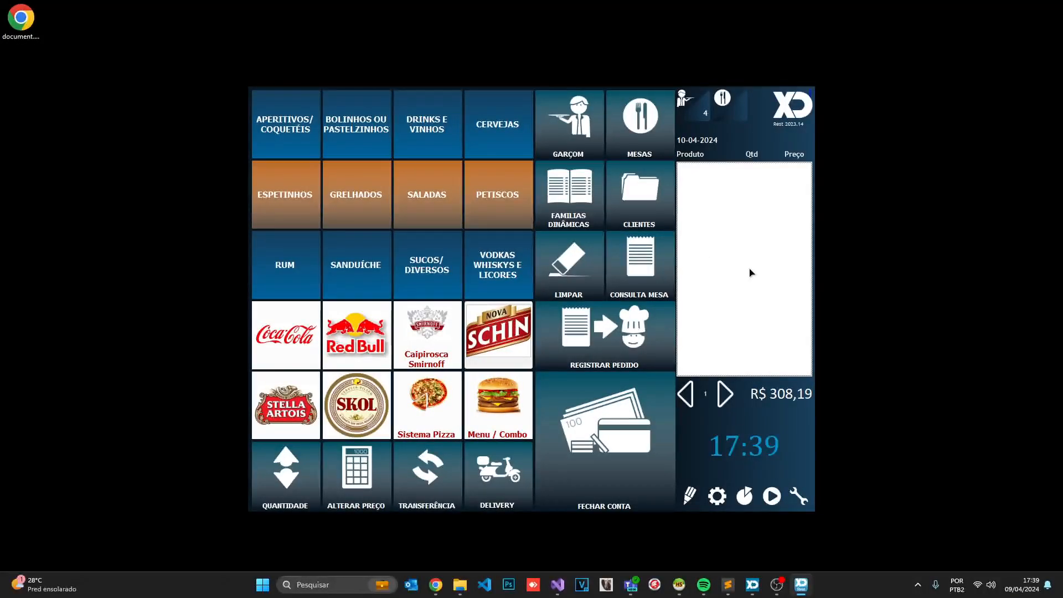
text(emprod)
key(Return)
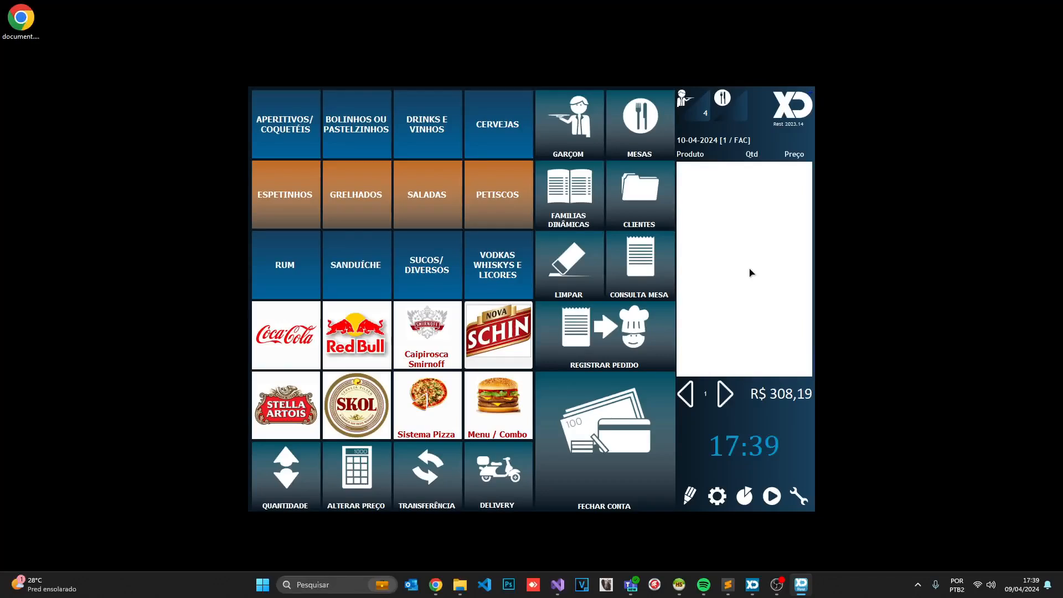
text(caixa)
key(Return)
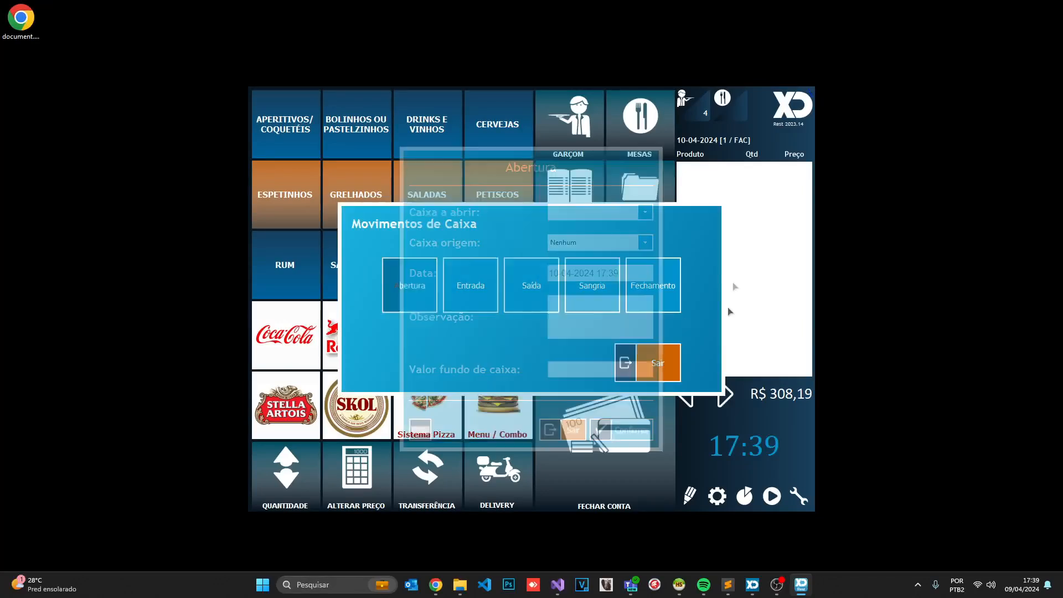
click(598, 216)
click(593, 225)
click(598, 244)
click(597, 244)
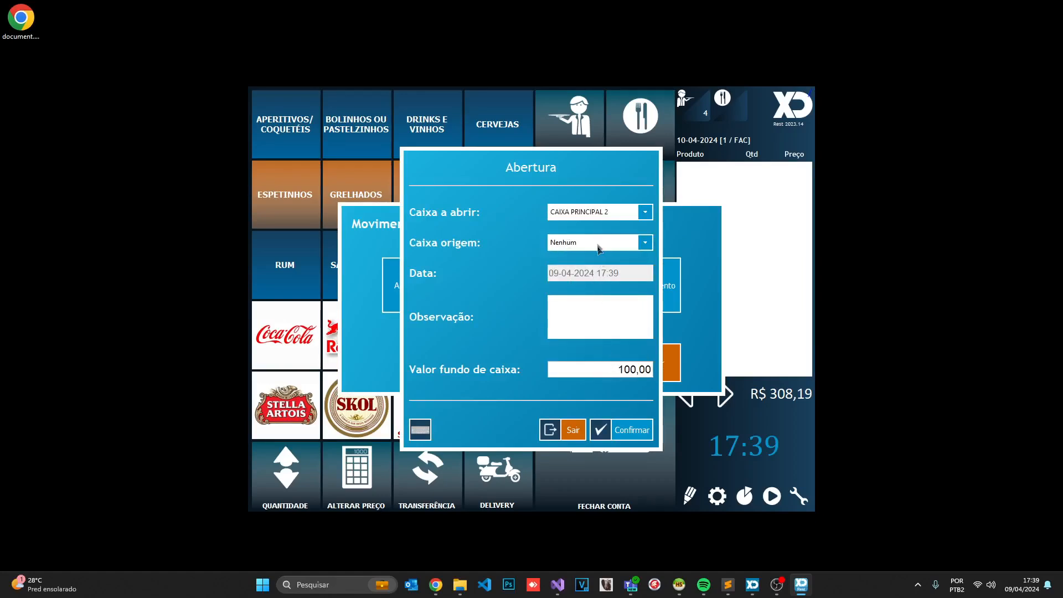
click(612, 428)
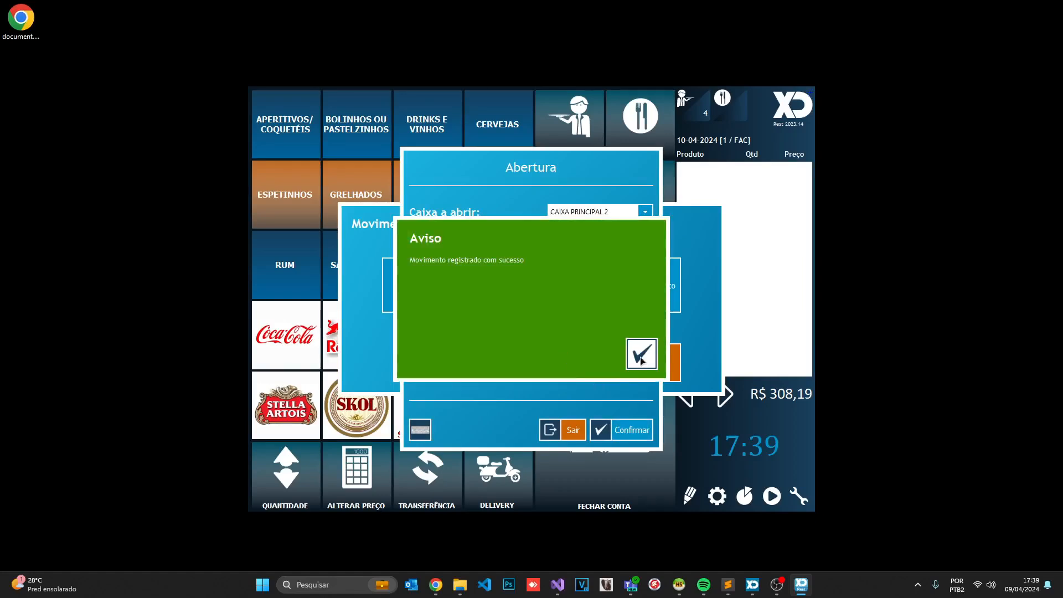
click(641, 361)
Save the opening slip as a PDF and review it in Chrome before returning to XD Rest
click(641, 445)
click(570, 362)
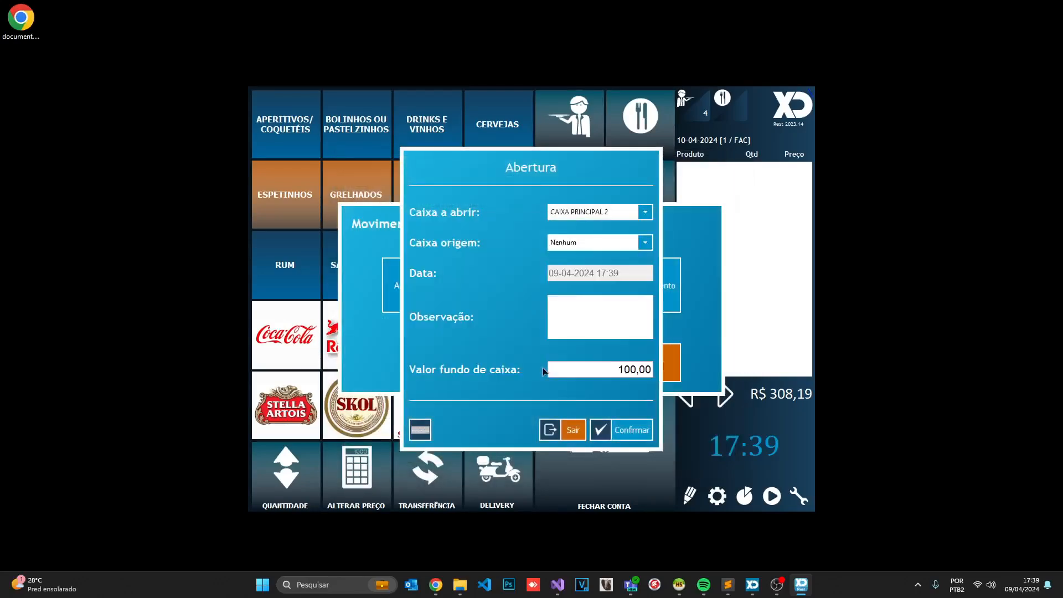
double_click(21, 19)
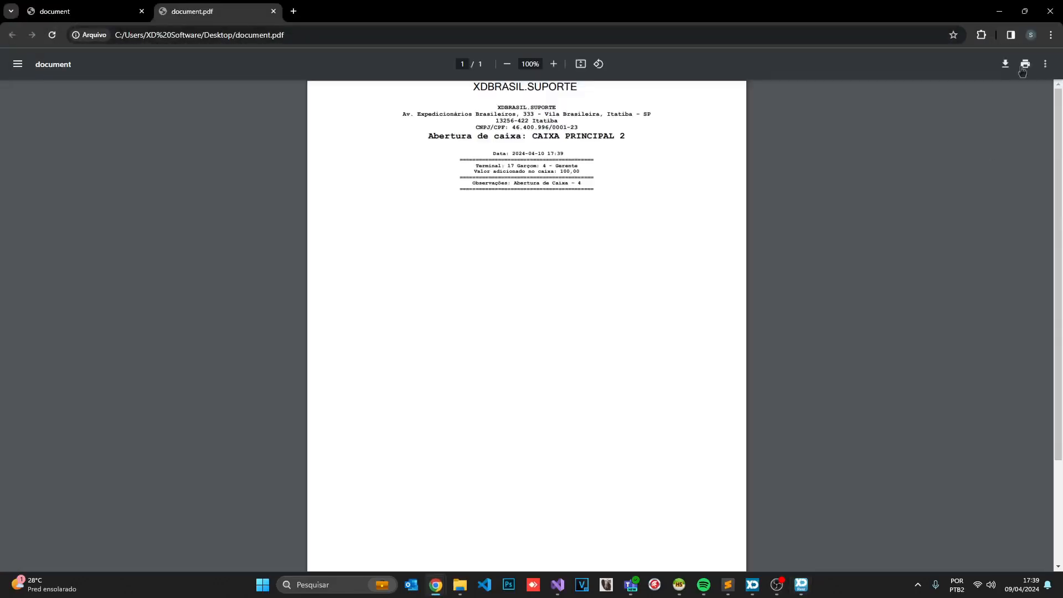
ctrl+scroll(539, 157, up, 5)
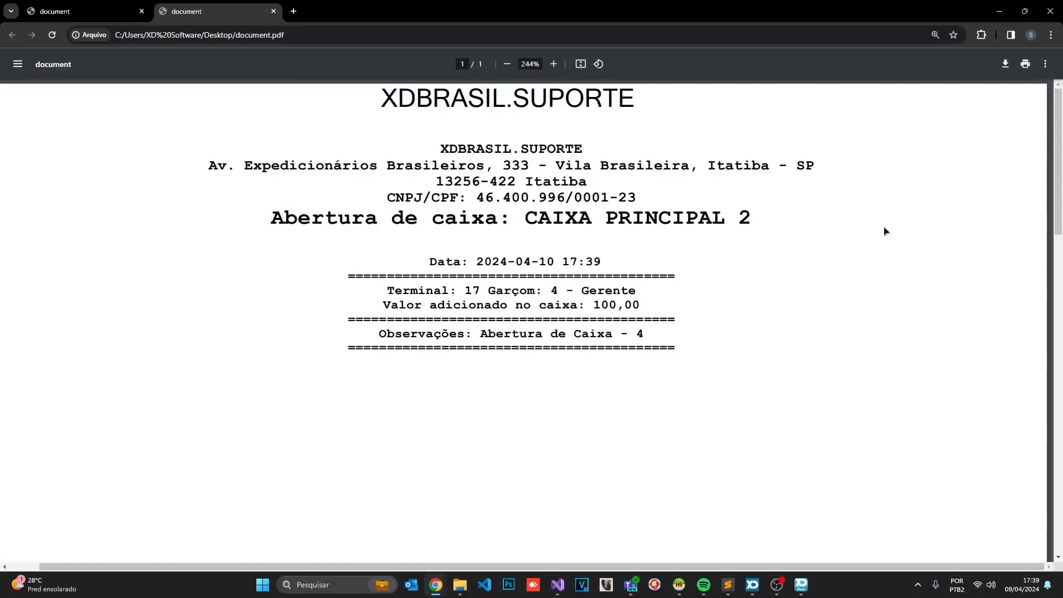
click(999, 11)
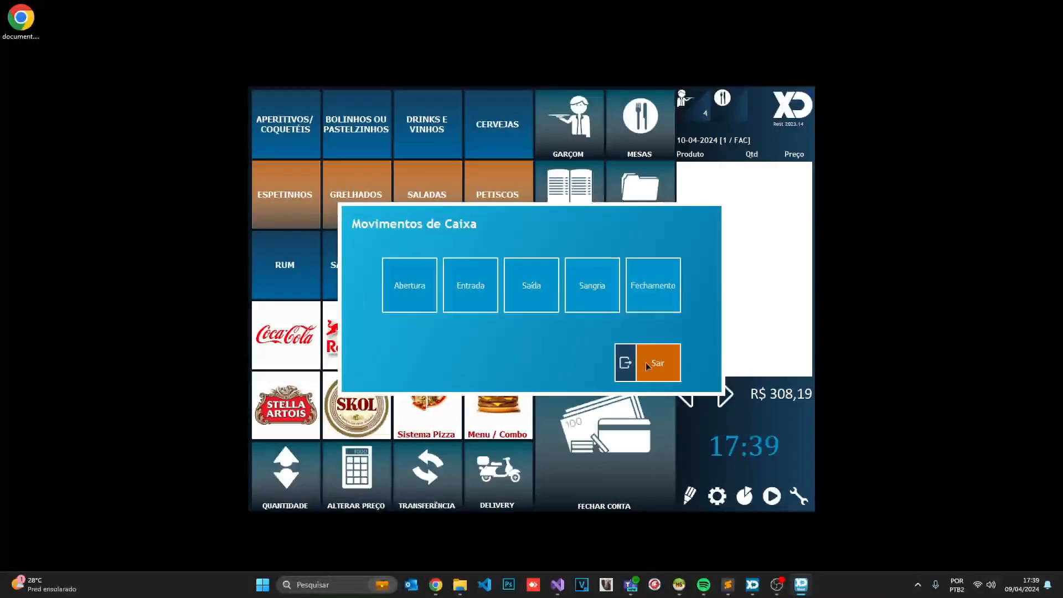
Inspect the Abertura form for CAIXA PRINCIPAL 2, checking its 100,00 float and Observação note
click(646, 362)
text(caixa)
key(Return)
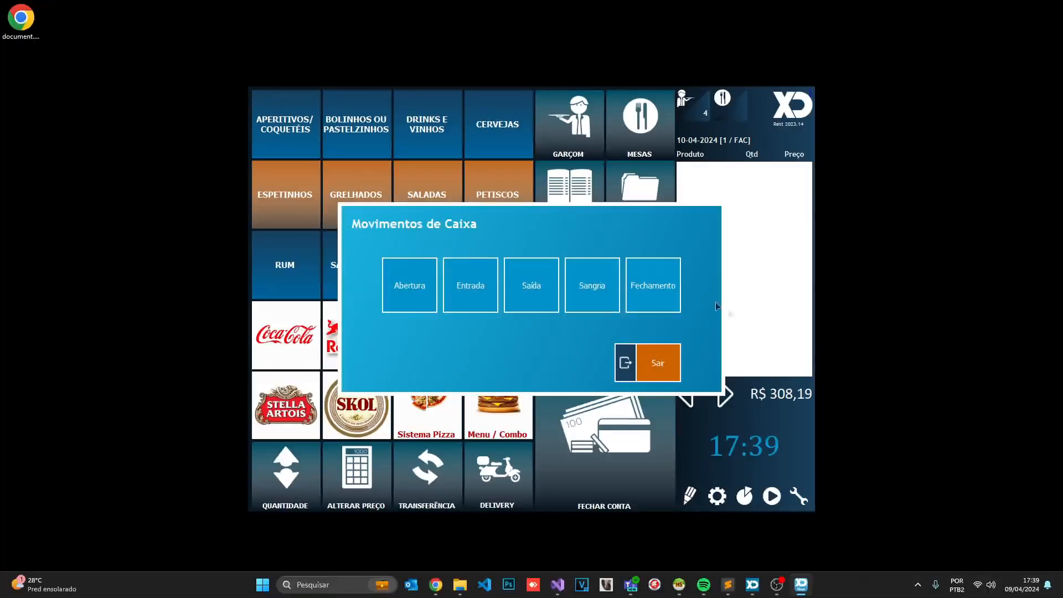
click(405, 310)
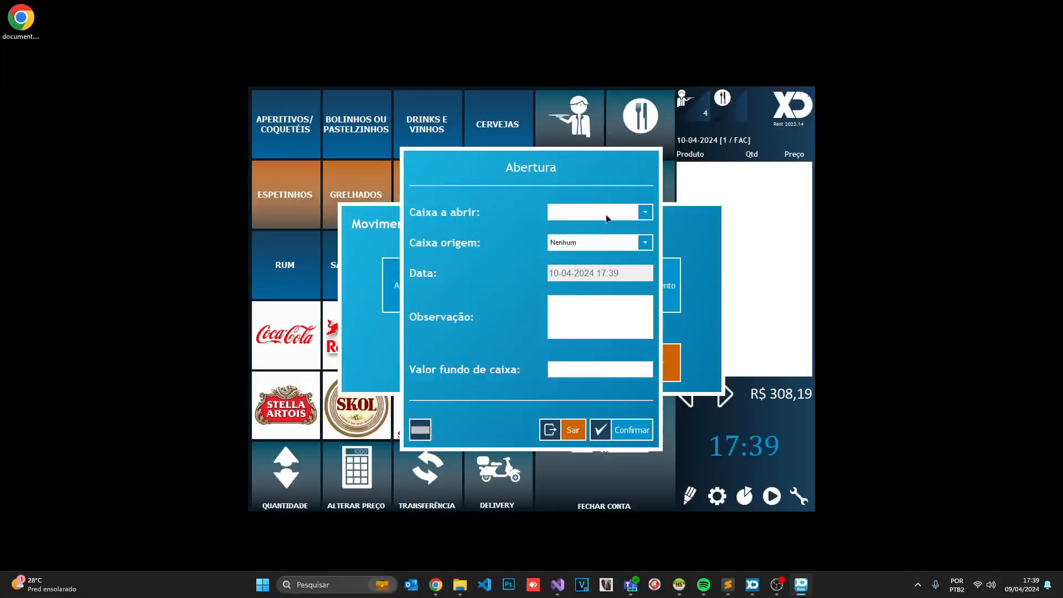
click(608, 214)
click(593, 243)
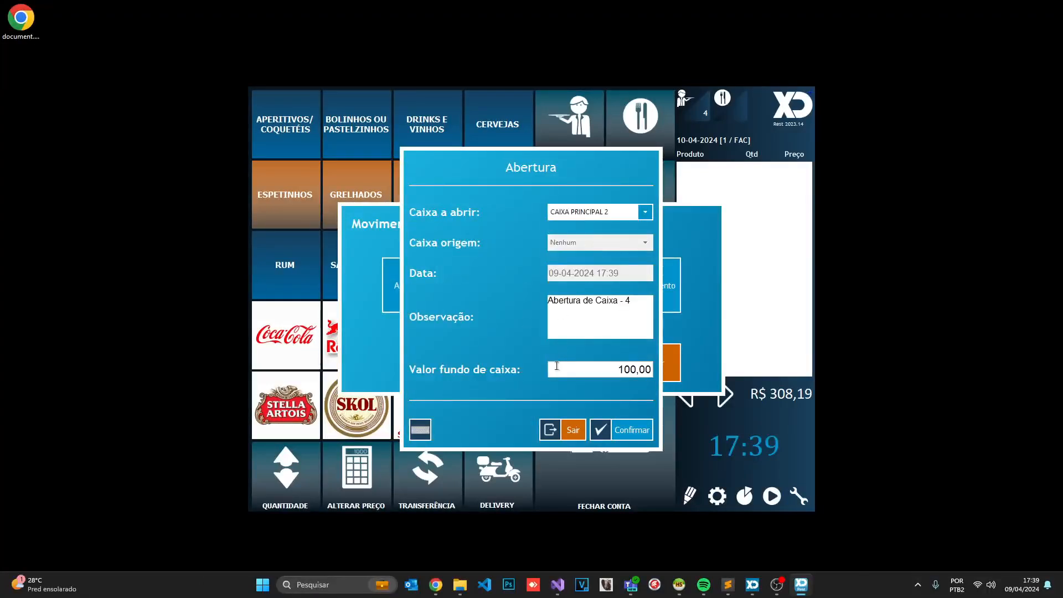
click(557, 366)
click(597, 367)
drag(633, 317, 498, 299)
click(561, 325)
click(614, 370)
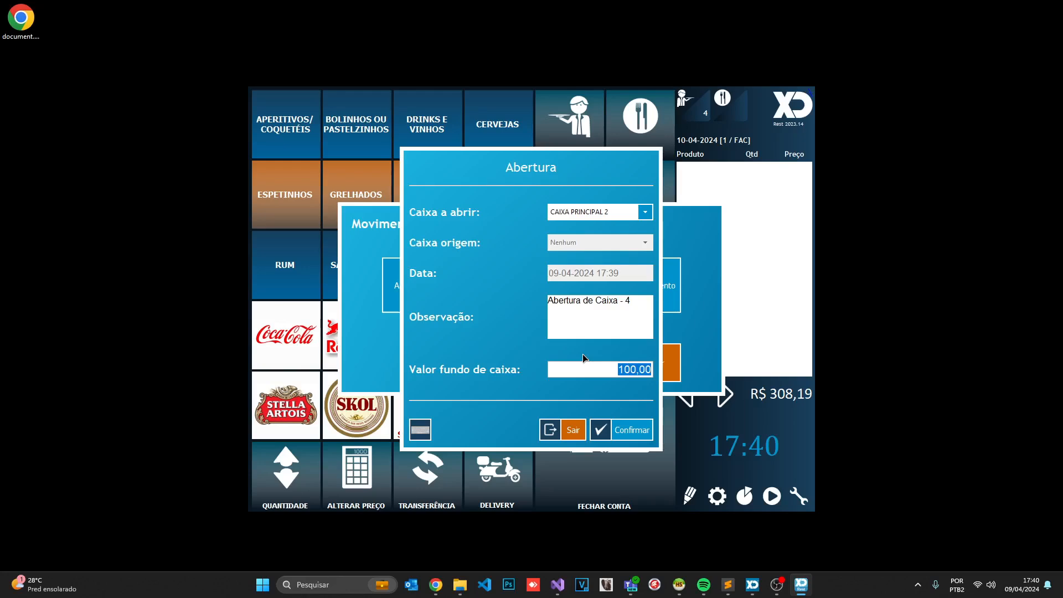
Cancel the opening and show CAIXA PRINCIPAL 2's record under Contas de Negócio
click(578, 433)
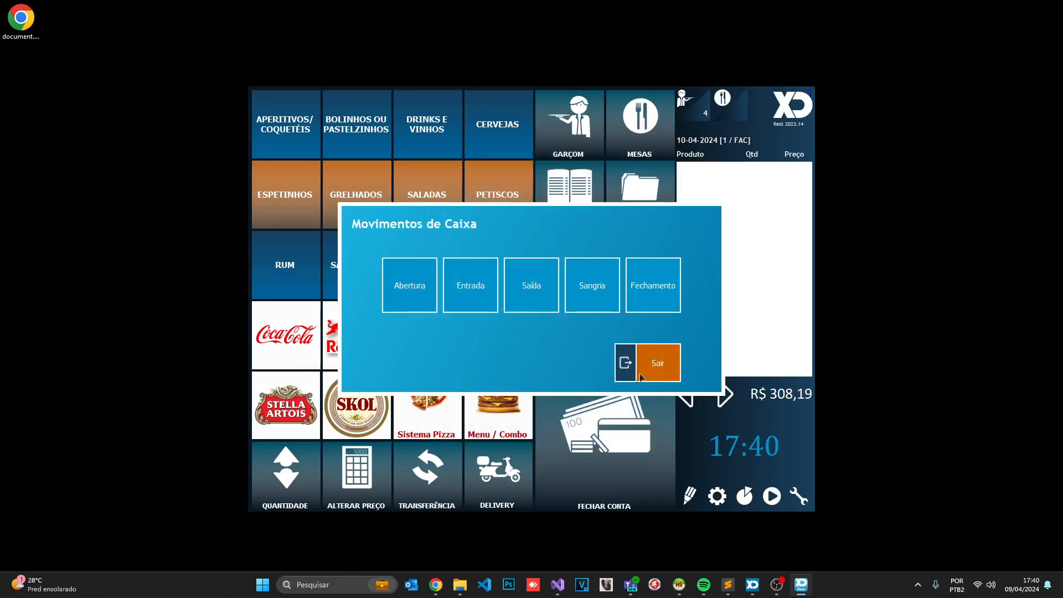
click(648, 369)
click(713, 496)
click(357, 268)
click(595, 249)
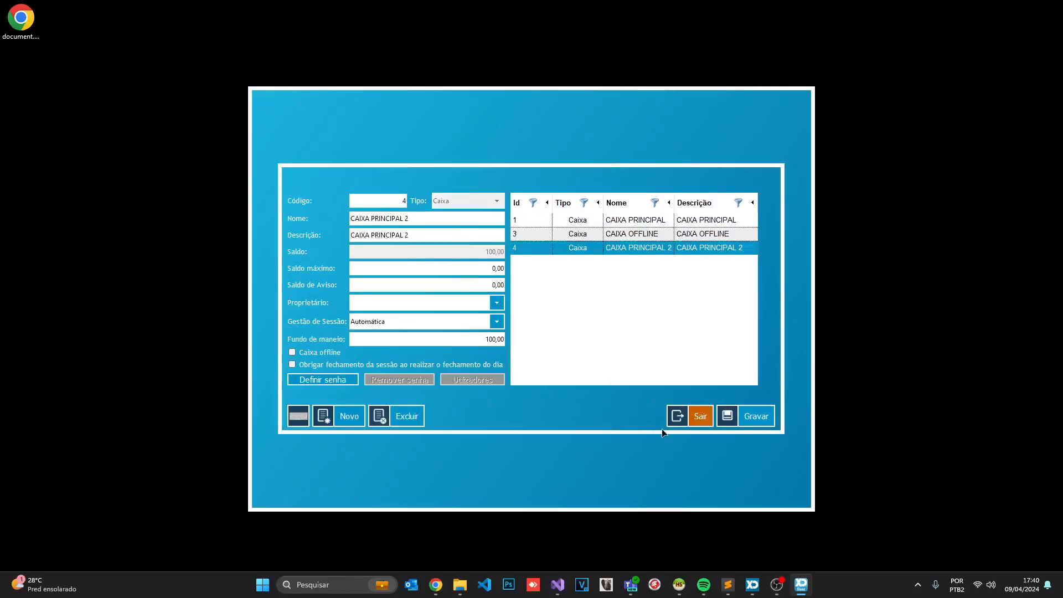
Leave configuration and open the cash movements dialog with the caixa command
click(689, 418)
click(767, 486)
text(caixa)
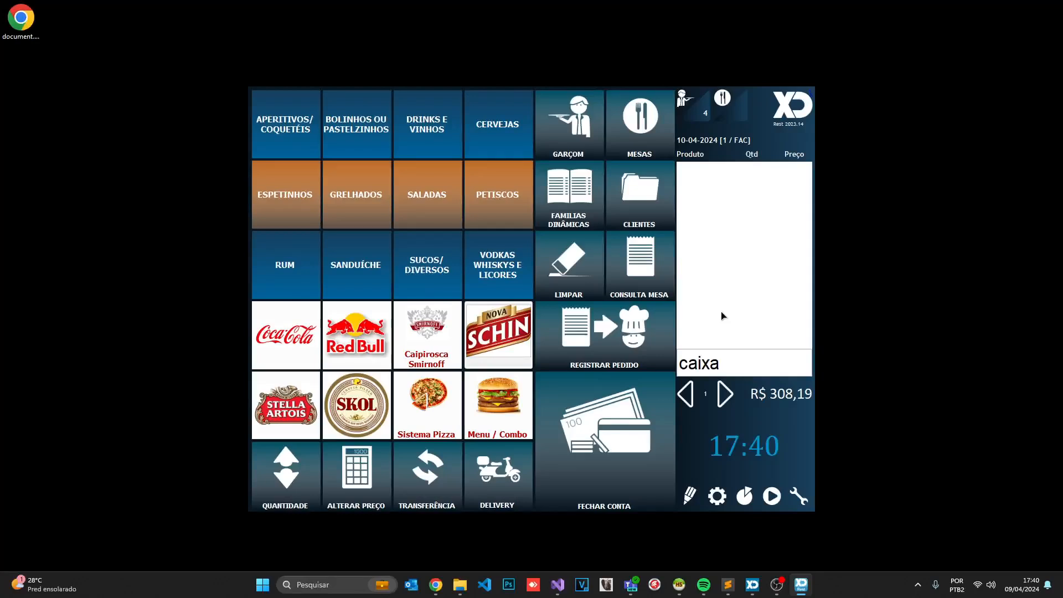
key(Return)
Change the CAIXA PRINCIPAL 2 opening float to 50, confirm the edit, and save the slip
click(435, 299)
click(613, 211)
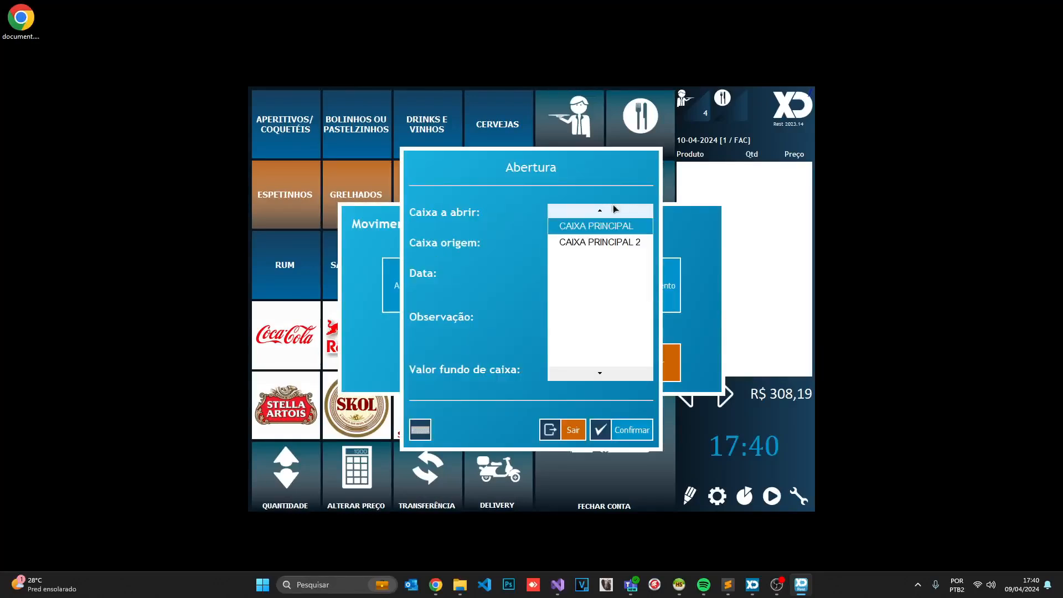
click(586, 242)
click(606, 369)
text(50)
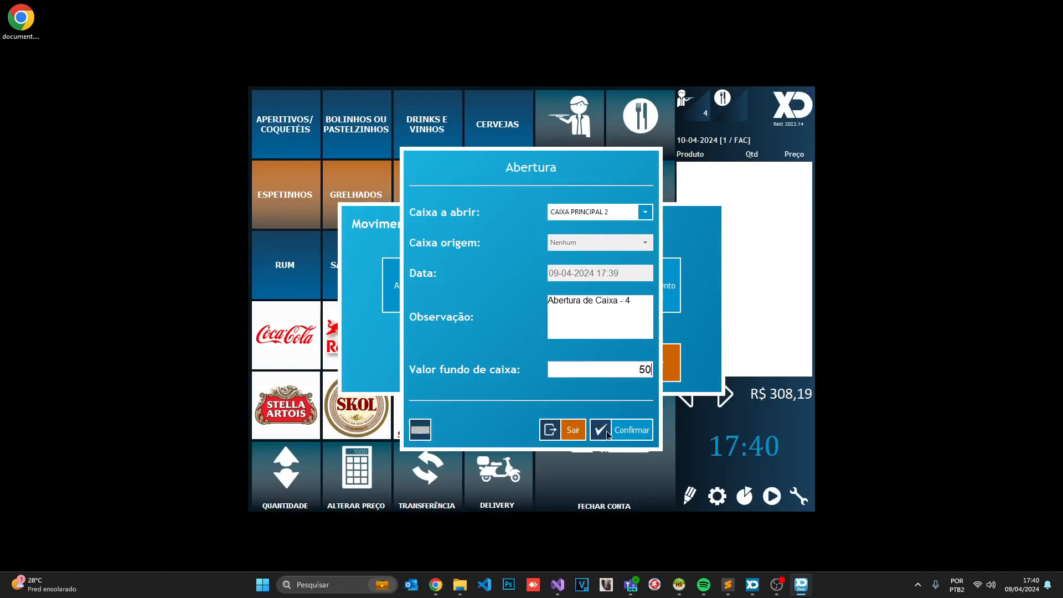
click(608, 434)
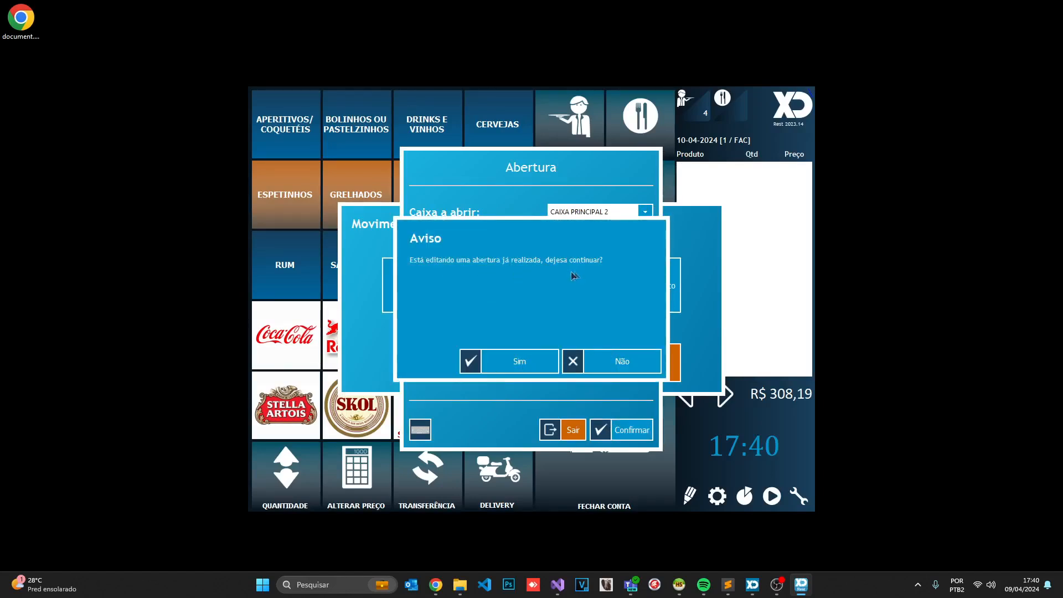
click(525, 358)
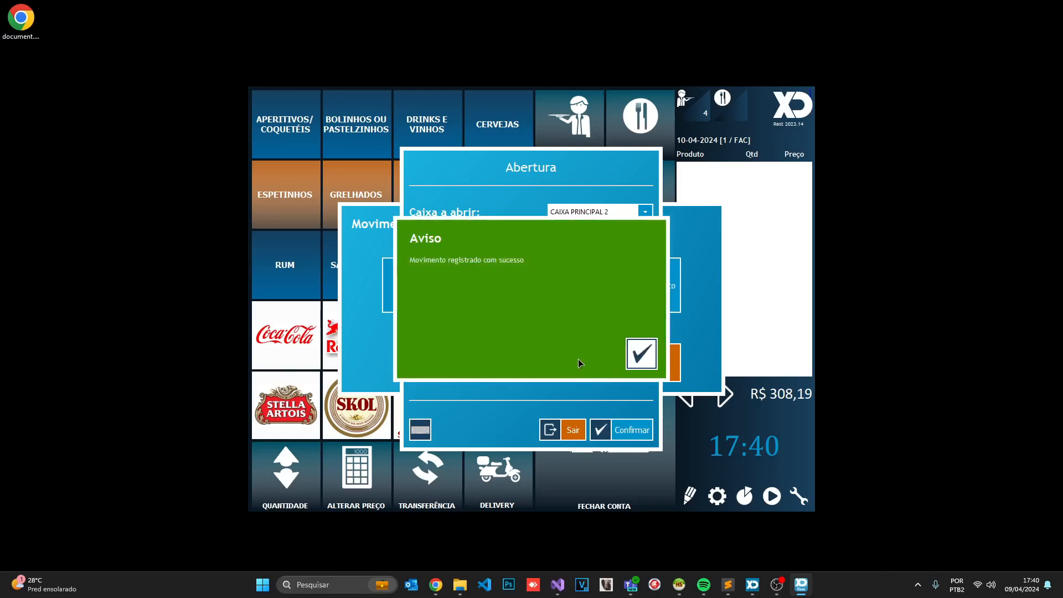
click(638, 353)
click(705, 451)
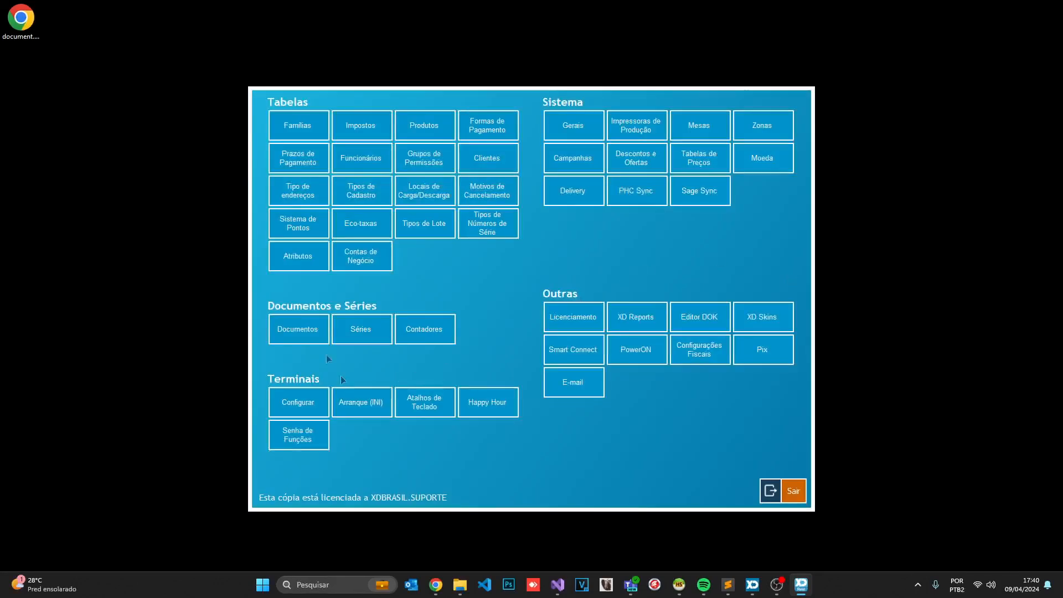
Check the Caixa settings and return to the sales screen
click(344, 259)
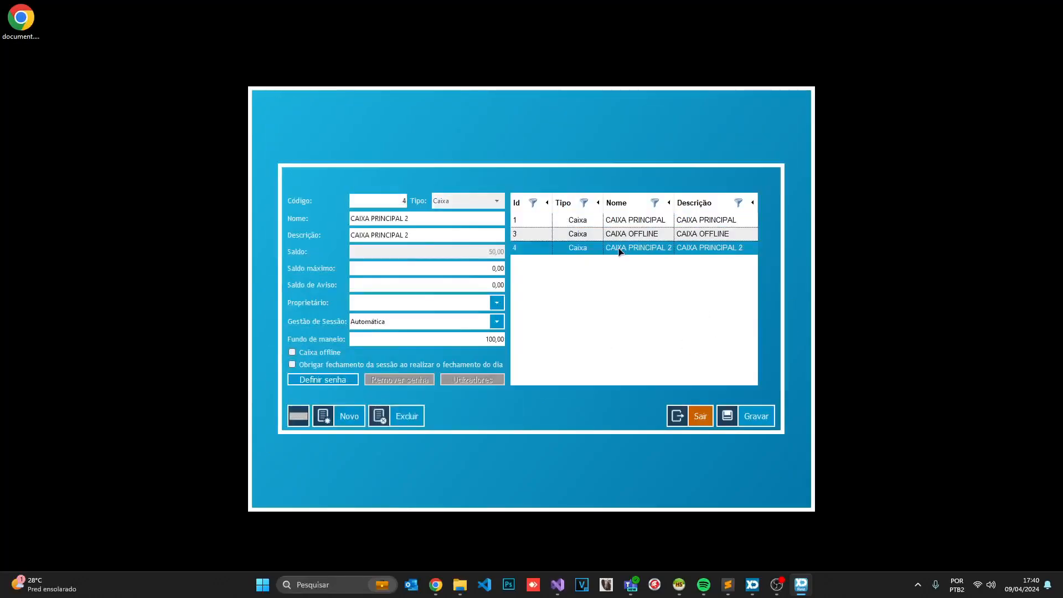
click(701, 415)
click(792, 491)
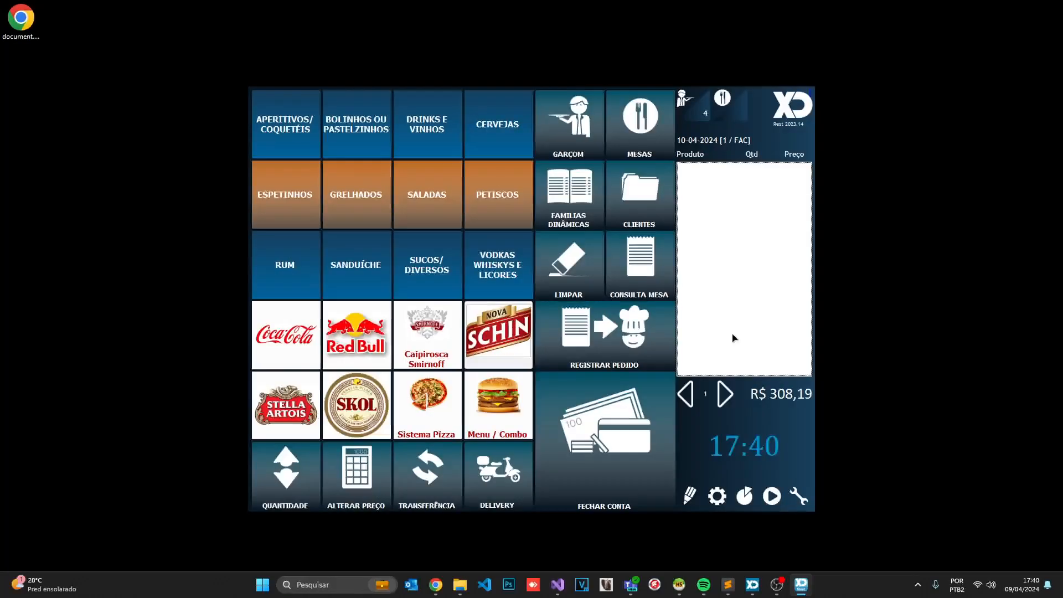
Open the register with a 20 float and save the receipt PDF, overwriting the old file
click(414, 290)
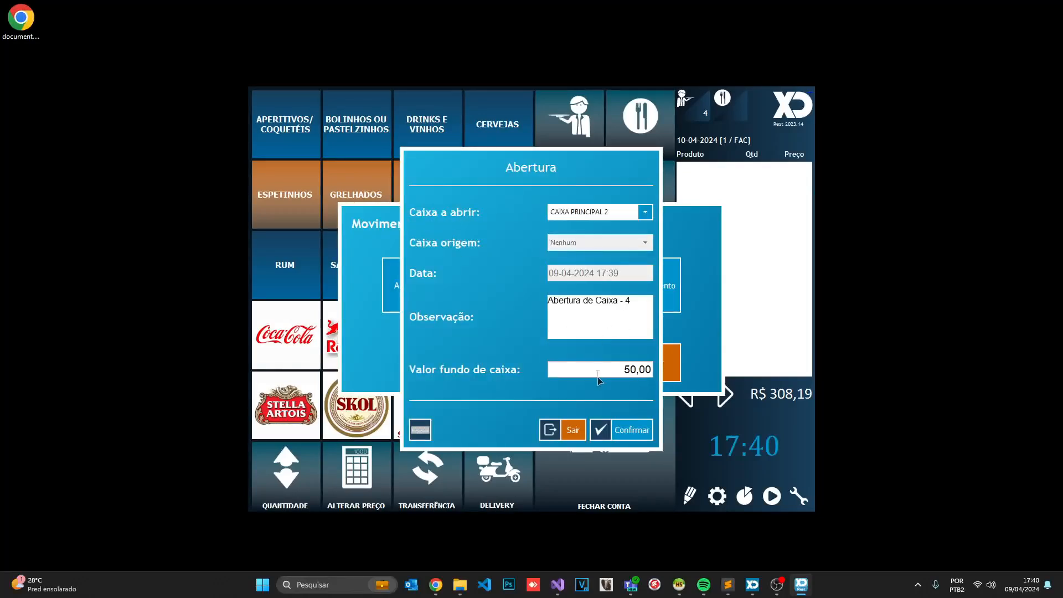
text(20)
click(636, 432)
click(532, 364)
click(631, 361)
click(652, 449)
click(496, 359)
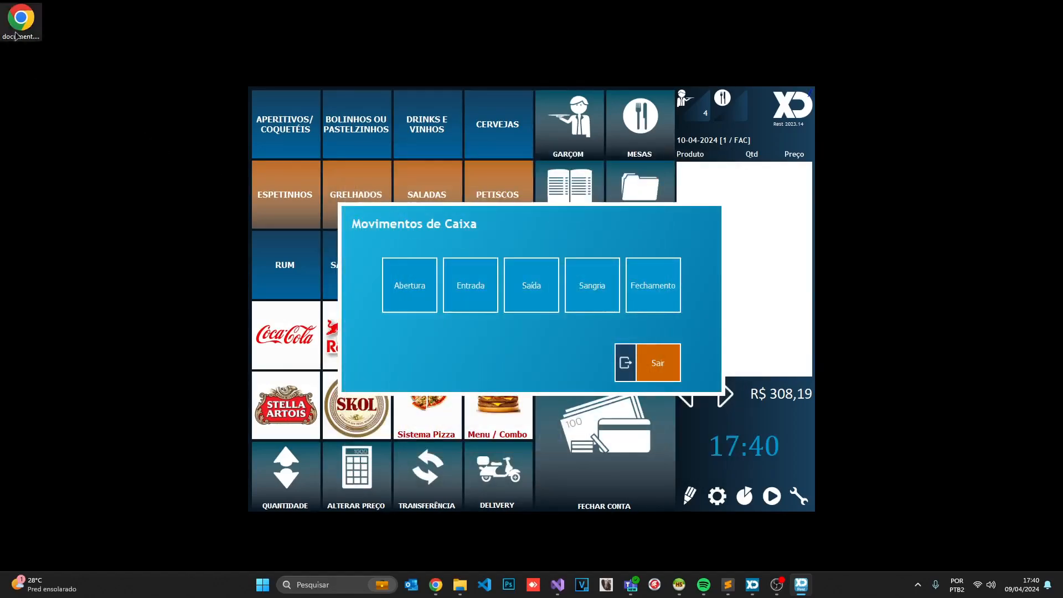
ctrl+scroll(531, 149, up, 5)
scroll(530, 150, up, 3)
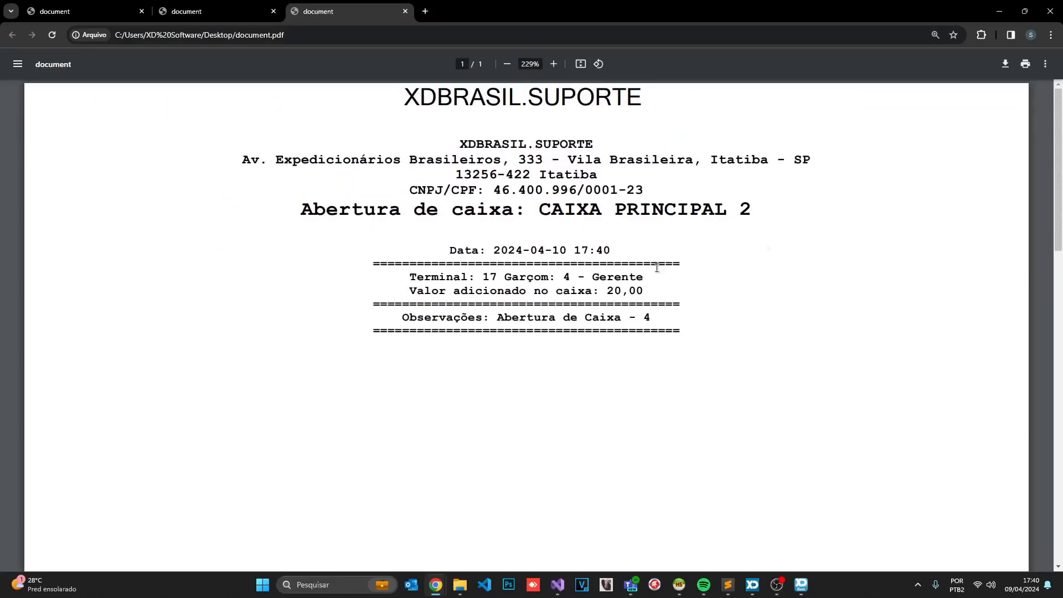
Review the CAIXA PRINCIPAL 2 receipt showing 20,00 added, then minimize the PDF viewer
drag(307, 208, 751, 211)
click(704, 245)
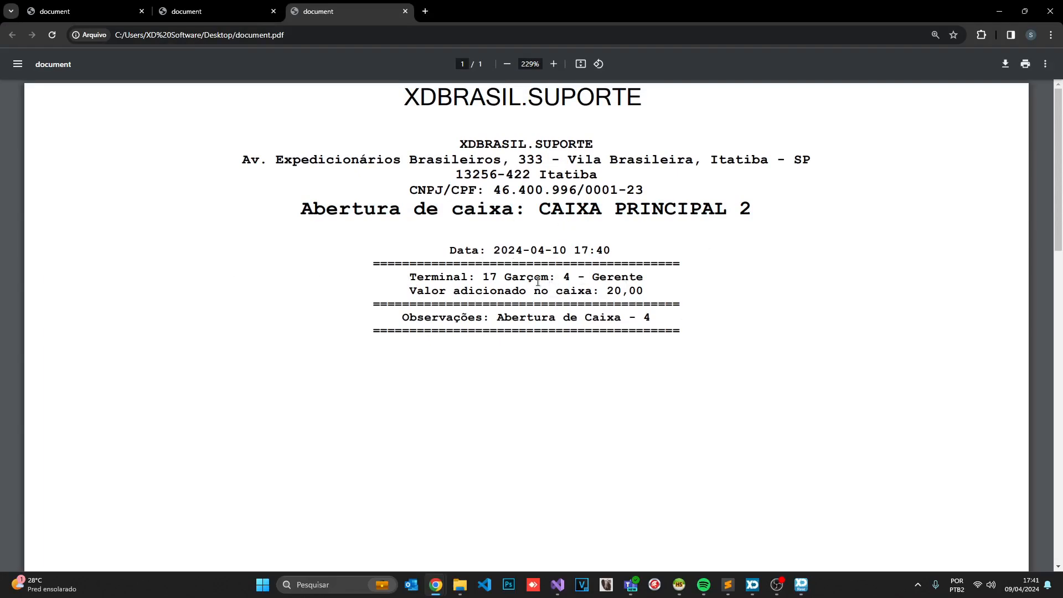
ctrl+scroll(512, 230, down, 3)
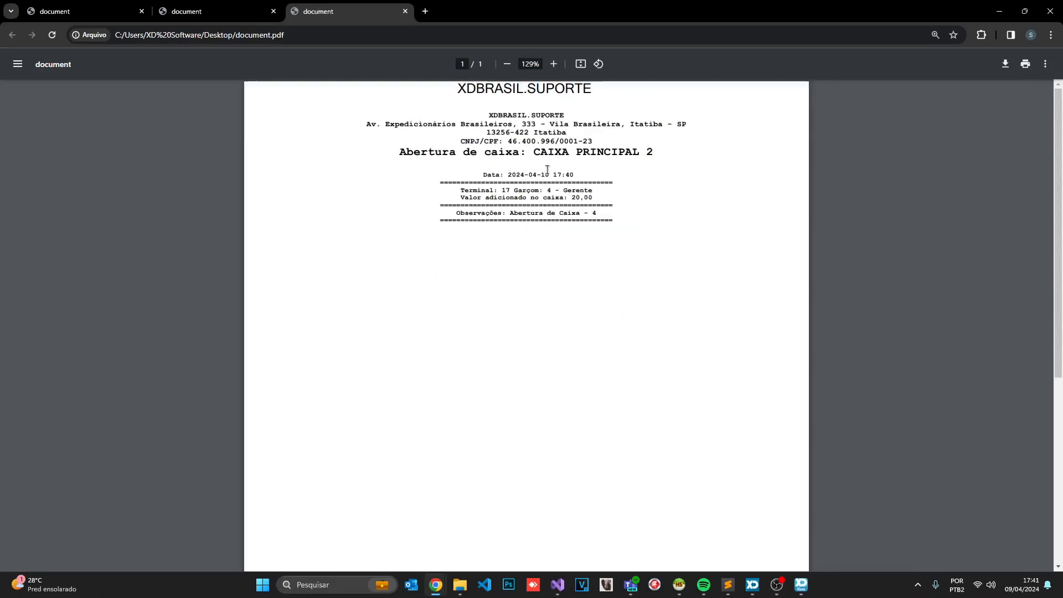
click(999, 11)
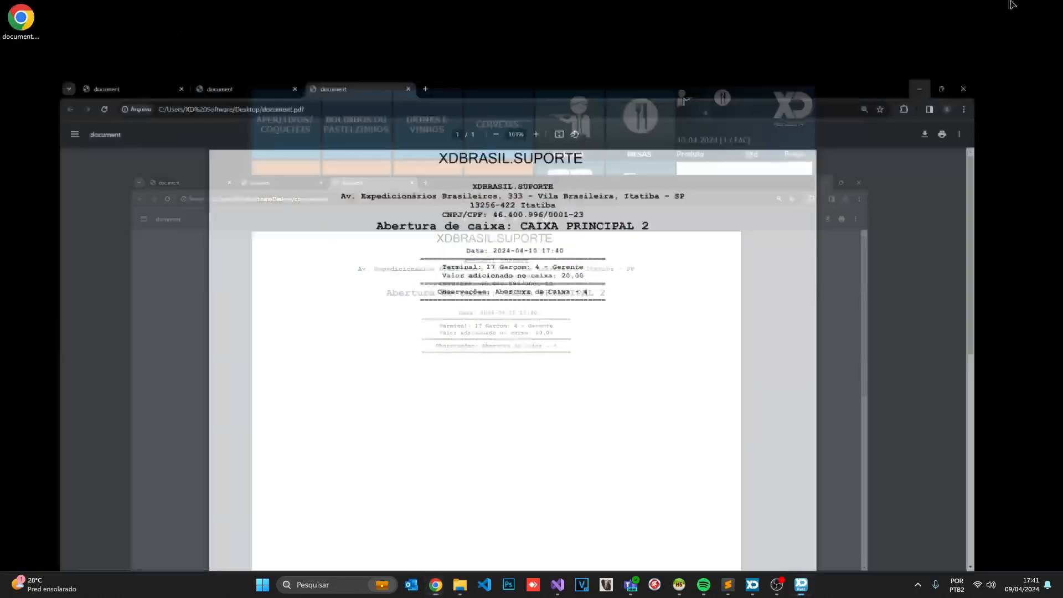
Close Movimentos de Caixa and open the Funcionários employee configuration from the settings menu
click(634, 360)
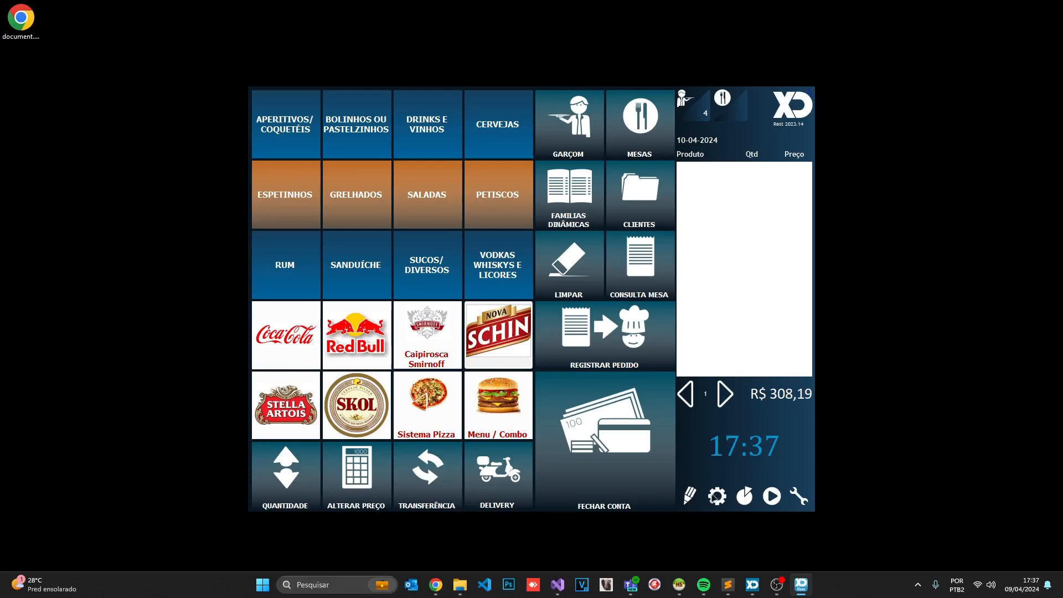
click(777, 584)
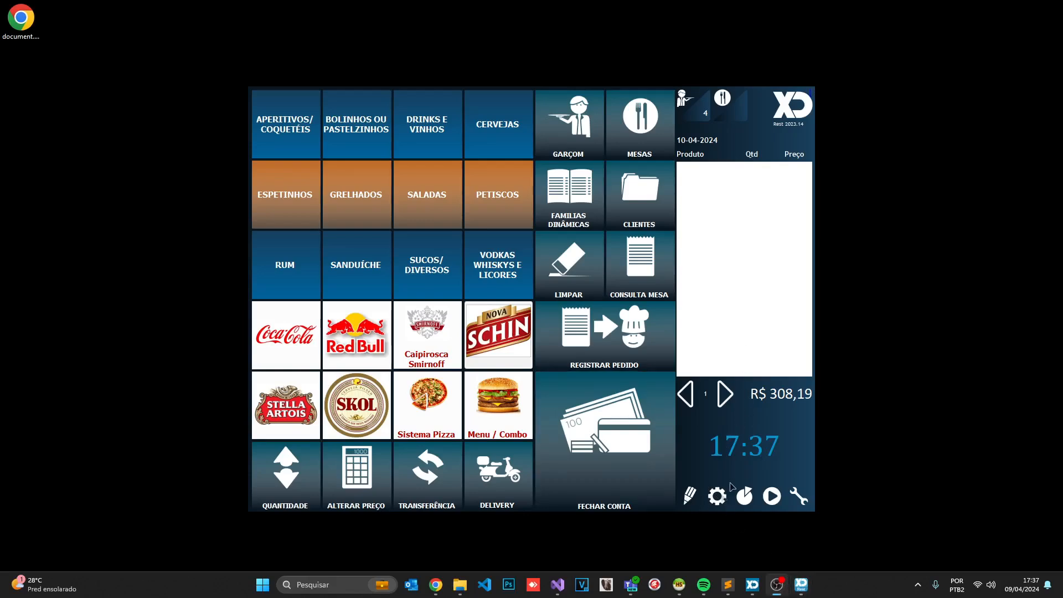
click(717, 496)
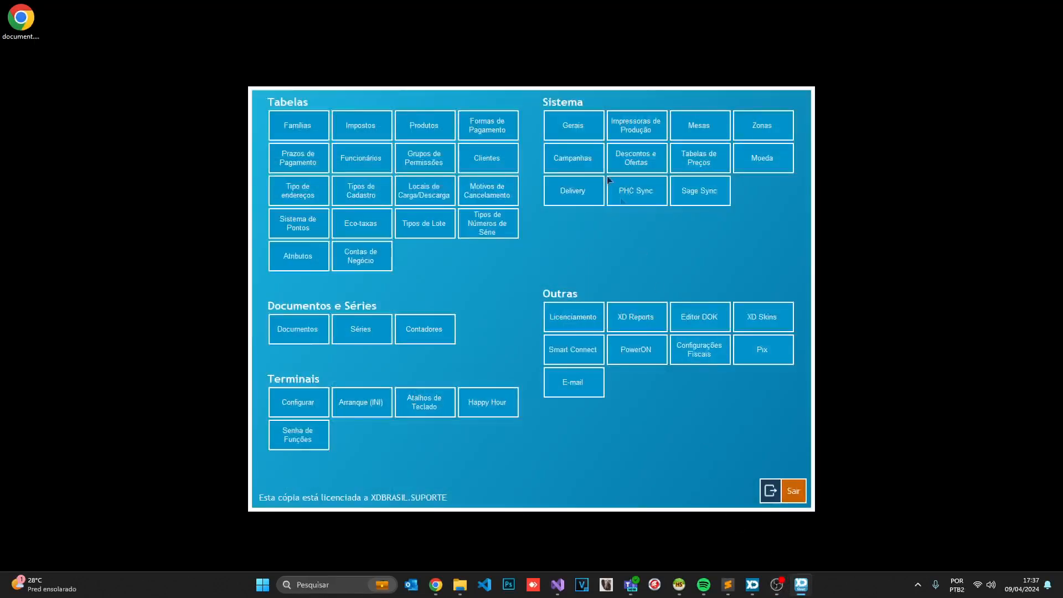
click(570, 136)
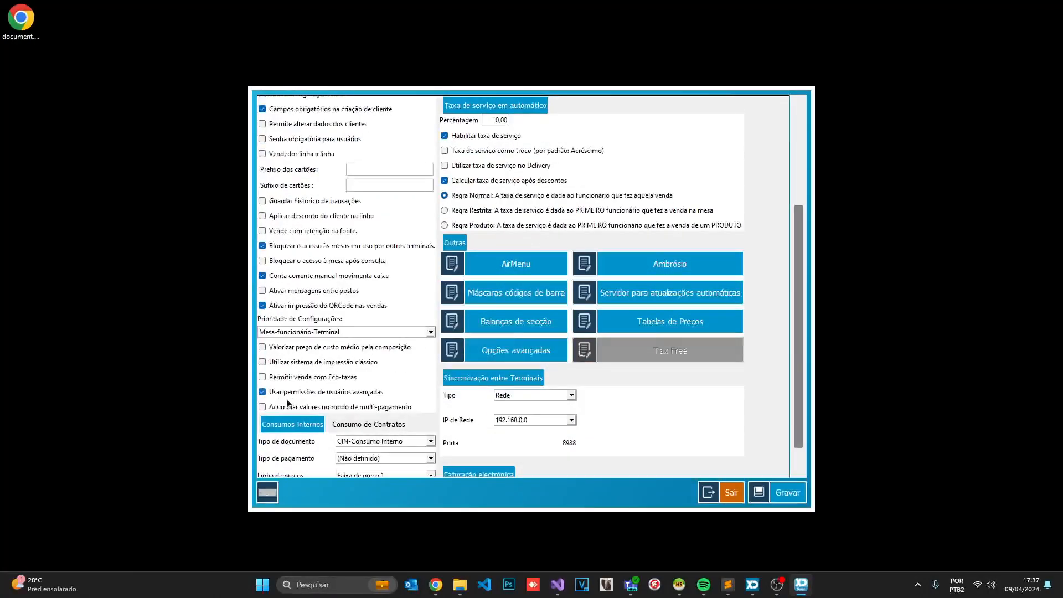
click(733, 492)
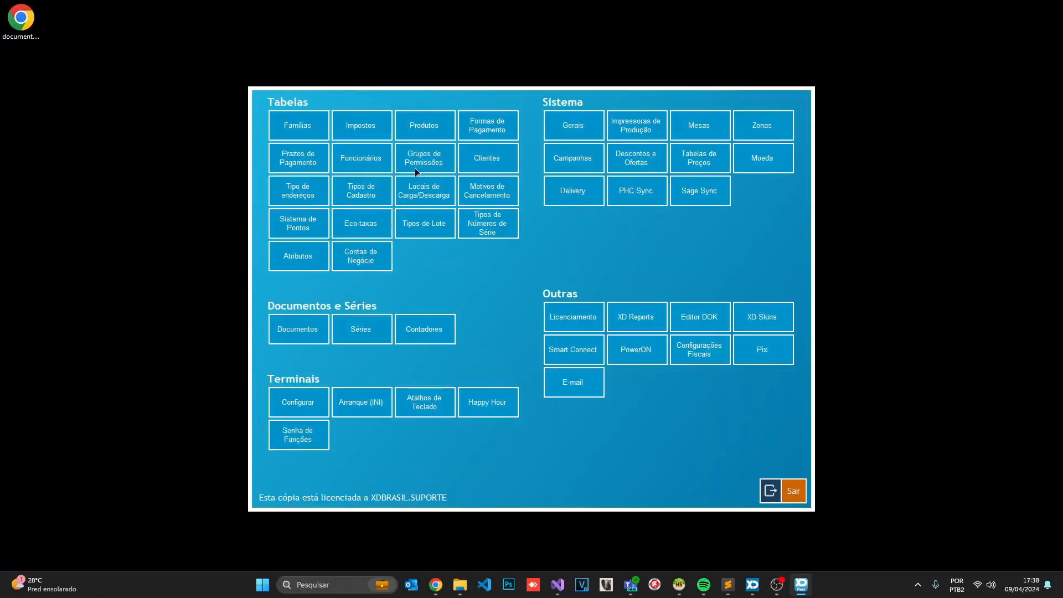
click(364, 160)
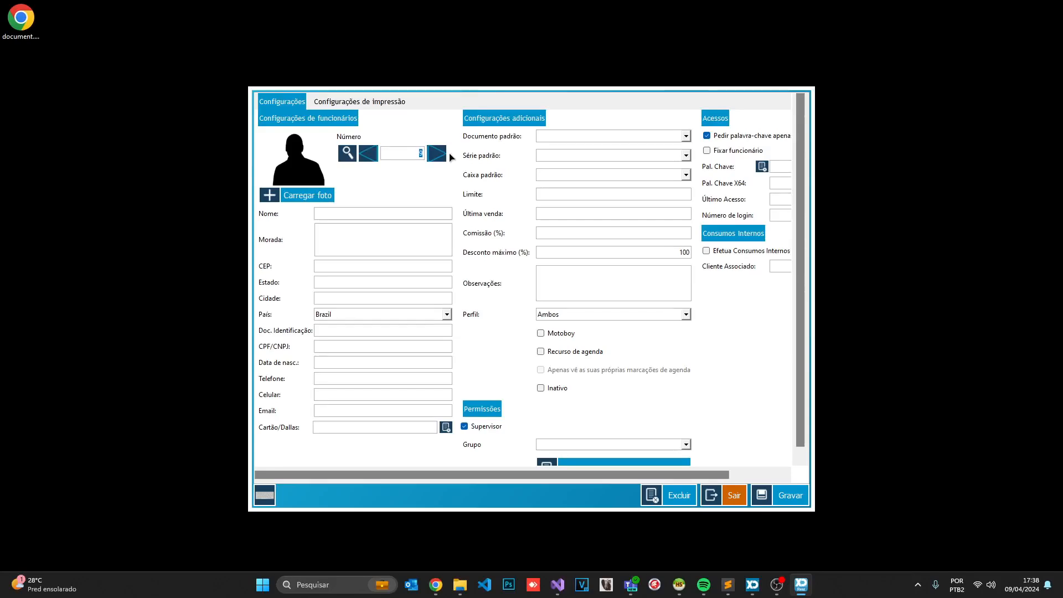
Create user group TESTE under Configurar Grupos, select it, and open its Utilizadores list
scroll(485, 305, down, 1)
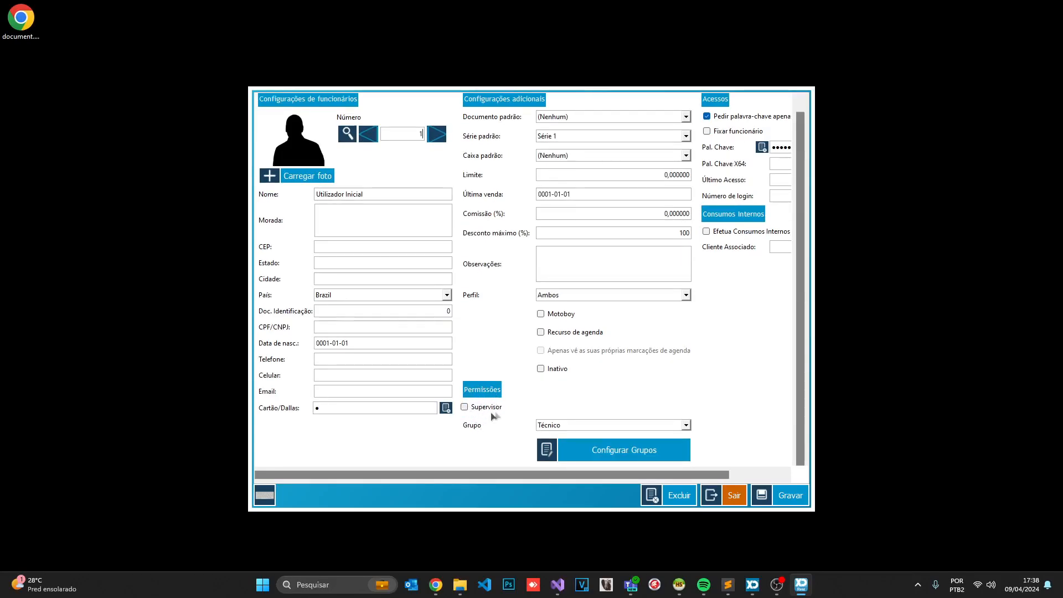
click(588, 452)
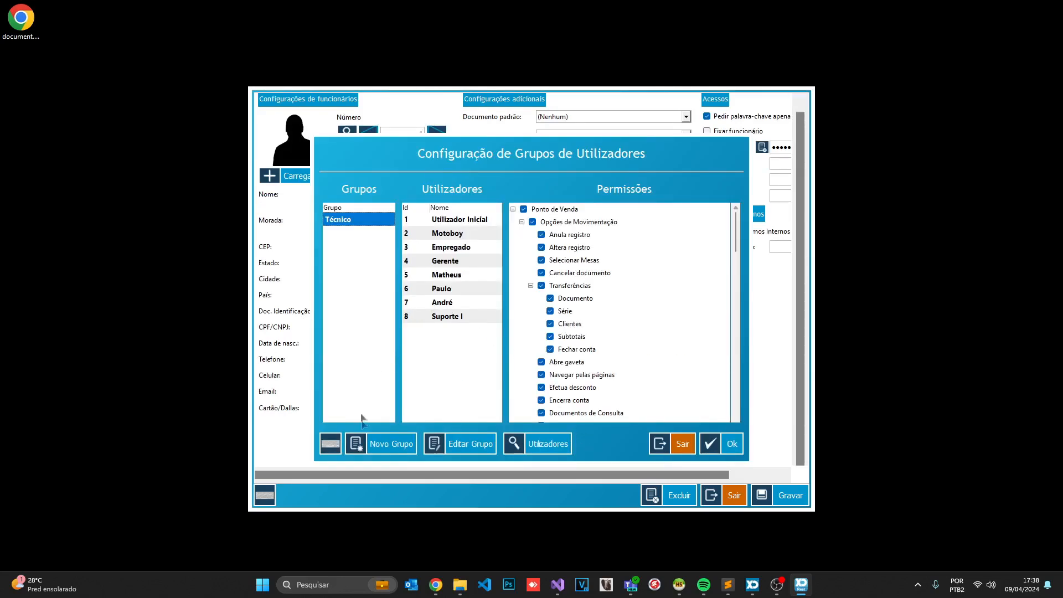
click(378, 450)
text(TESTE)
click(578, 335)
click(350, 235)
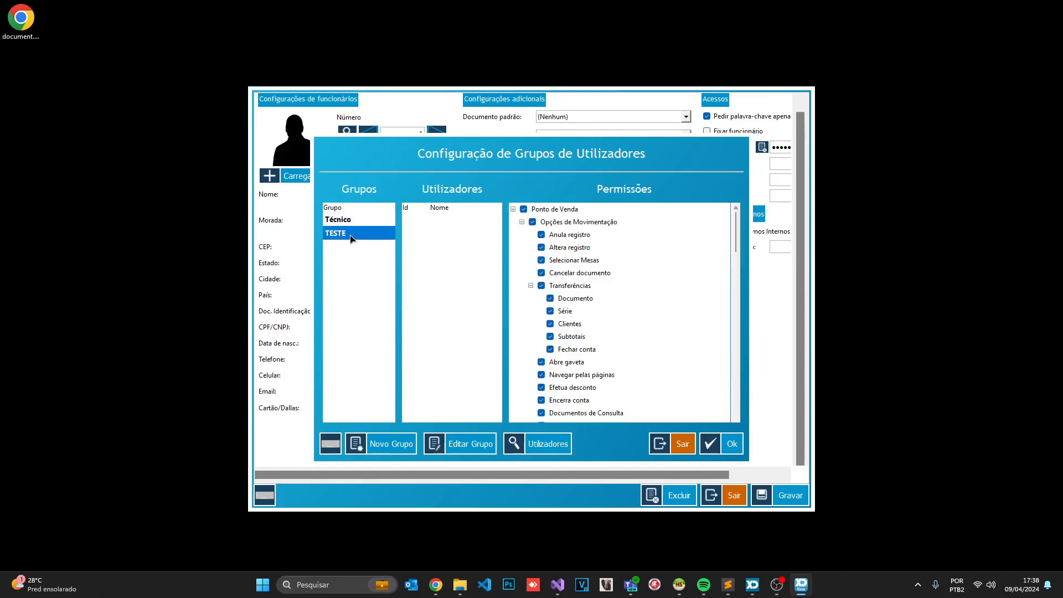
click(532, 443)
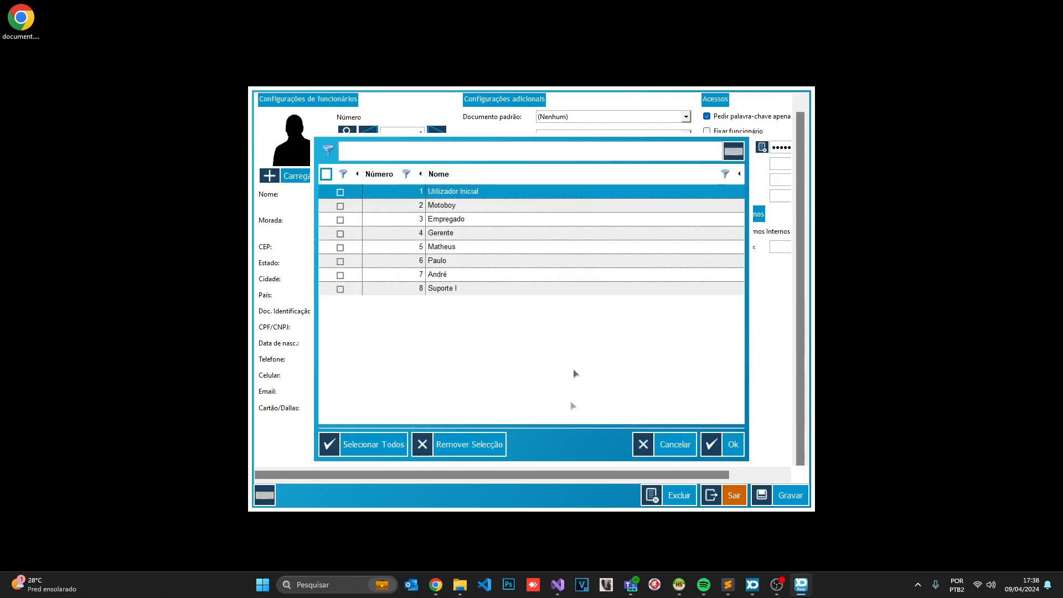
Add Utilizador Inicial as a member of the TESTE group
click(340, 192)
click(721, 443)
scroll(590, 256, down, 2)
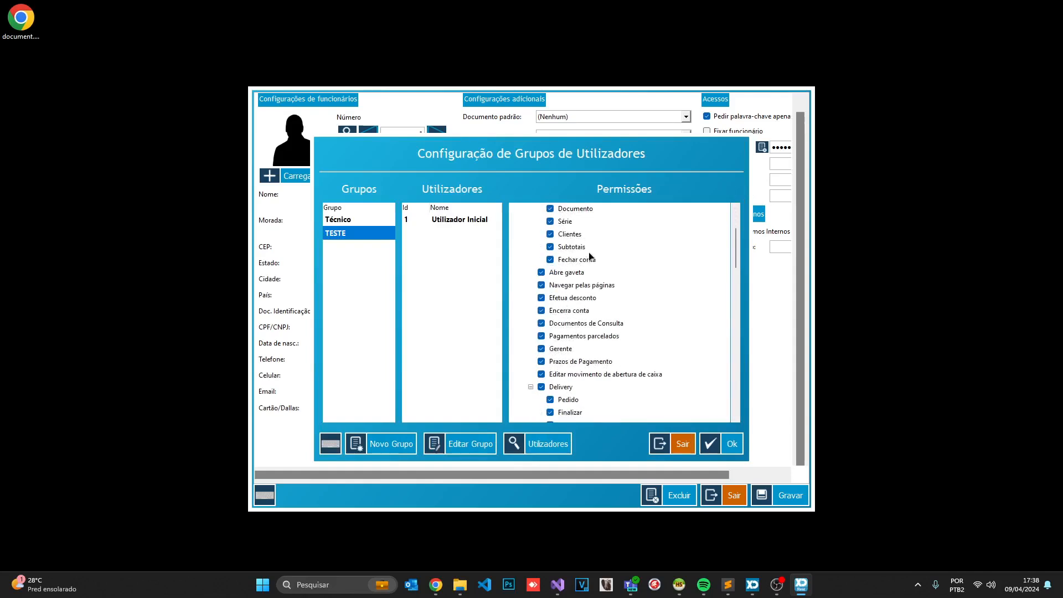
scroll(537, 377, down, 2)
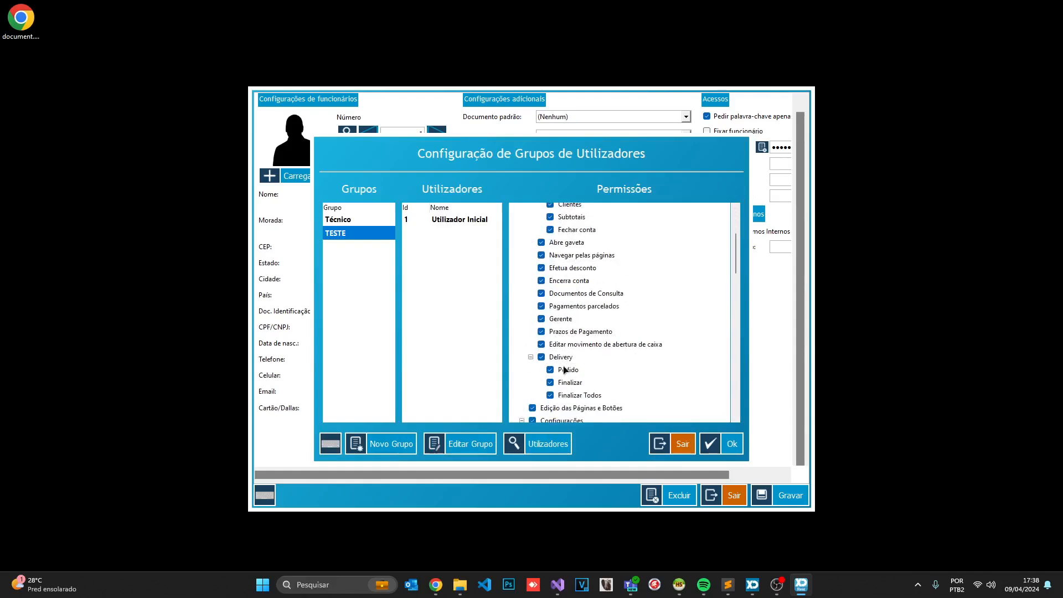
Uncheck 'Editar movimento de abertura de caixa' and review TESTE's remaining permissions
click(541, 314)
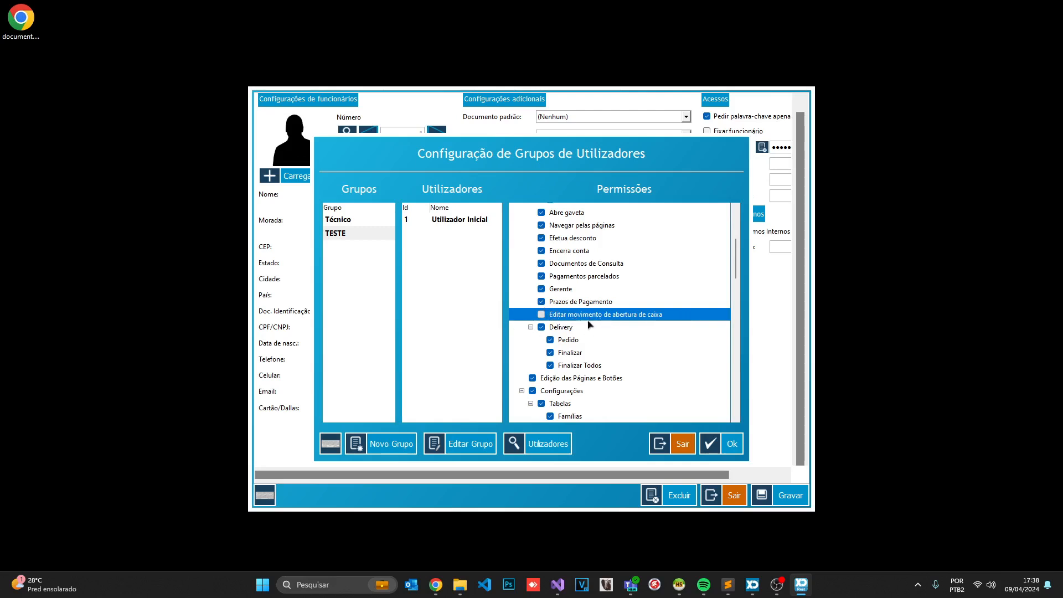
scroll(588, 318, down, 4)
scroll(588, 324, down, 2)
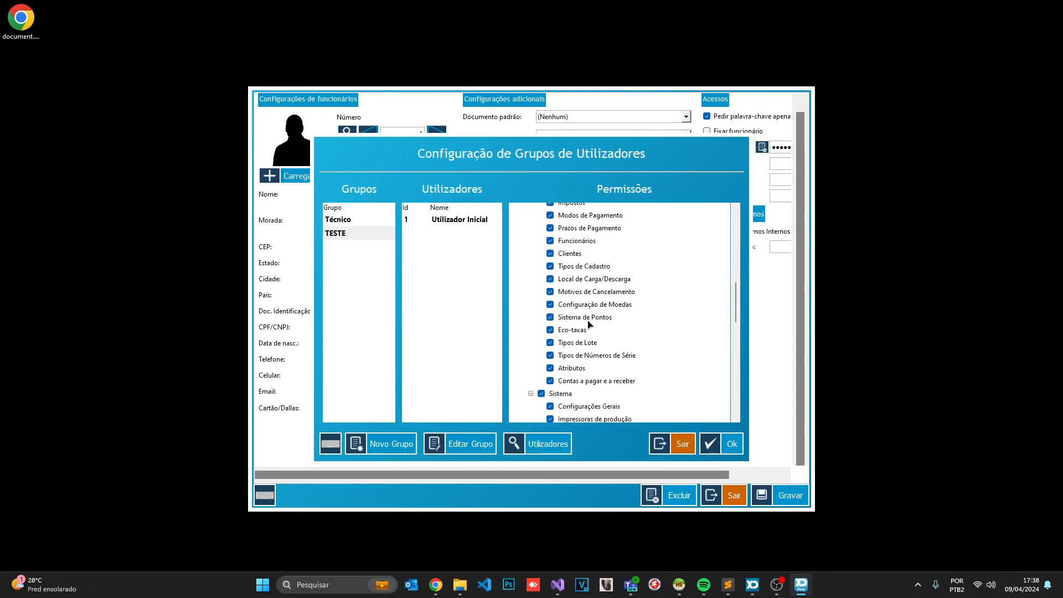
scroll(588, 324, down, 4)
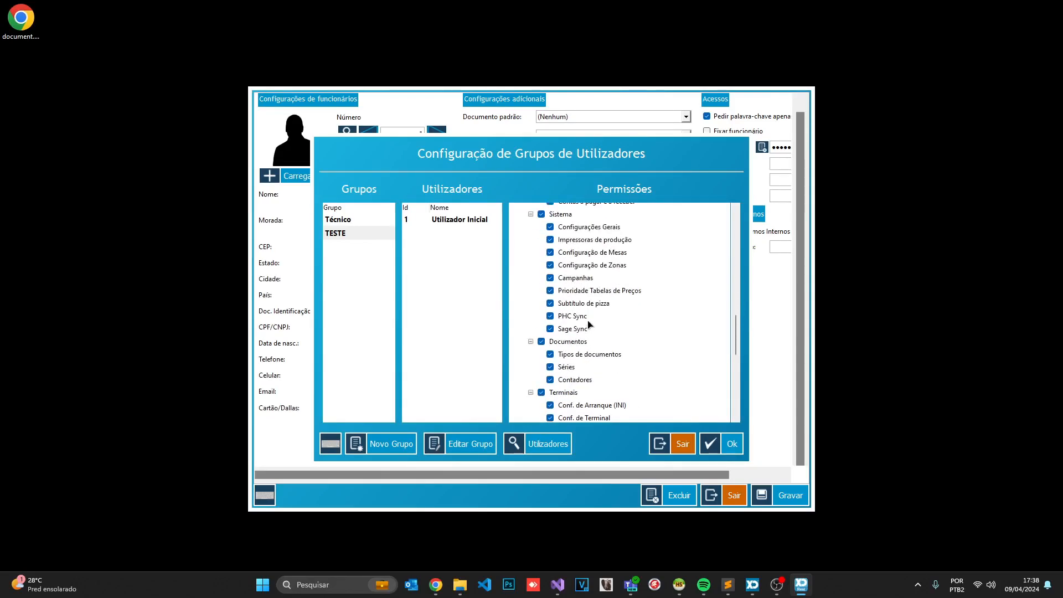
scroll(588, 324, up, 1)
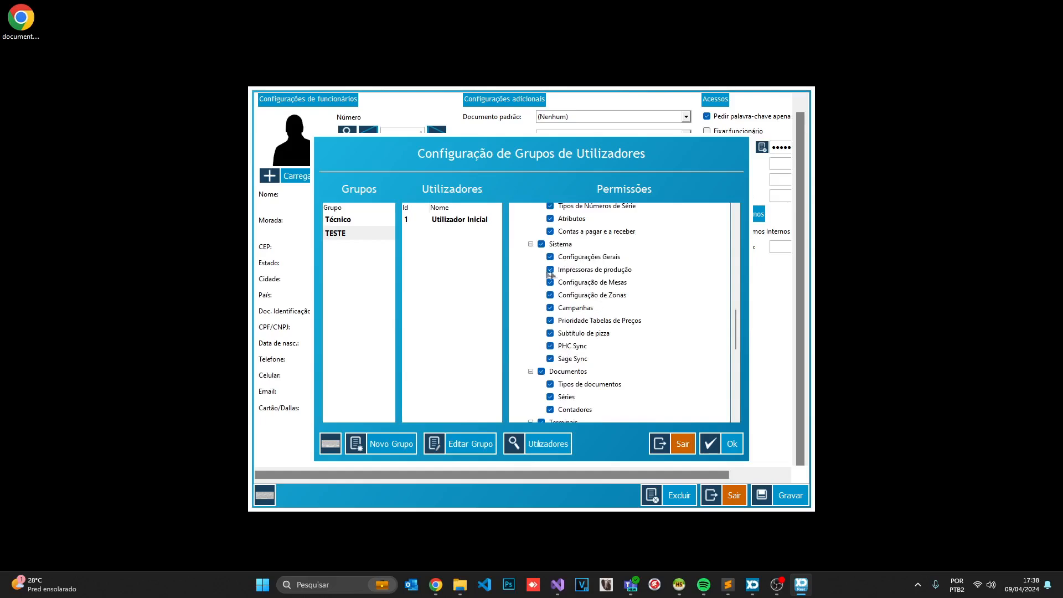
scroll(567, 274, down, 2)
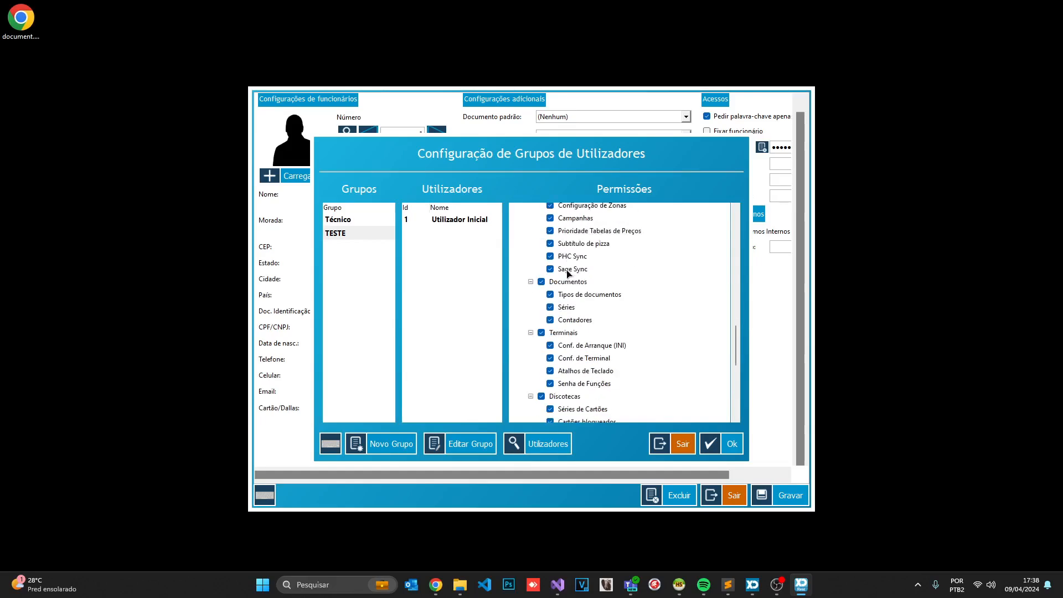
scroll(567, 274, down, 2)
scroll(568, 274, down, 4)
scroll(570, 275, down, 2)
scroll(571, 275, up, 6)
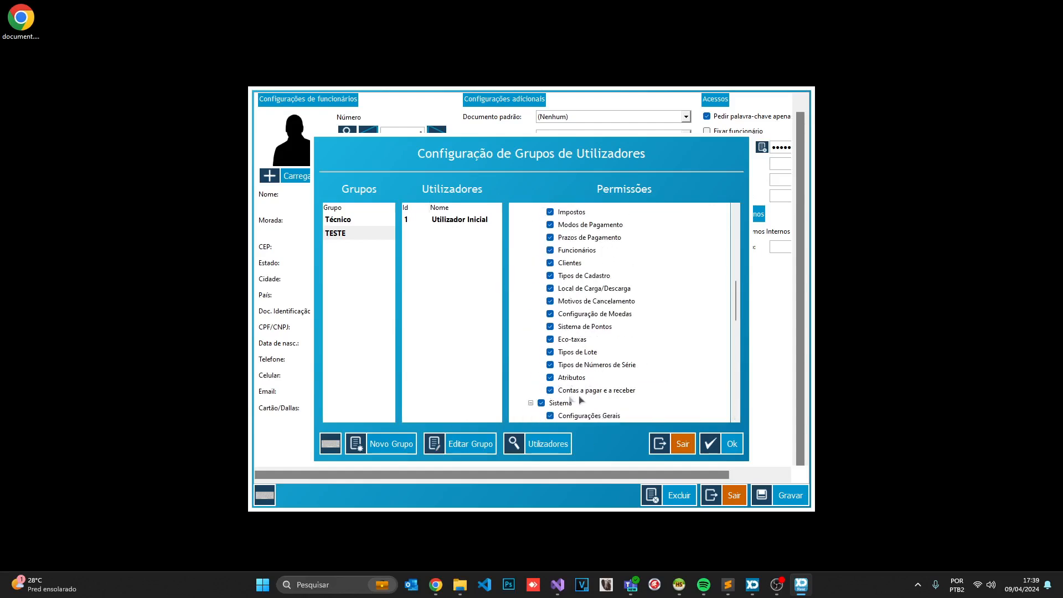
scroll(609, 387, down, 2)
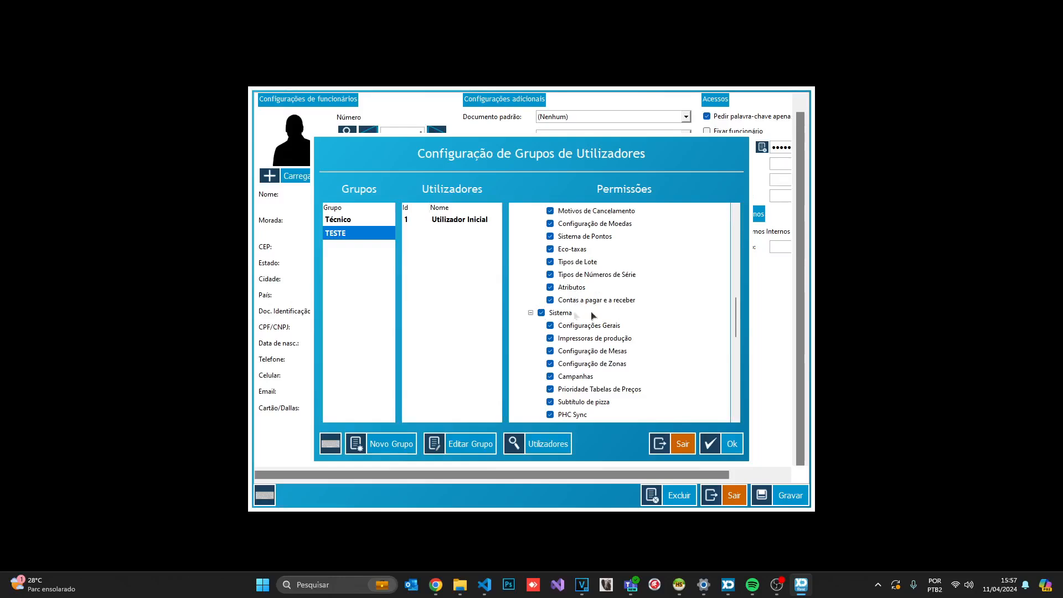
scroll(576, 327, down, 3)
scroll(574, 328, down, 2)
scroll(574, 328, up, 3)
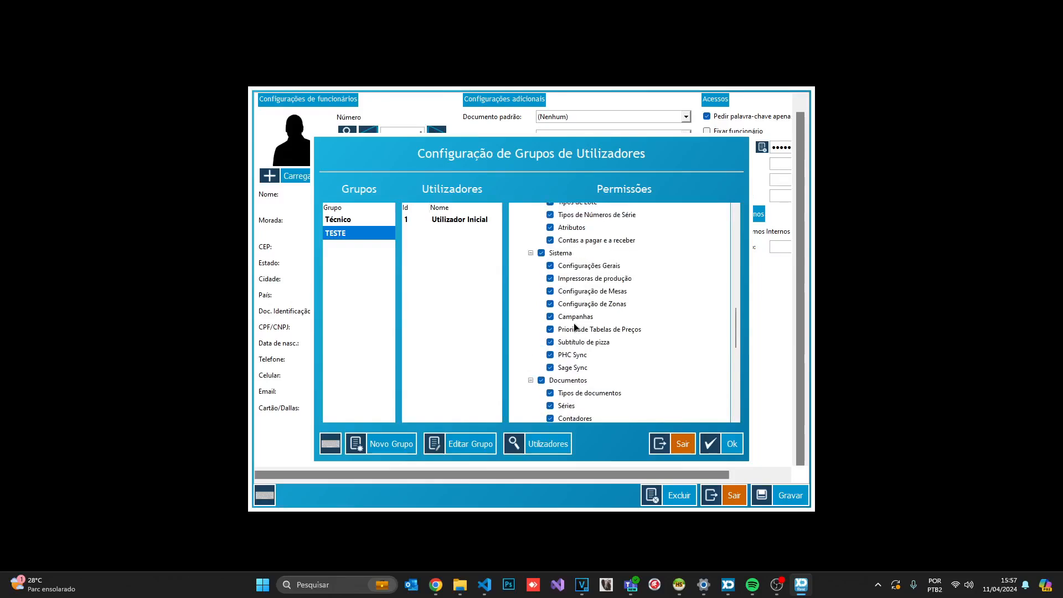
Make sure 'Editar movimento de abertura de caixa' ends up unchecked in TESTE's permission list
click(548, 242)
scroll(576, 266, down, 4)
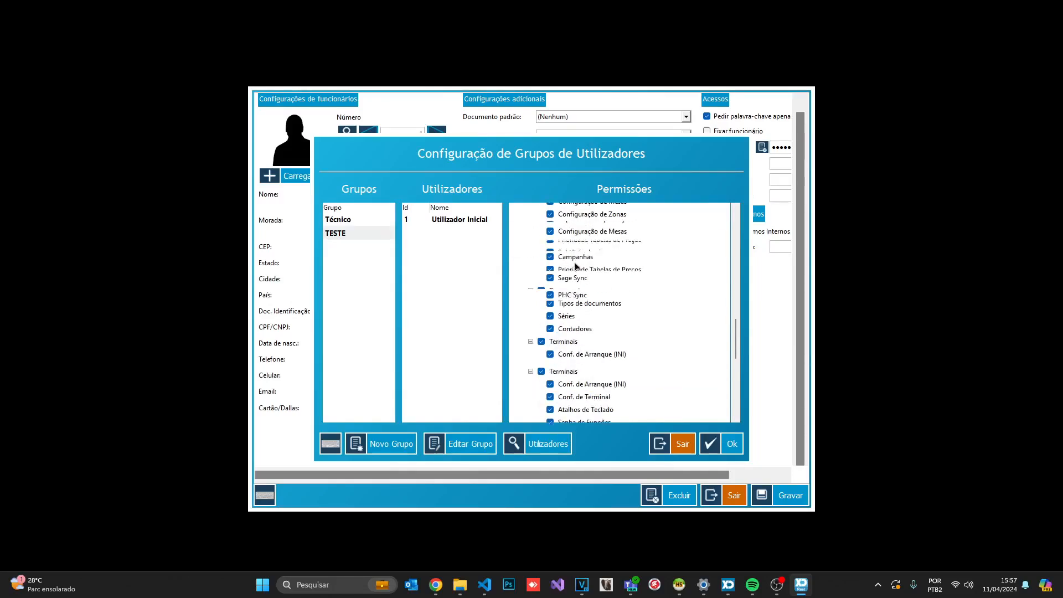
scroll(575, 266, down, 3)
scroll(582, 293, up, 10)
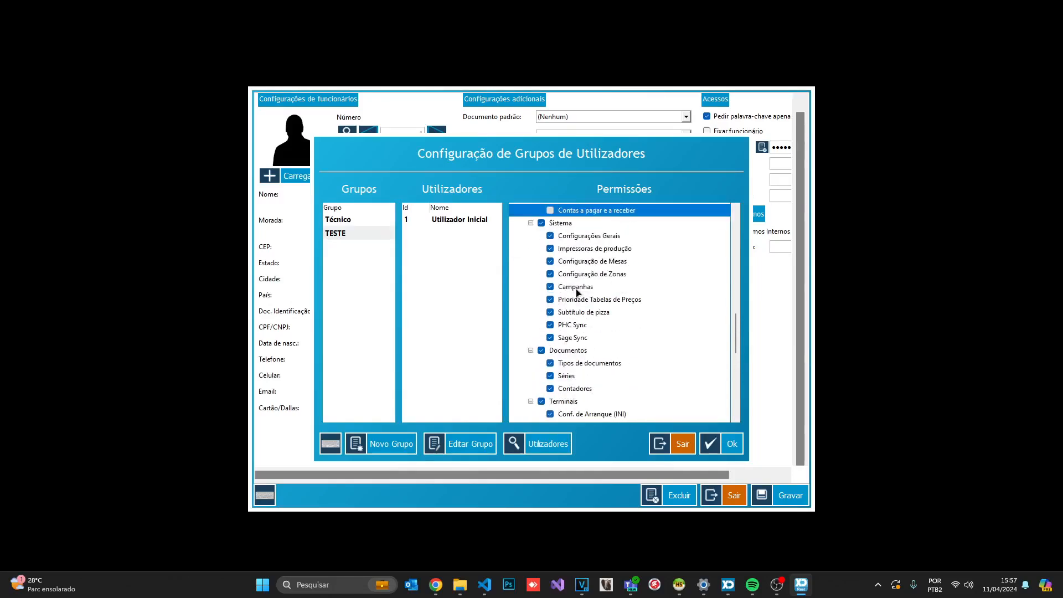
scroll(585, 311, up, 4)
scroll(568, 304, up, 2)
scroll(568, 304, up, 1)
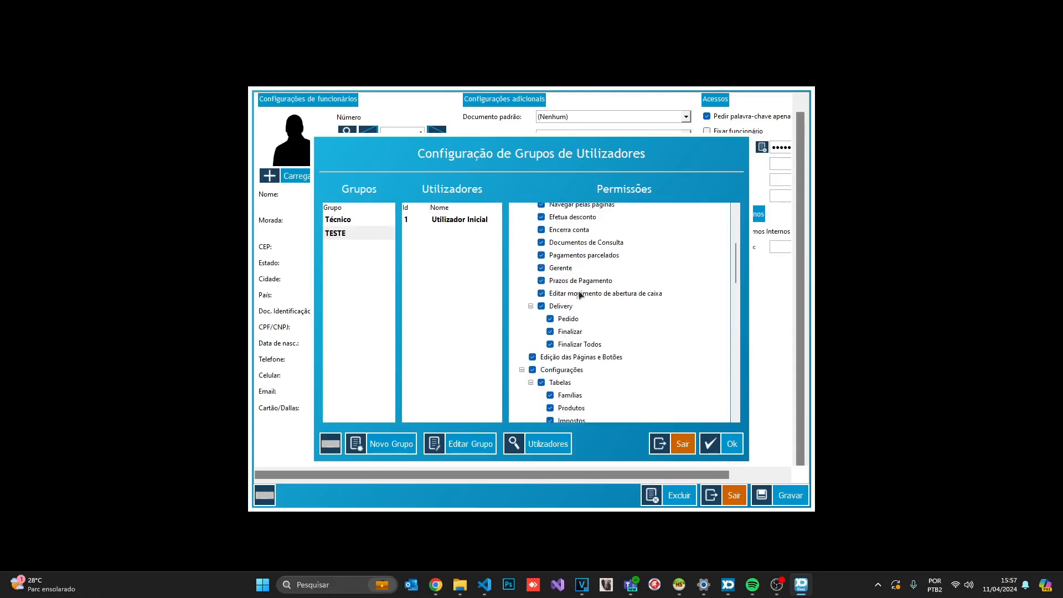
click(558, 295)
scroll(560, 310, up, 4)
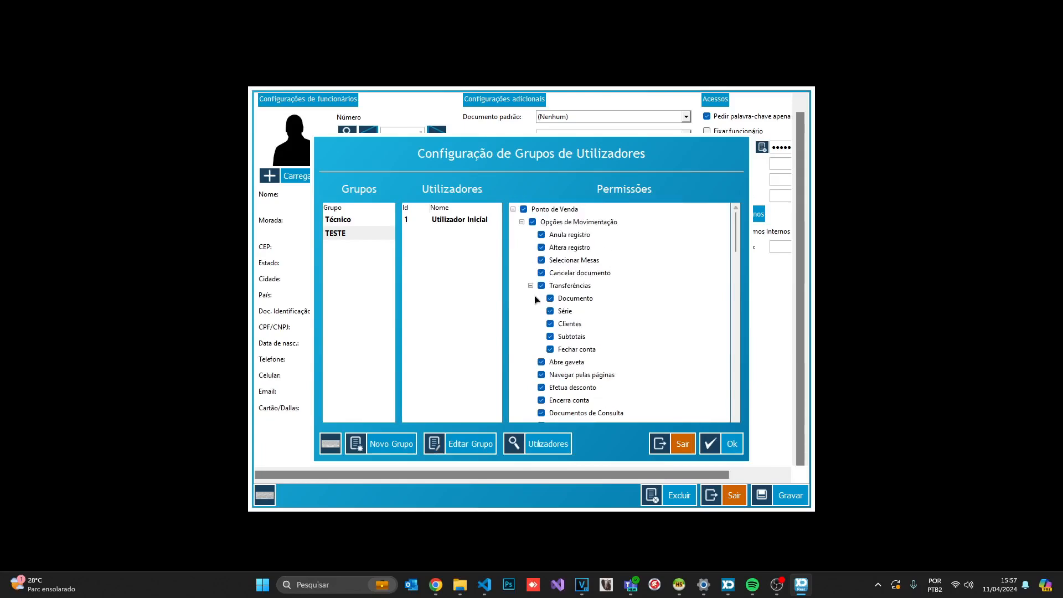
Save TESTE's permissions and save Utilizador Inicial's record with Grupo set to TESTE
click(722, 443)
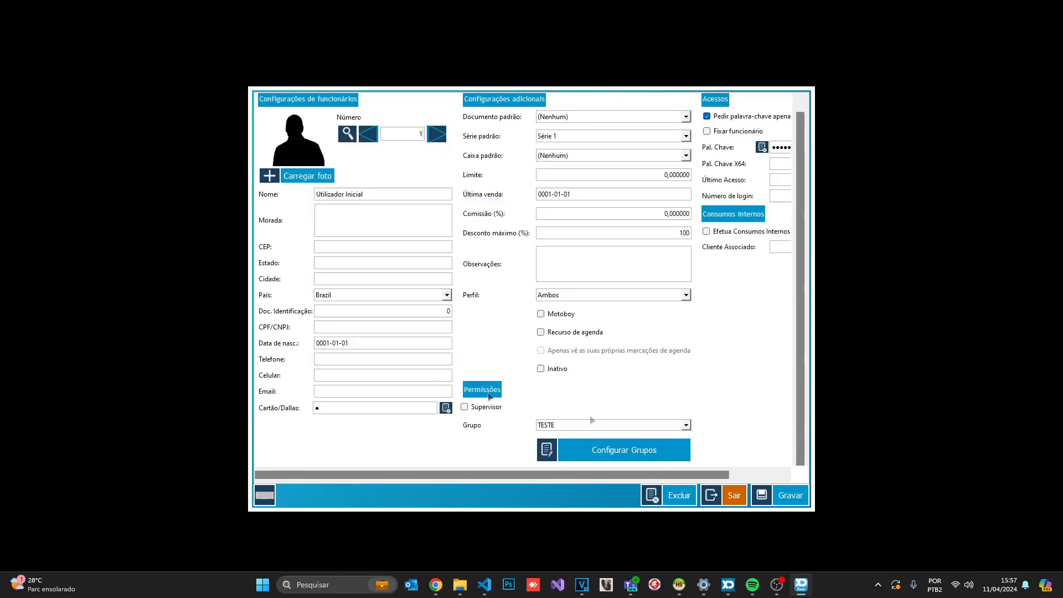
click(570, 426)
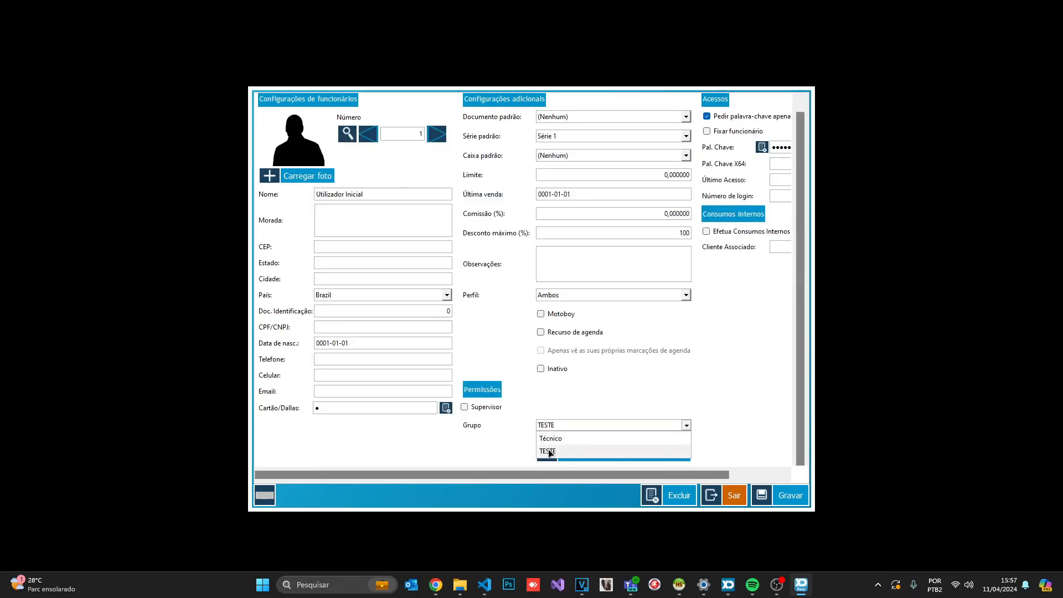
click(548, 452)
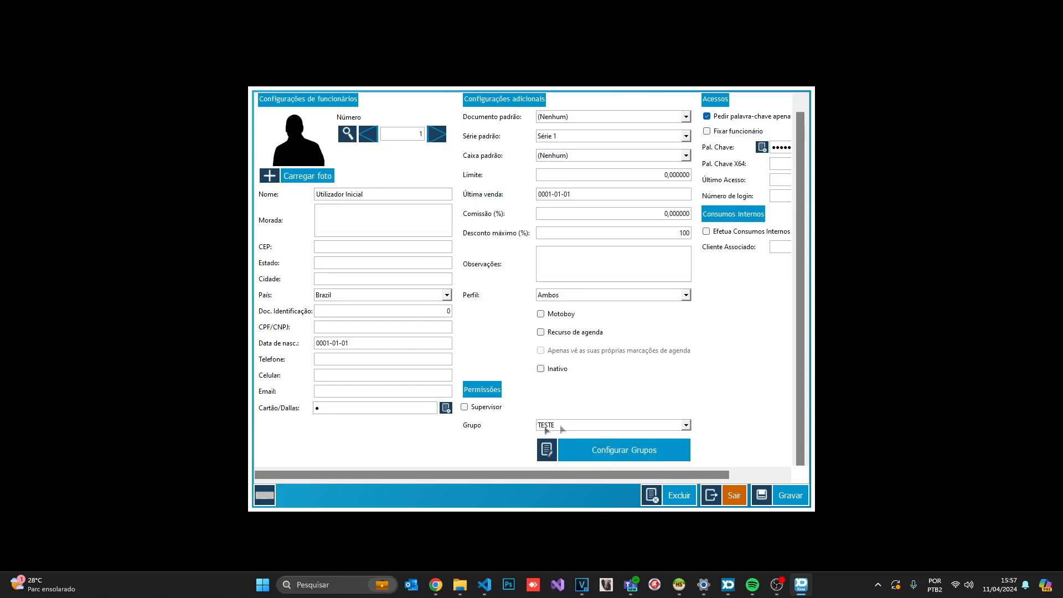
click(778, 493)
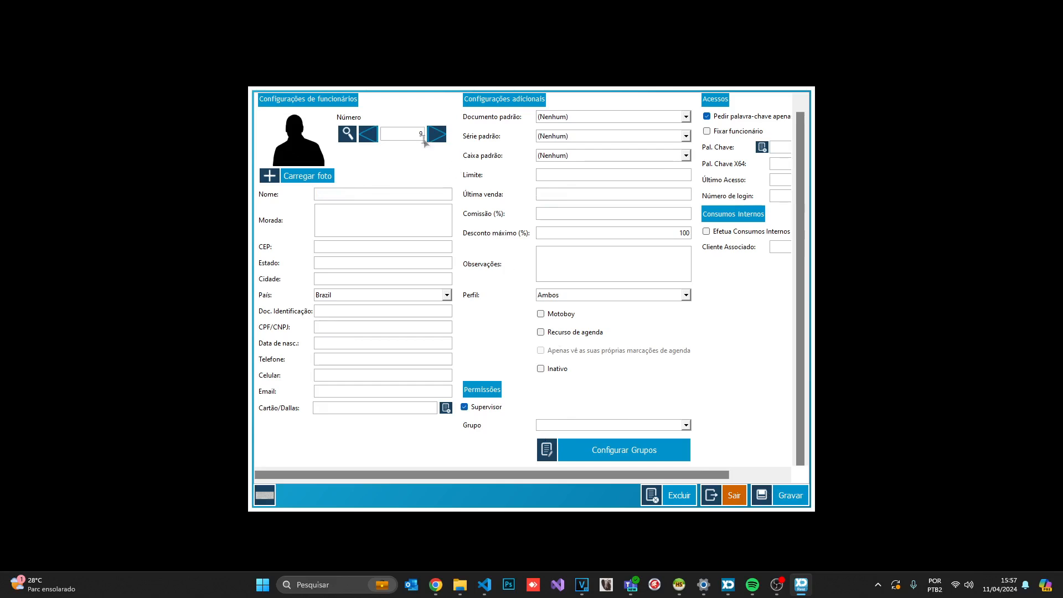
Reload employee 1, verify TESTE's members, and exit to the sales screen
click(347, 133)
double_click(444, 191)
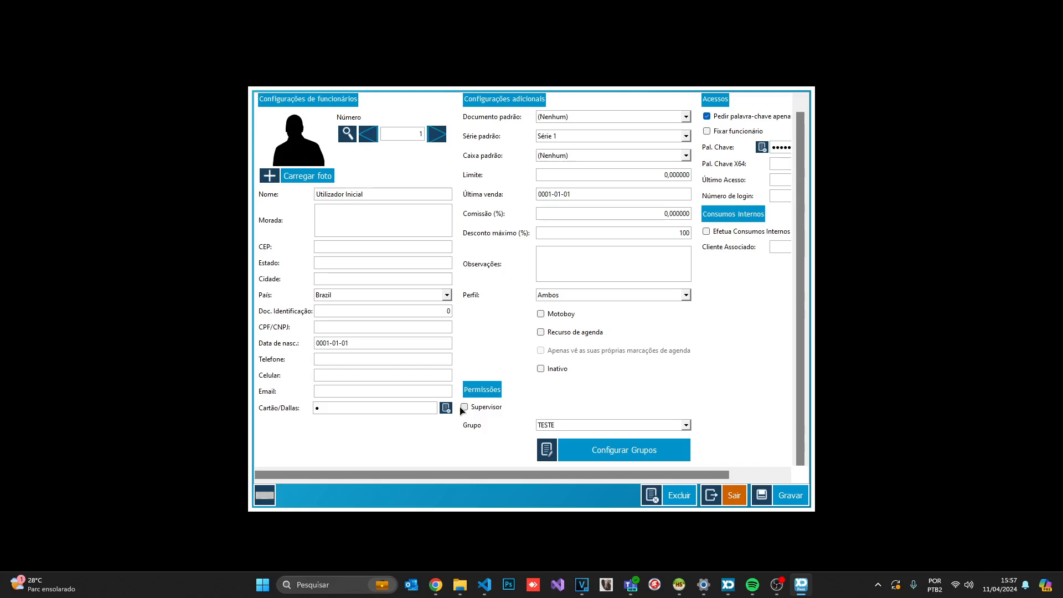
click(597, 451)
click(339, 233)
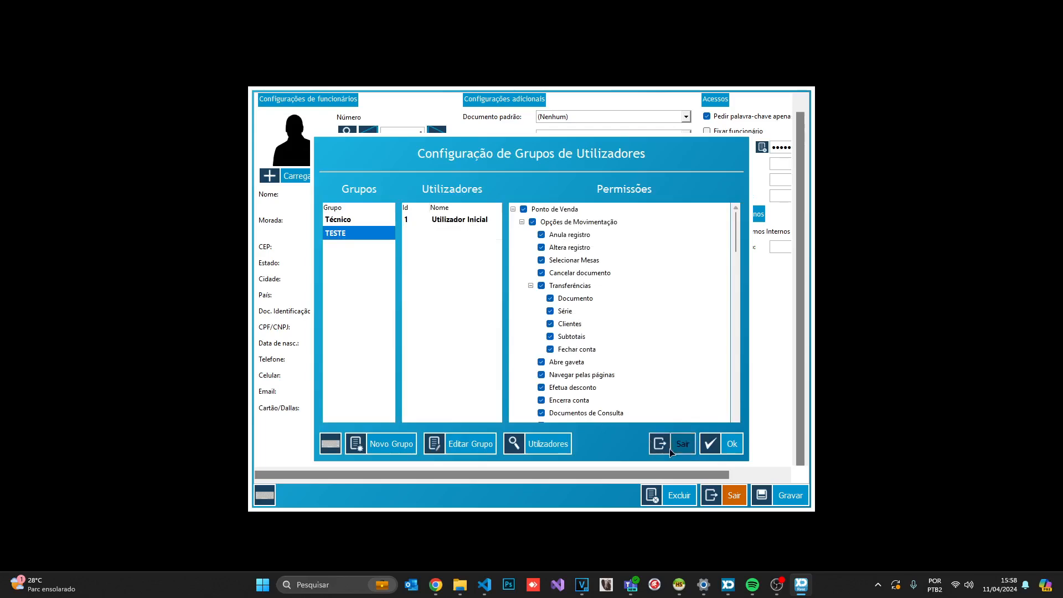
click(669, 448)
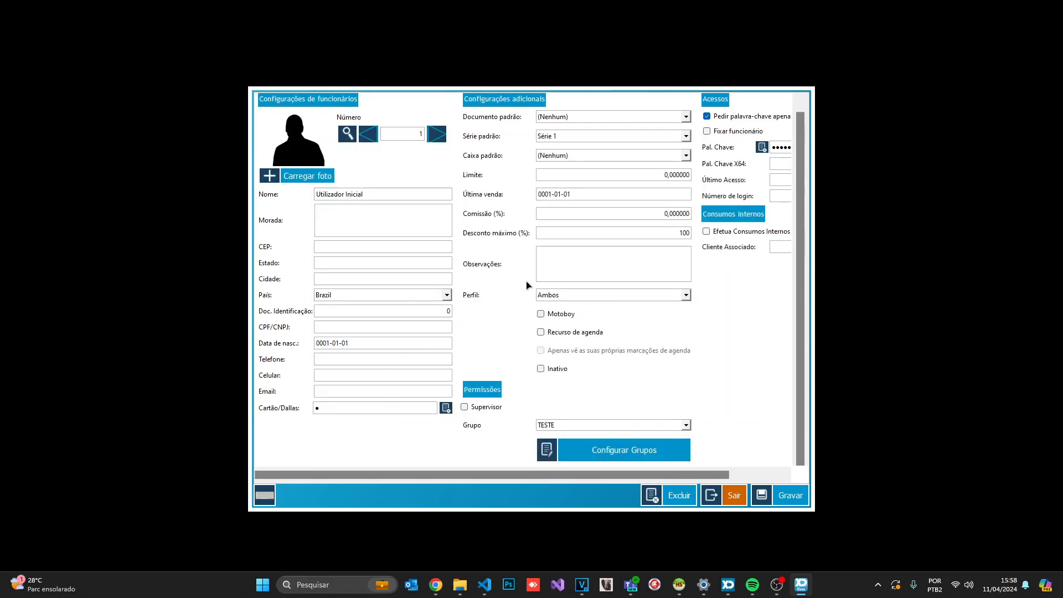
click(702, 496)
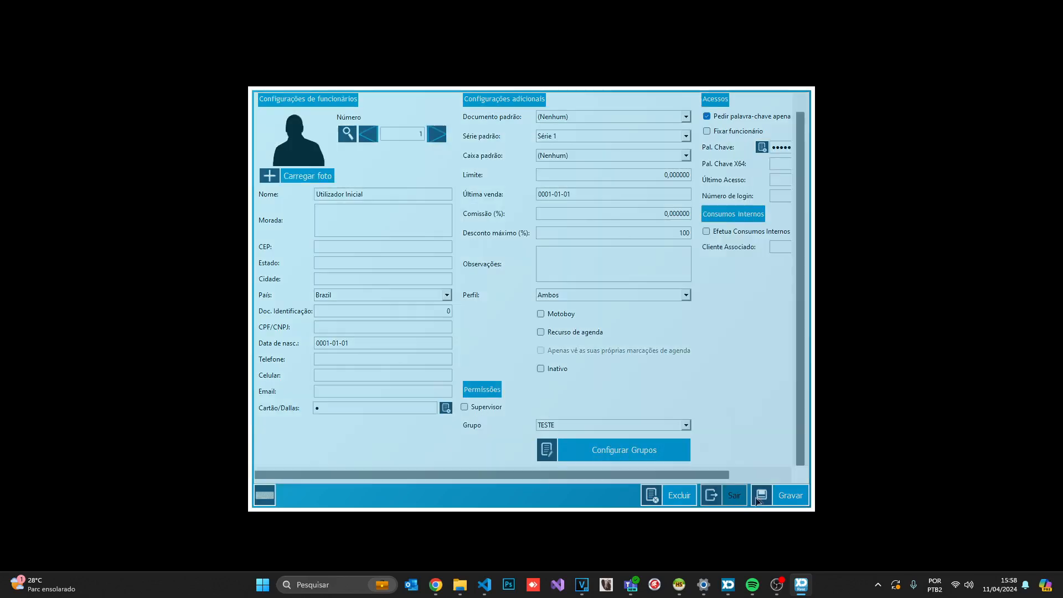
click(795, 490)
Switch to employee 1 with the emp command, then bring up cash movements with caixa
text(empr_1)
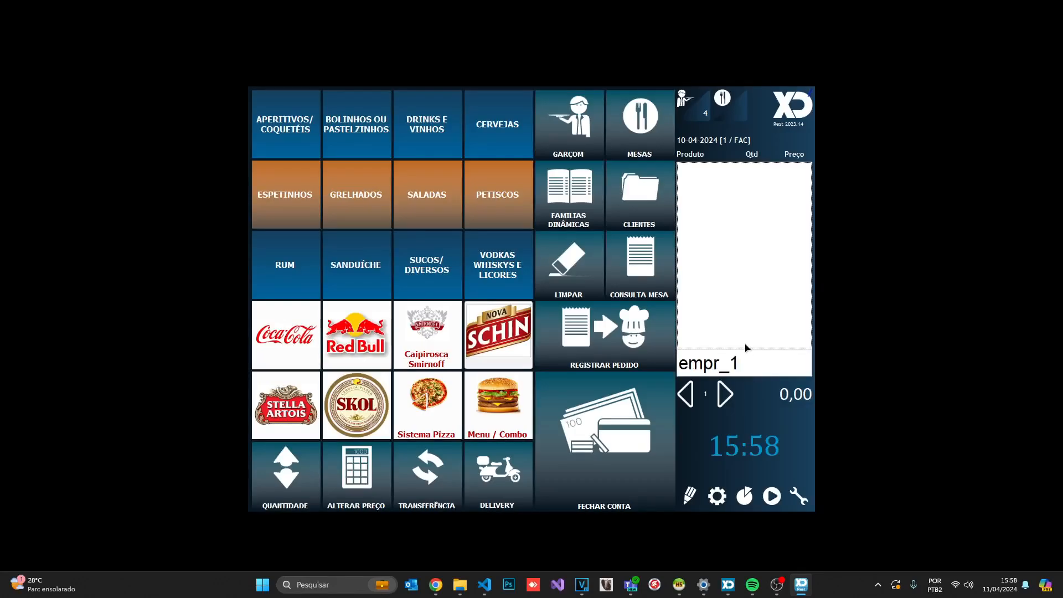
key(Return)
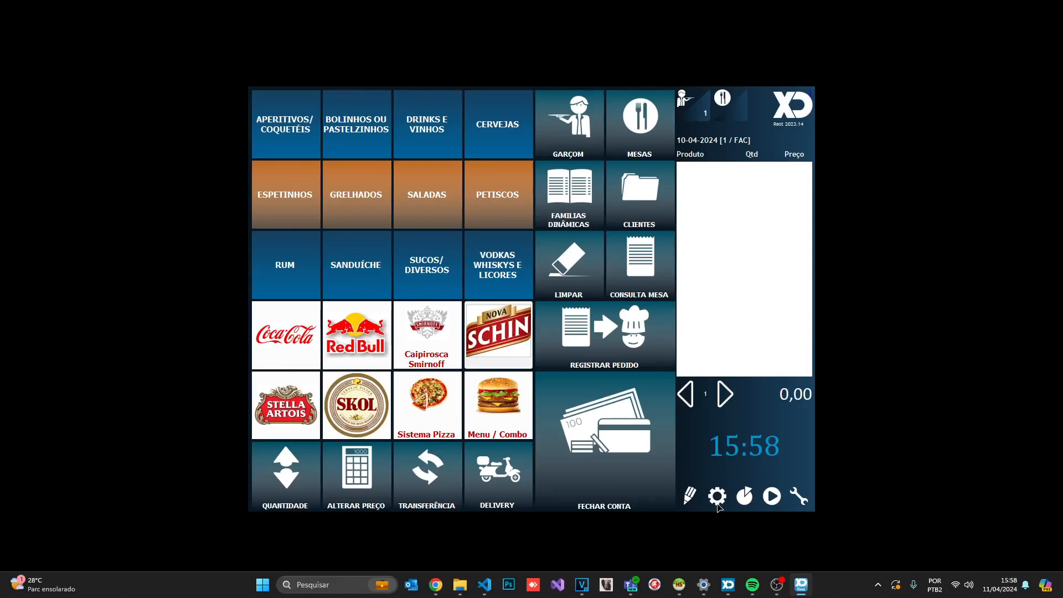
click(718, 505)
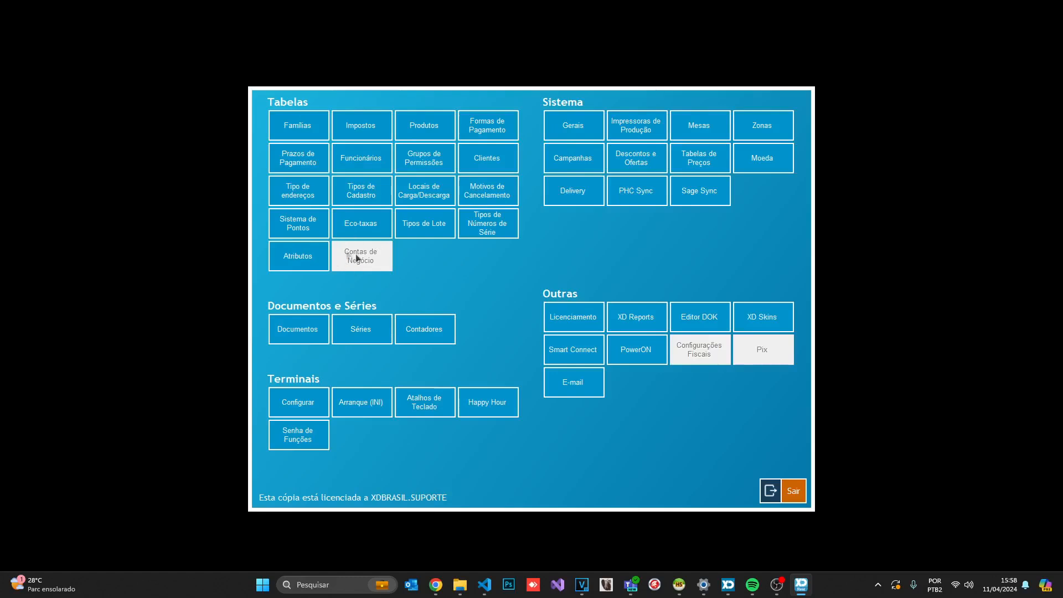
key(Escape)
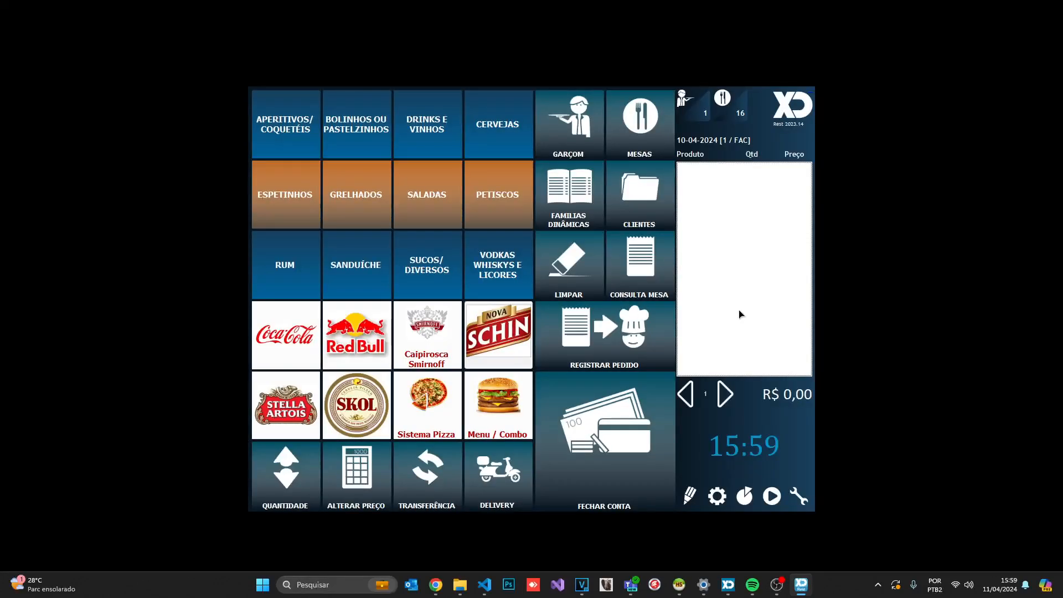
text(caixa)
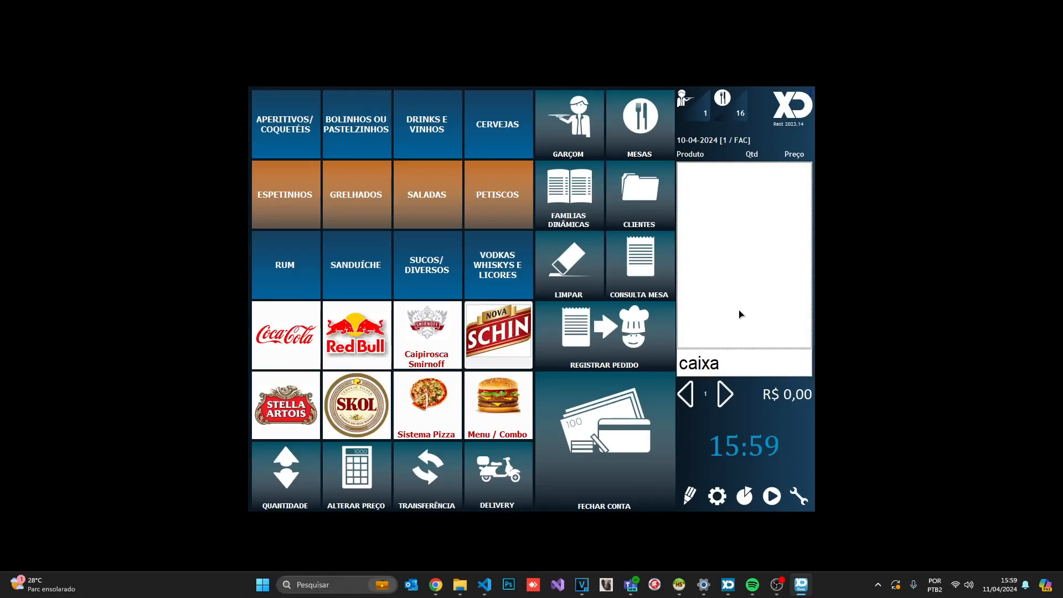
key(Return)
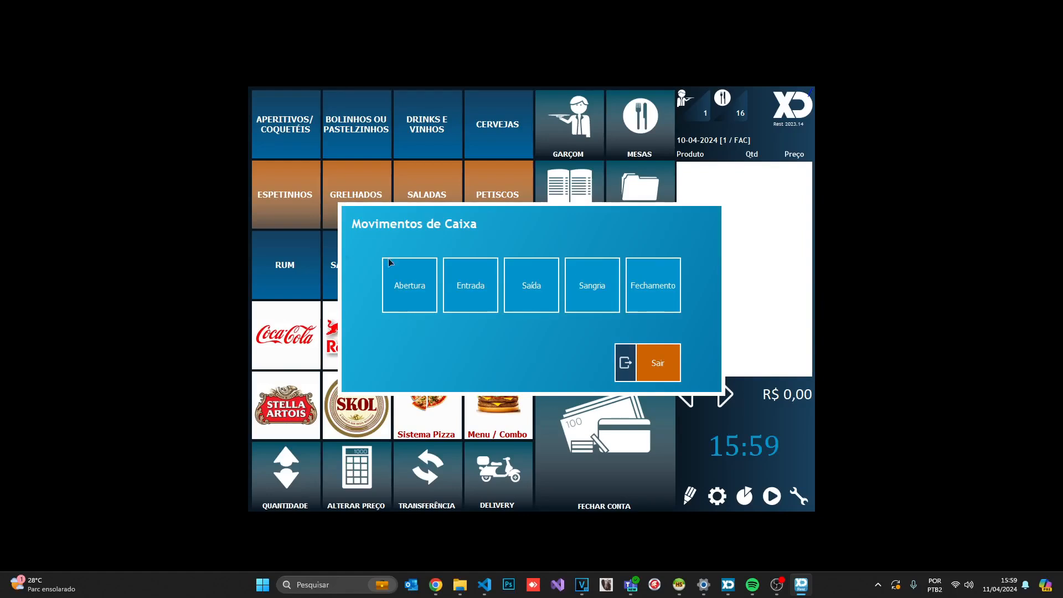
Try opening CAIXA PRINCIPAL 2 twice; each attempt is refused with a permission error
click(410, 291)
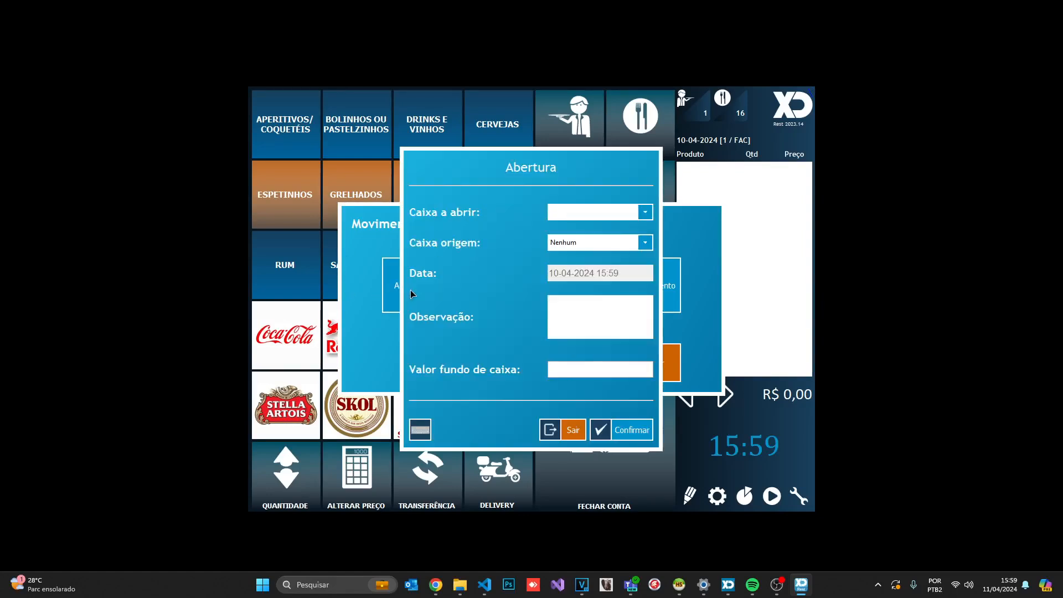
click(576, 217)
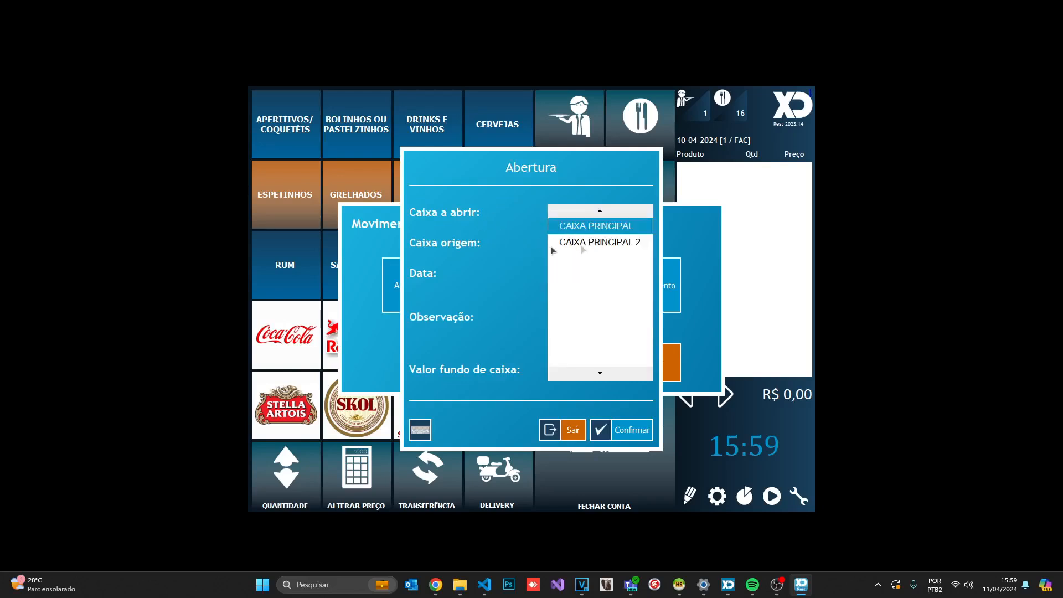
click(599, 244)
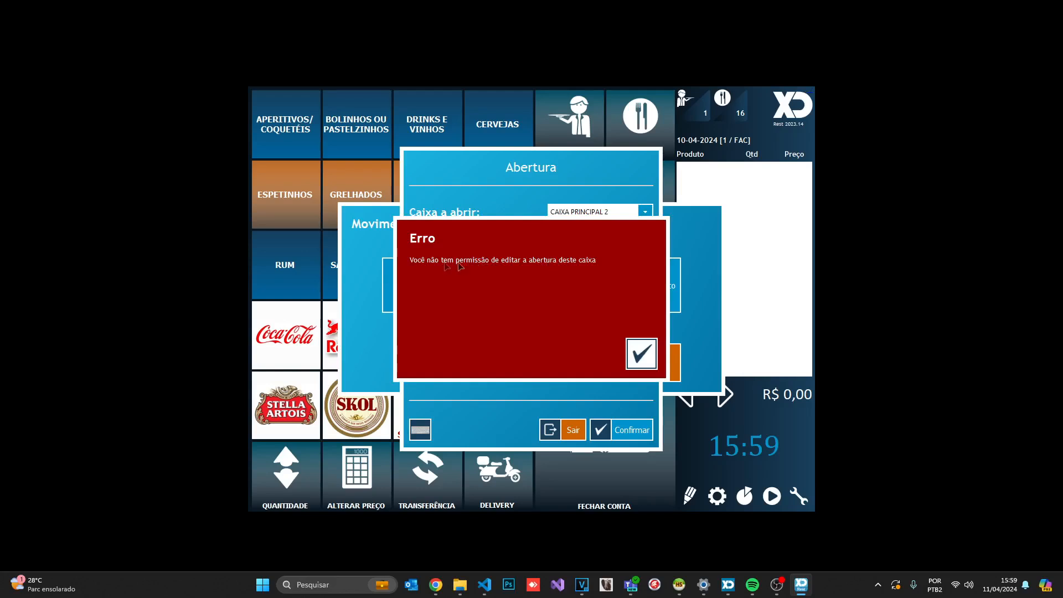
click(638, 356)
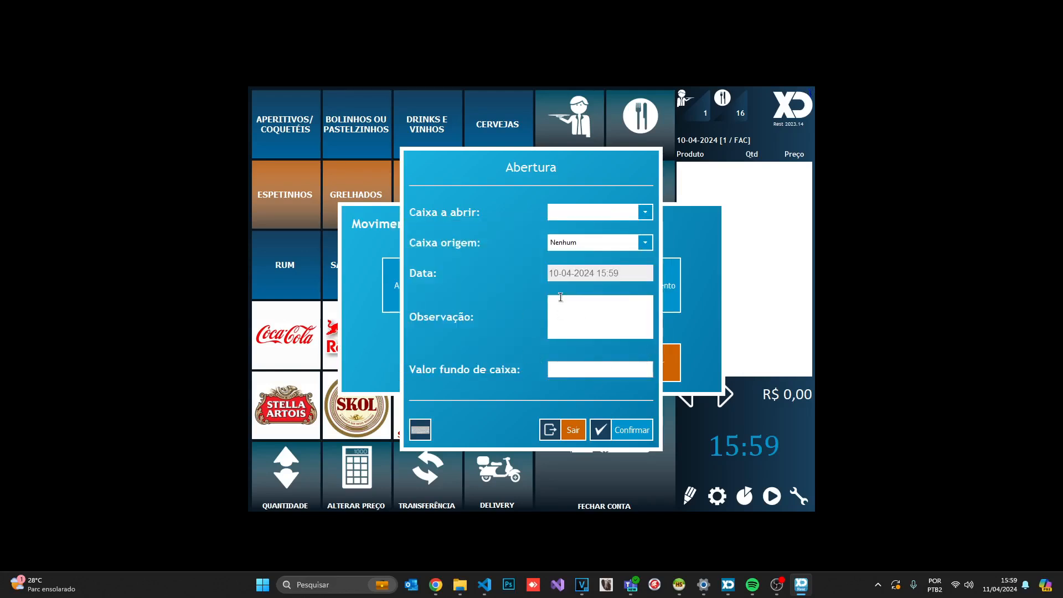
click(590, 212)
click(573, 226)
click(598, 216)
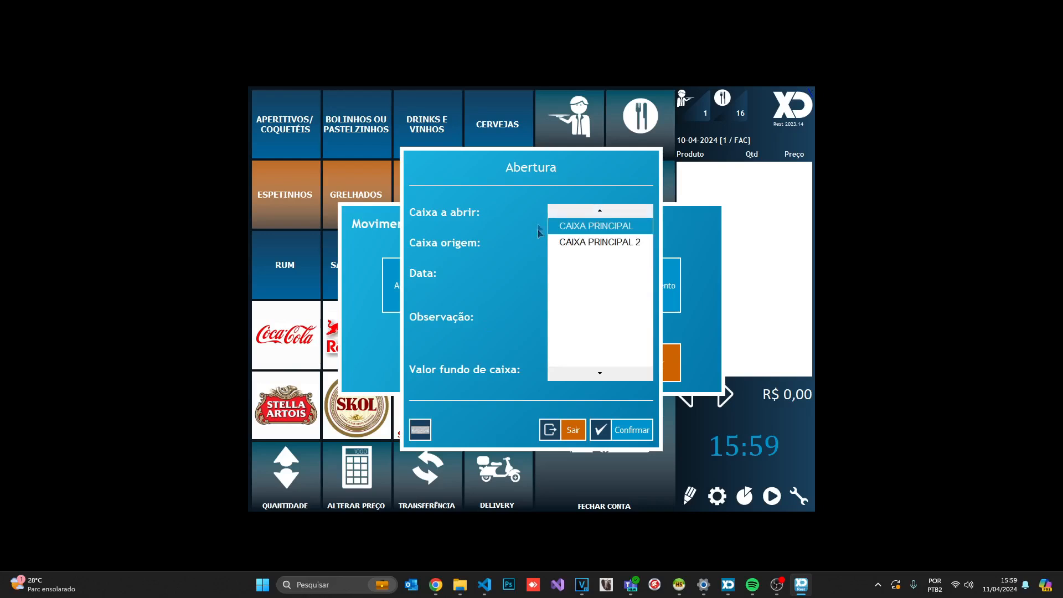
click(579, 243)
click(642, 355)
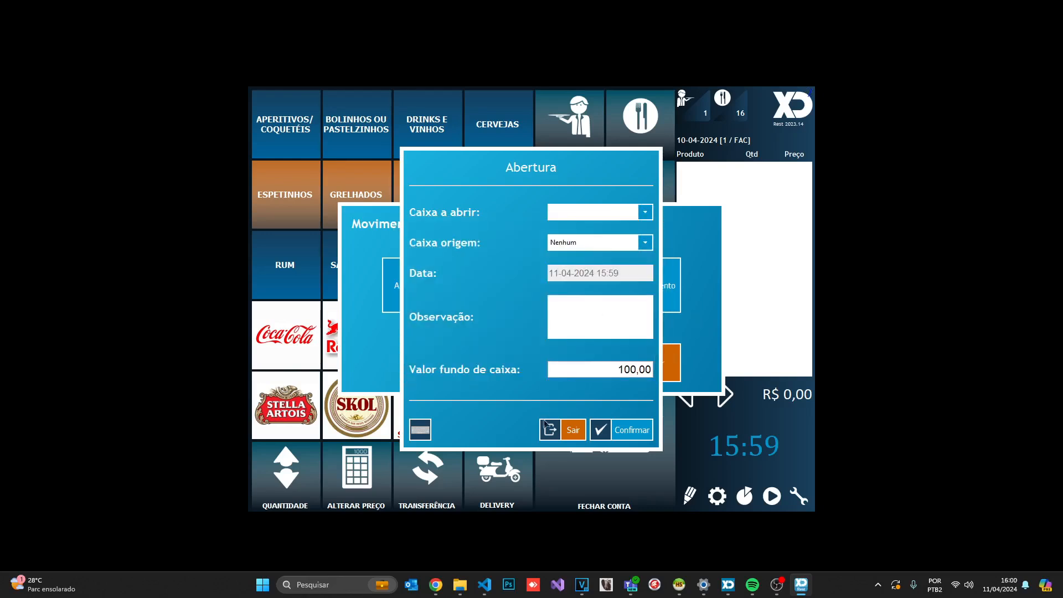
Cancel the opening, close cash movements, and open the configuration screen
click(548, 428)
click(635, 368)
click(717, 495)
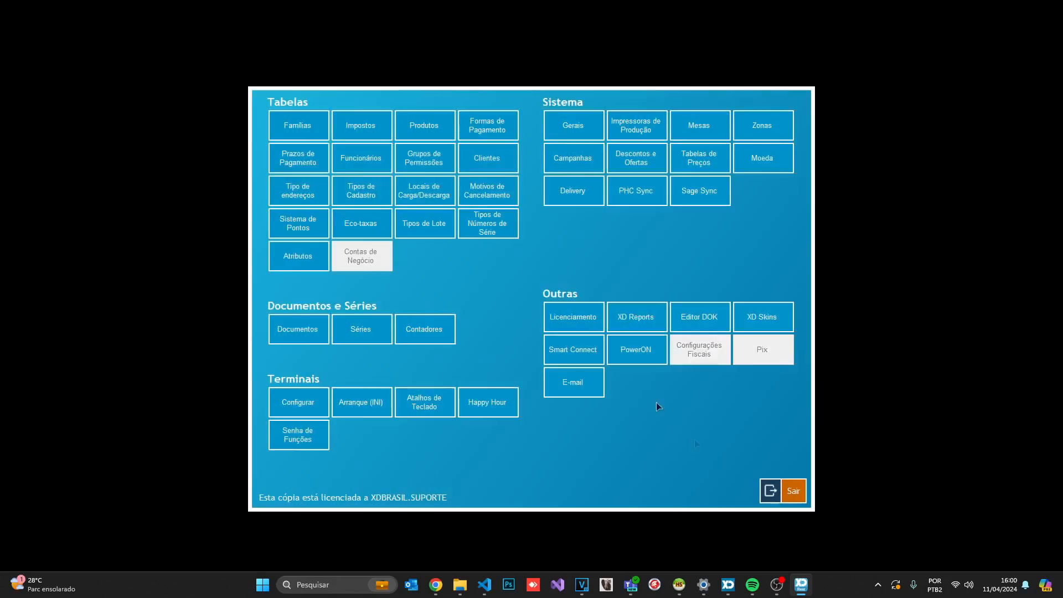